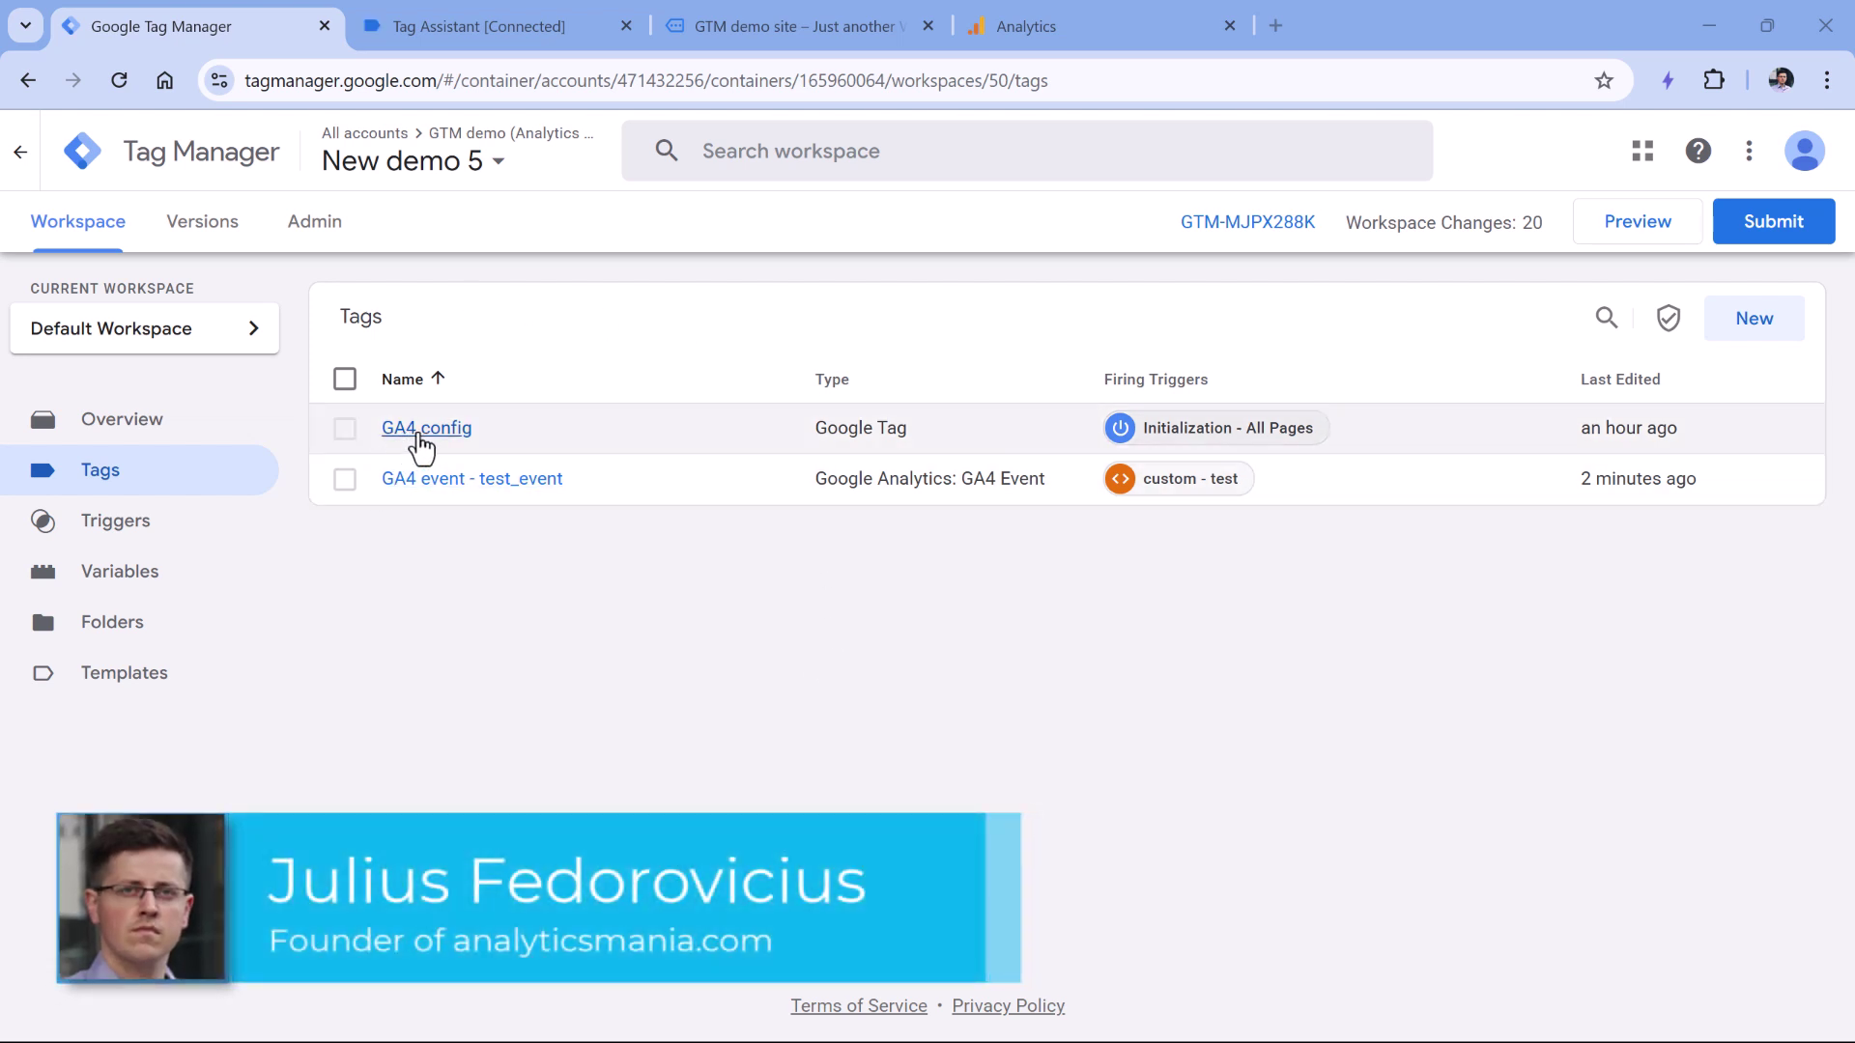
Step: Inspect the GA4 config and GA4 event - test_event tag settings, then return to the Tag Assistant preview
click(420, 437)
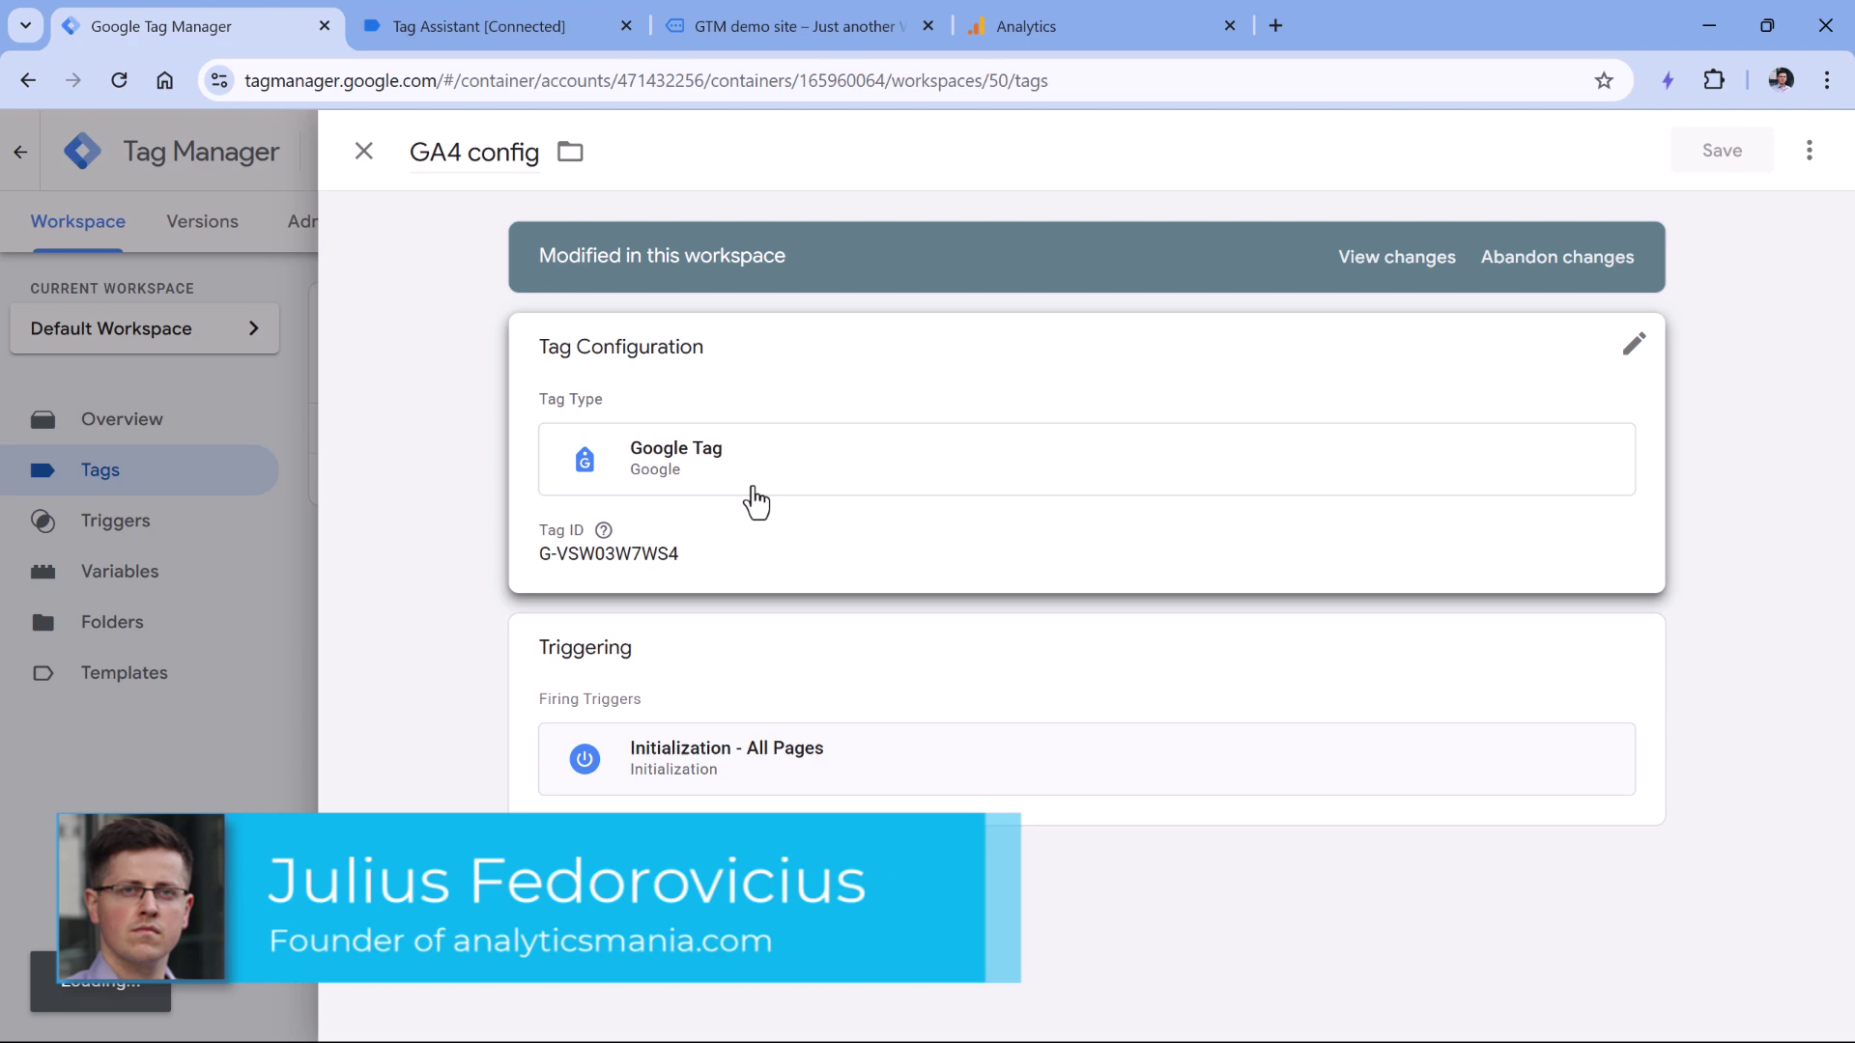
click(363, 152)
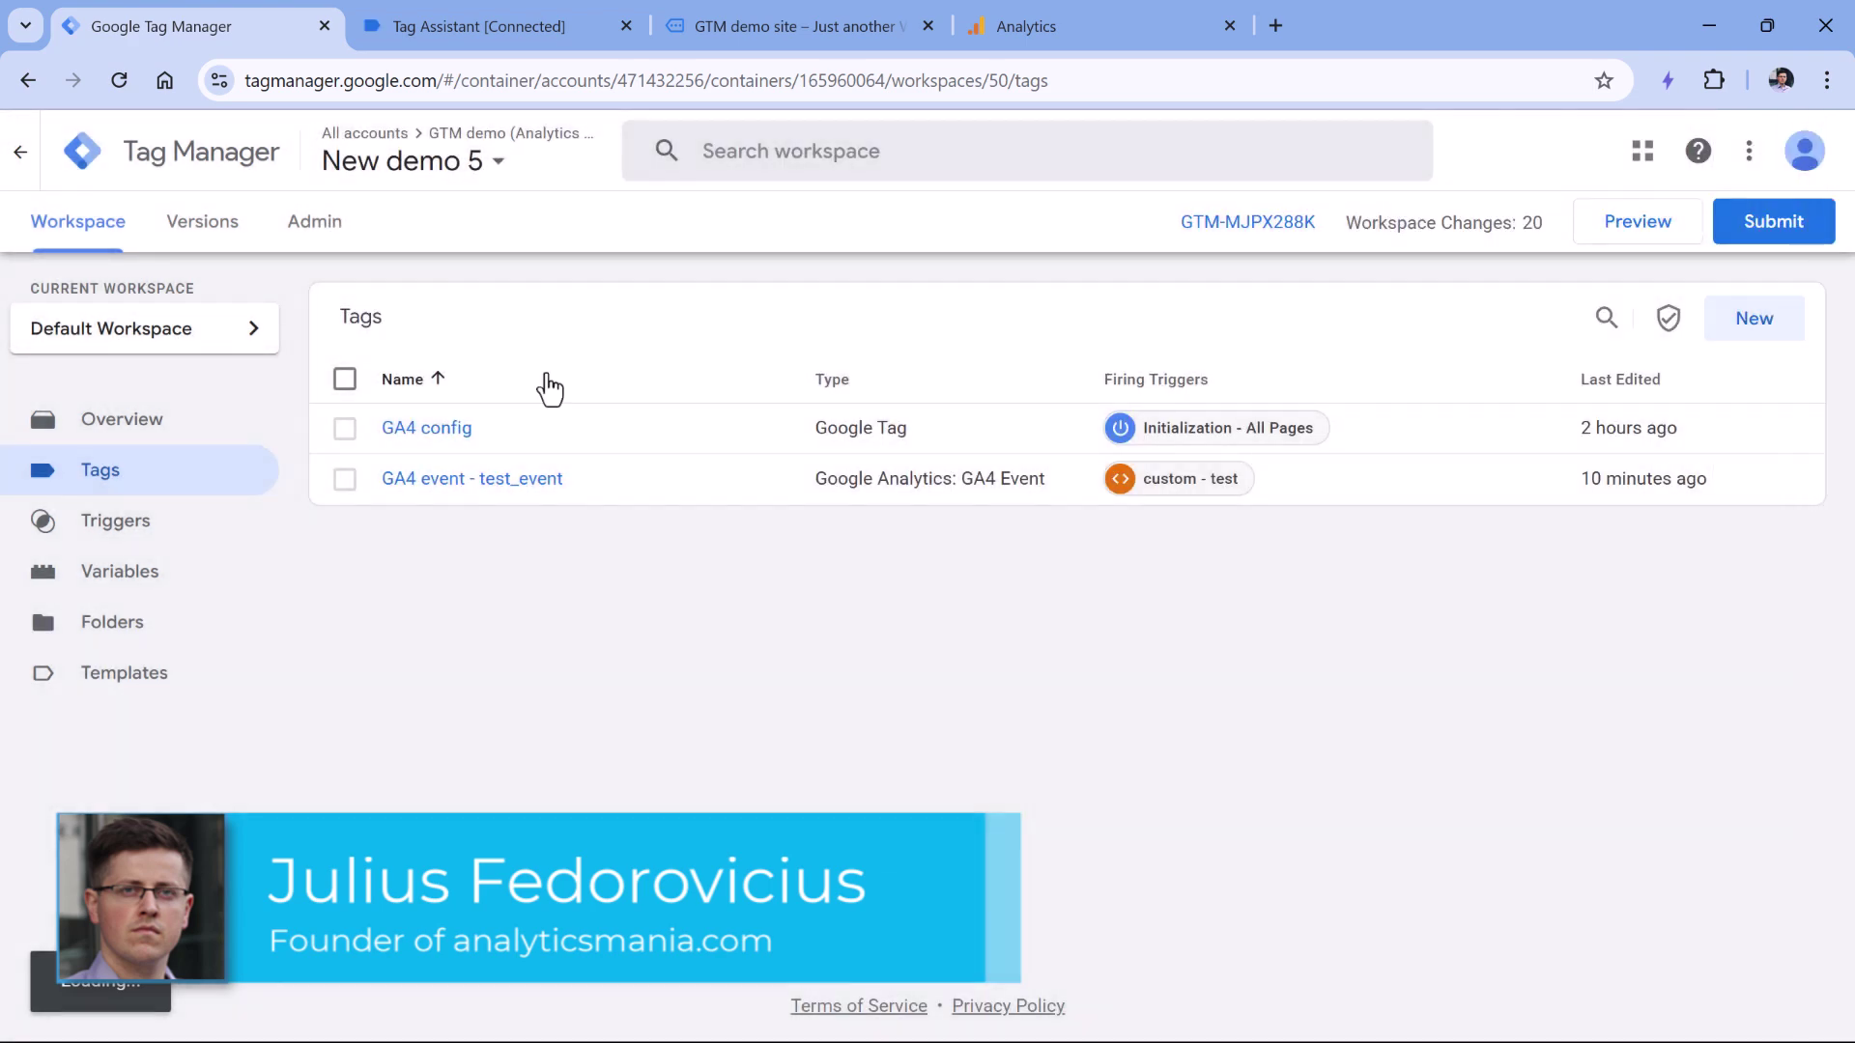
click(464, 480)
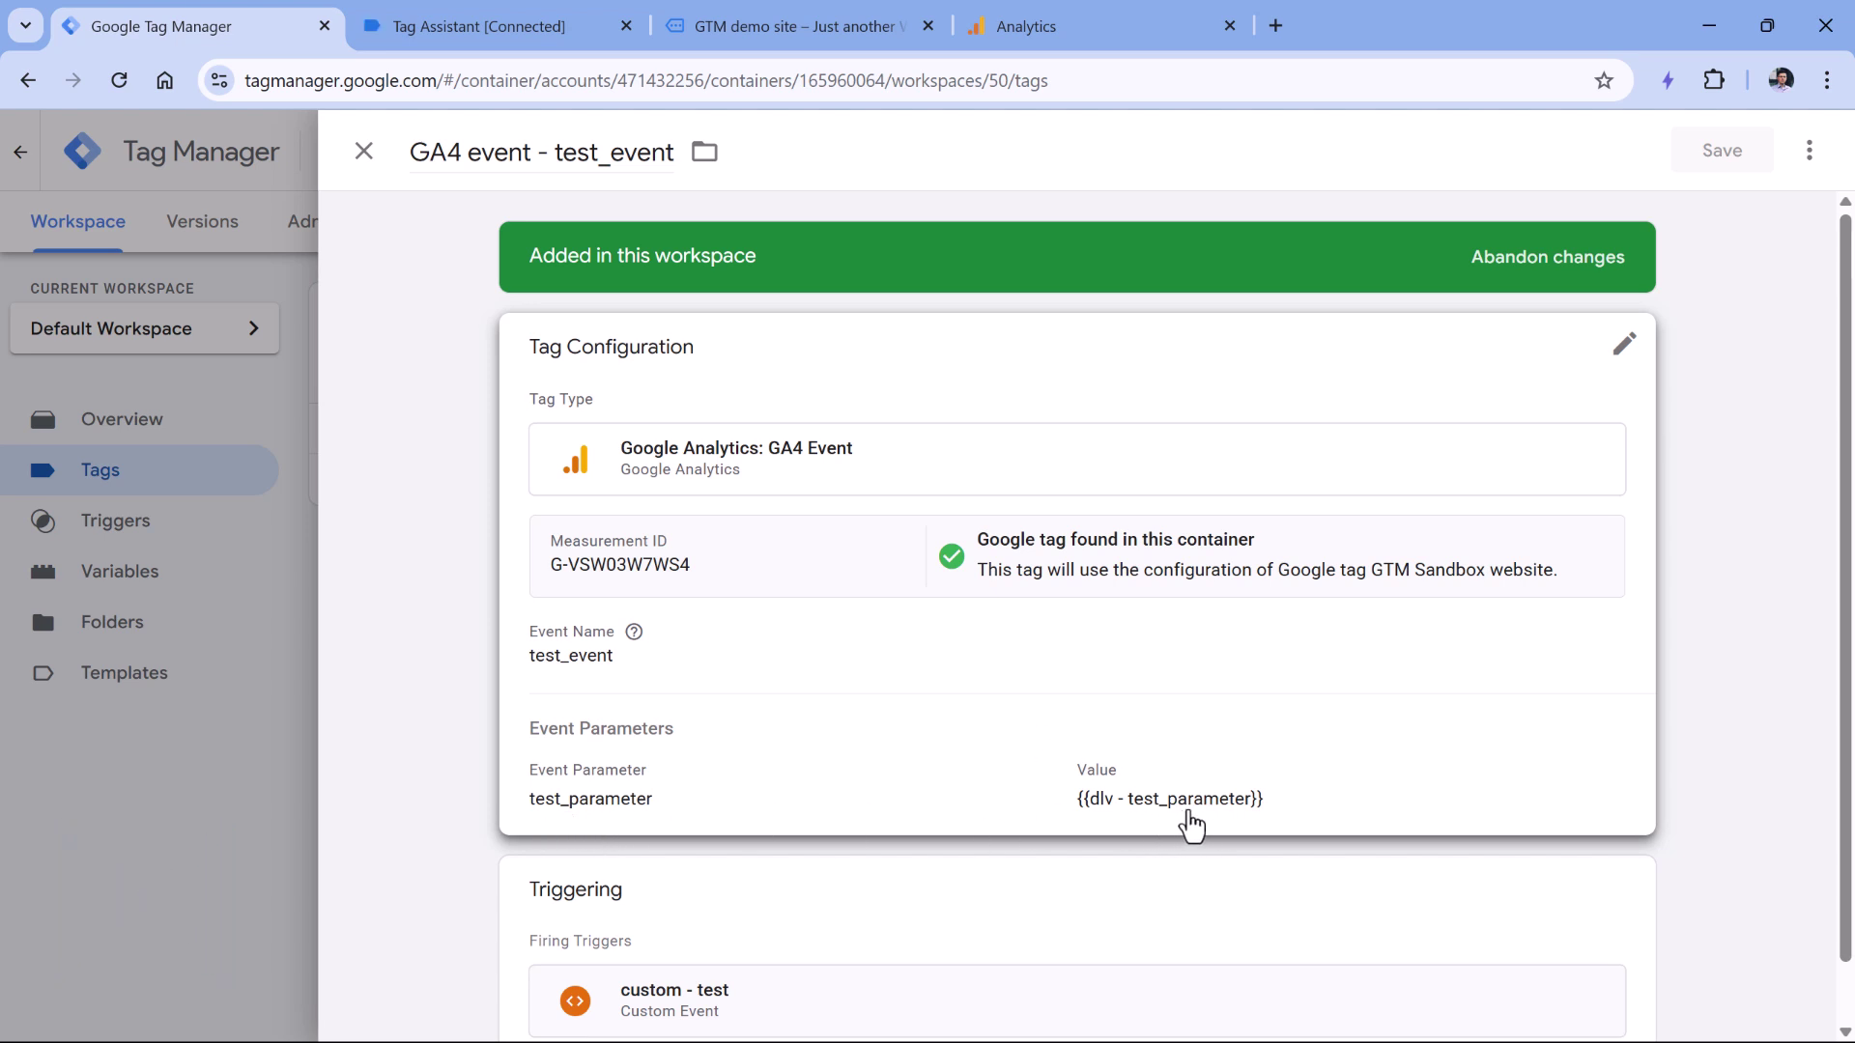
key(ctrl+Tab)
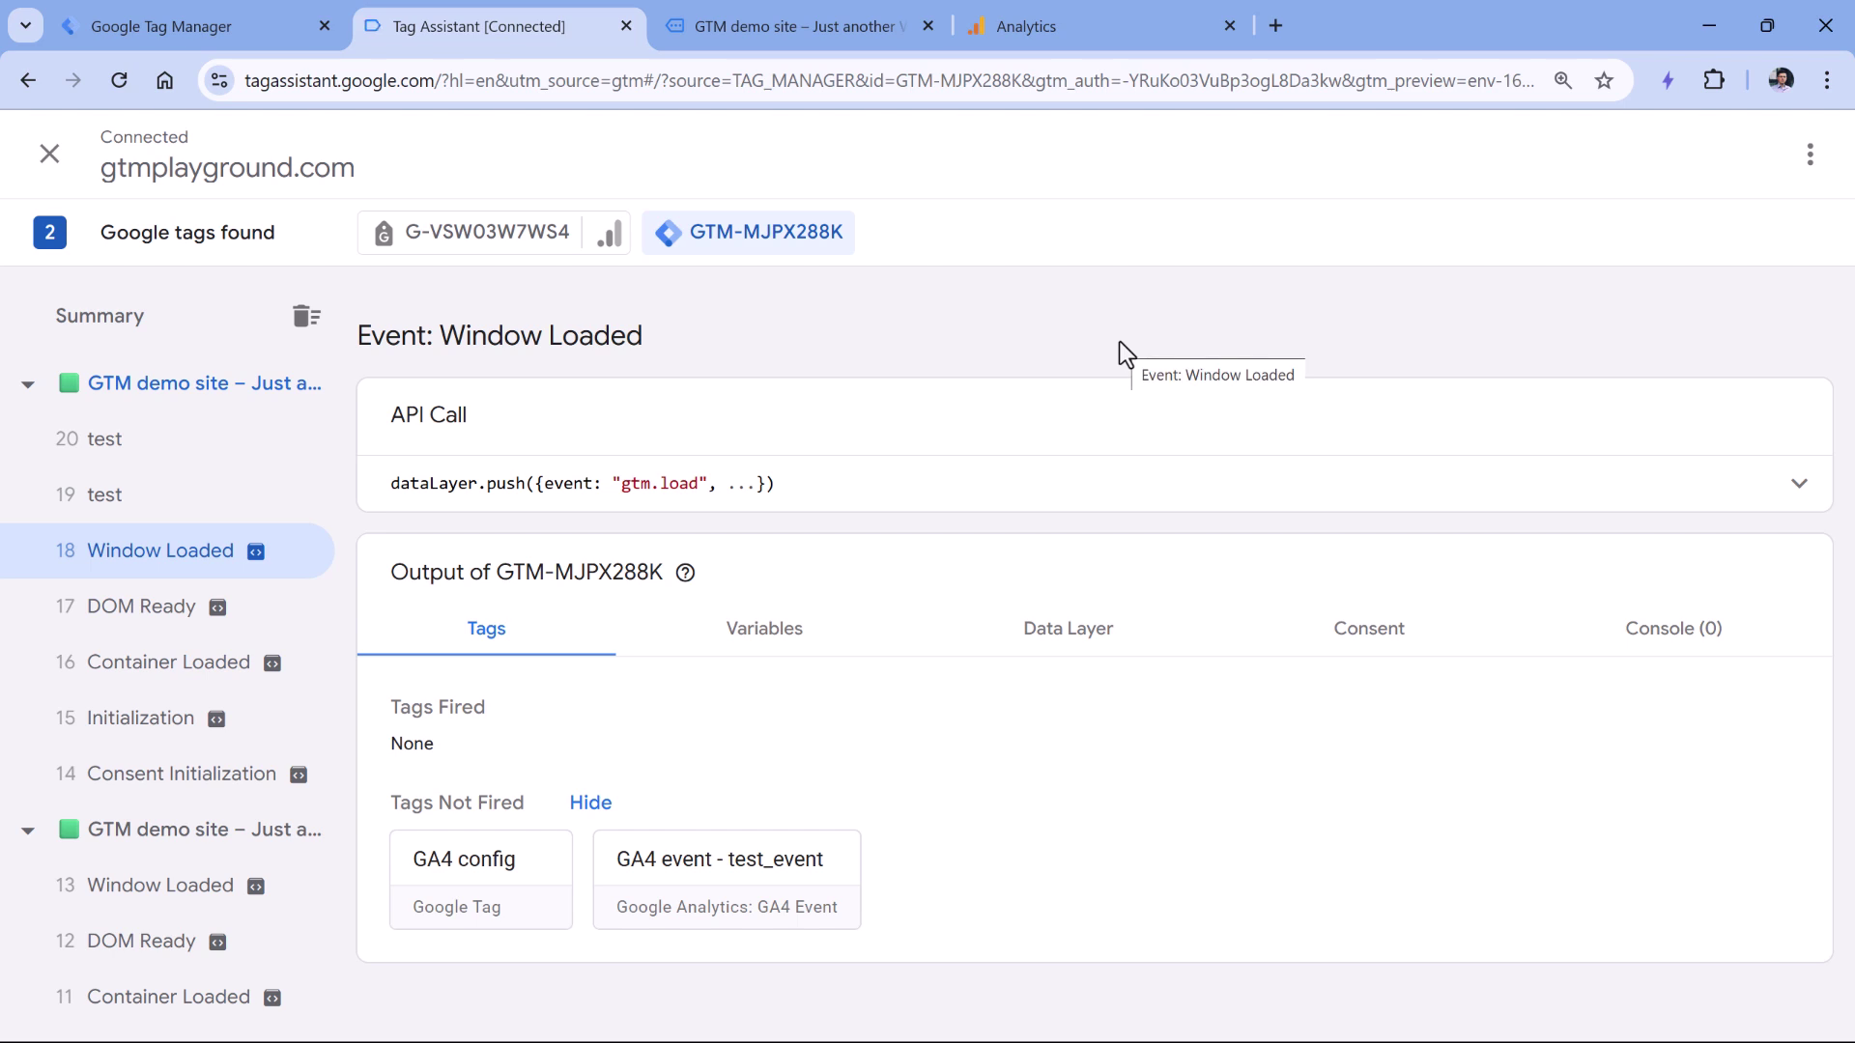
Step: Check event 19's data layer push for its empty test_parameter, then event 20, and go to DebugView
click(1053, 39)
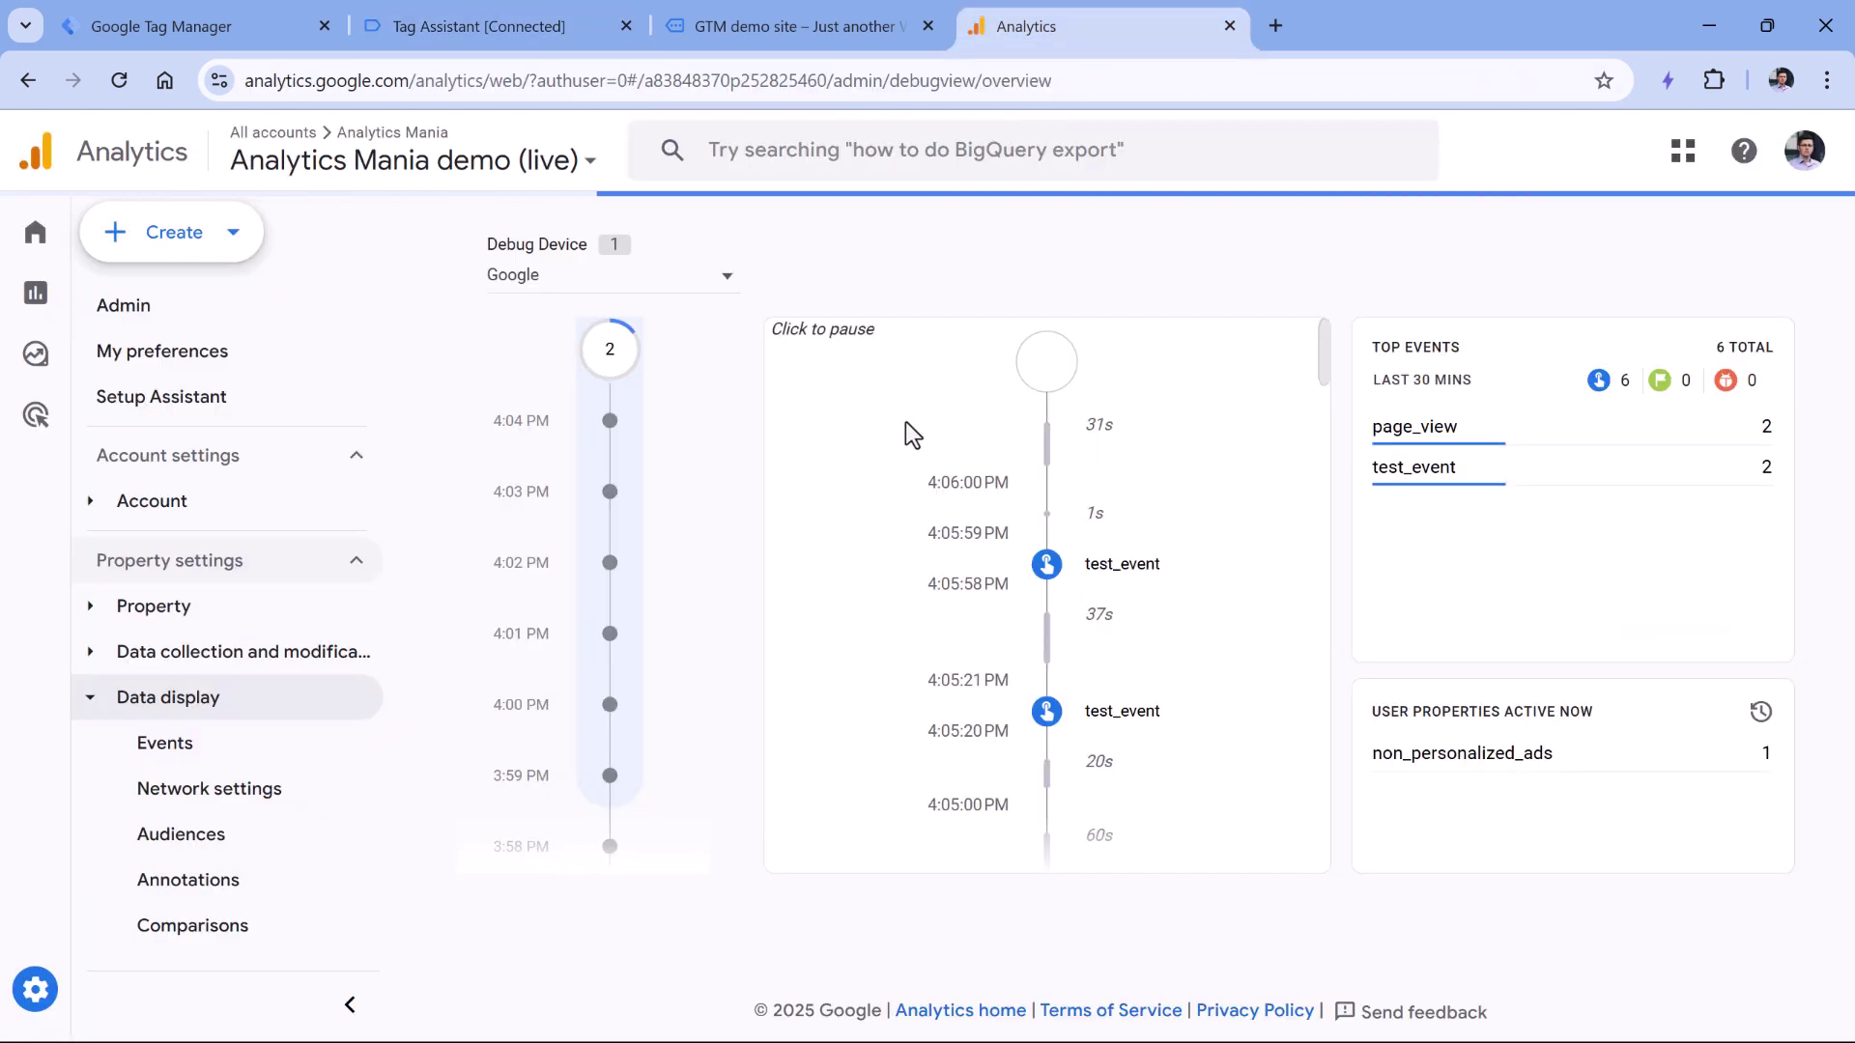
click(496, 27)
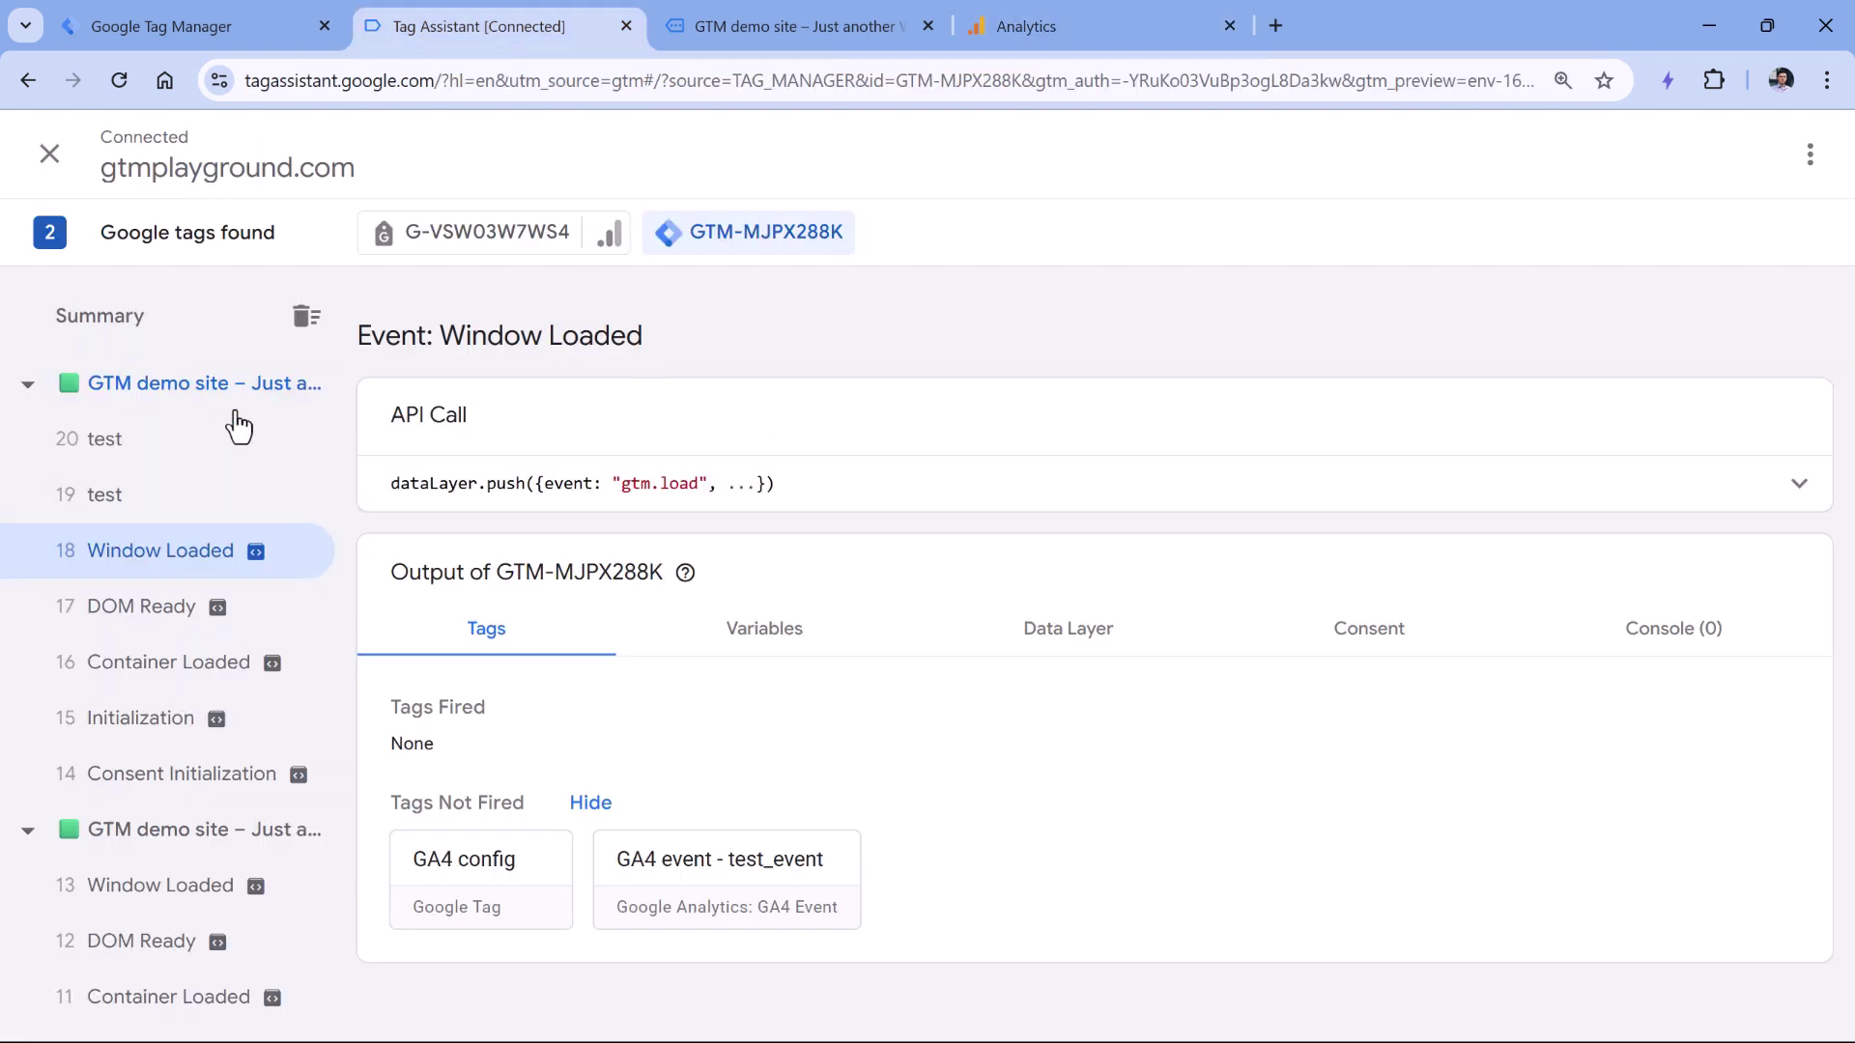
click(222, 494)
click(839, 482)
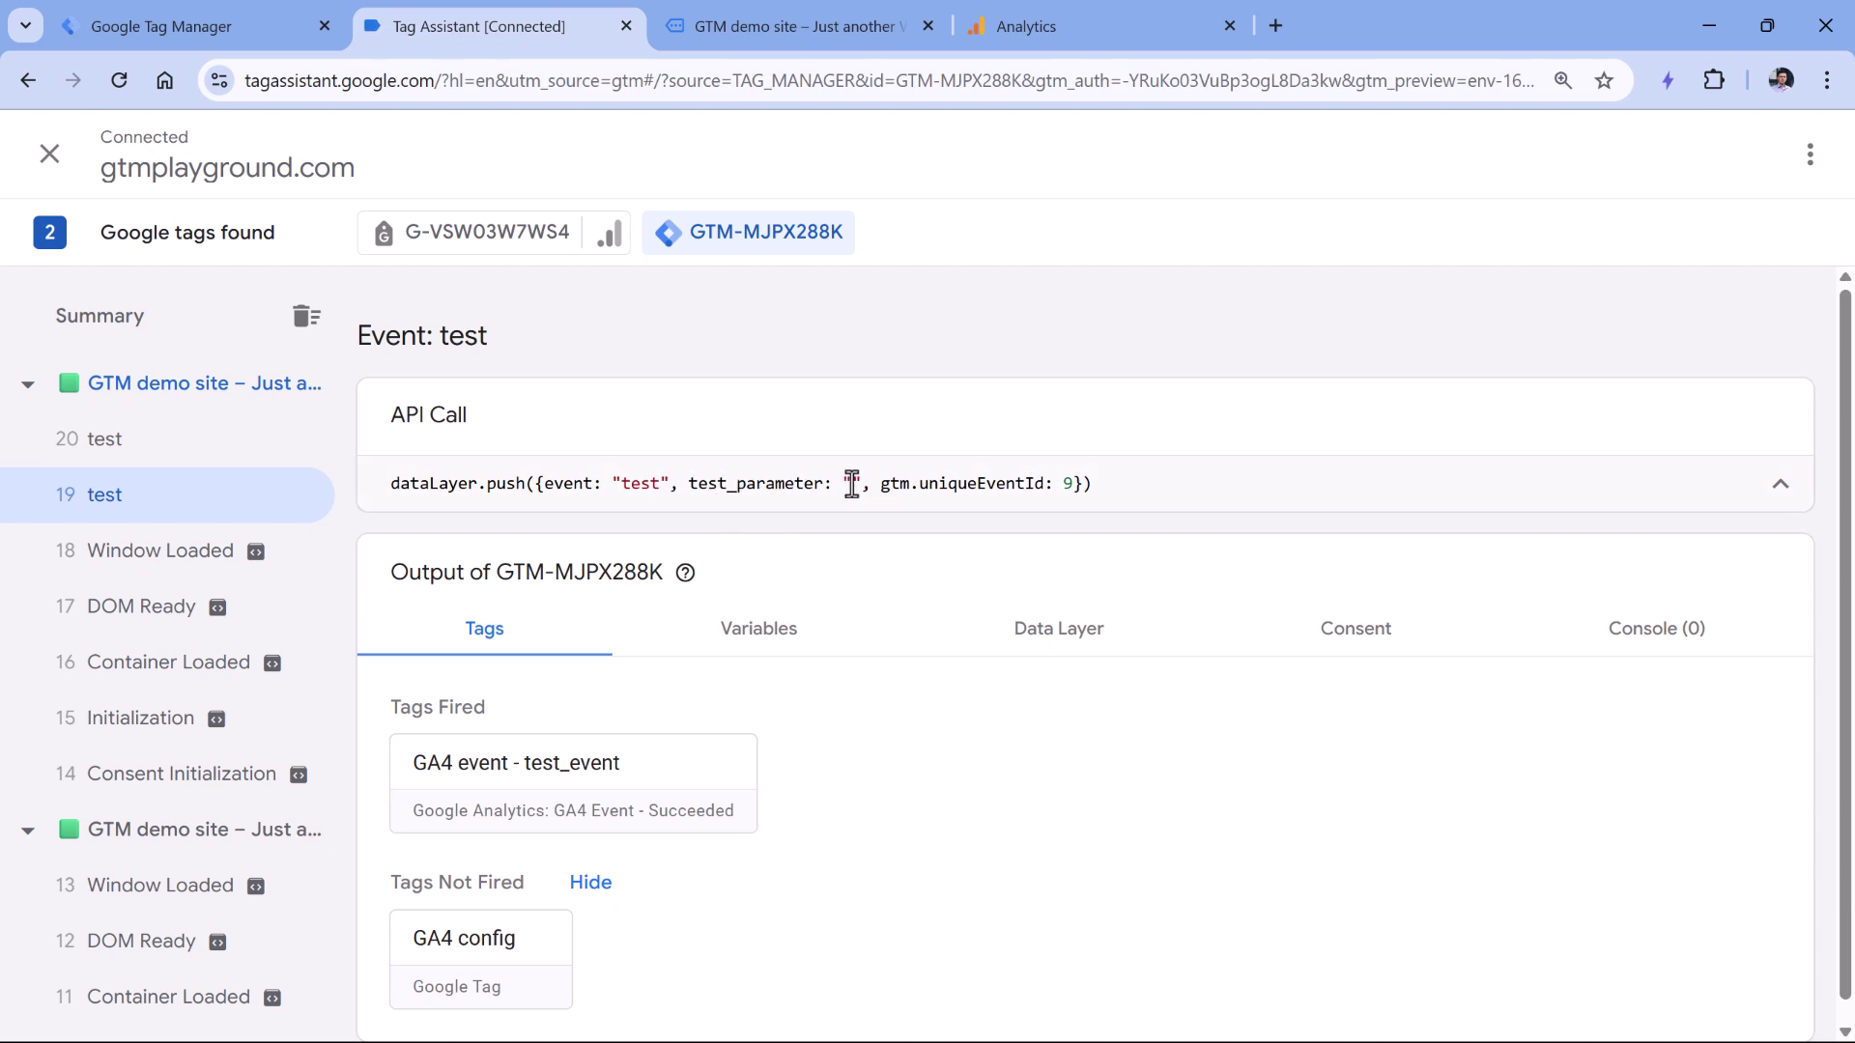
drag(842, 488, 856, 483)
click(205, 454)
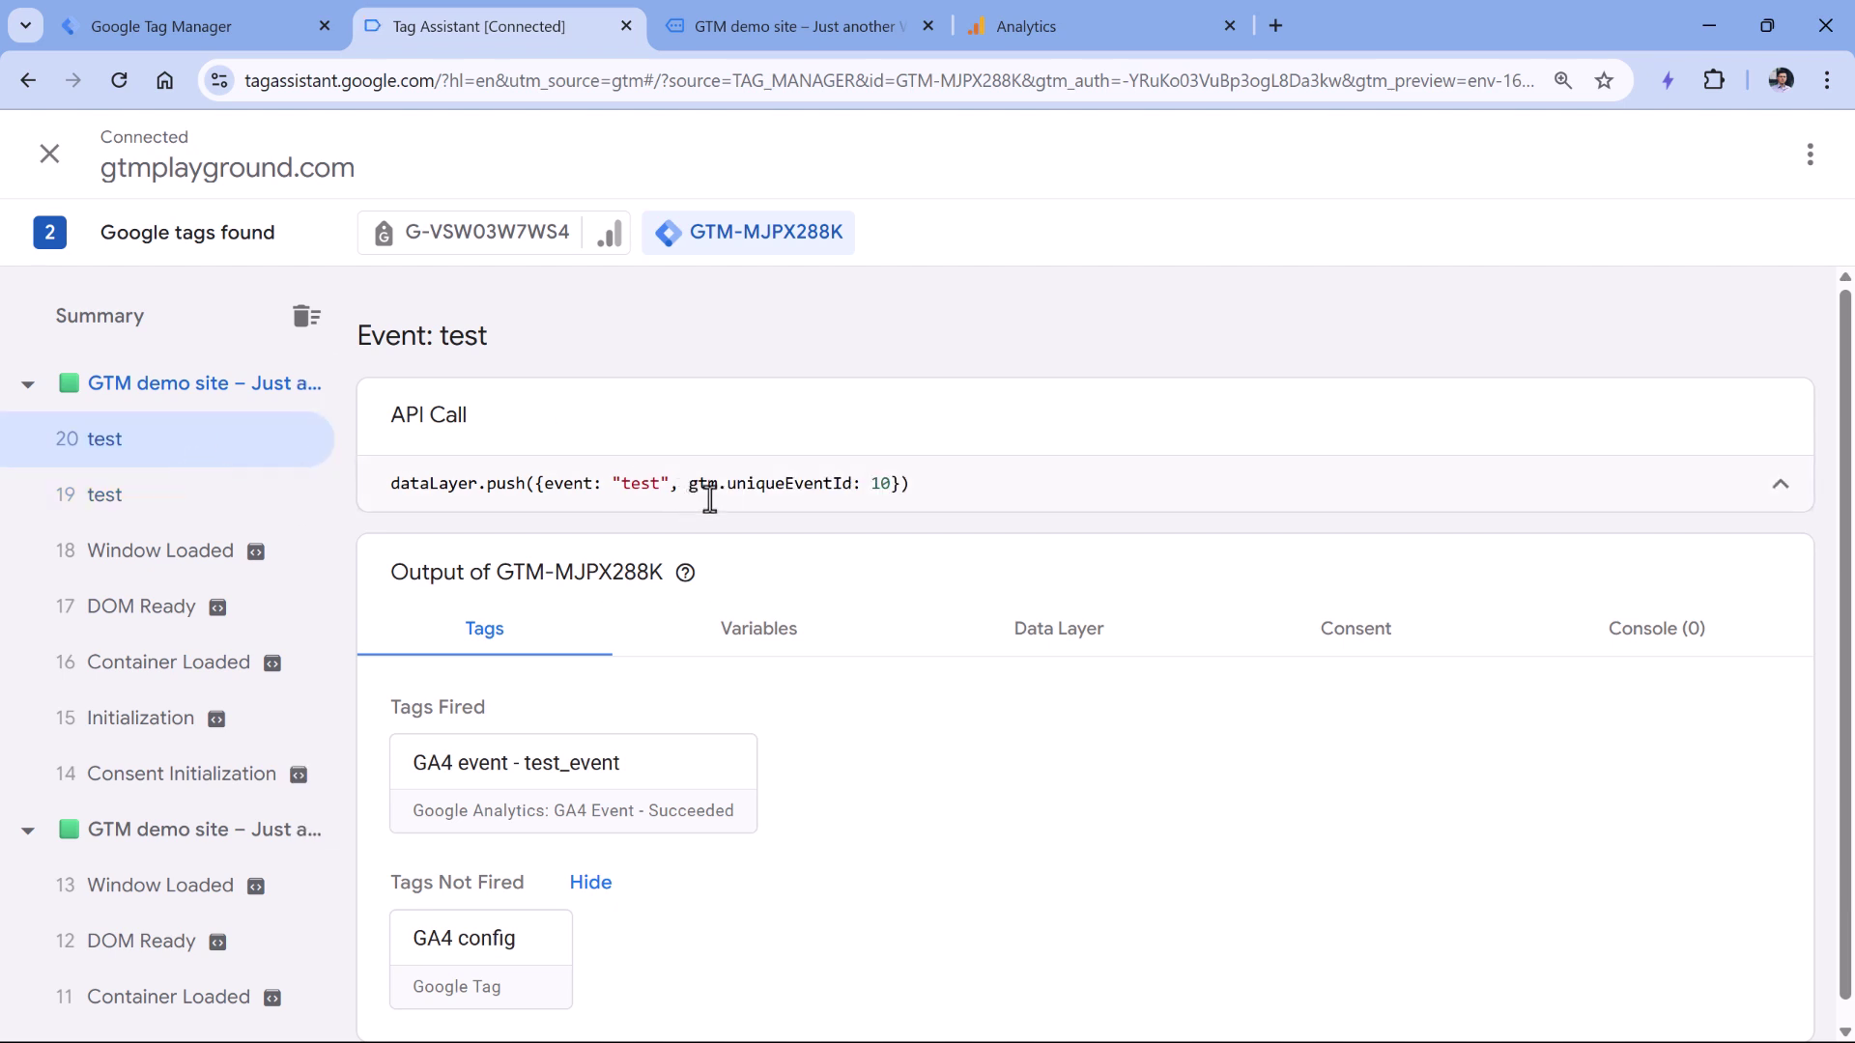
click(1078, 29)
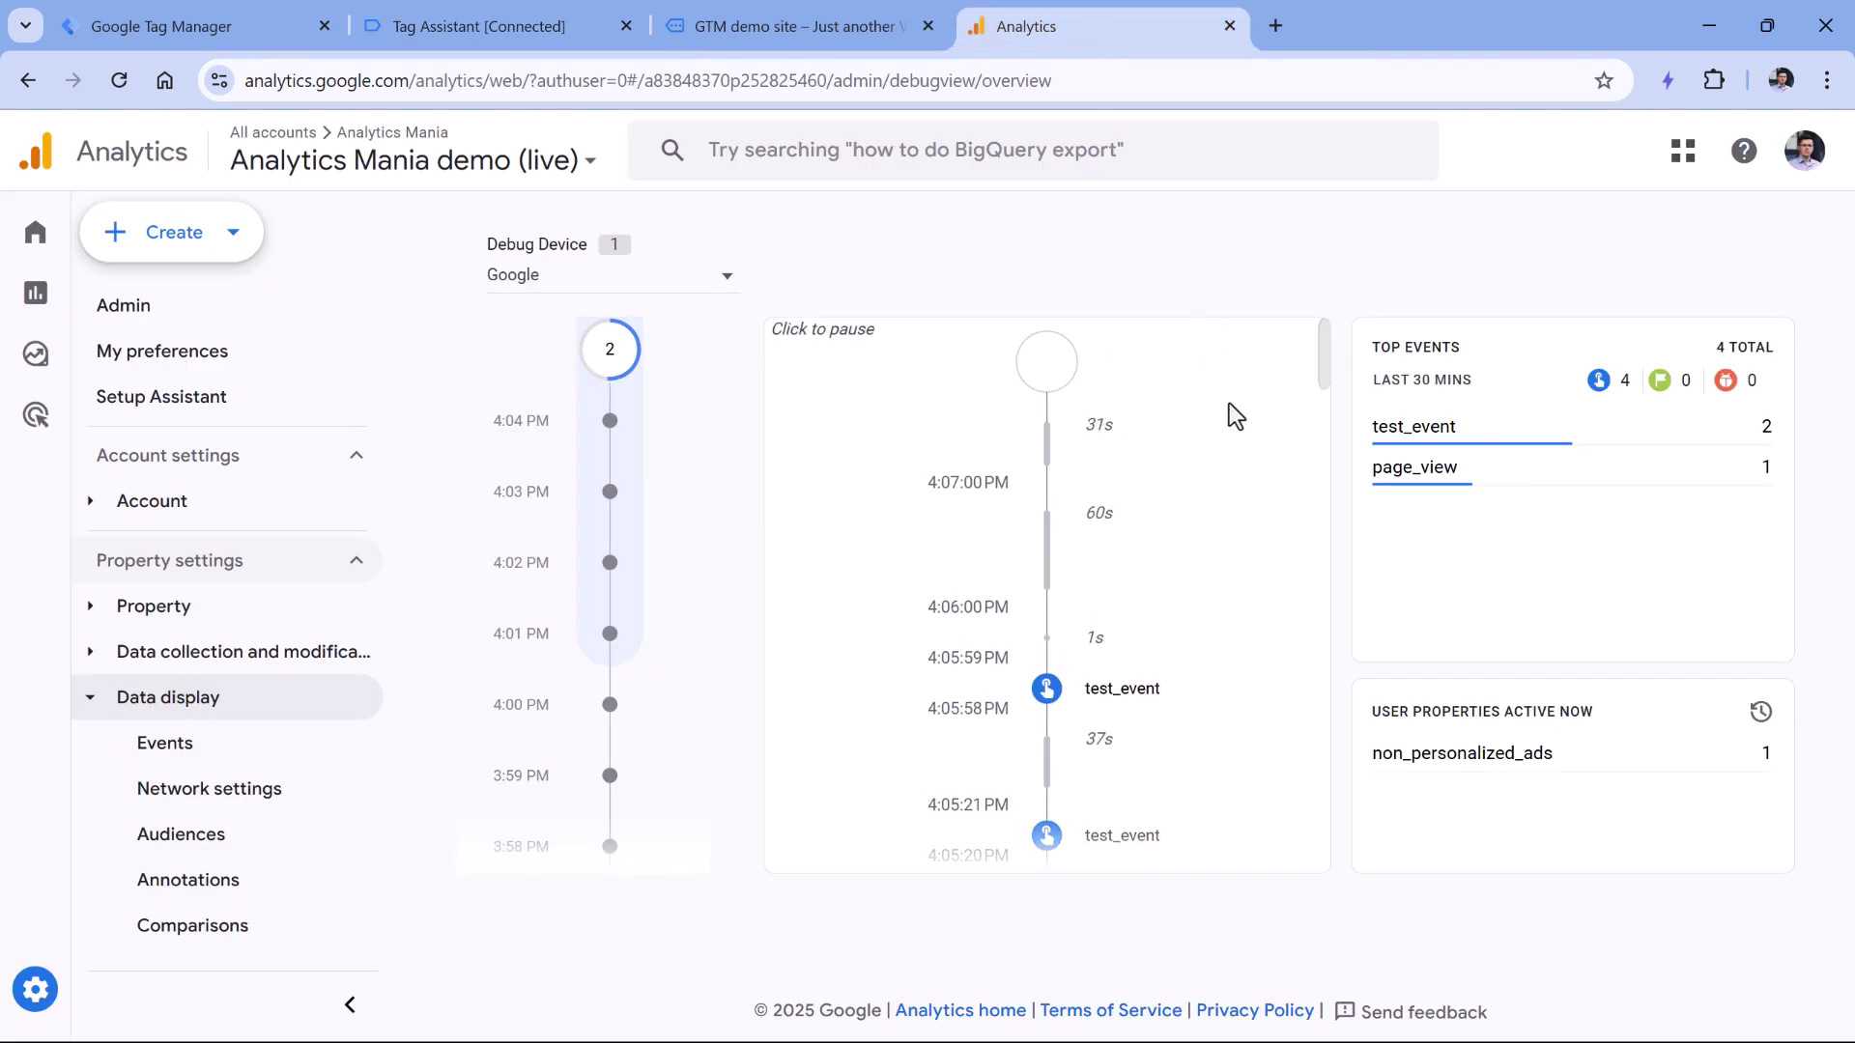
Step: Pause the DebugView stream and review the second test_event's parameters list
click(1188, 458)
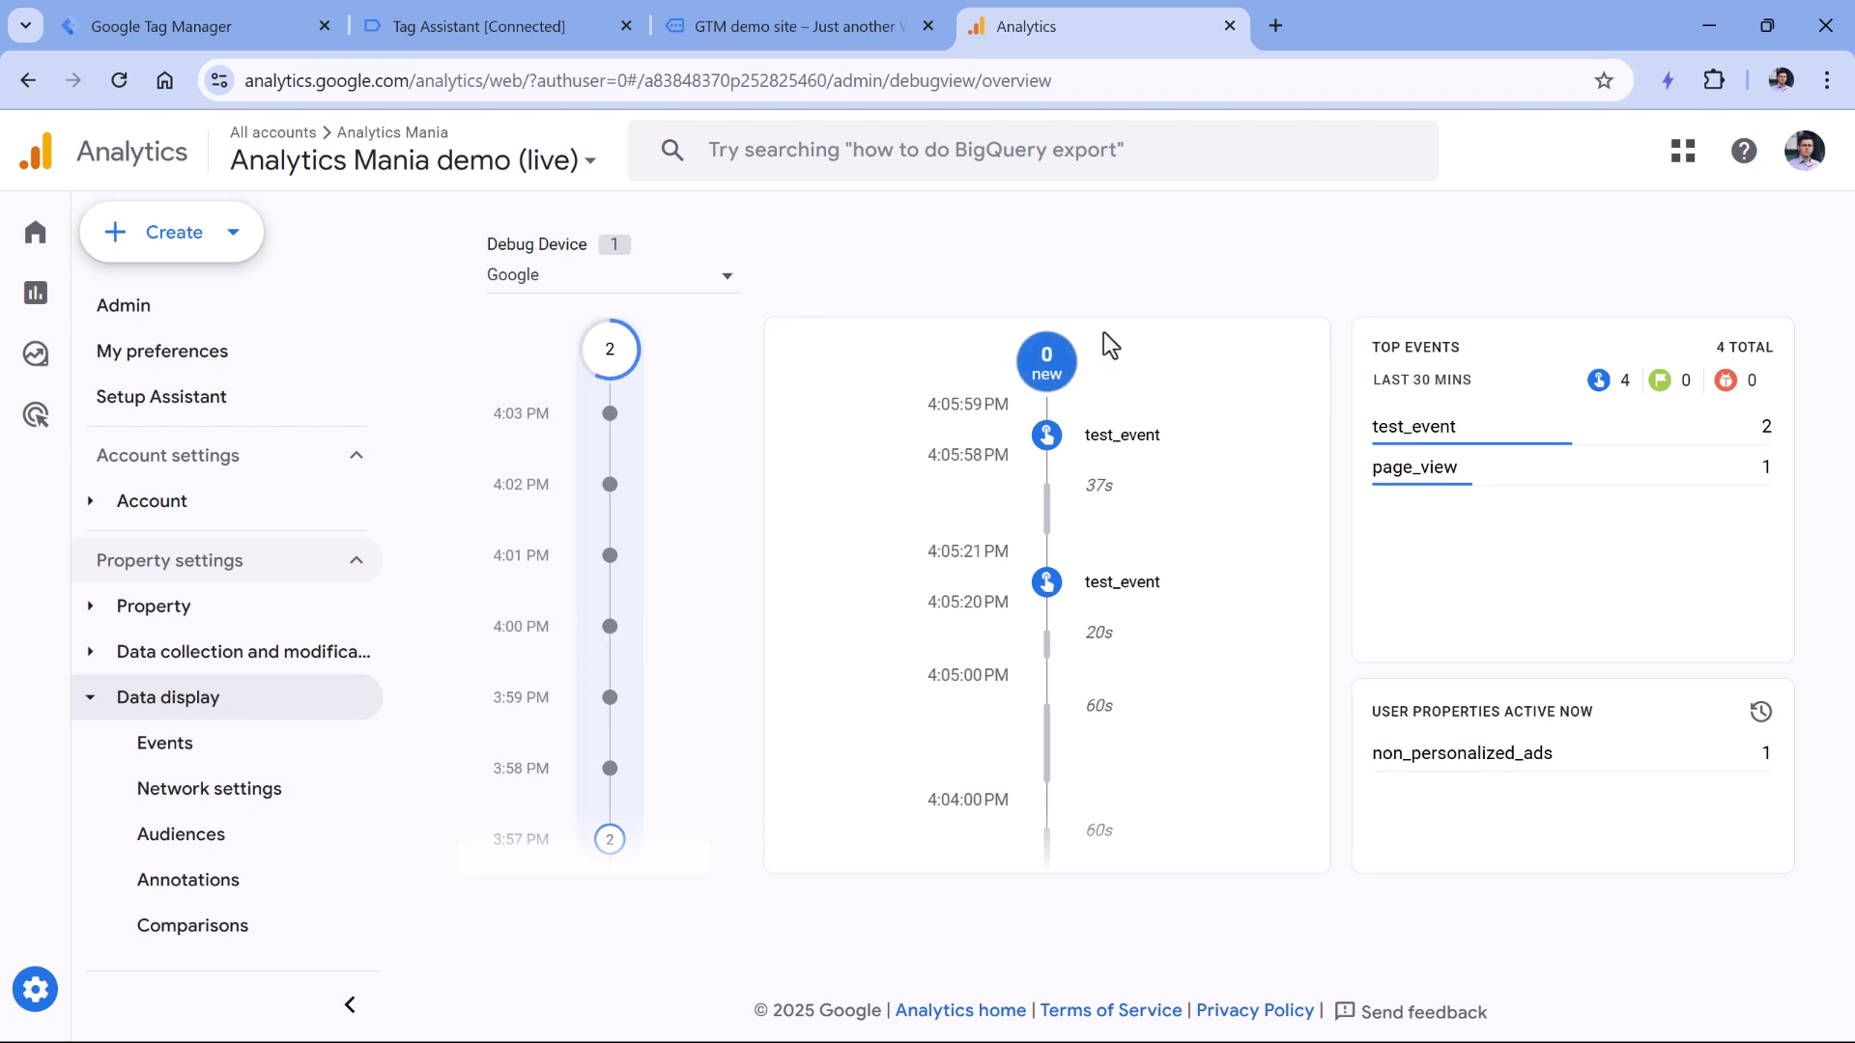
click(1124, 583)
scroll(1063, 546, down, 2)
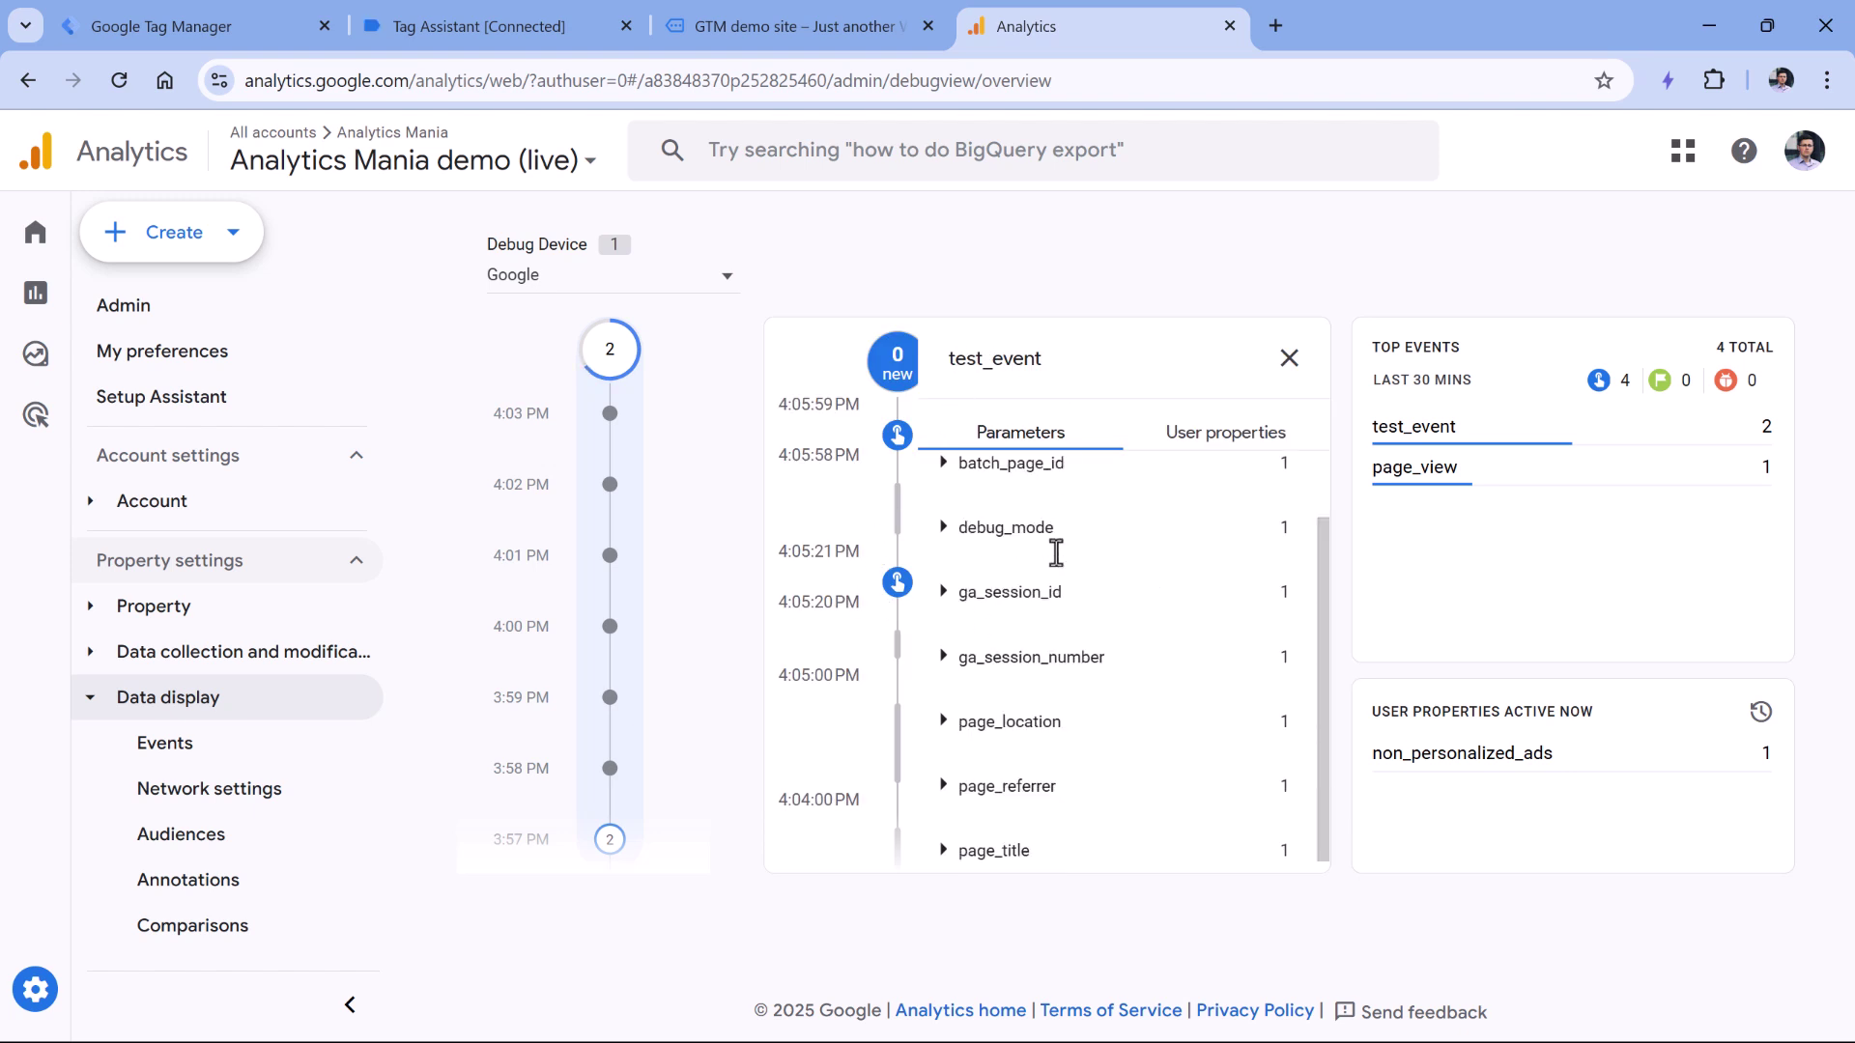
scroll(1066, 657, up, 2)
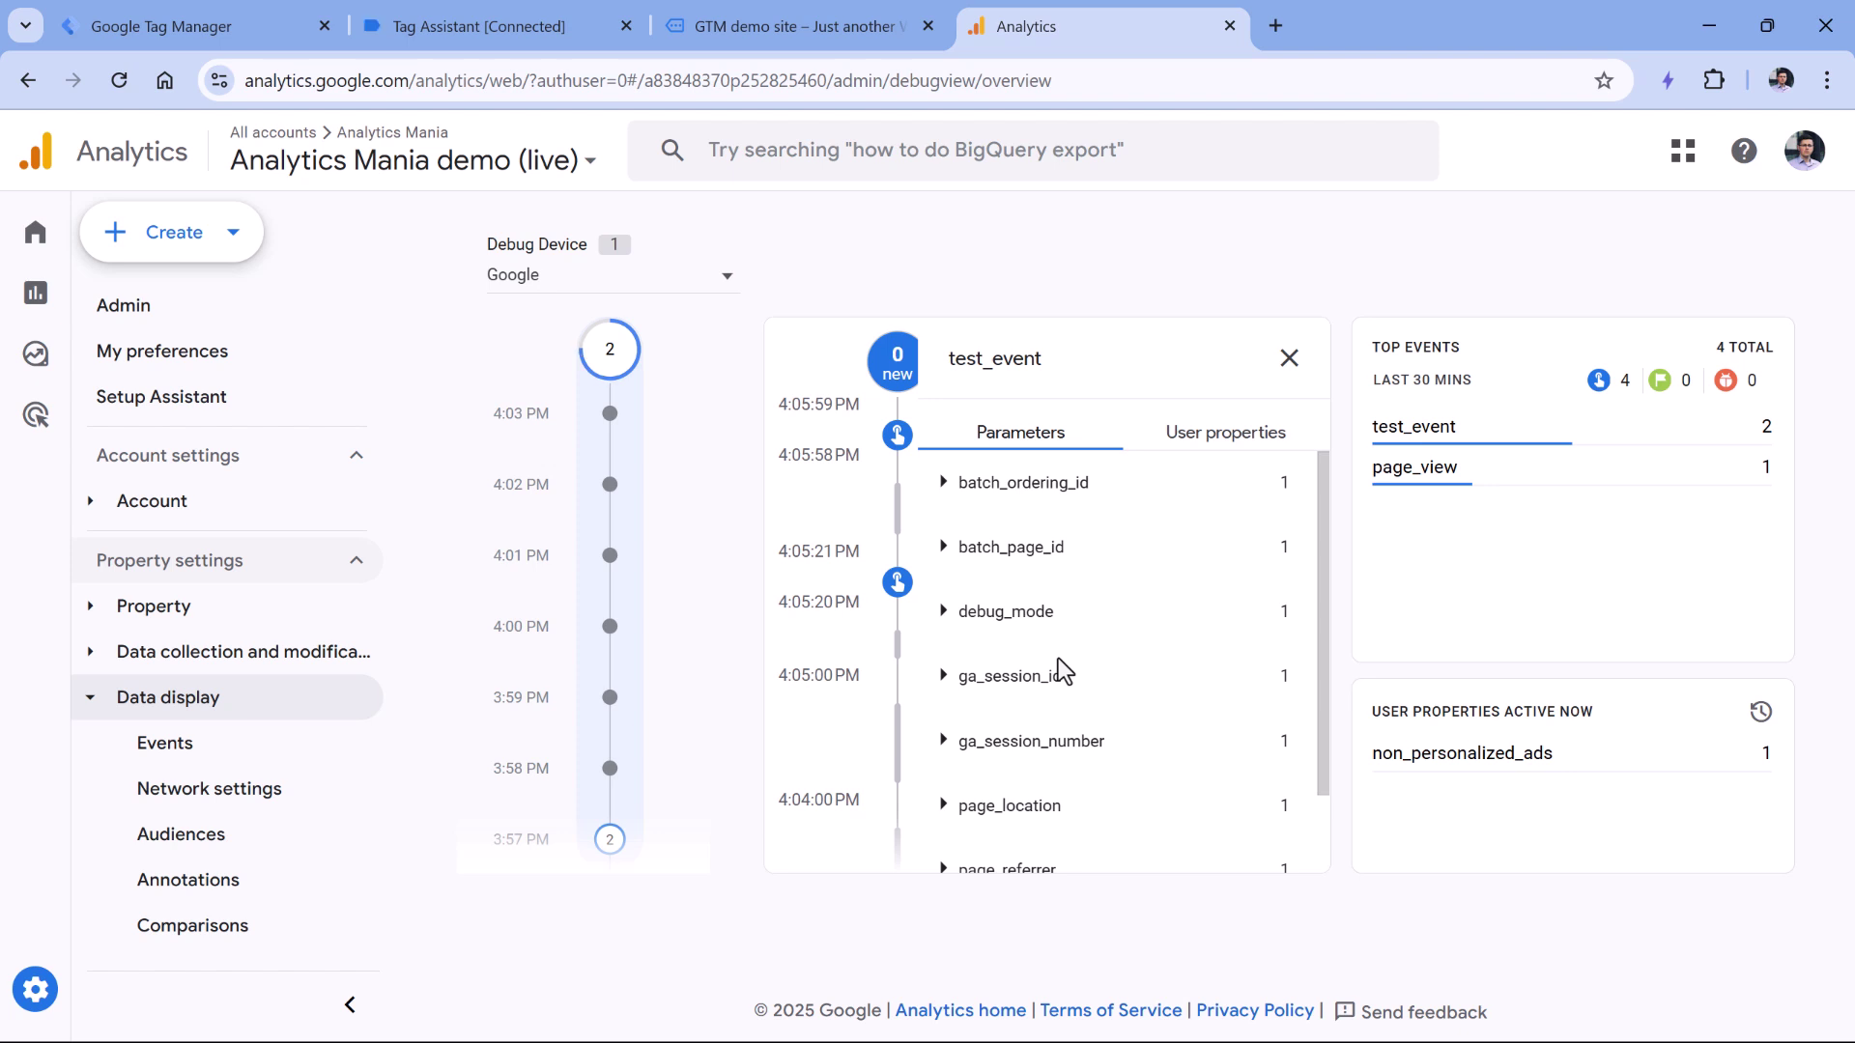
Step: In the new session, inspect event 6 test's data layer push and its fired GA4 event - test_event tag
key(ctrl+2)
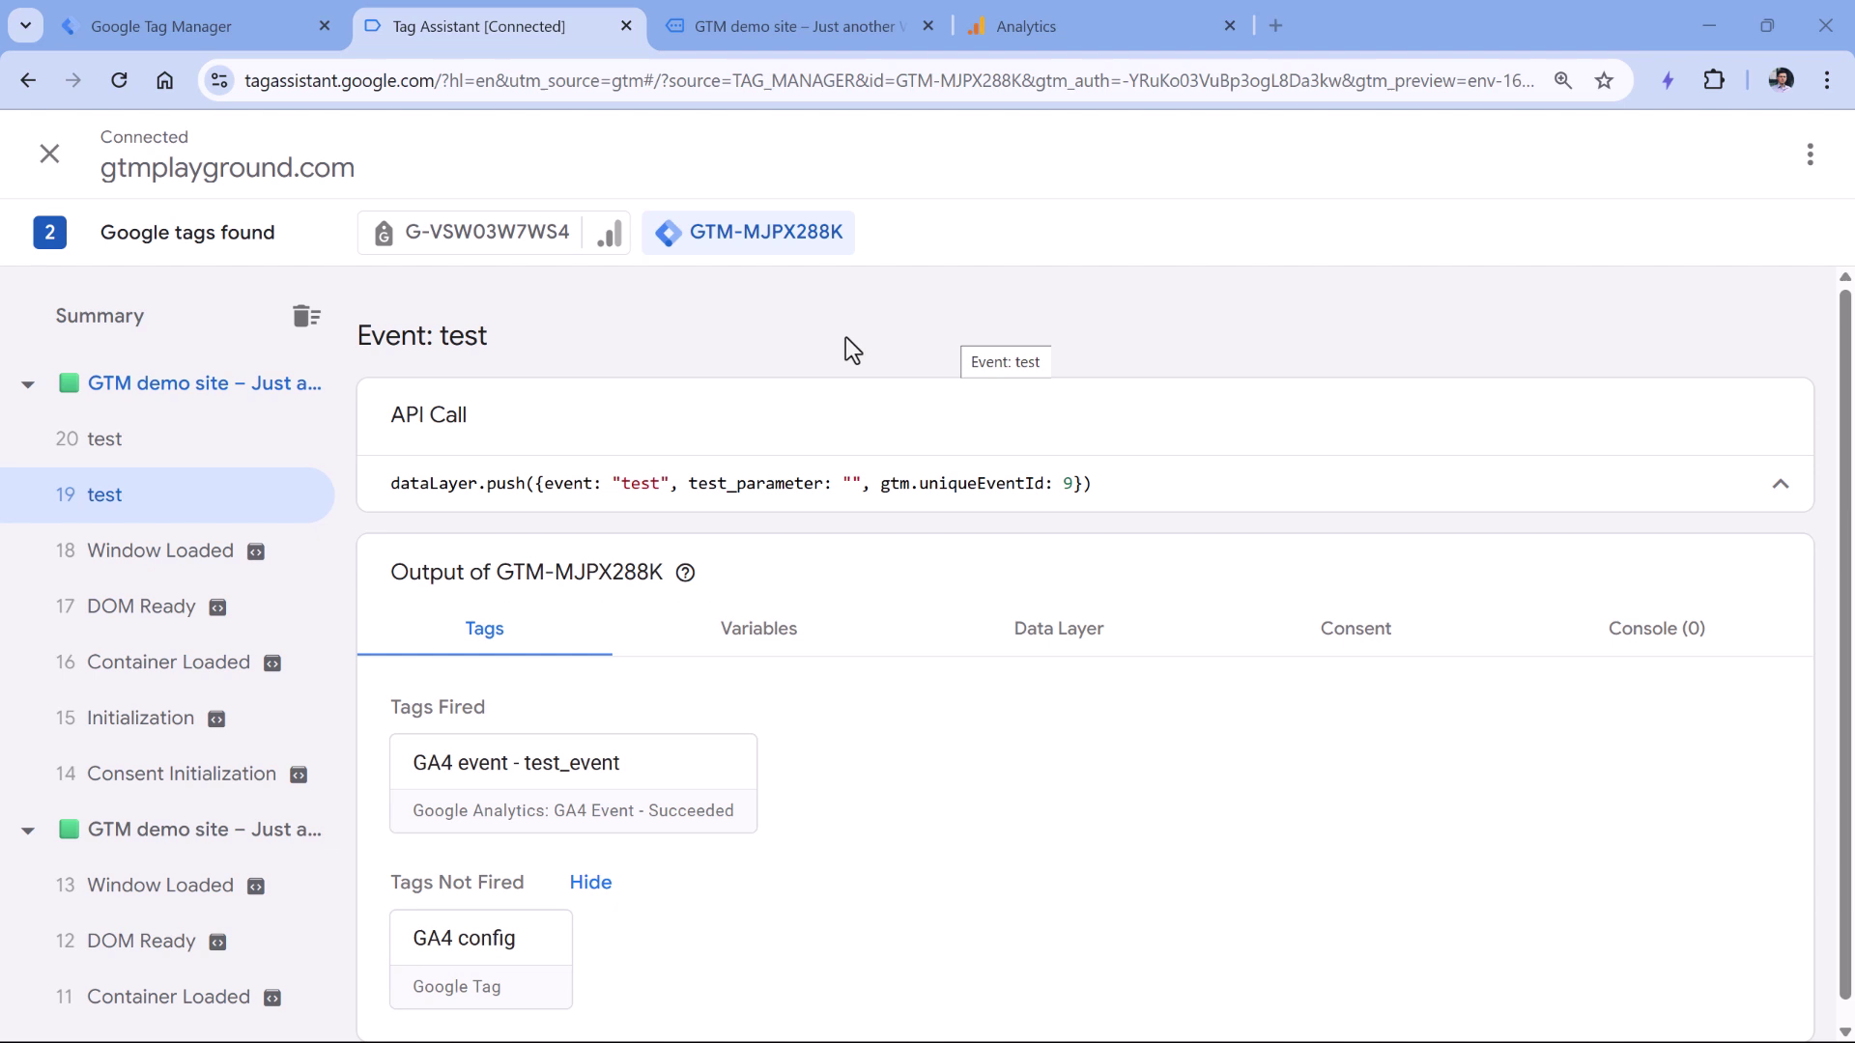
click(187, 441)
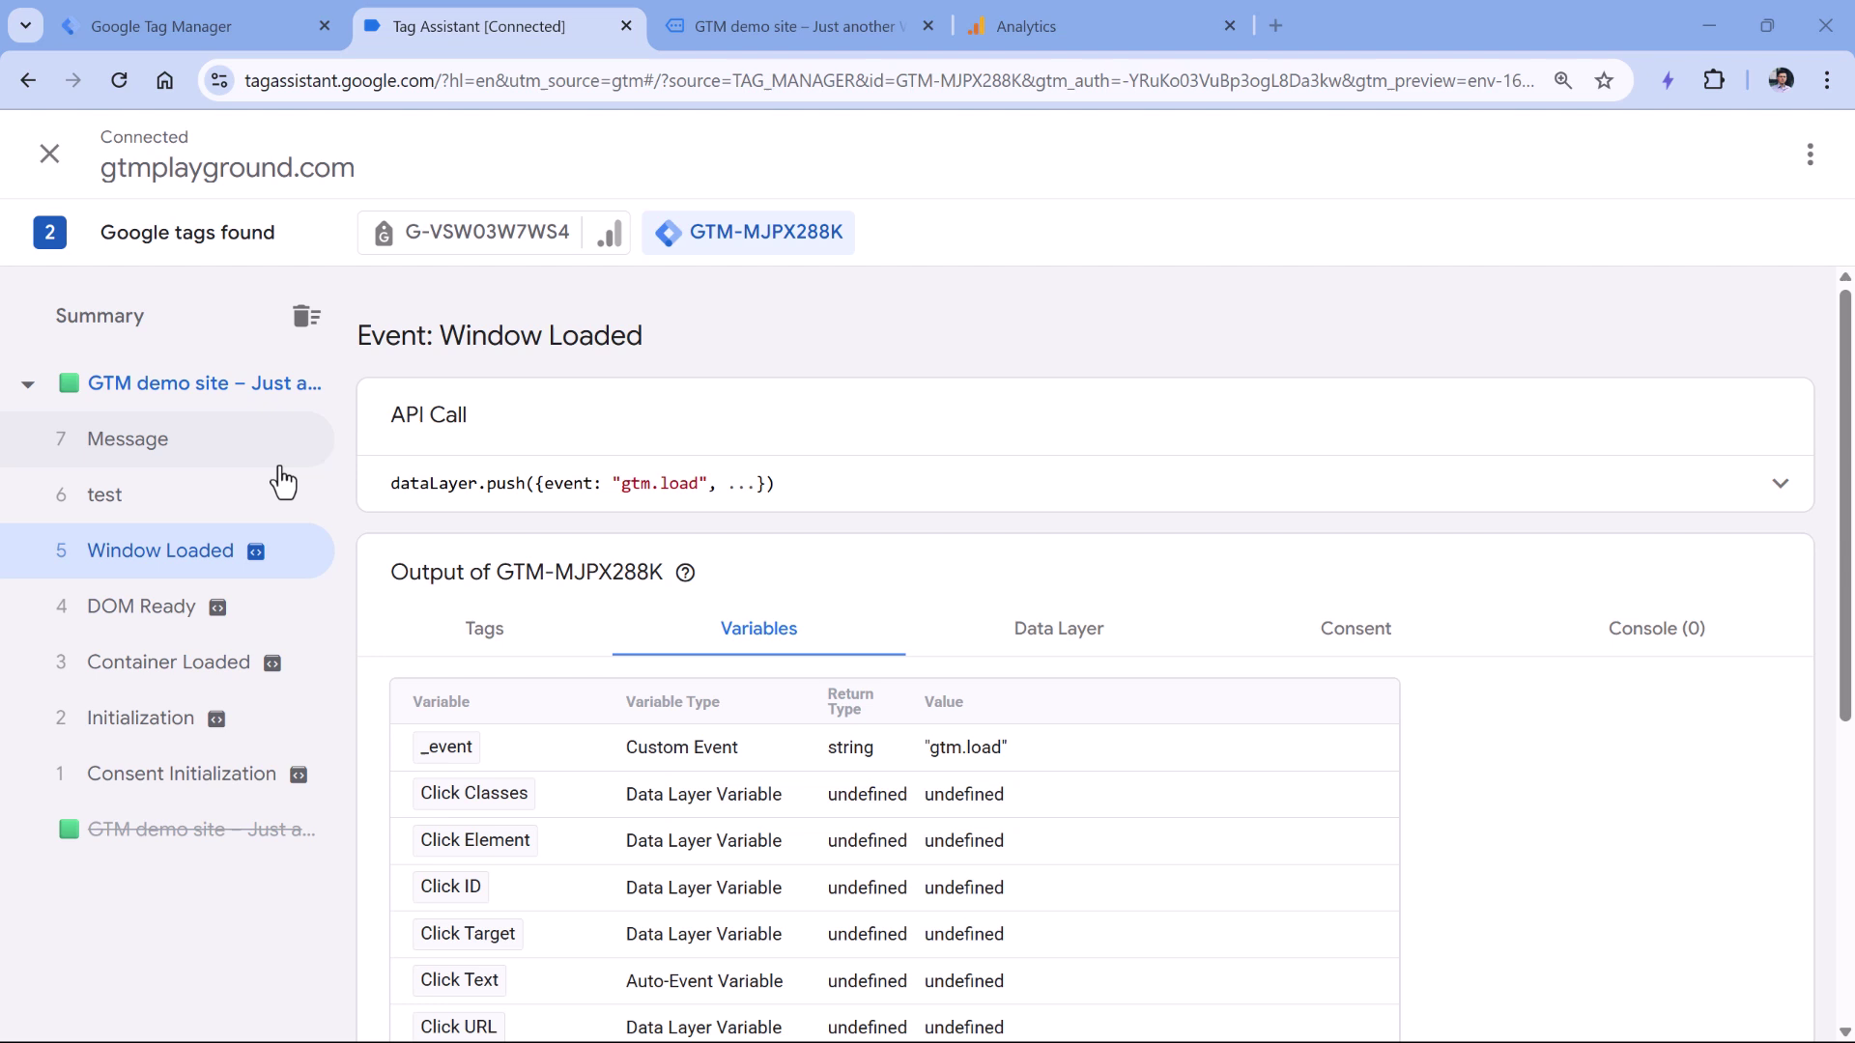
click(193, 497)
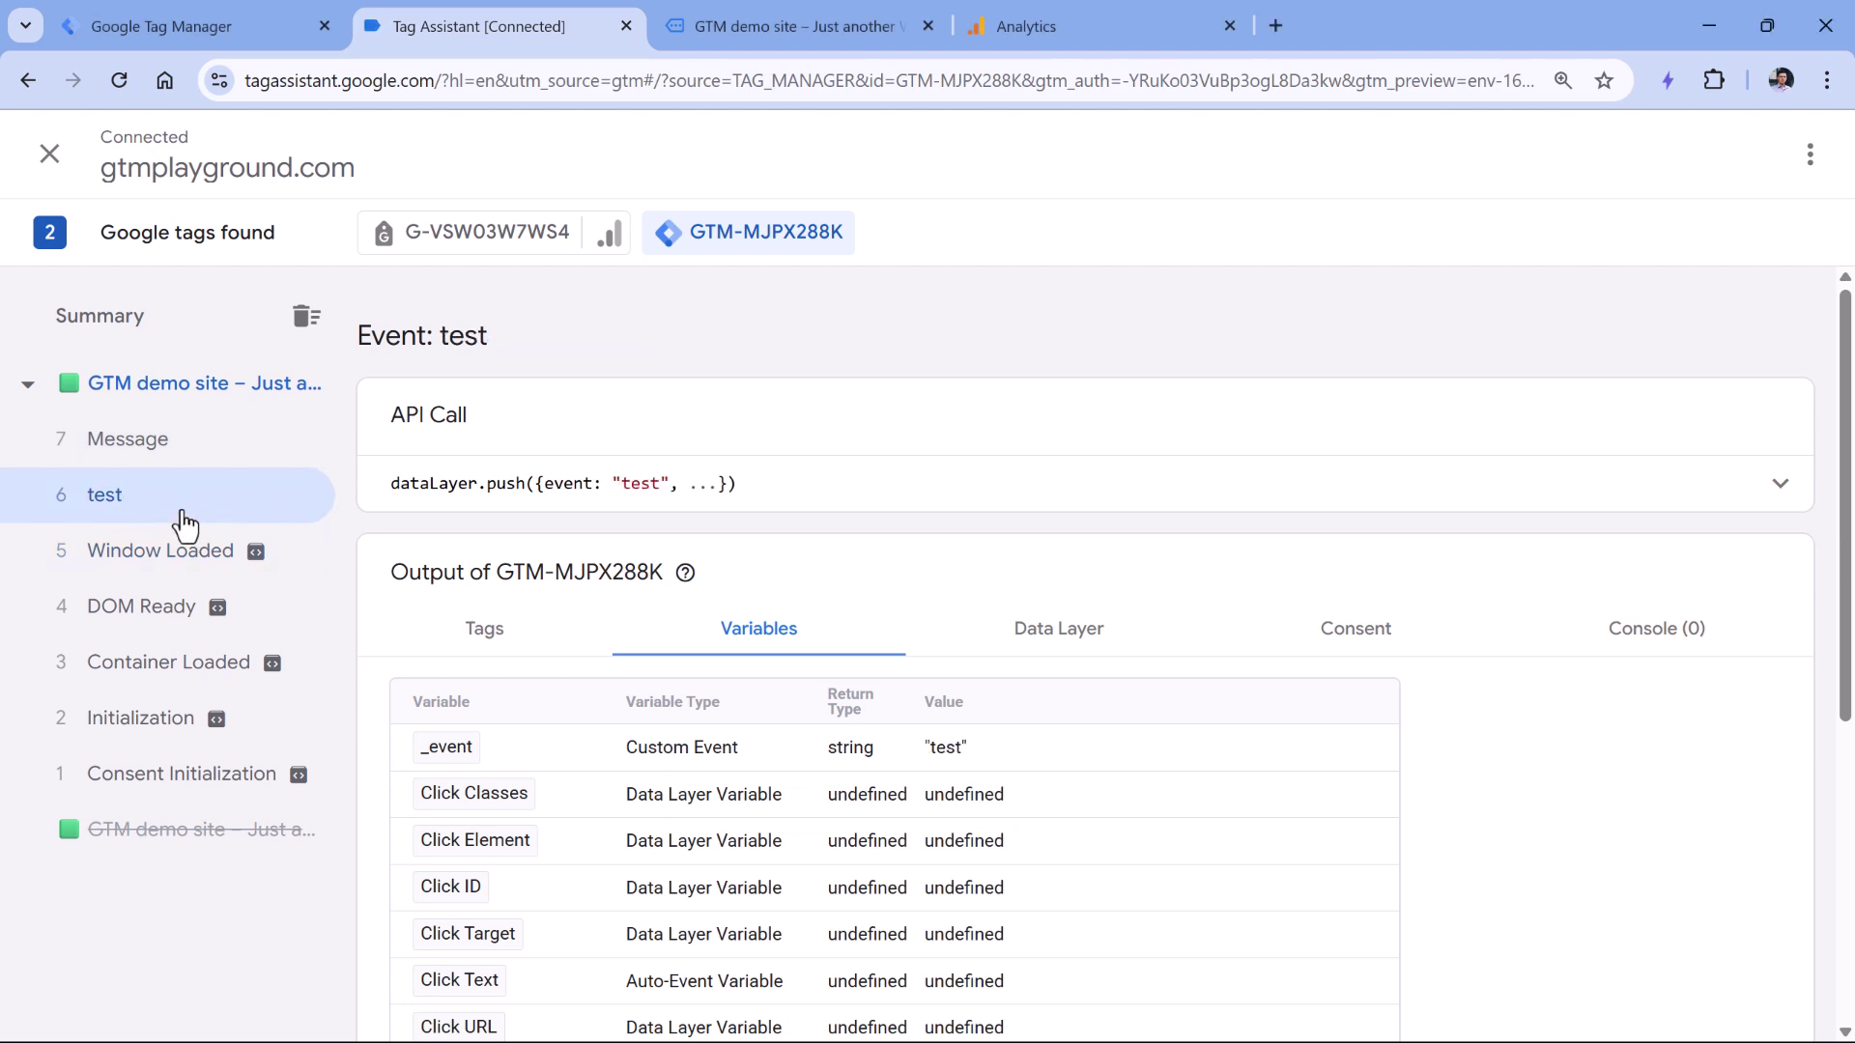
click(826, 480)
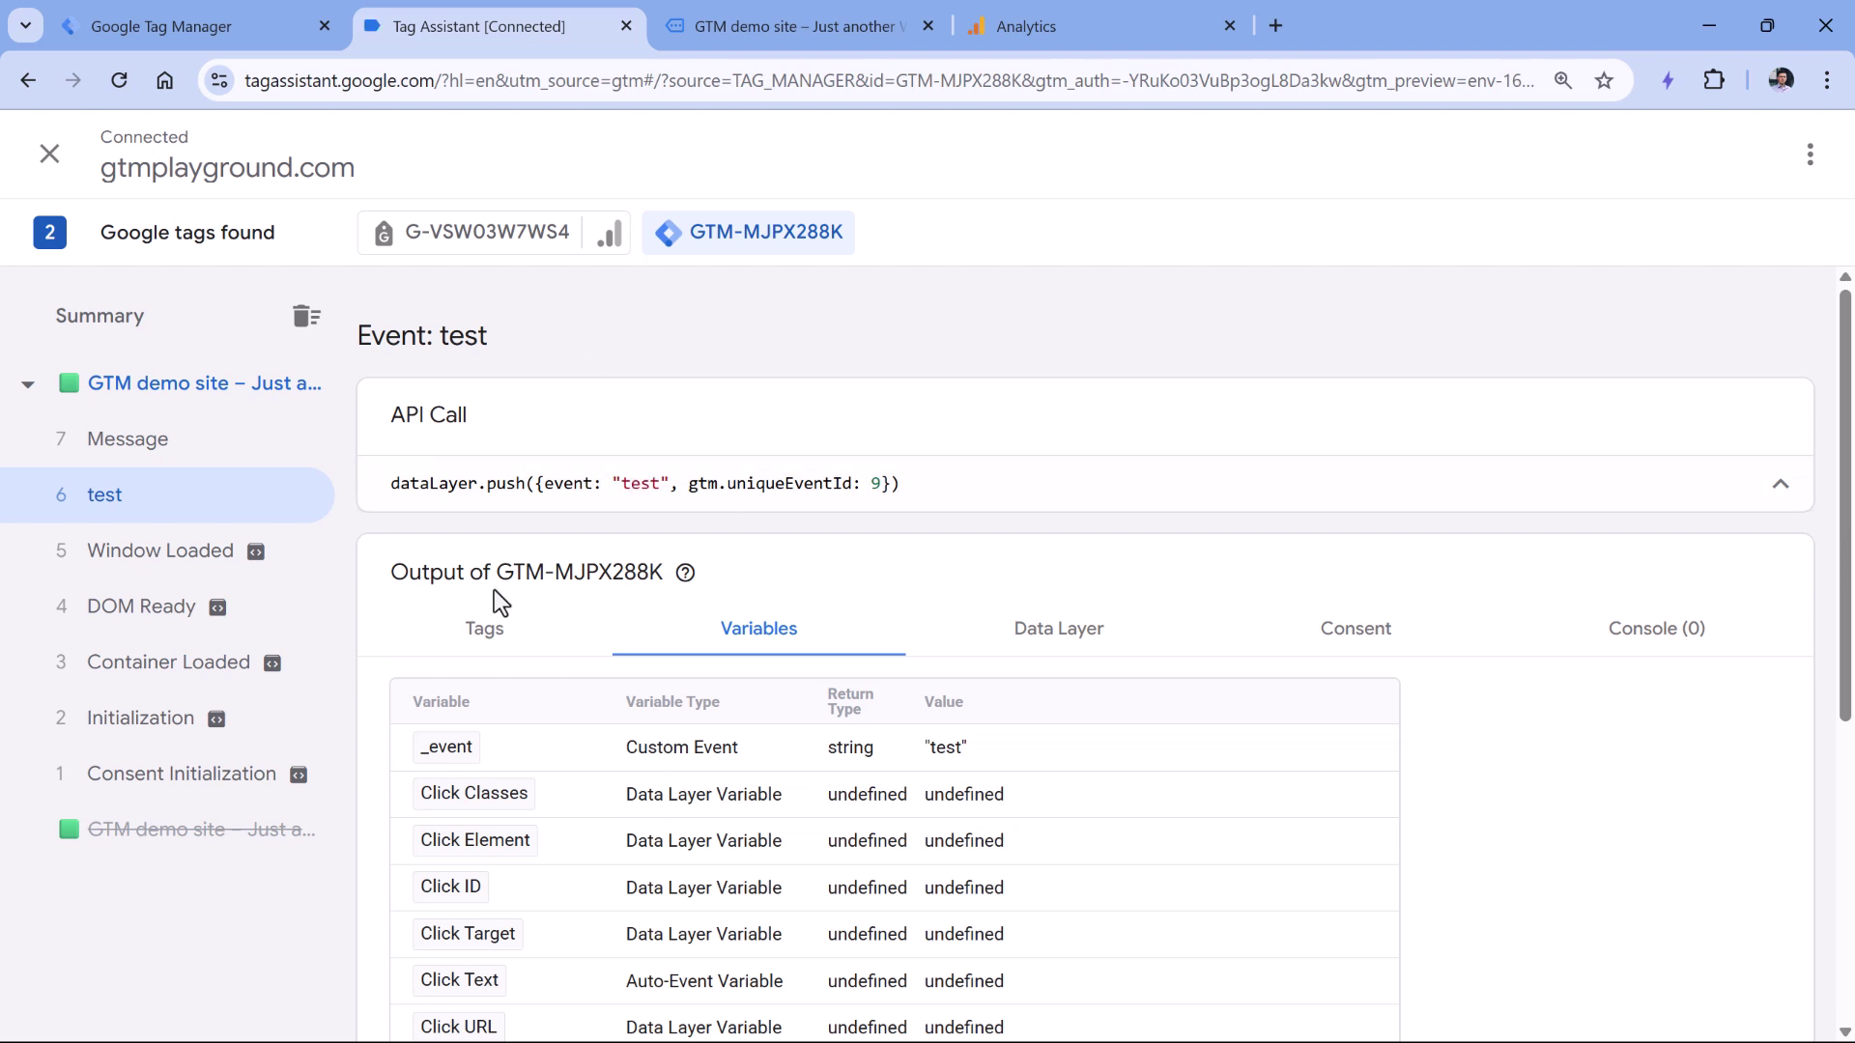
click(484, 630)
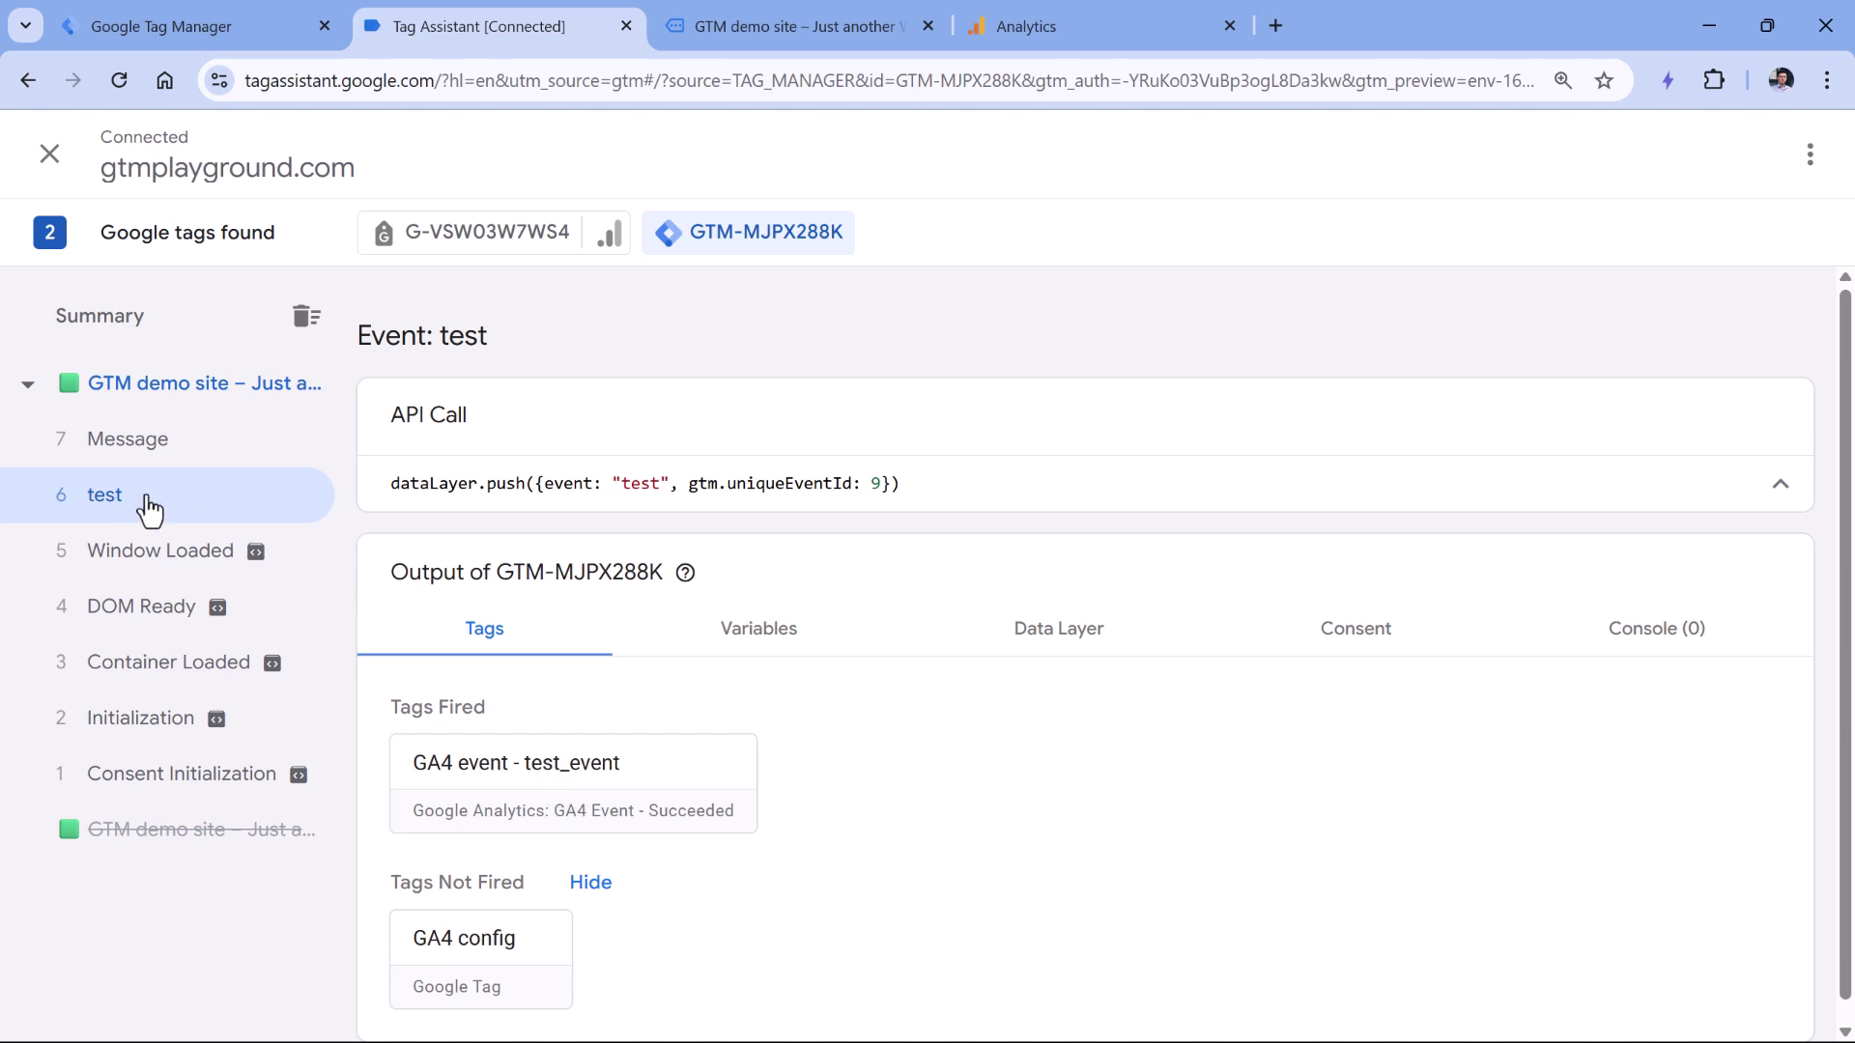
Step: Compare dlv - test_parameter at Message ("premium") versus the test event, then open the GA4 event - test_event tag details
click(152, 450)
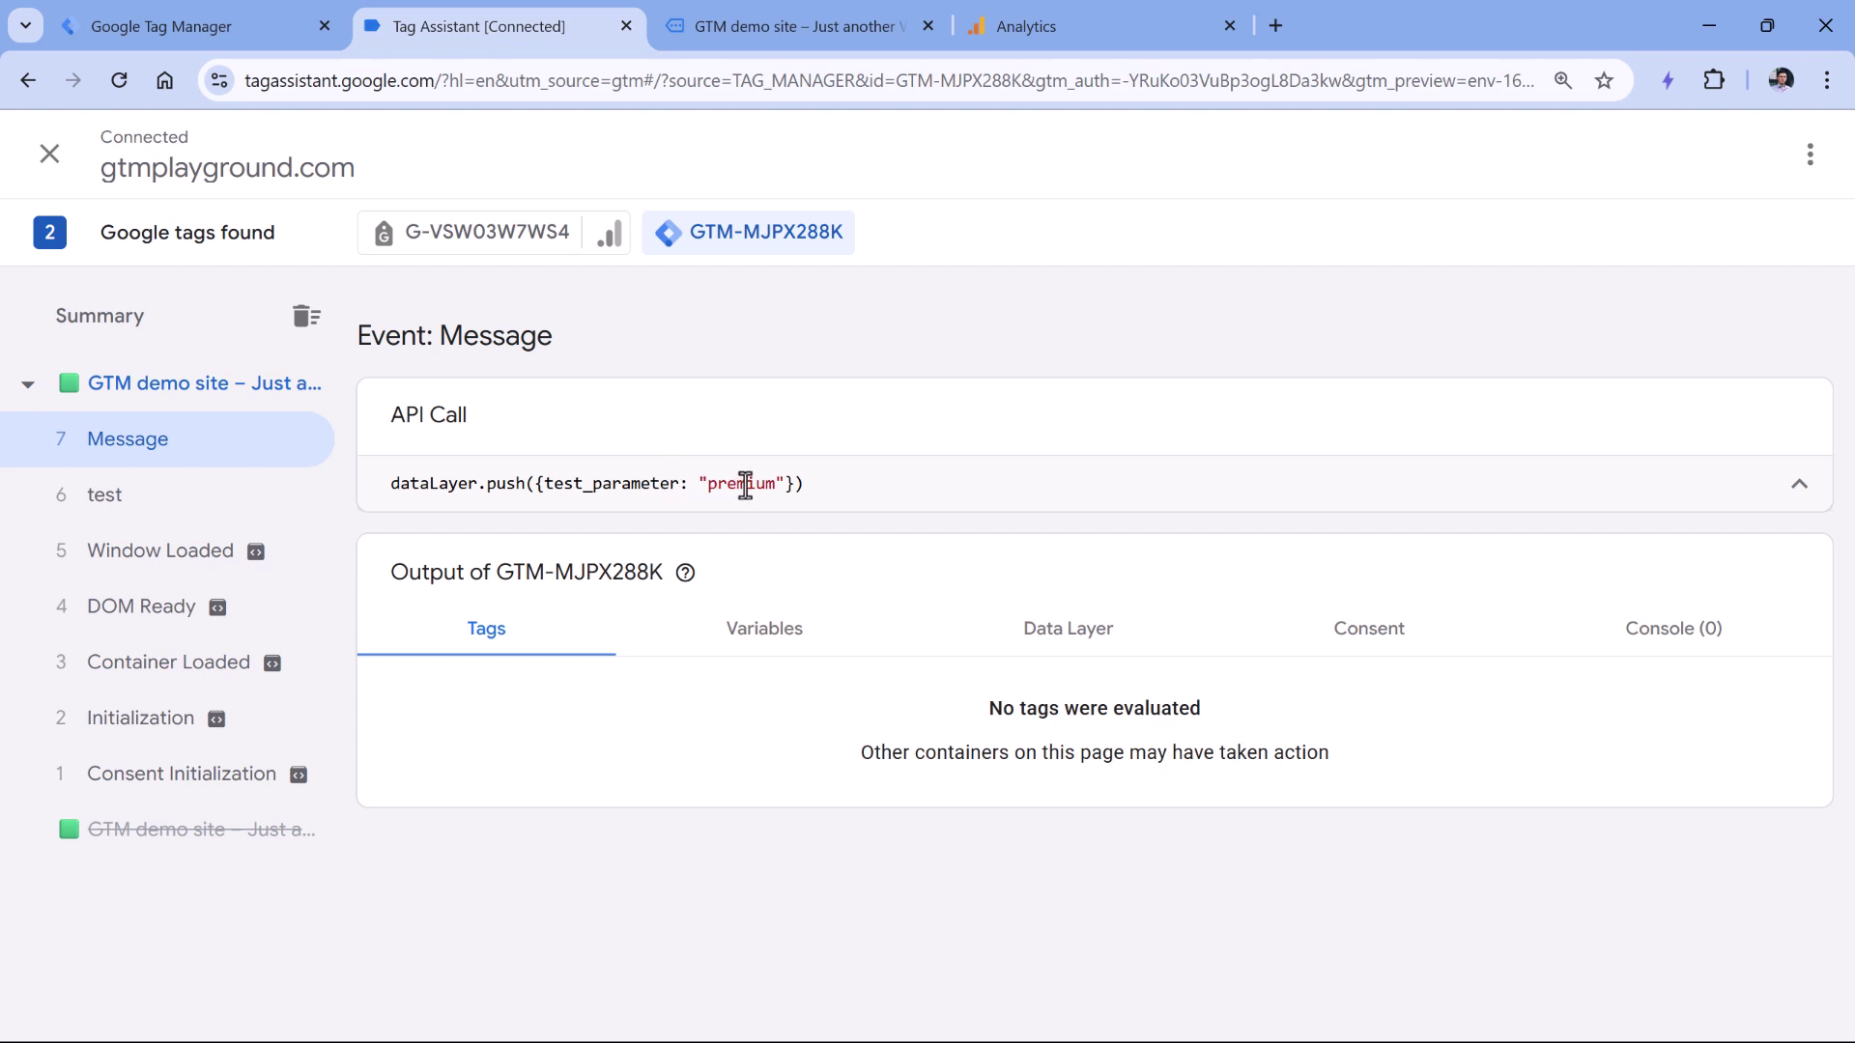
click(180, 512)
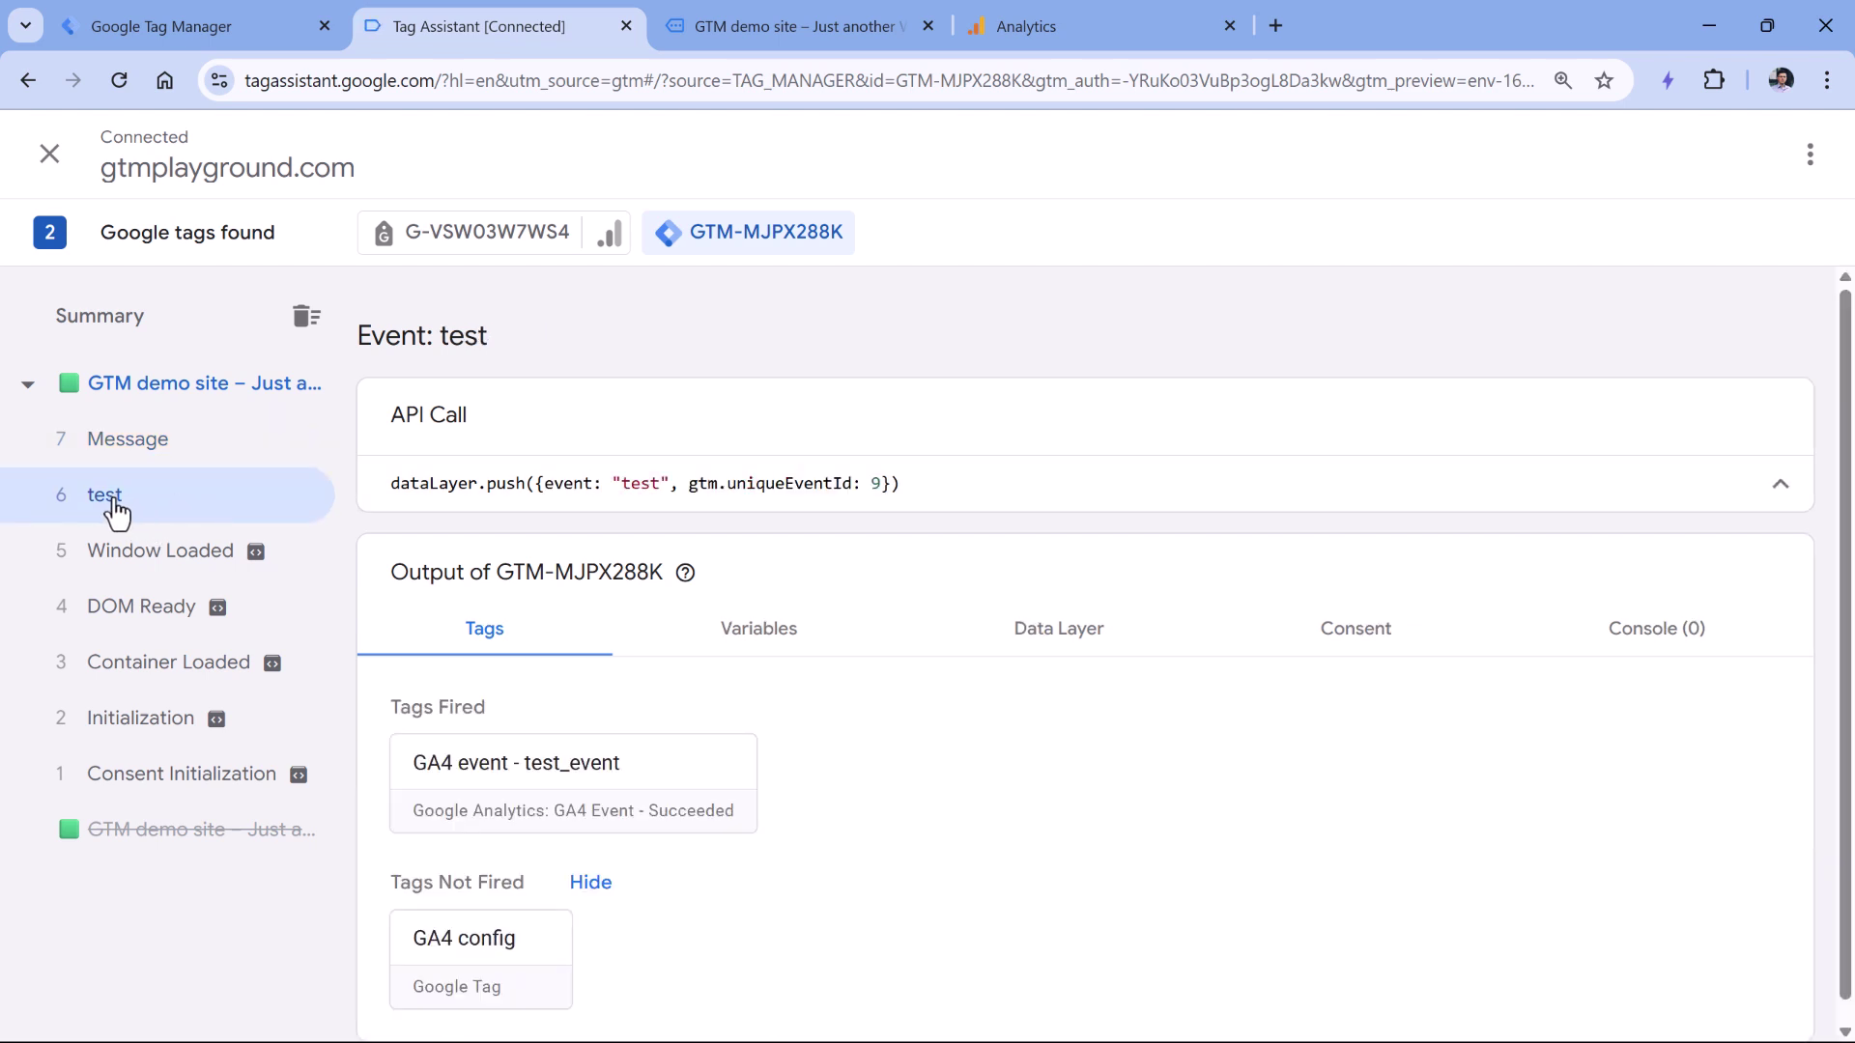
click(759, 639)
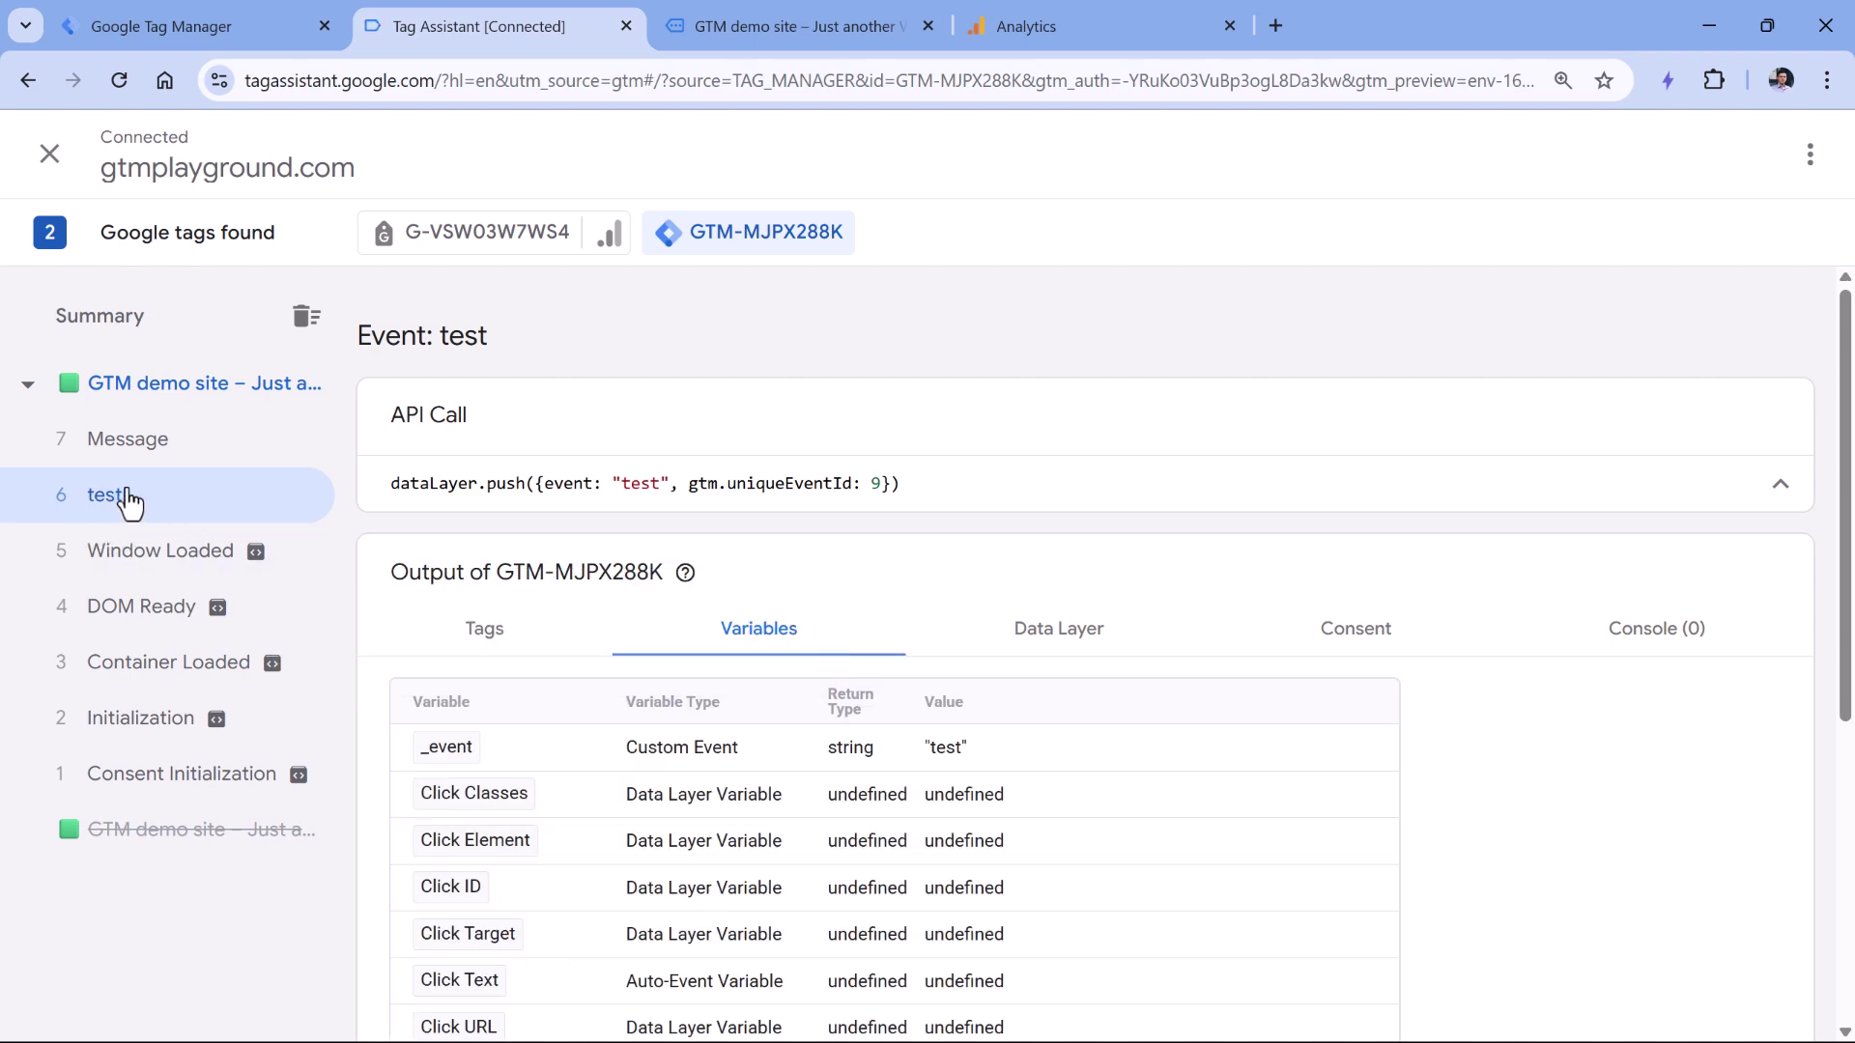
scroll(850, 509, down, 5)
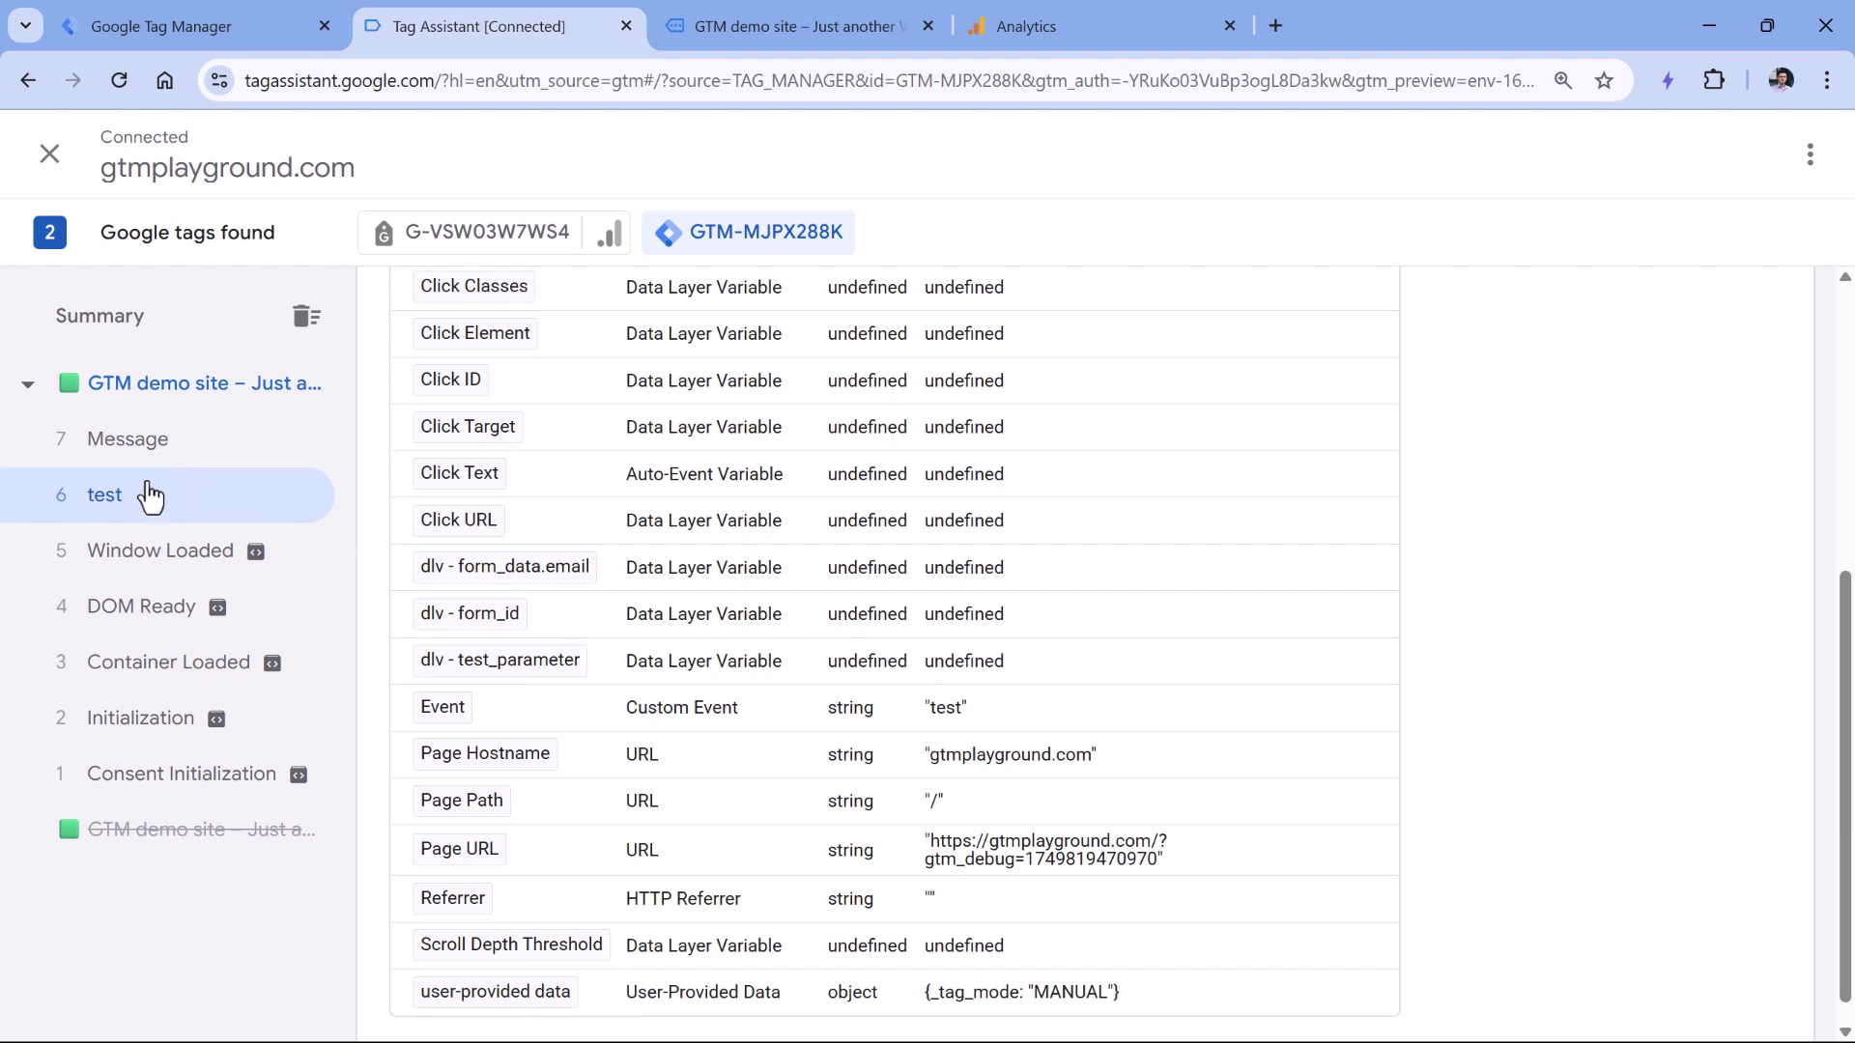
click(159, 450)
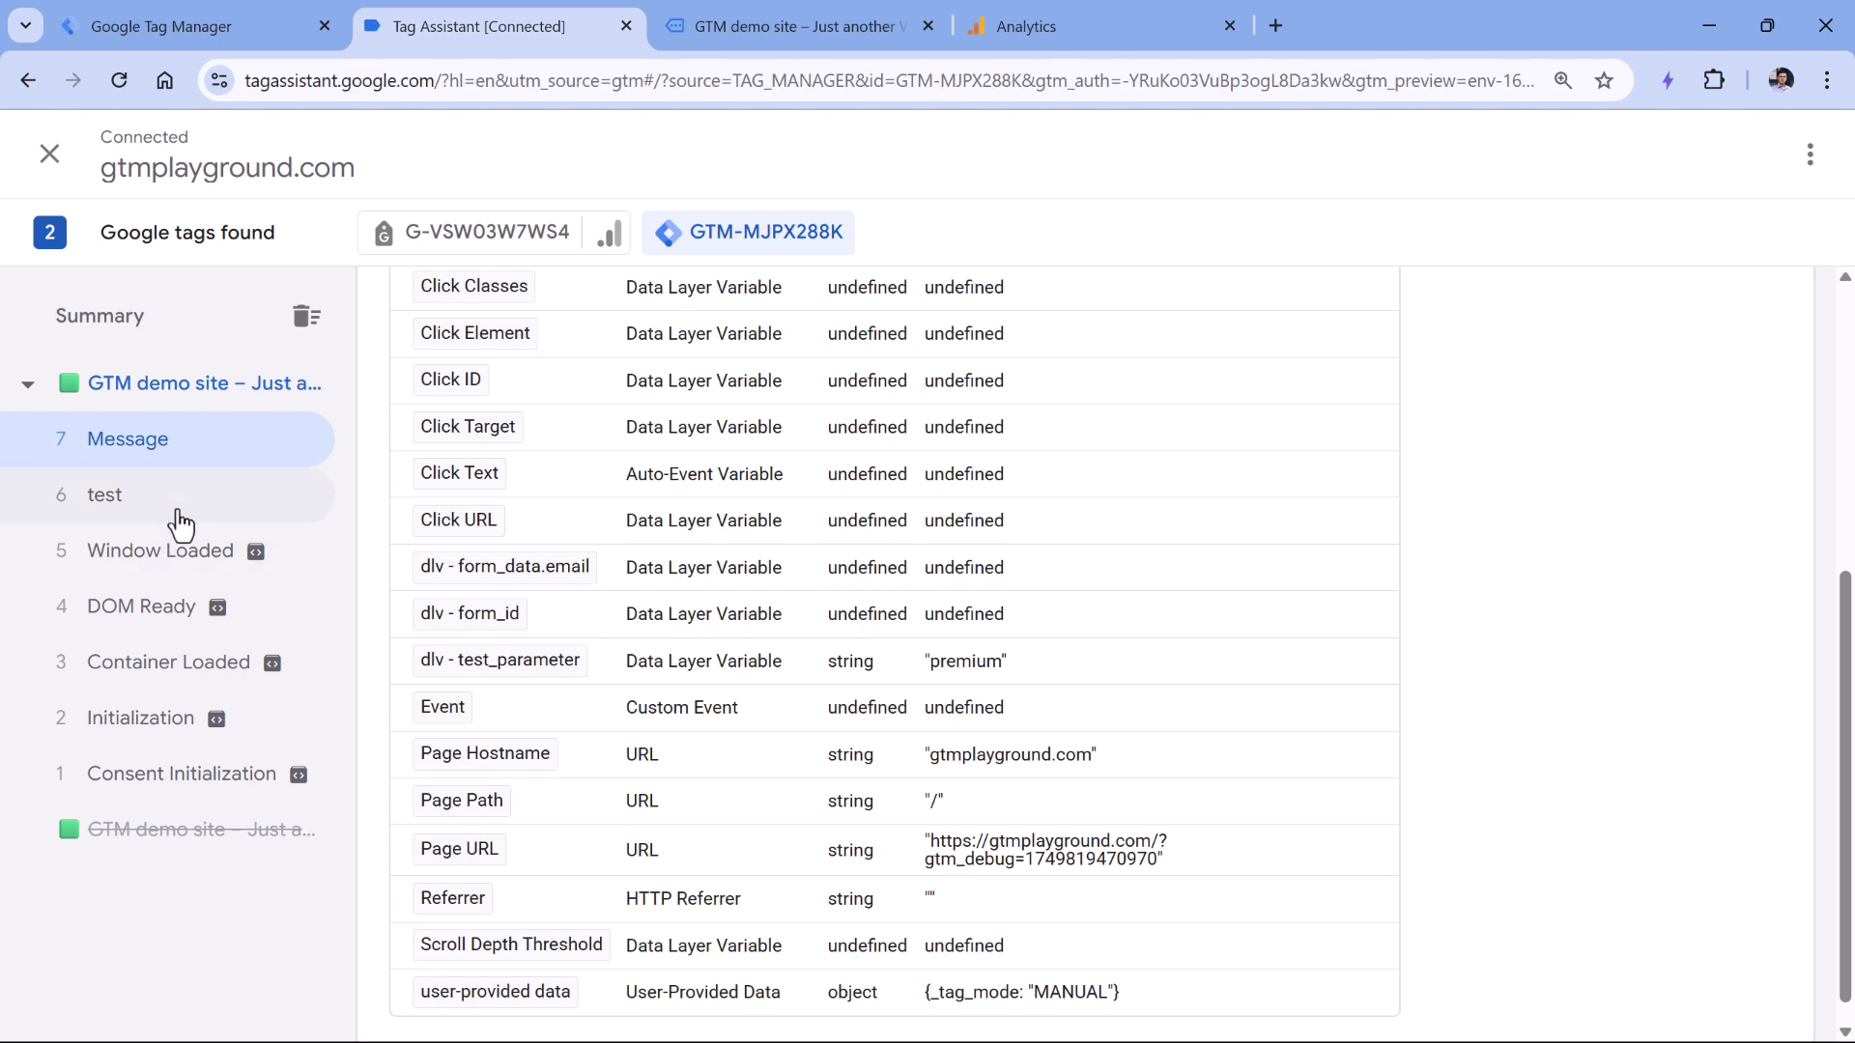
click(277, 518)
scroll(808, 580, up, 5)
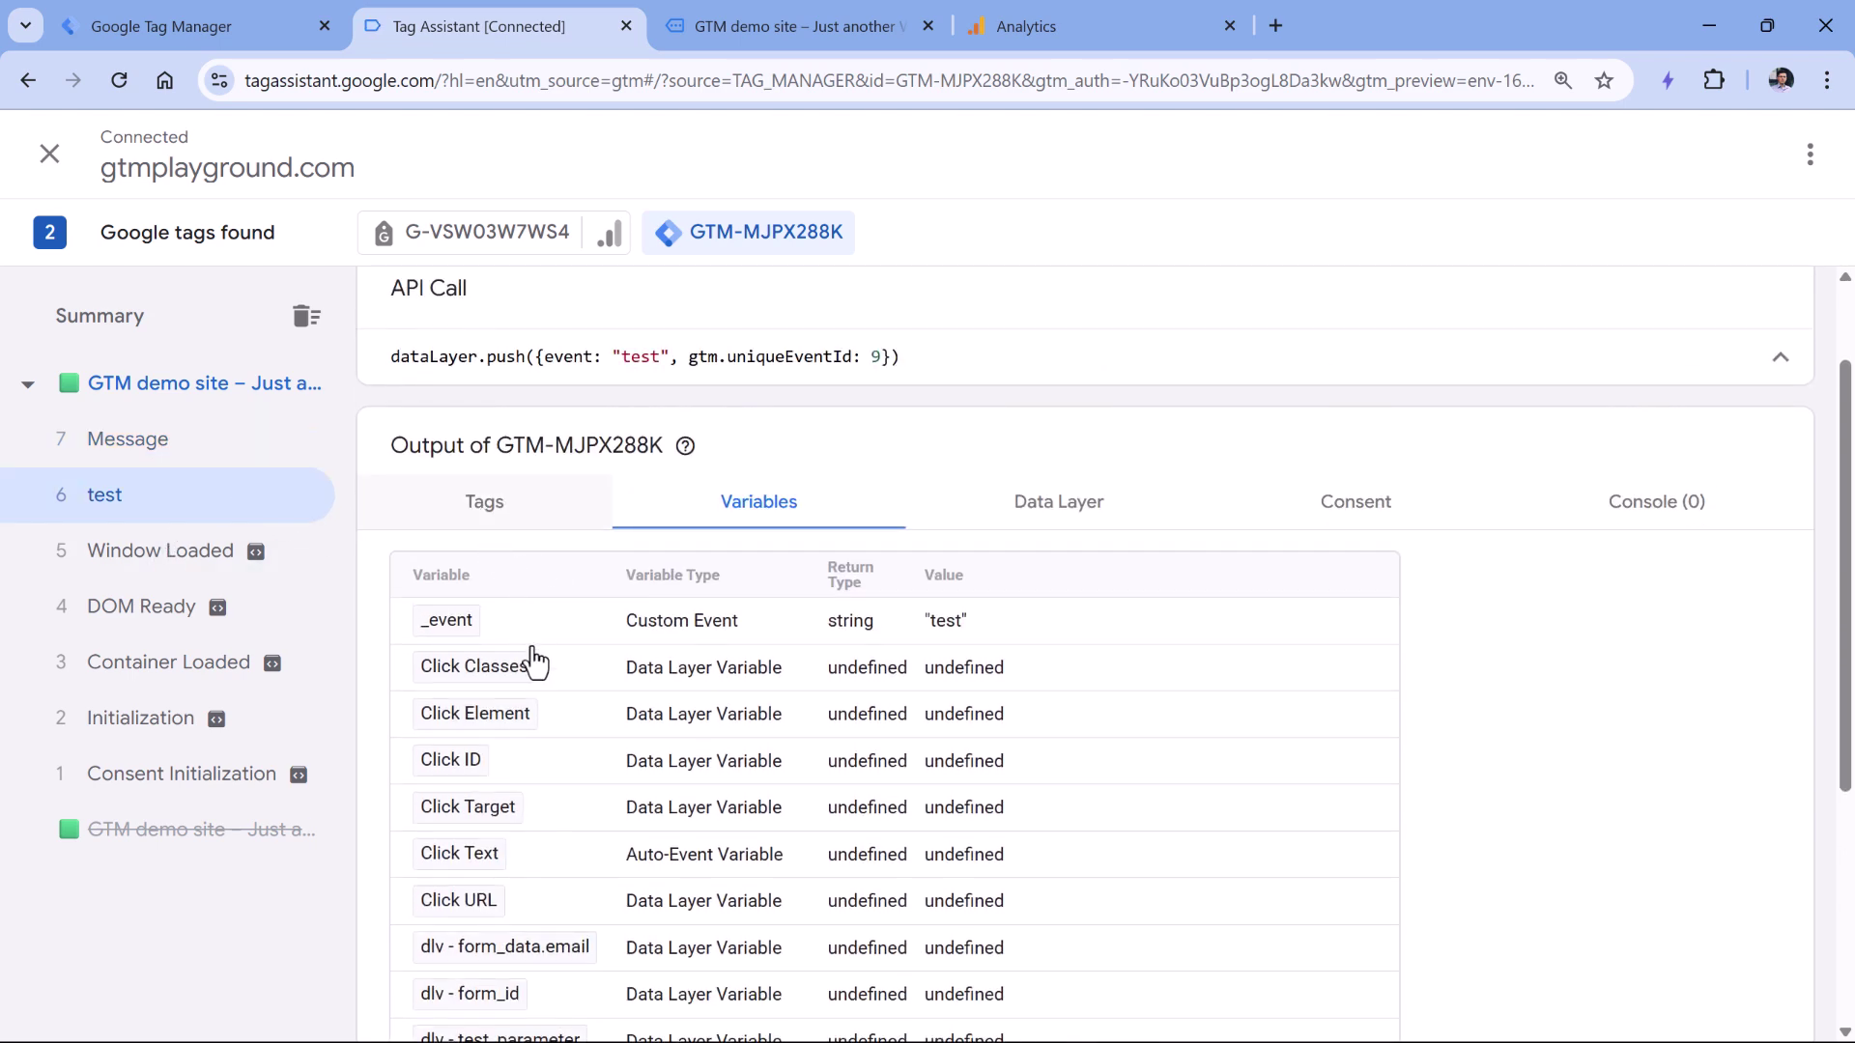
click(484, 502)
click(565, 758)
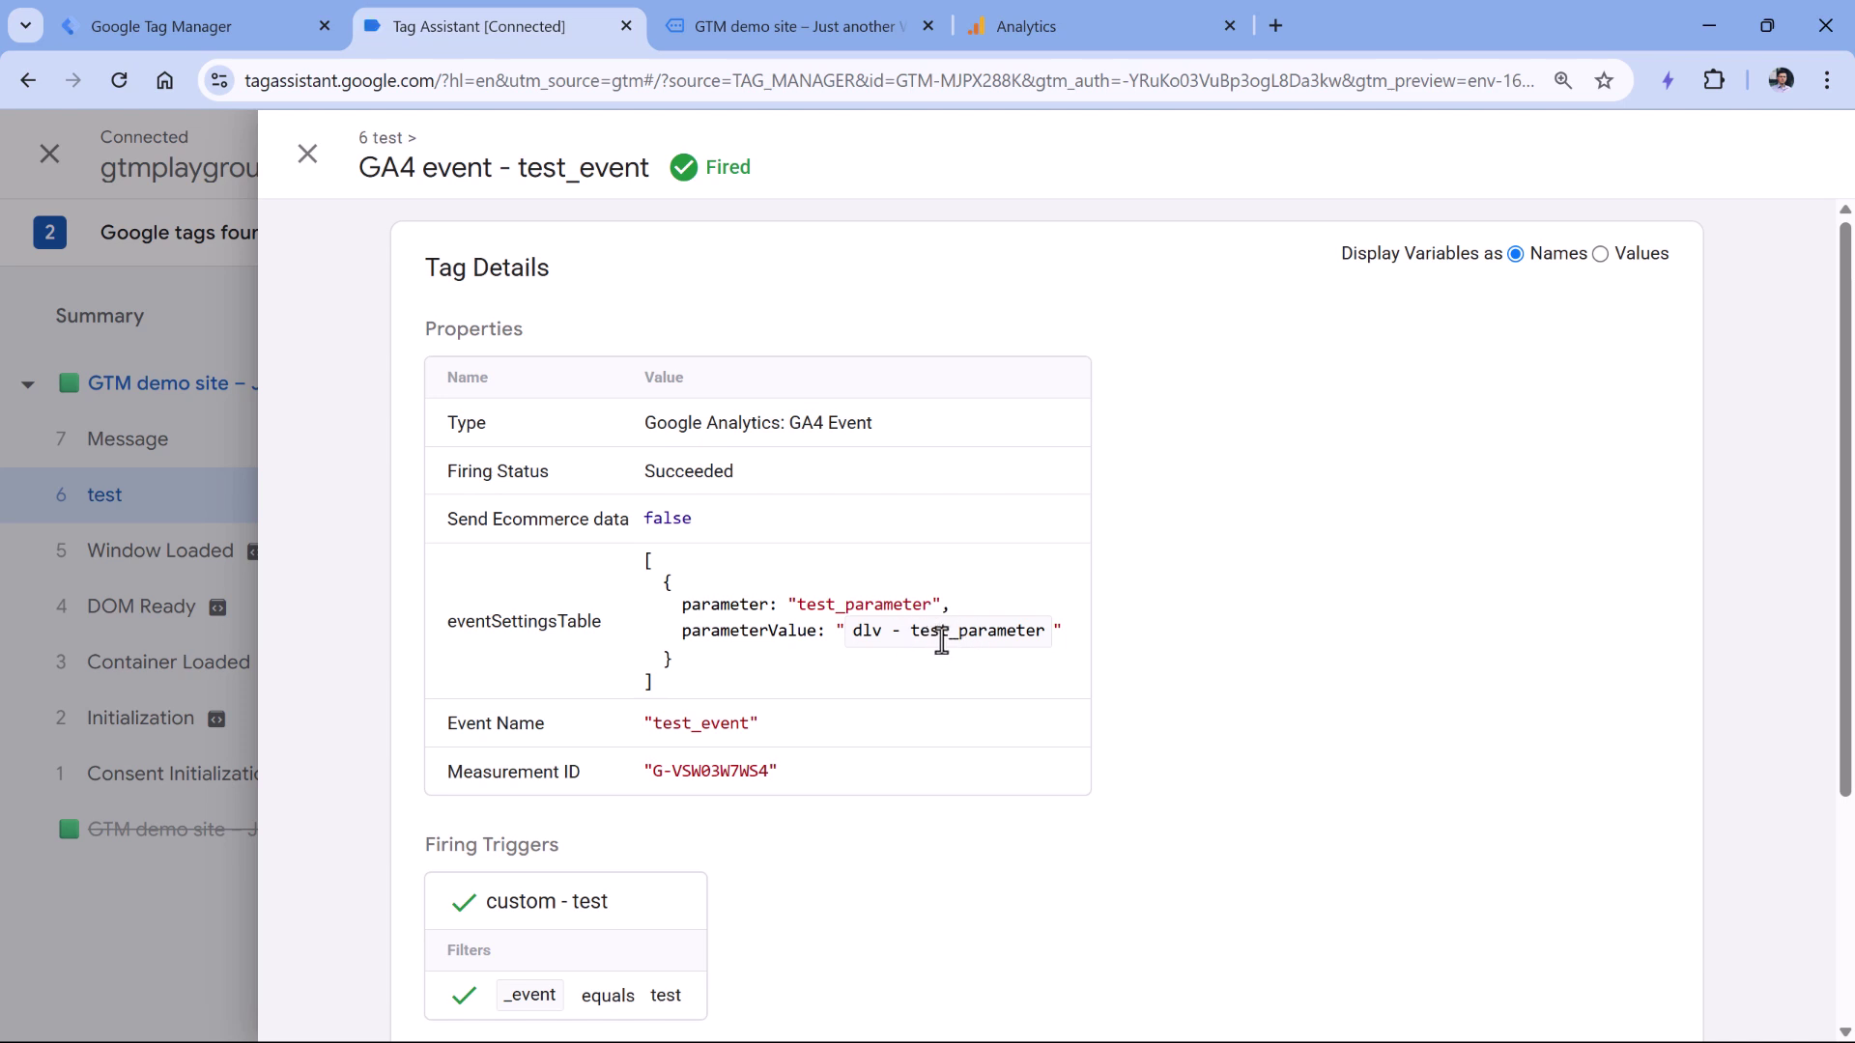
Step: Show resolved values in the tag details, confirming test_parameter is sent empty, then close them
click(1601, 255)
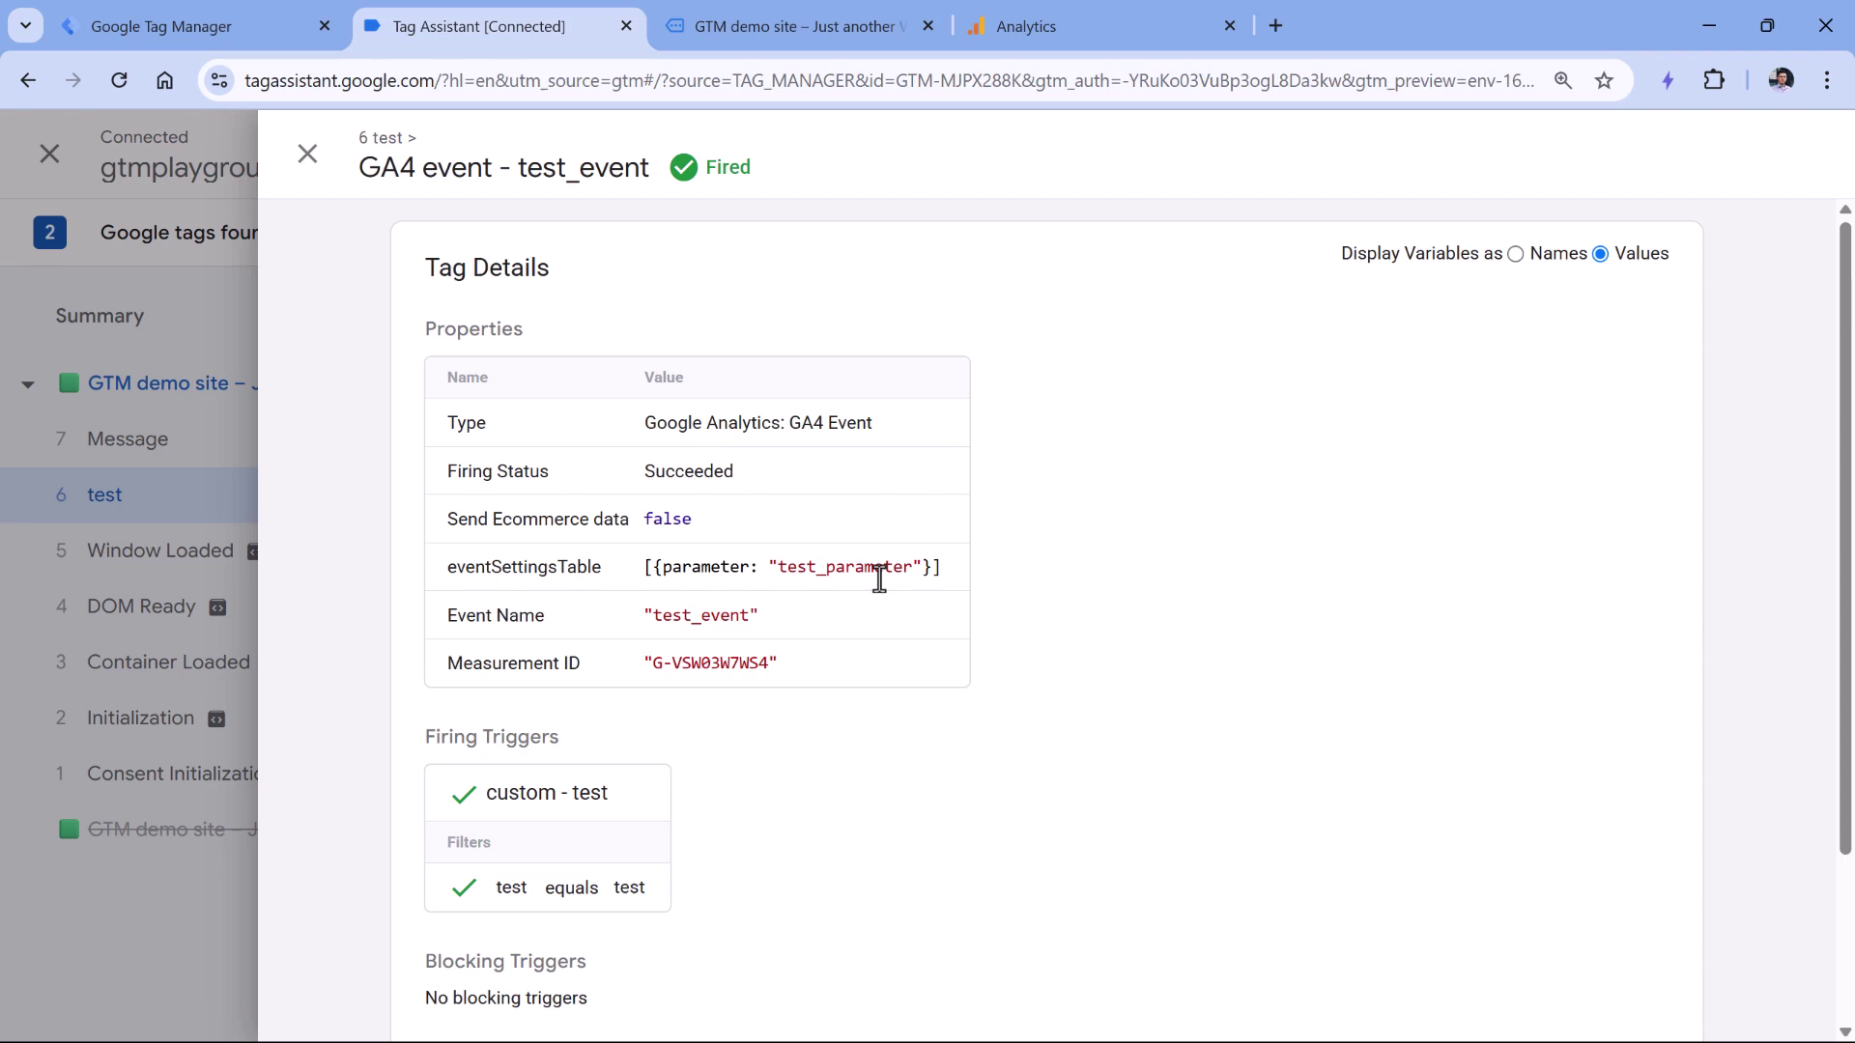
click(308, 155)
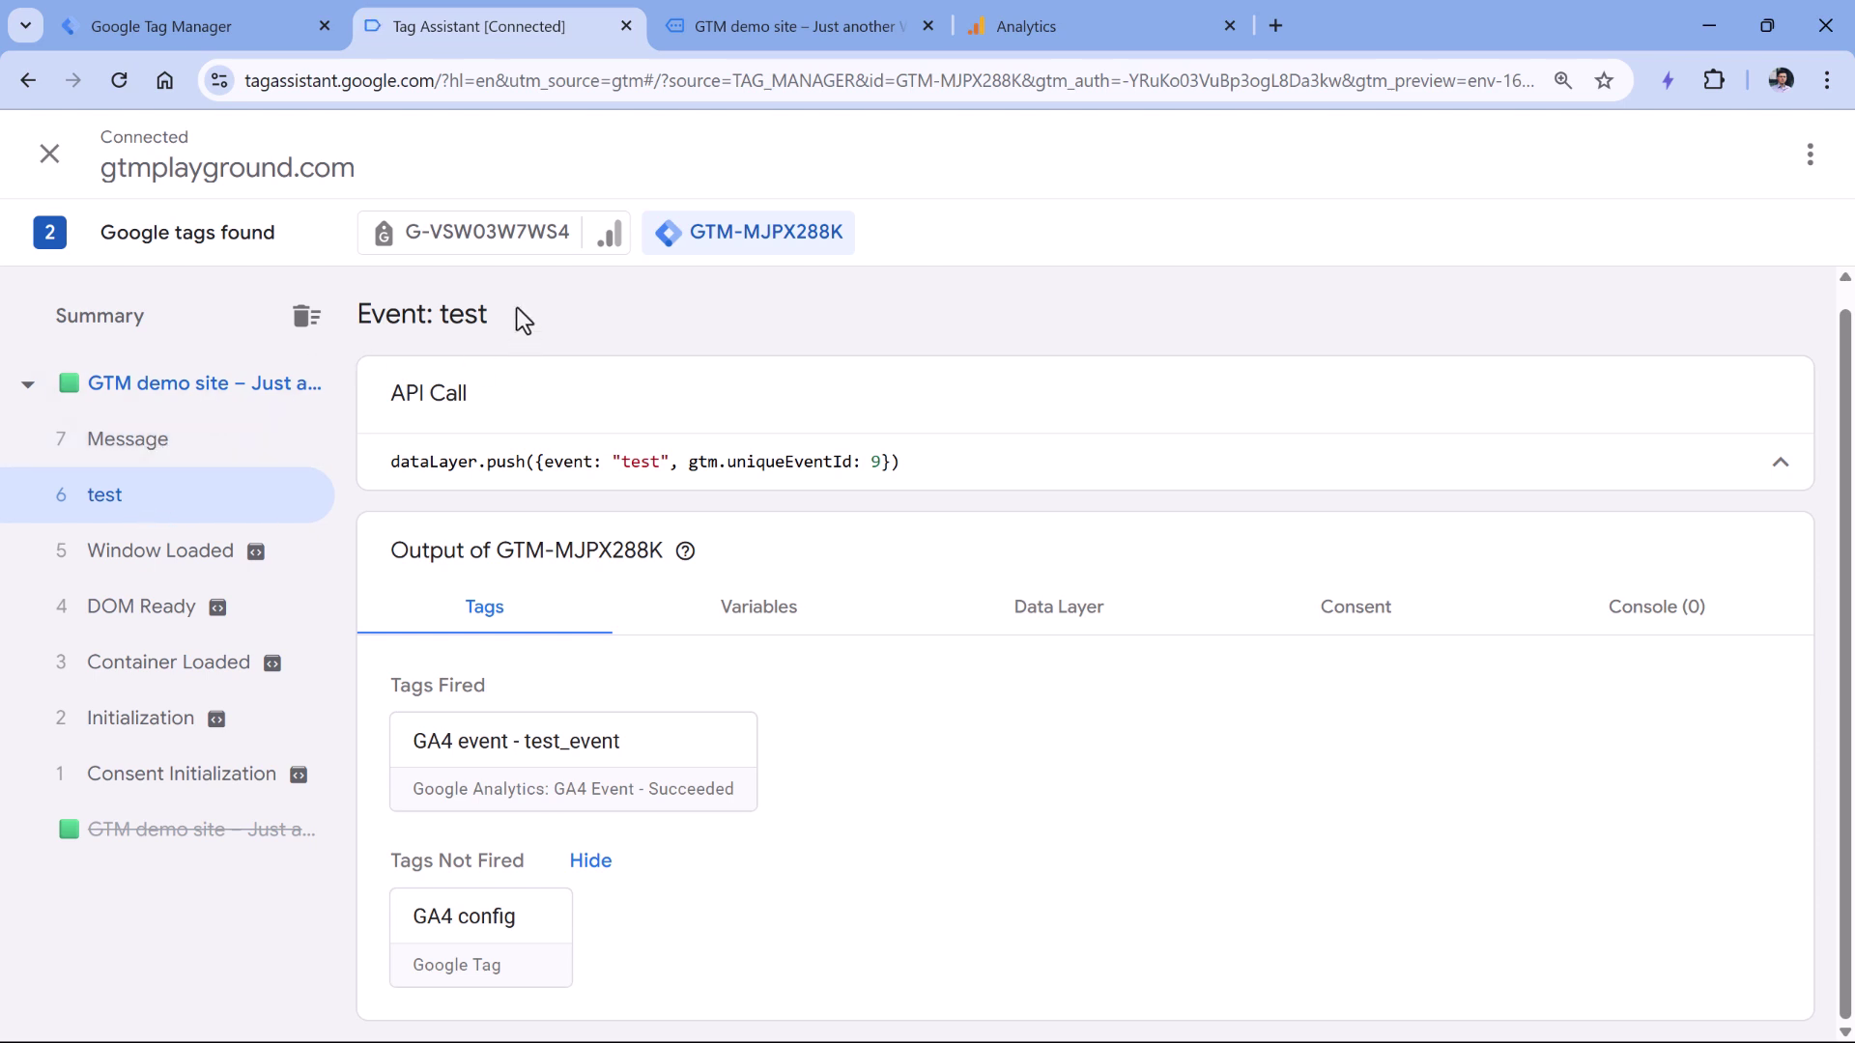
Step: Confirm the Message push sets test_parameter to "premium", then view the GA4 event tag in Tag Manager
drag(549, 456, 677, 462)
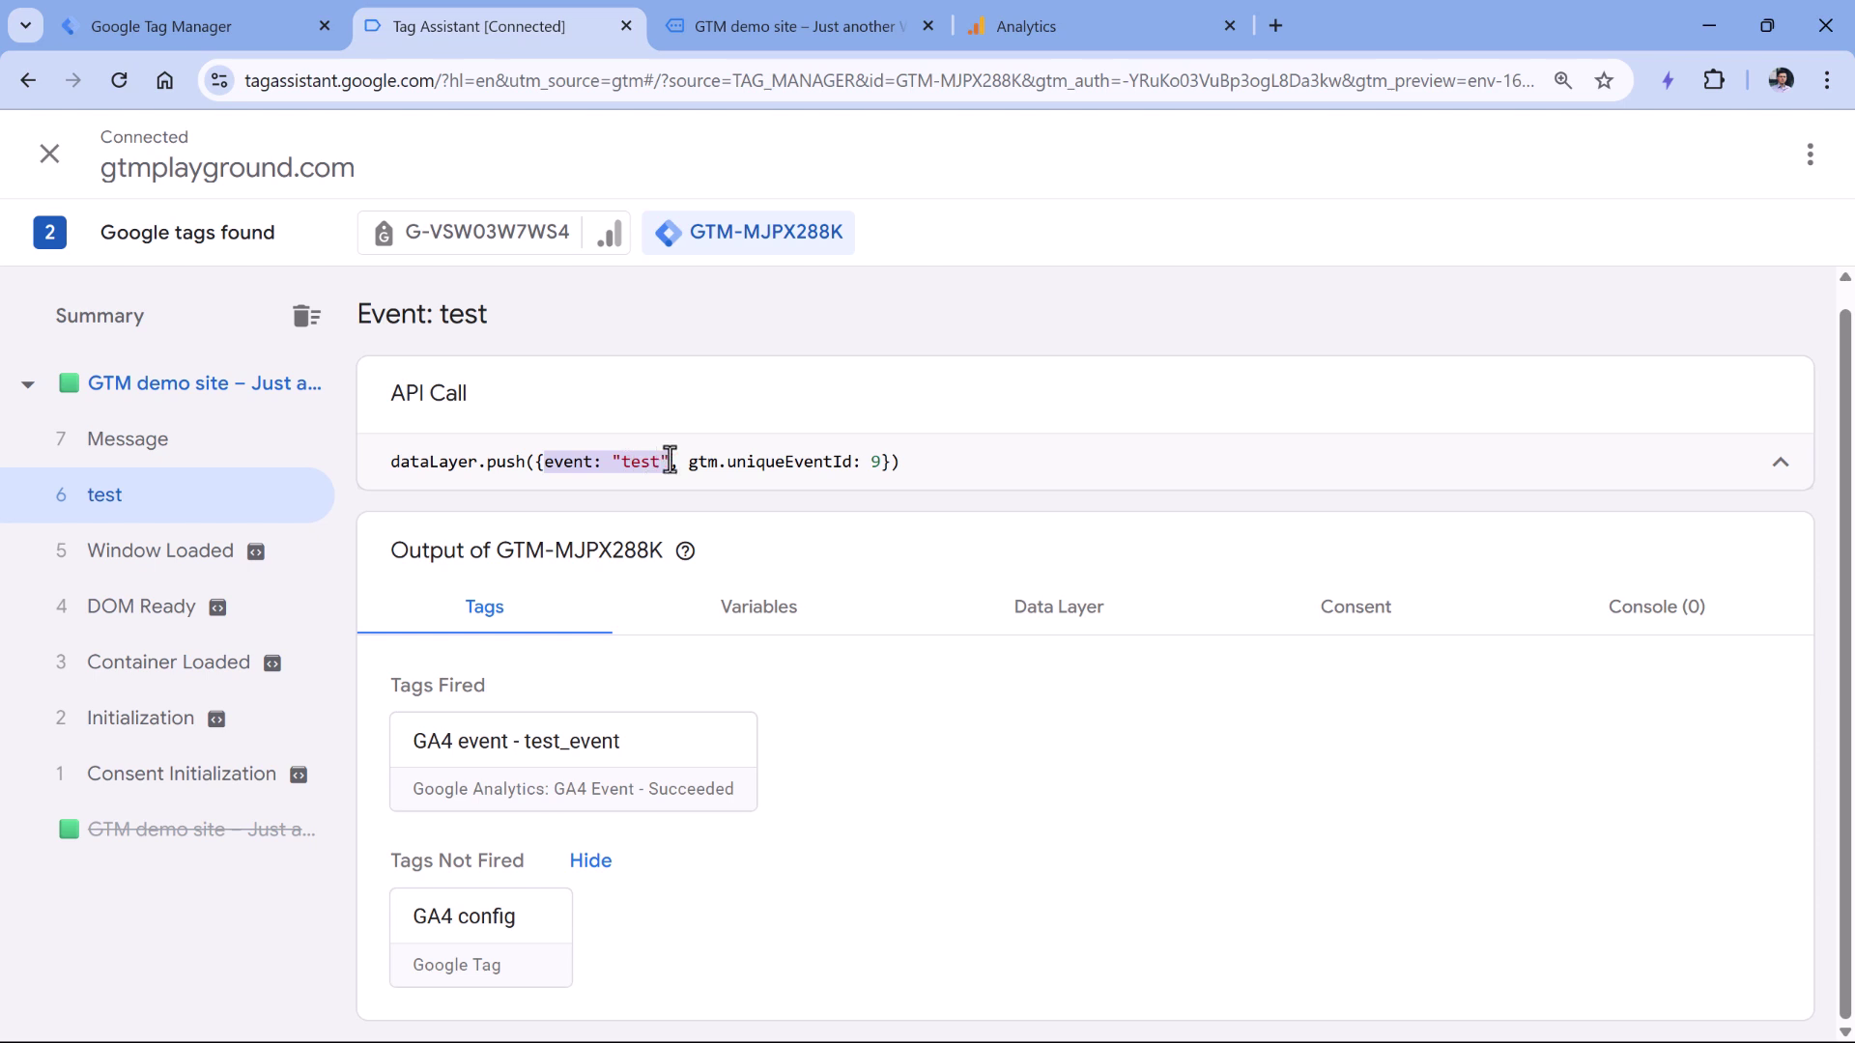
click(166, 454)
drag(542, 483, 785, 488)
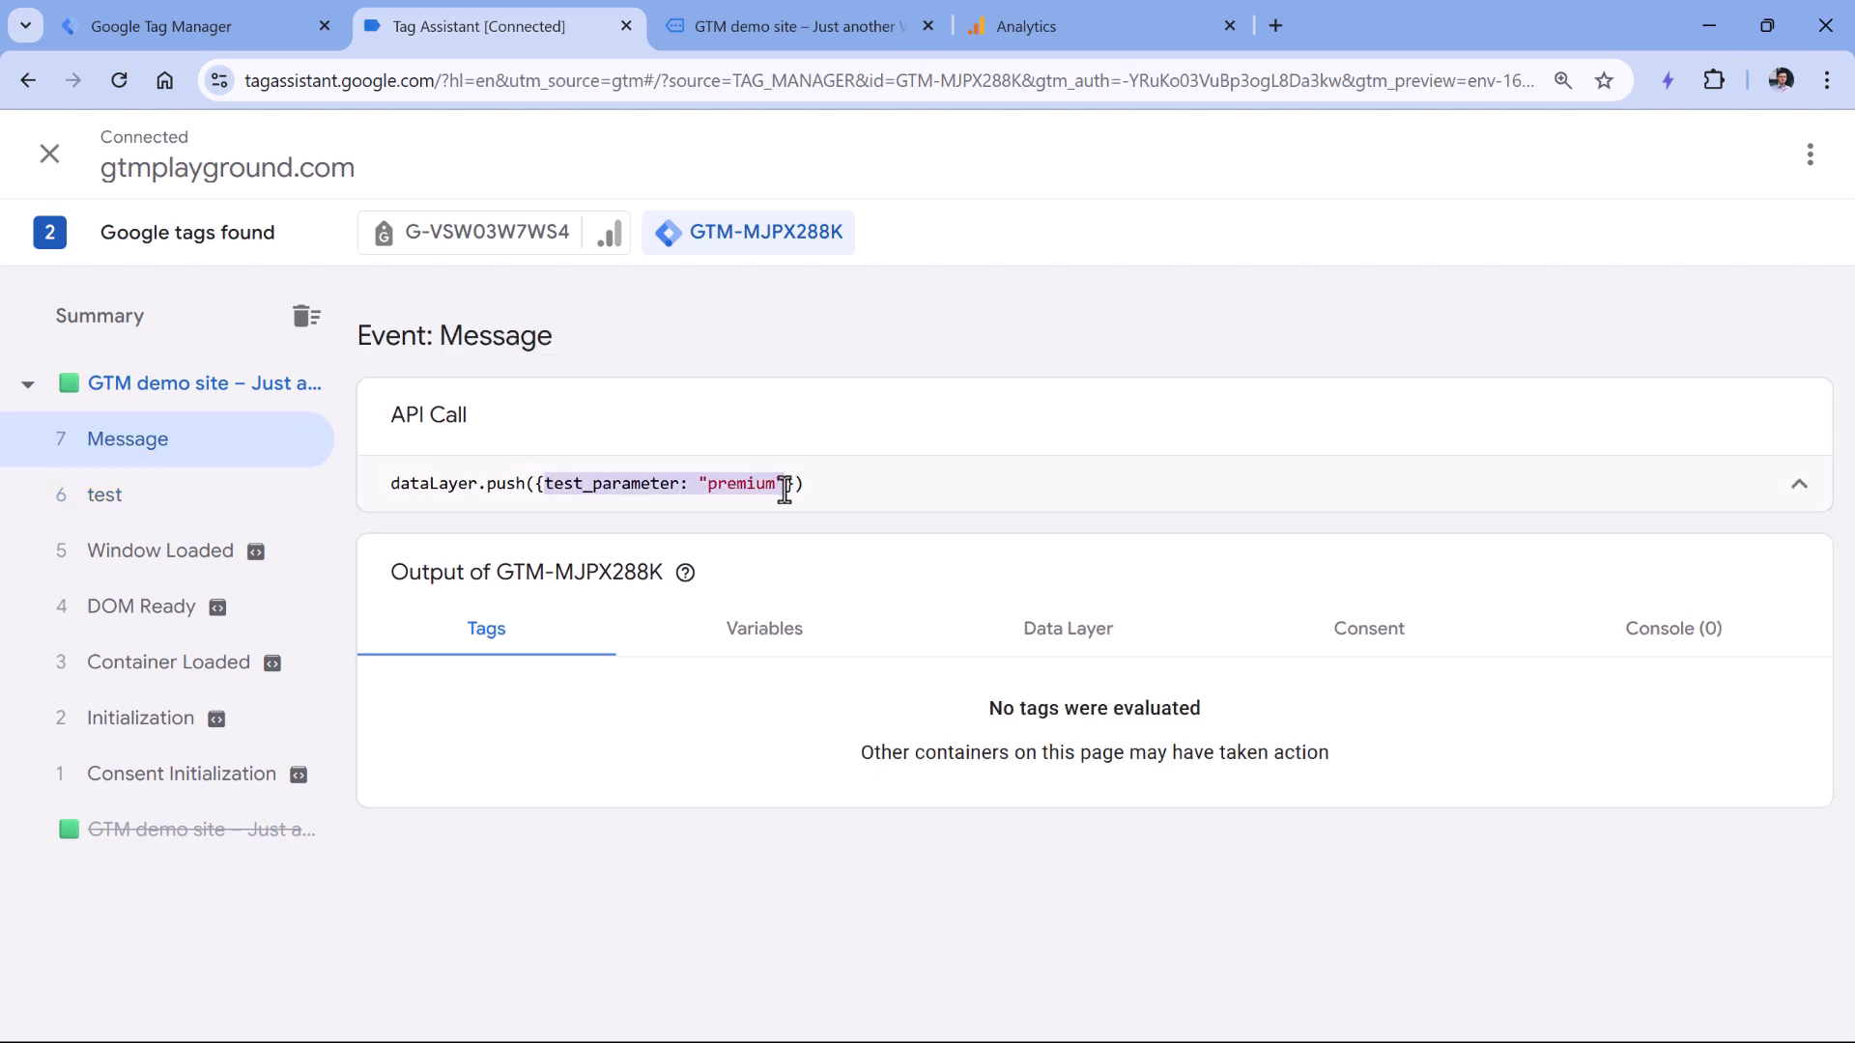
key(ctrl+4)
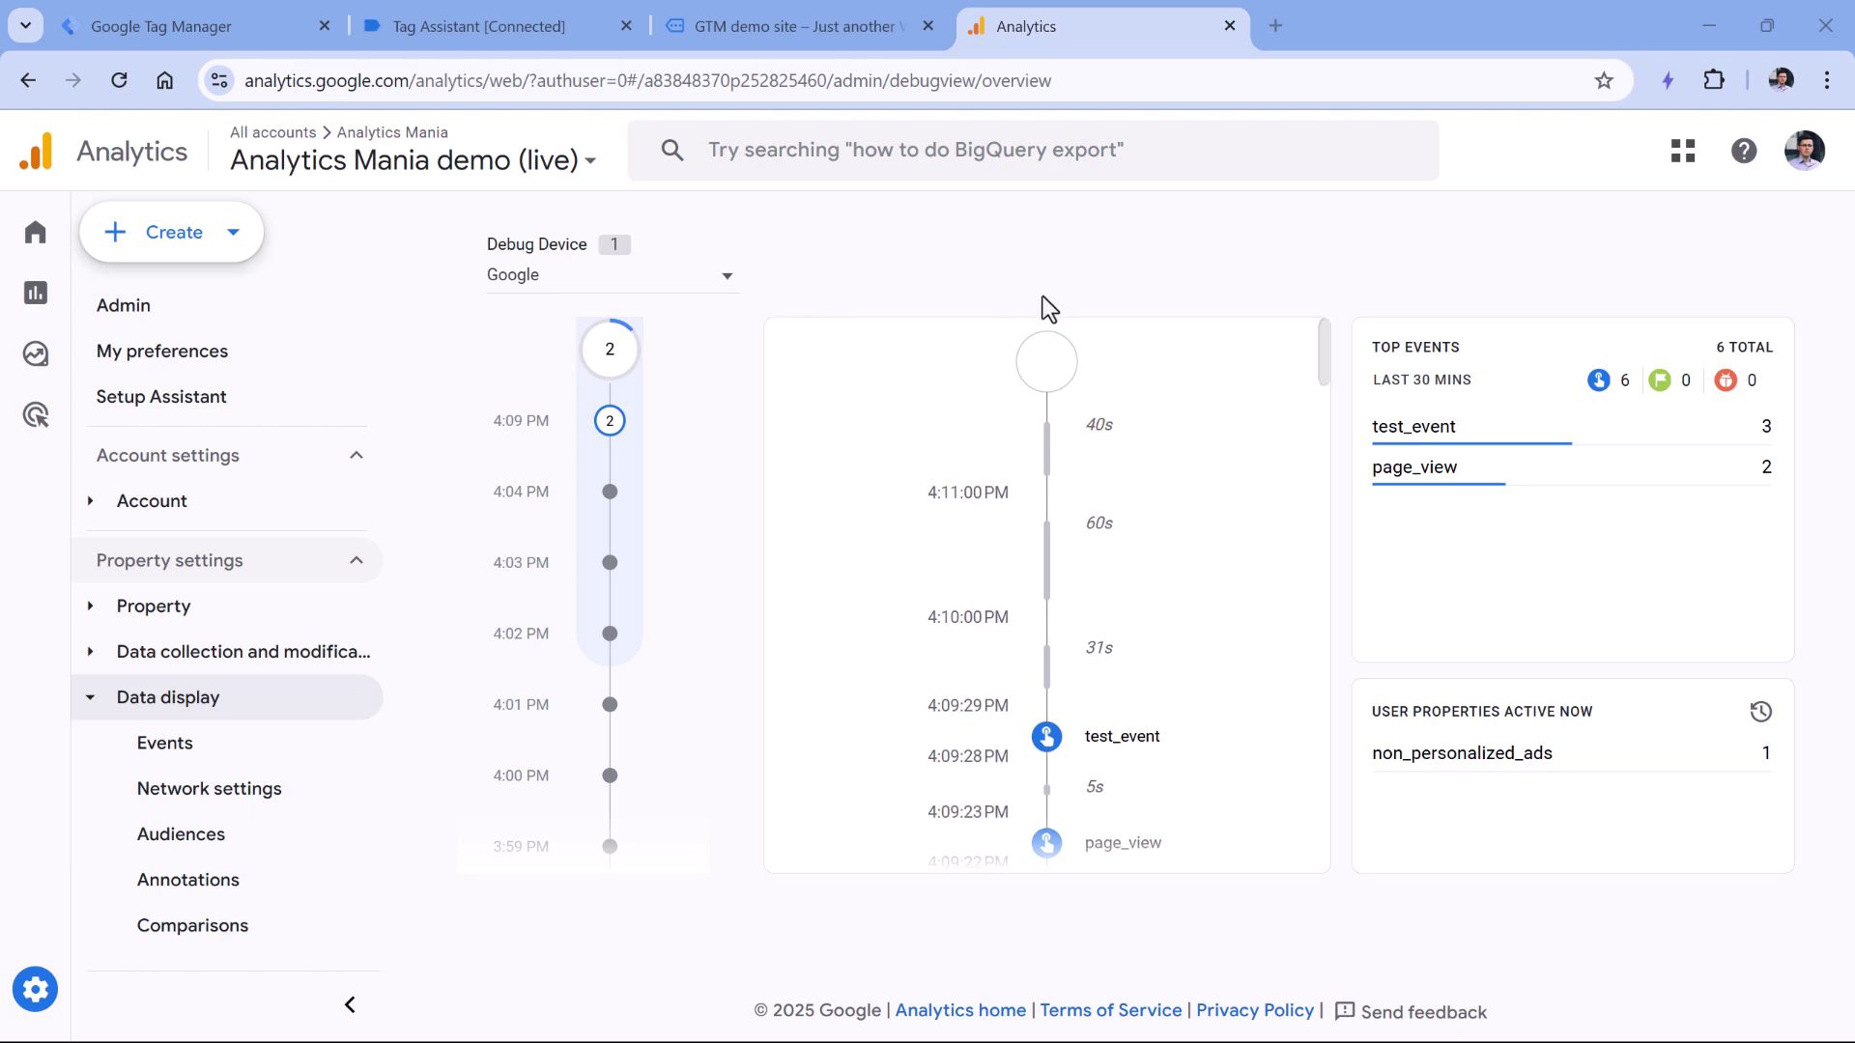
click(533, 33)
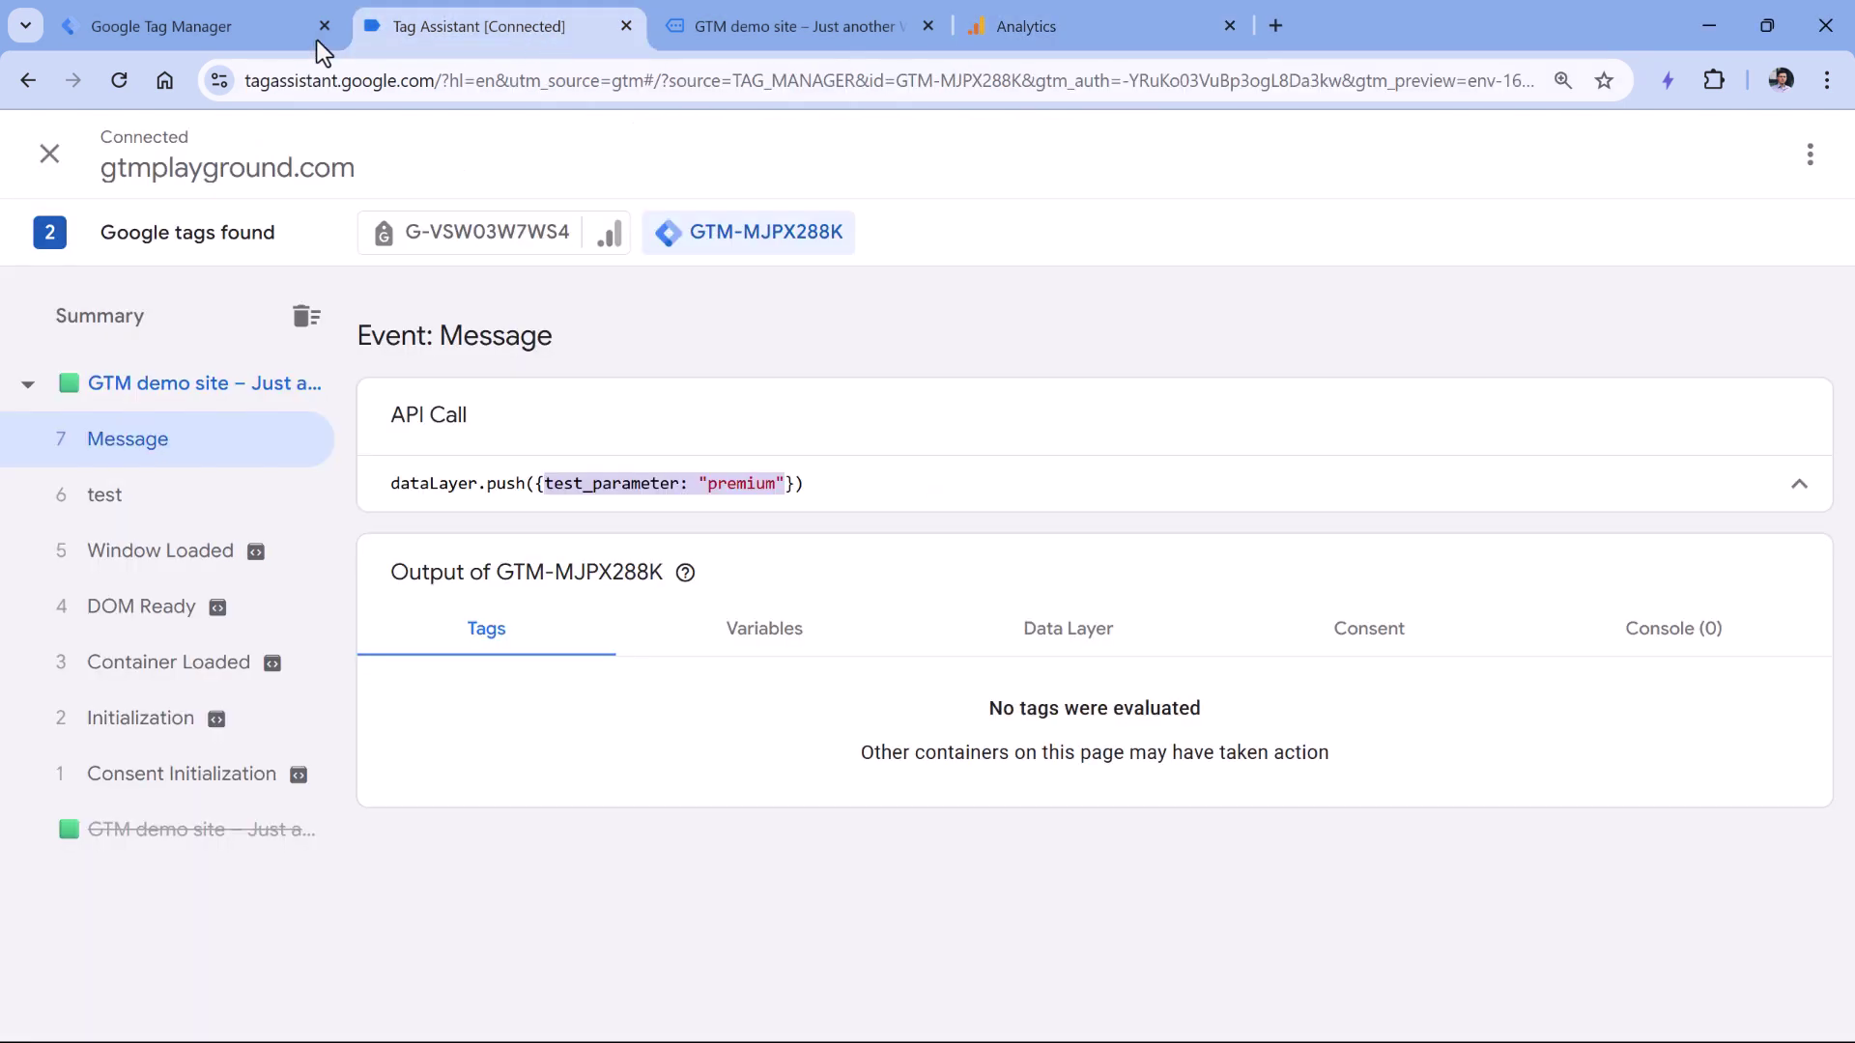
click(206, 35)
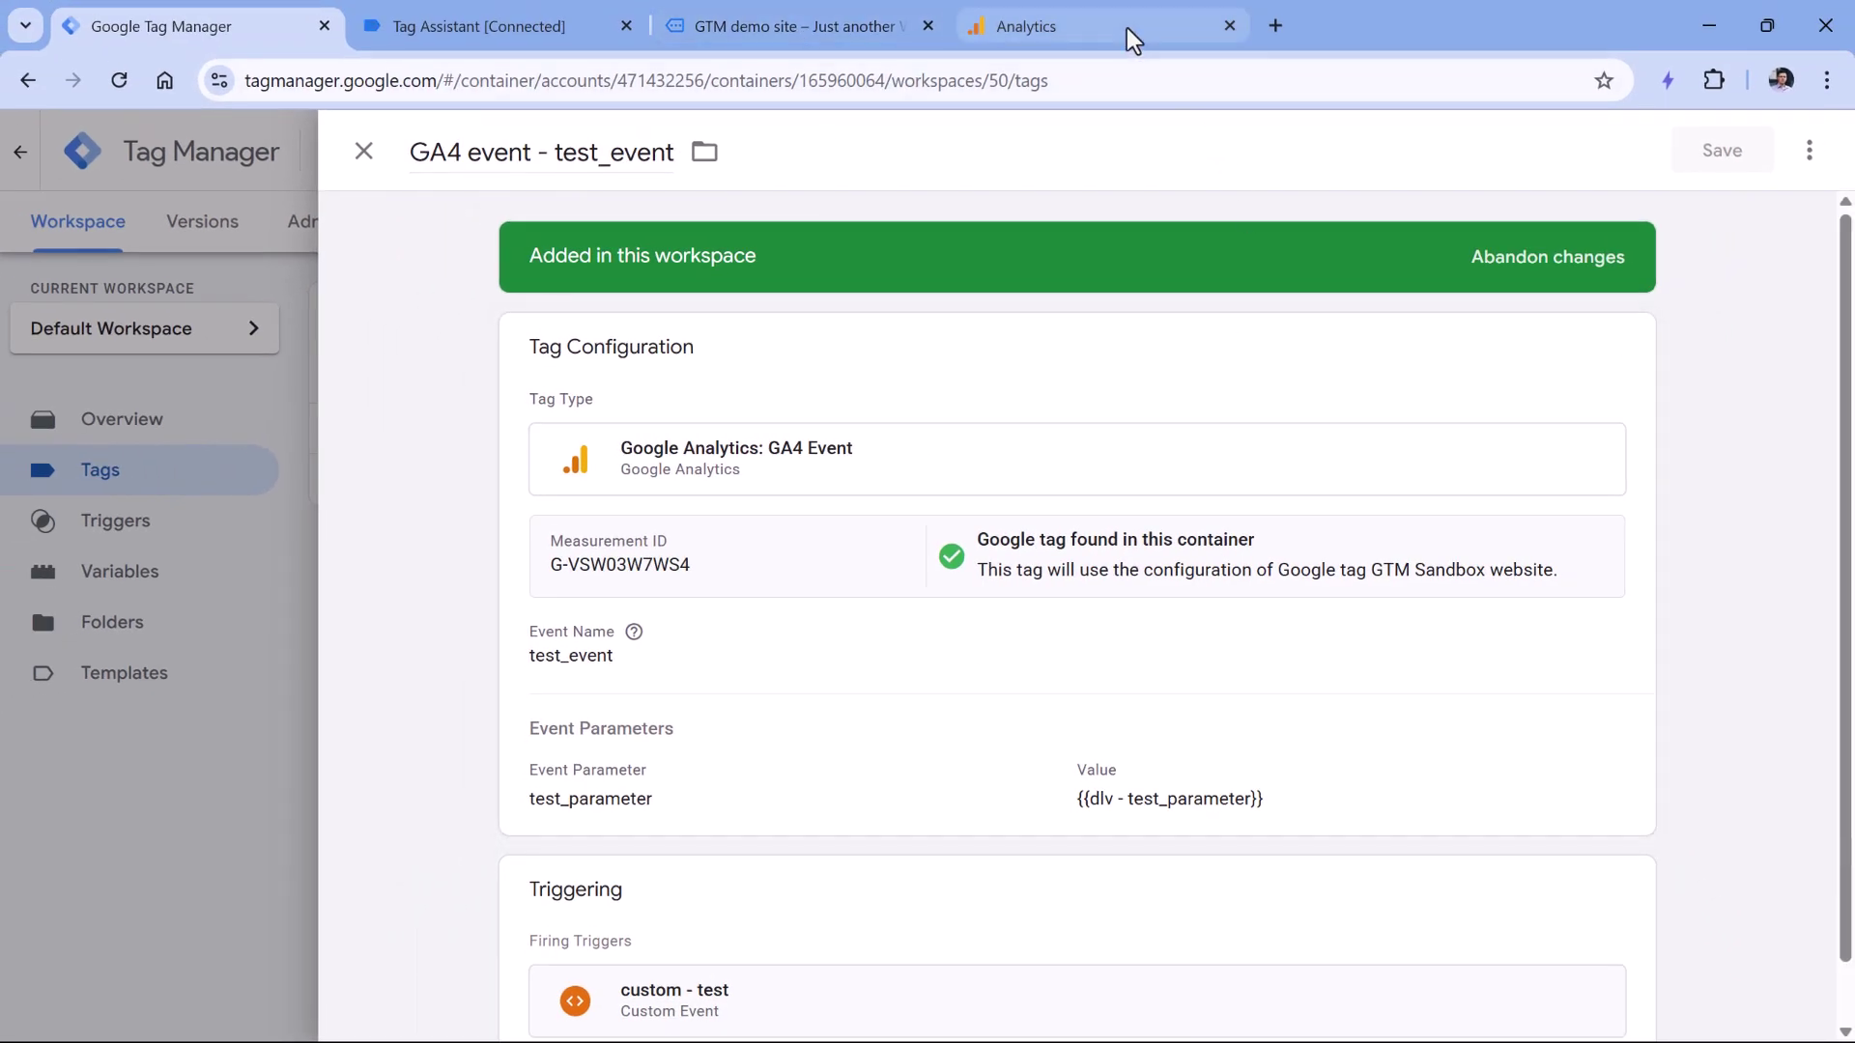
Step: Compare the test_event tag's test_parameter mapping against DebugView, ending on DebugView
click(1126, 27)
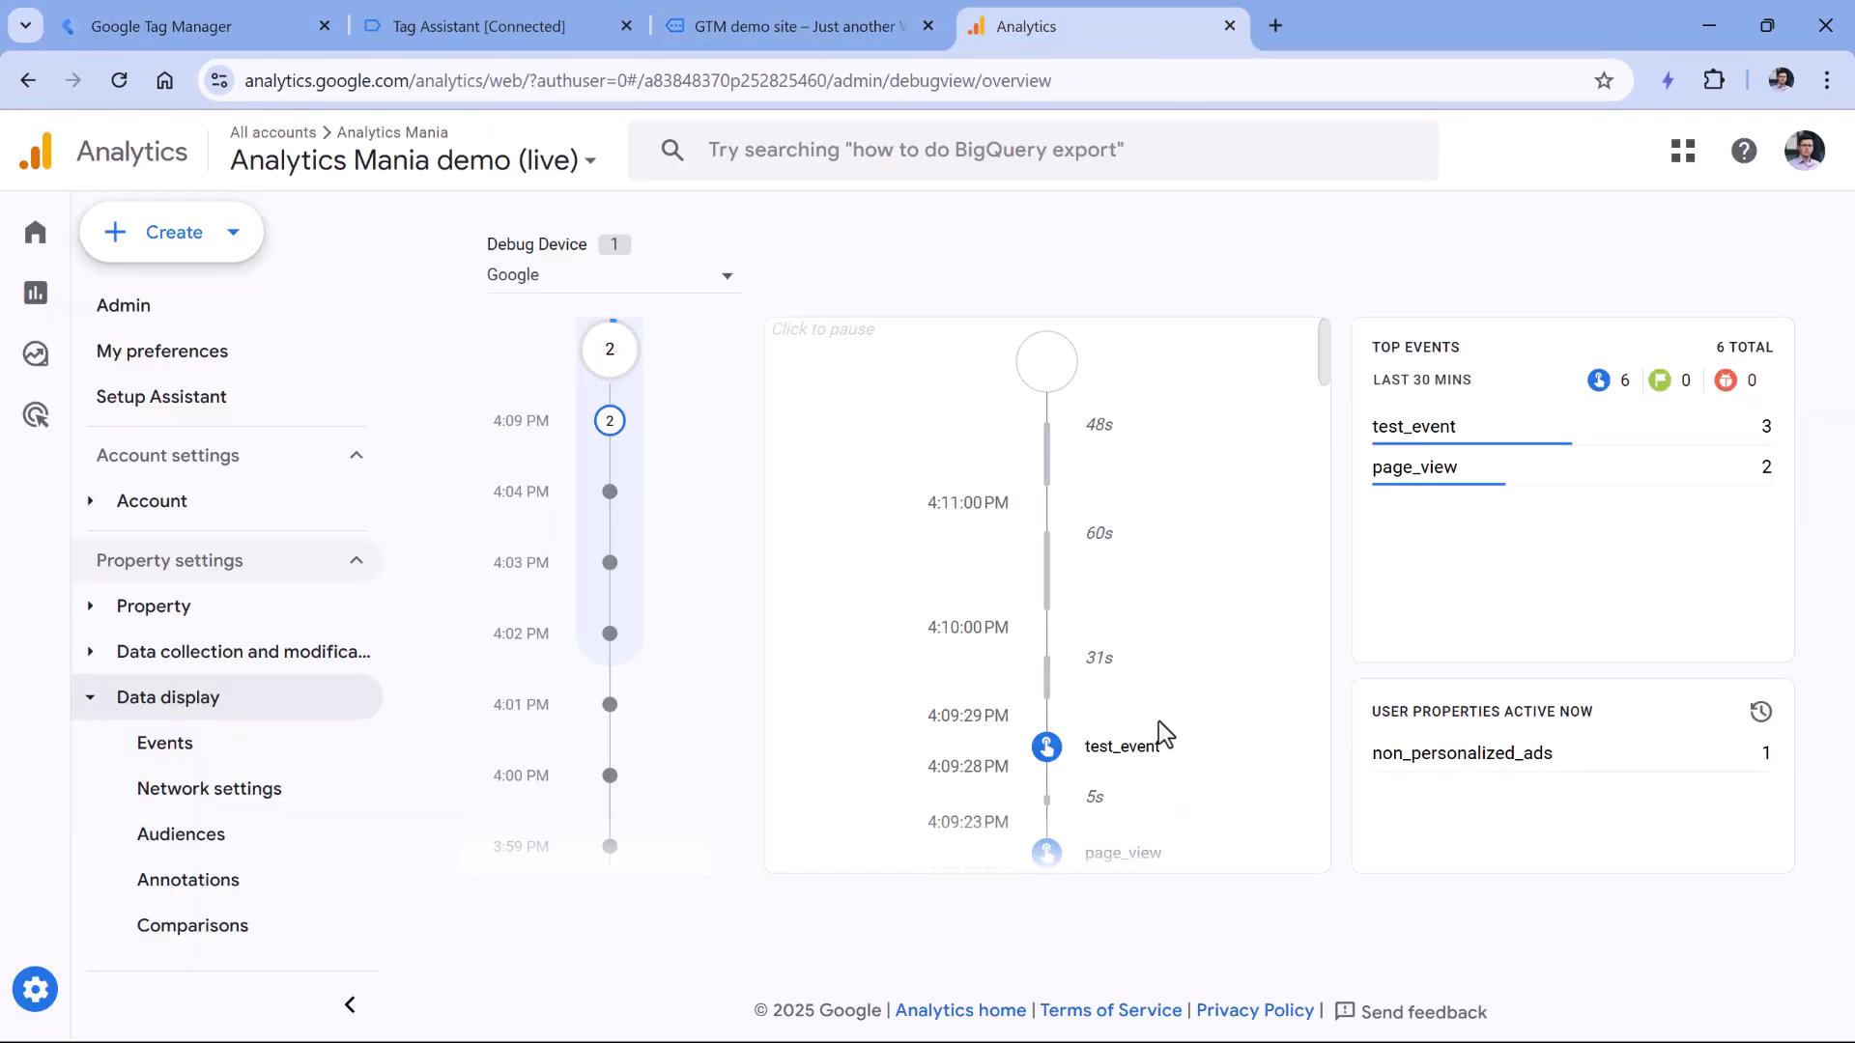
click(287, 37)
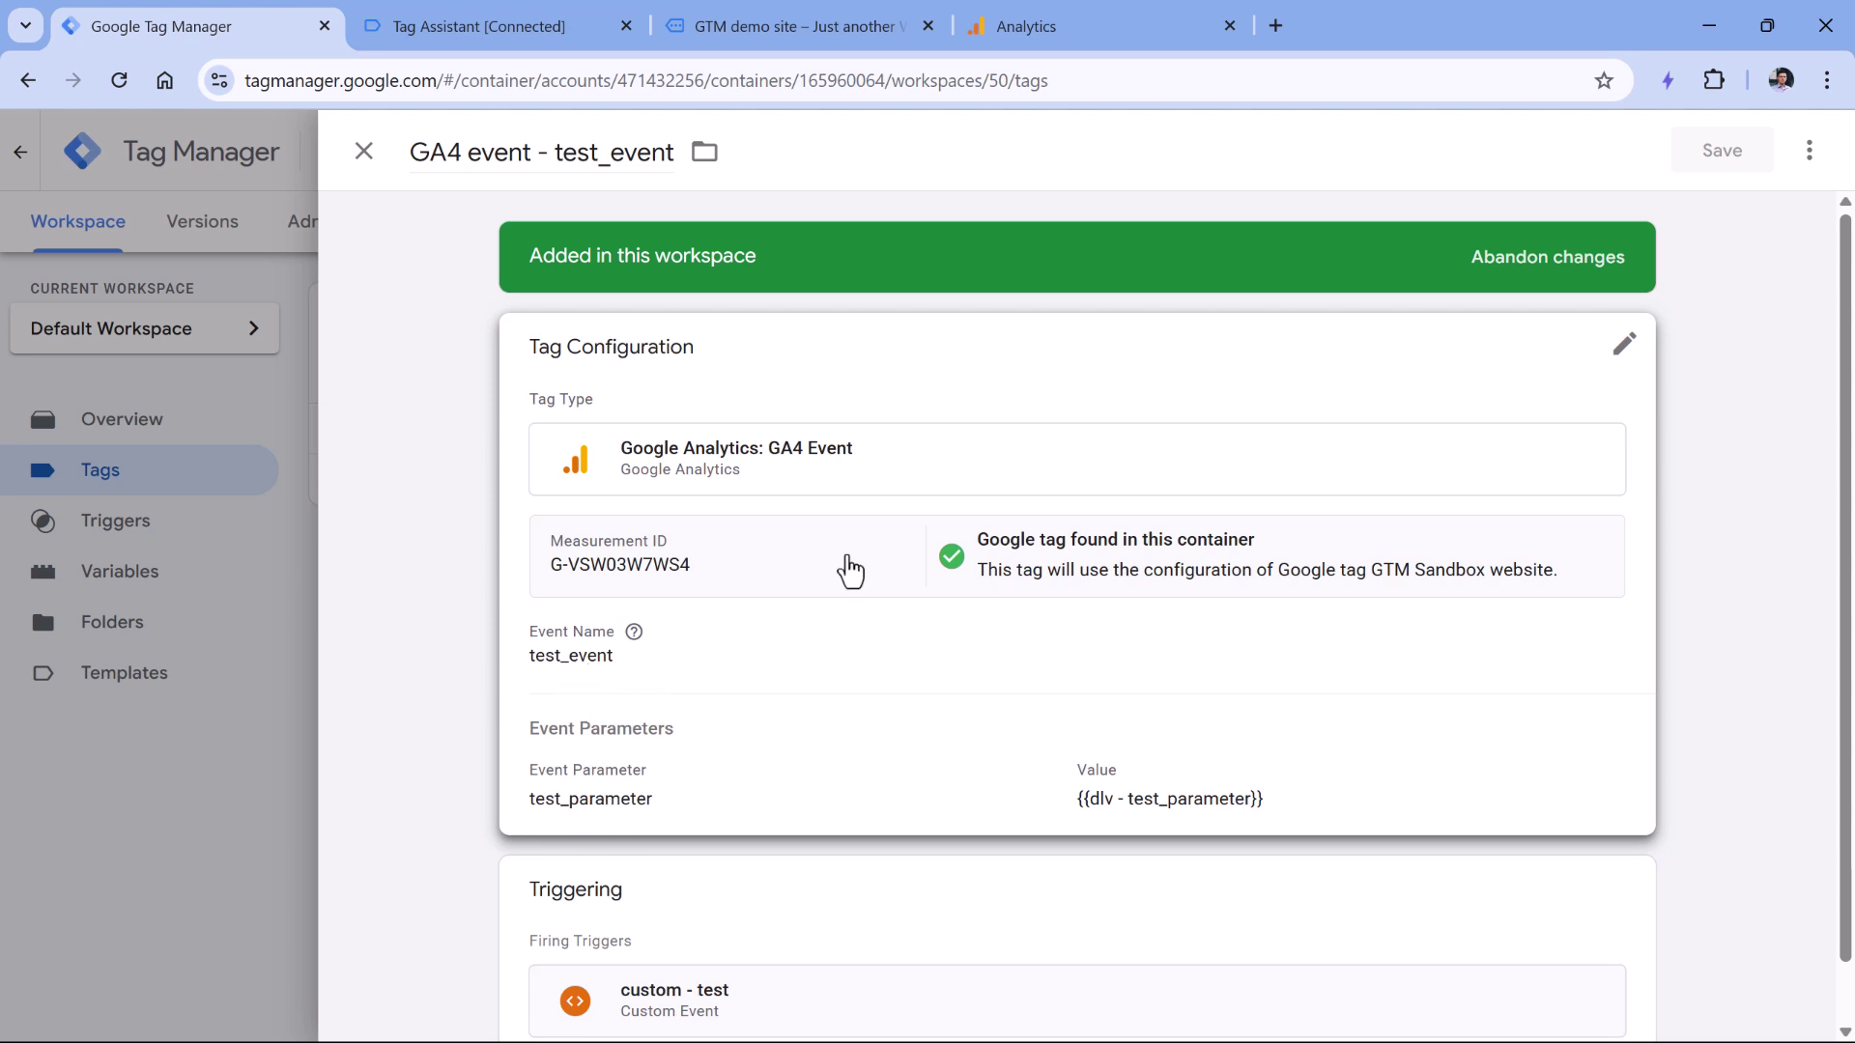
click(1108, 22)
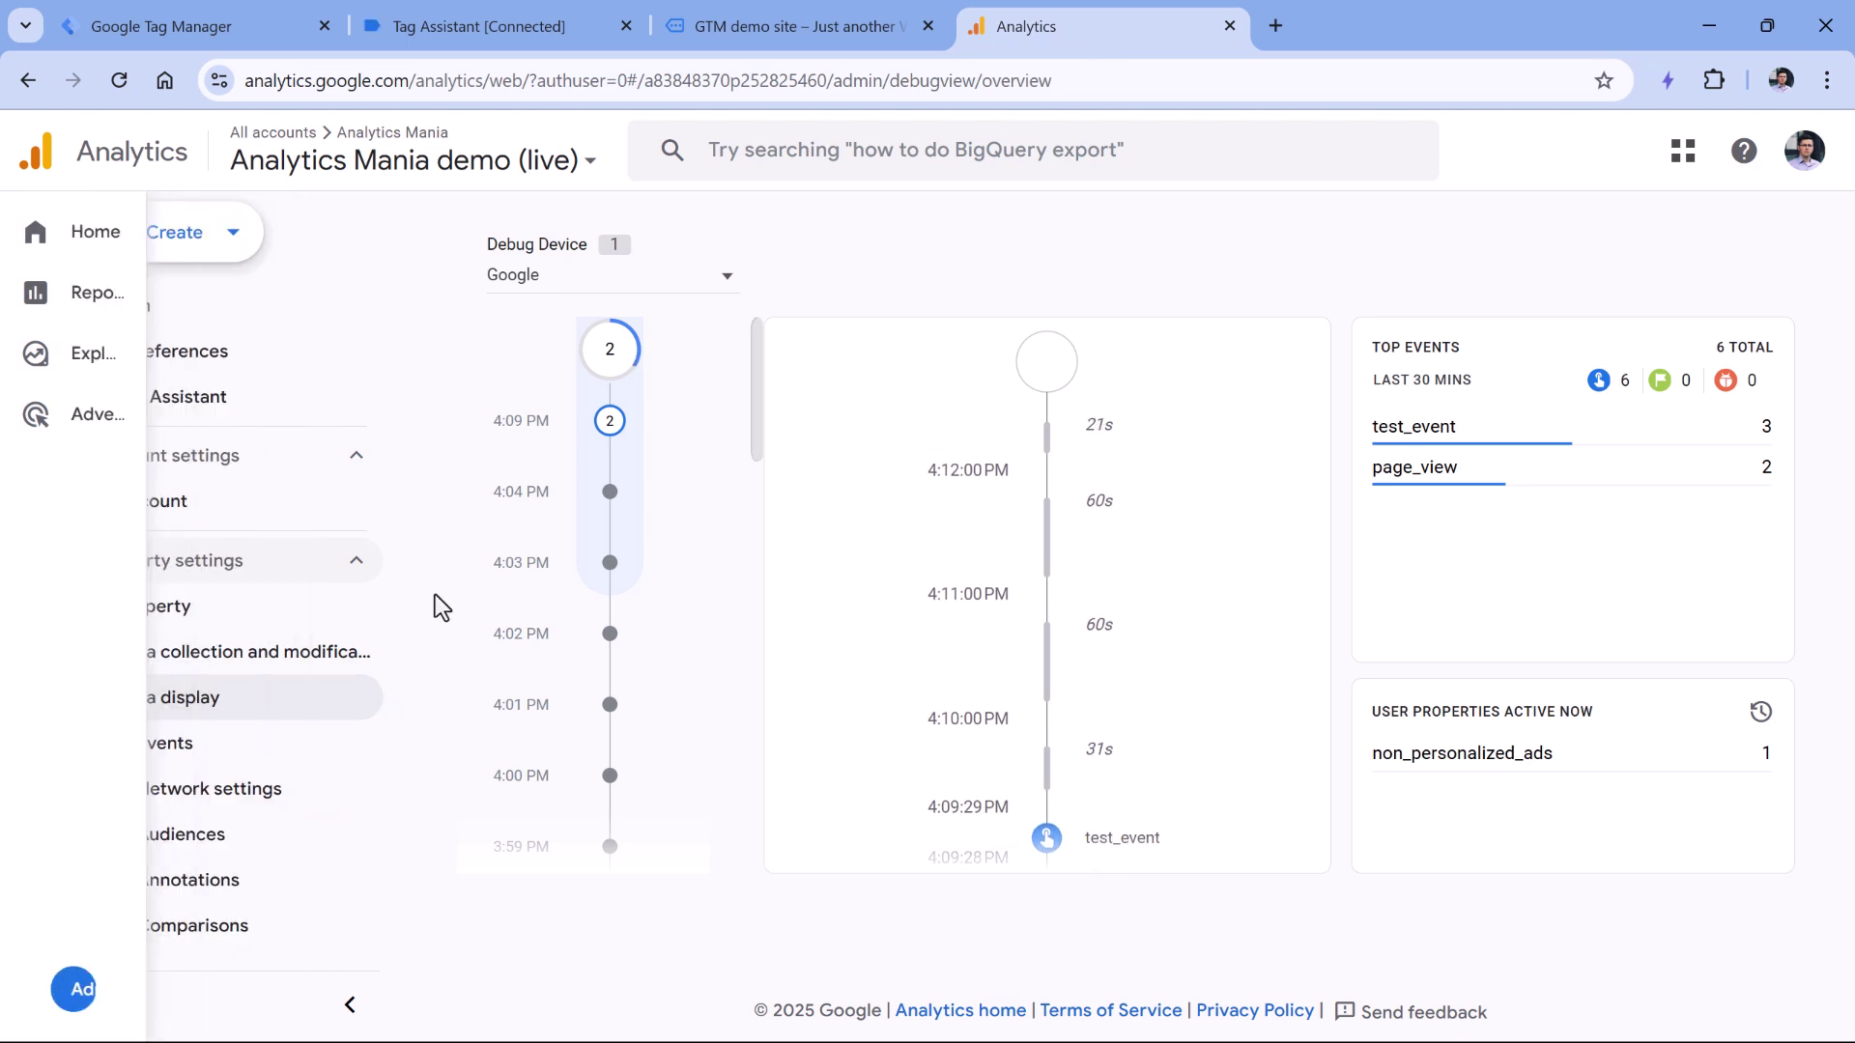
Step: Start a new custom dimension under Custom definitions and name it 'Test parameter'
scroll(241, 605, down, 3)
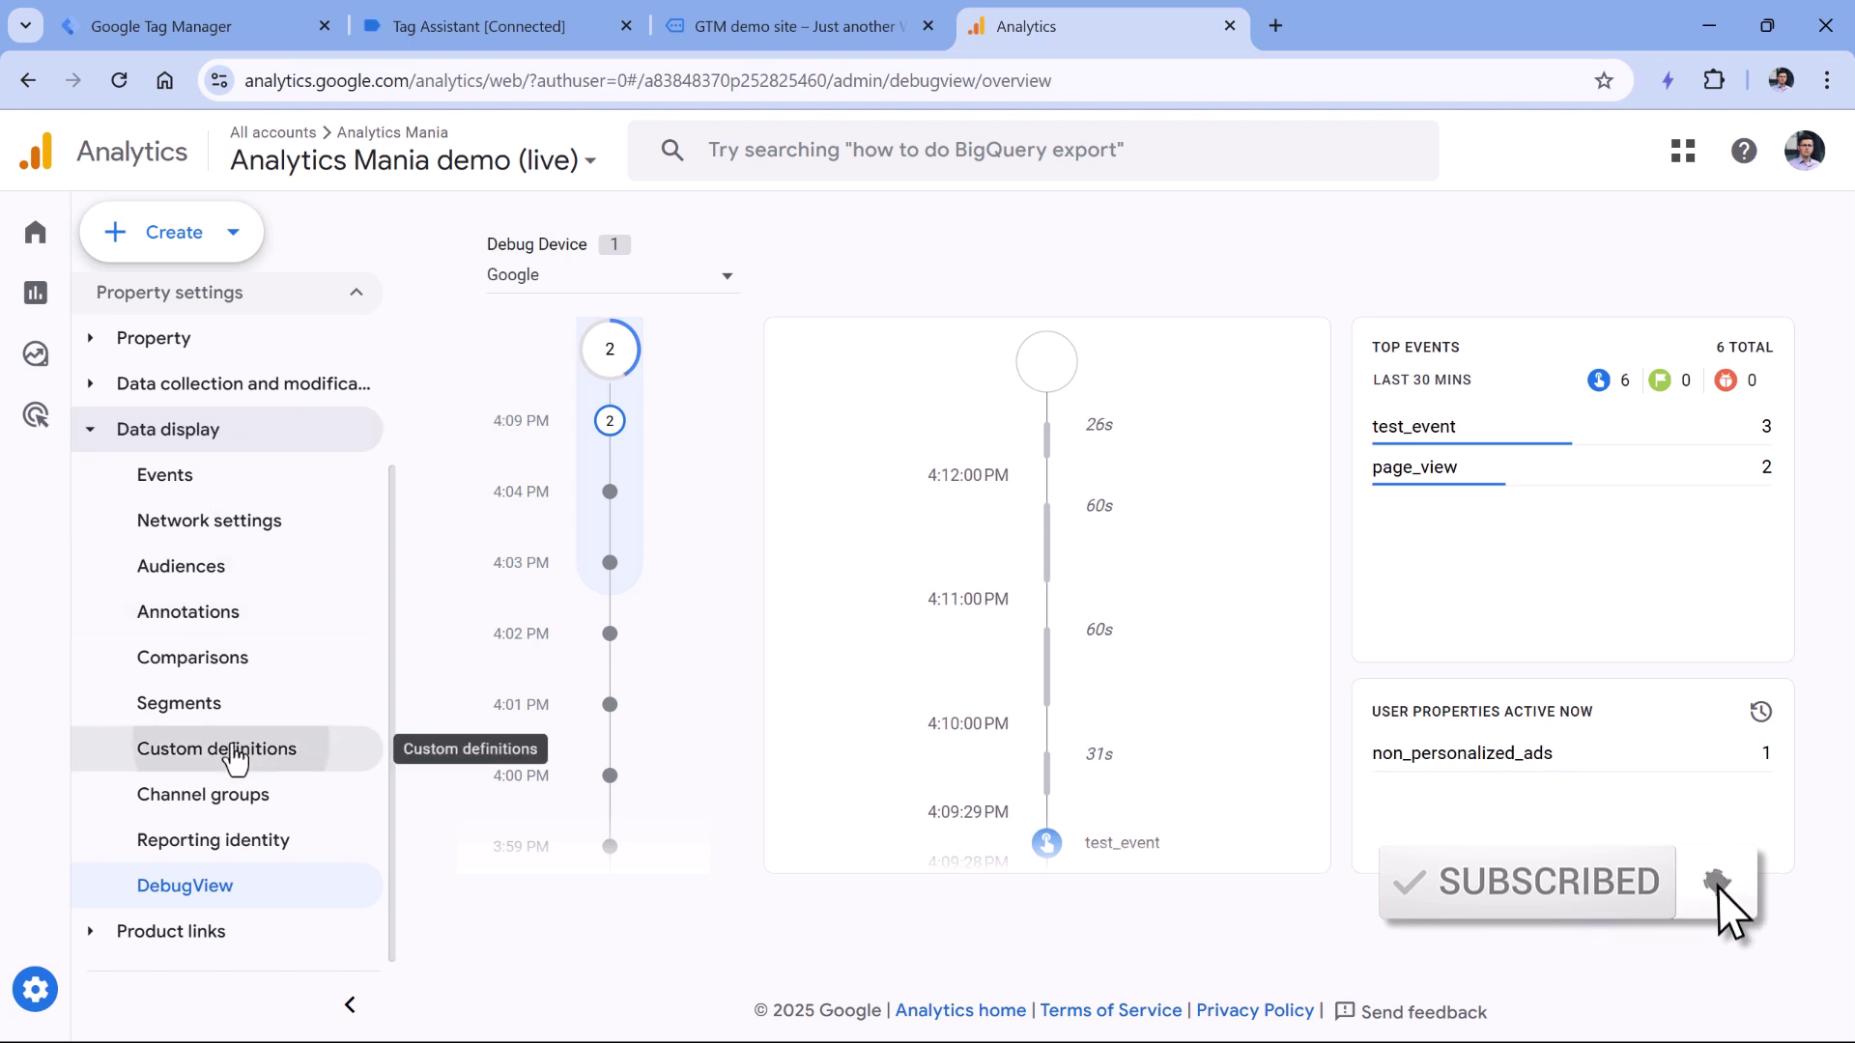
click(236, 758)
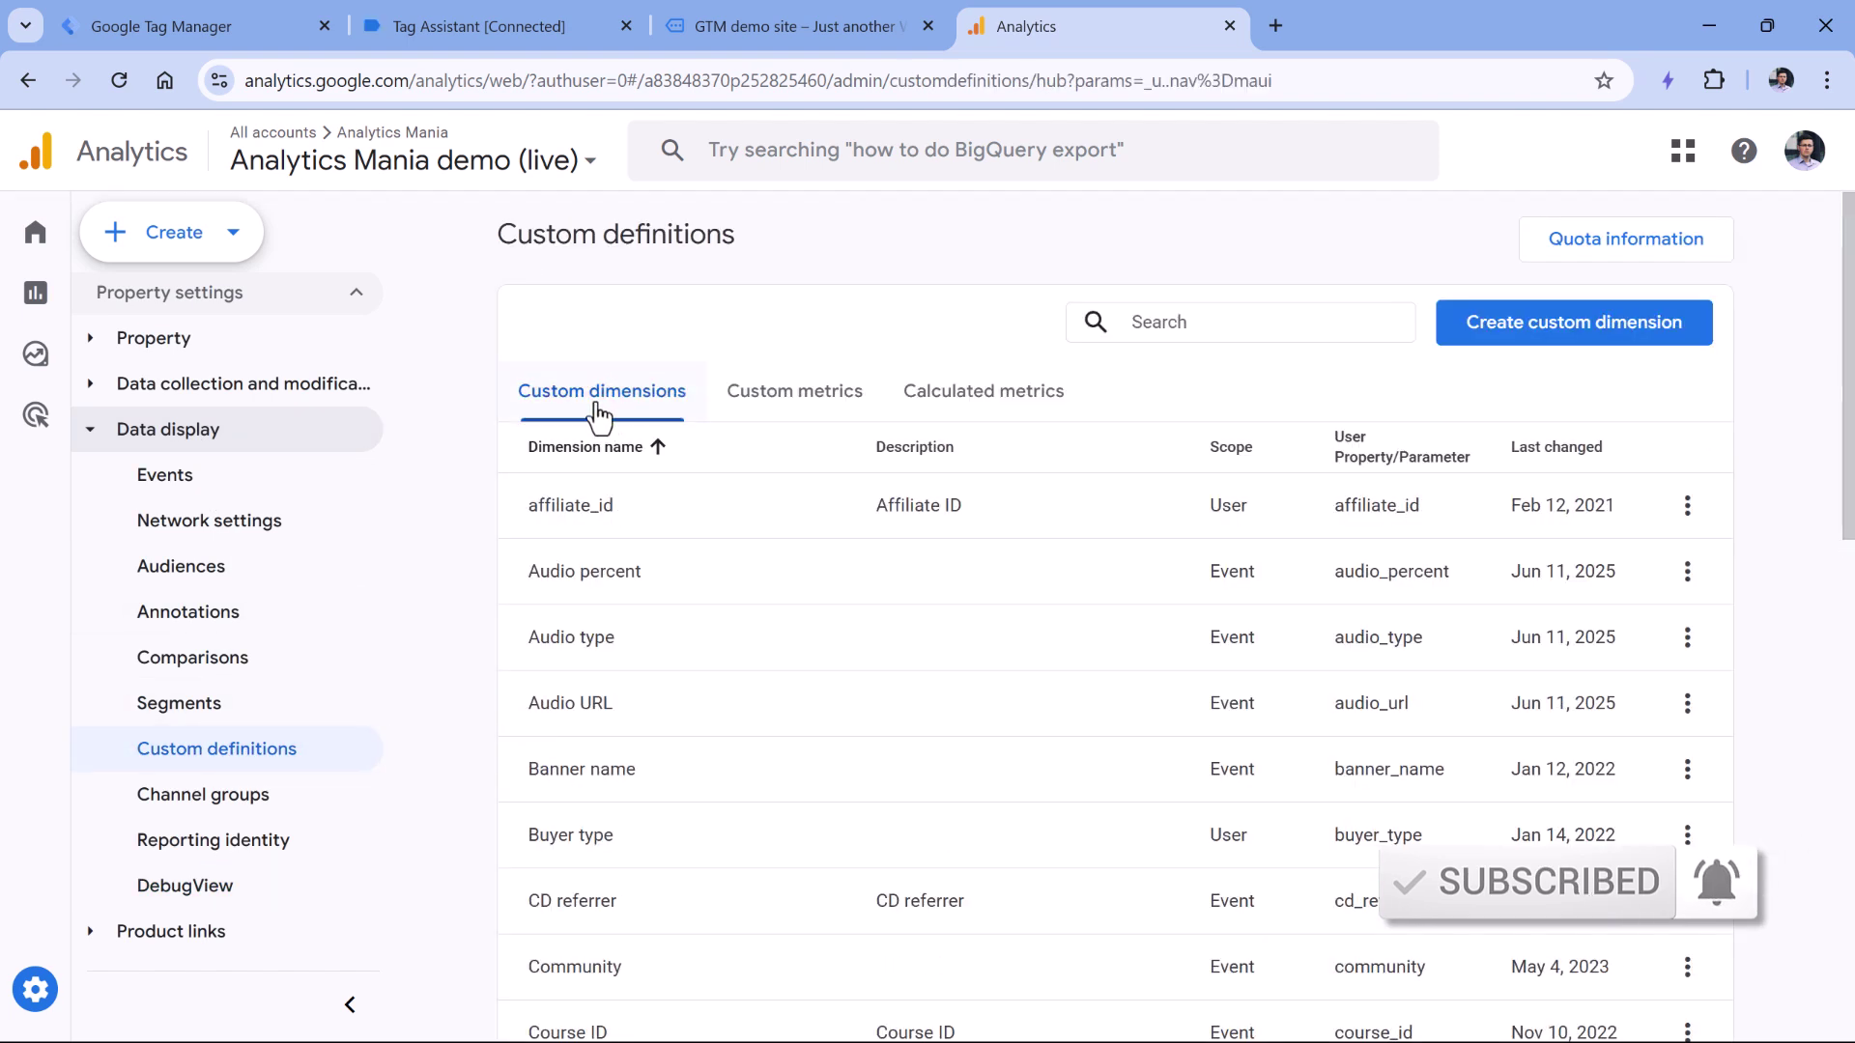
click(1587, 340)
click(1319, 422)
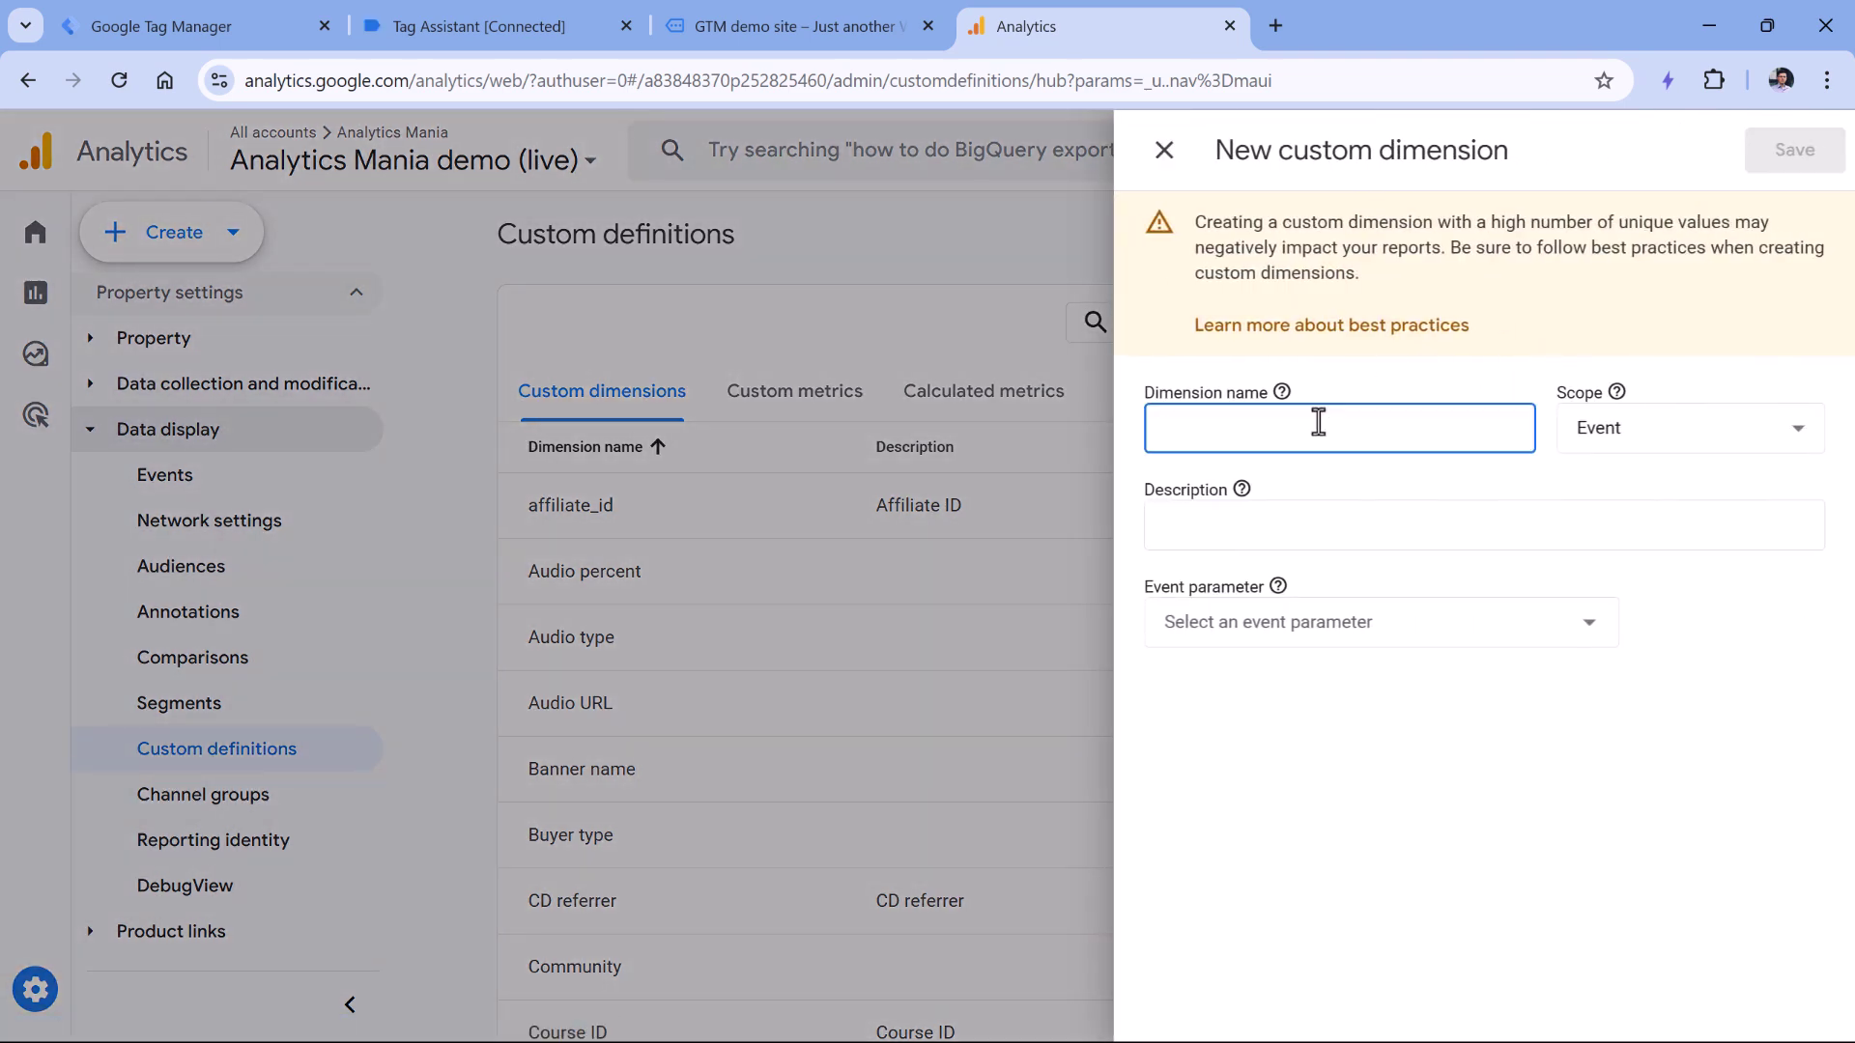
click(78, 23)
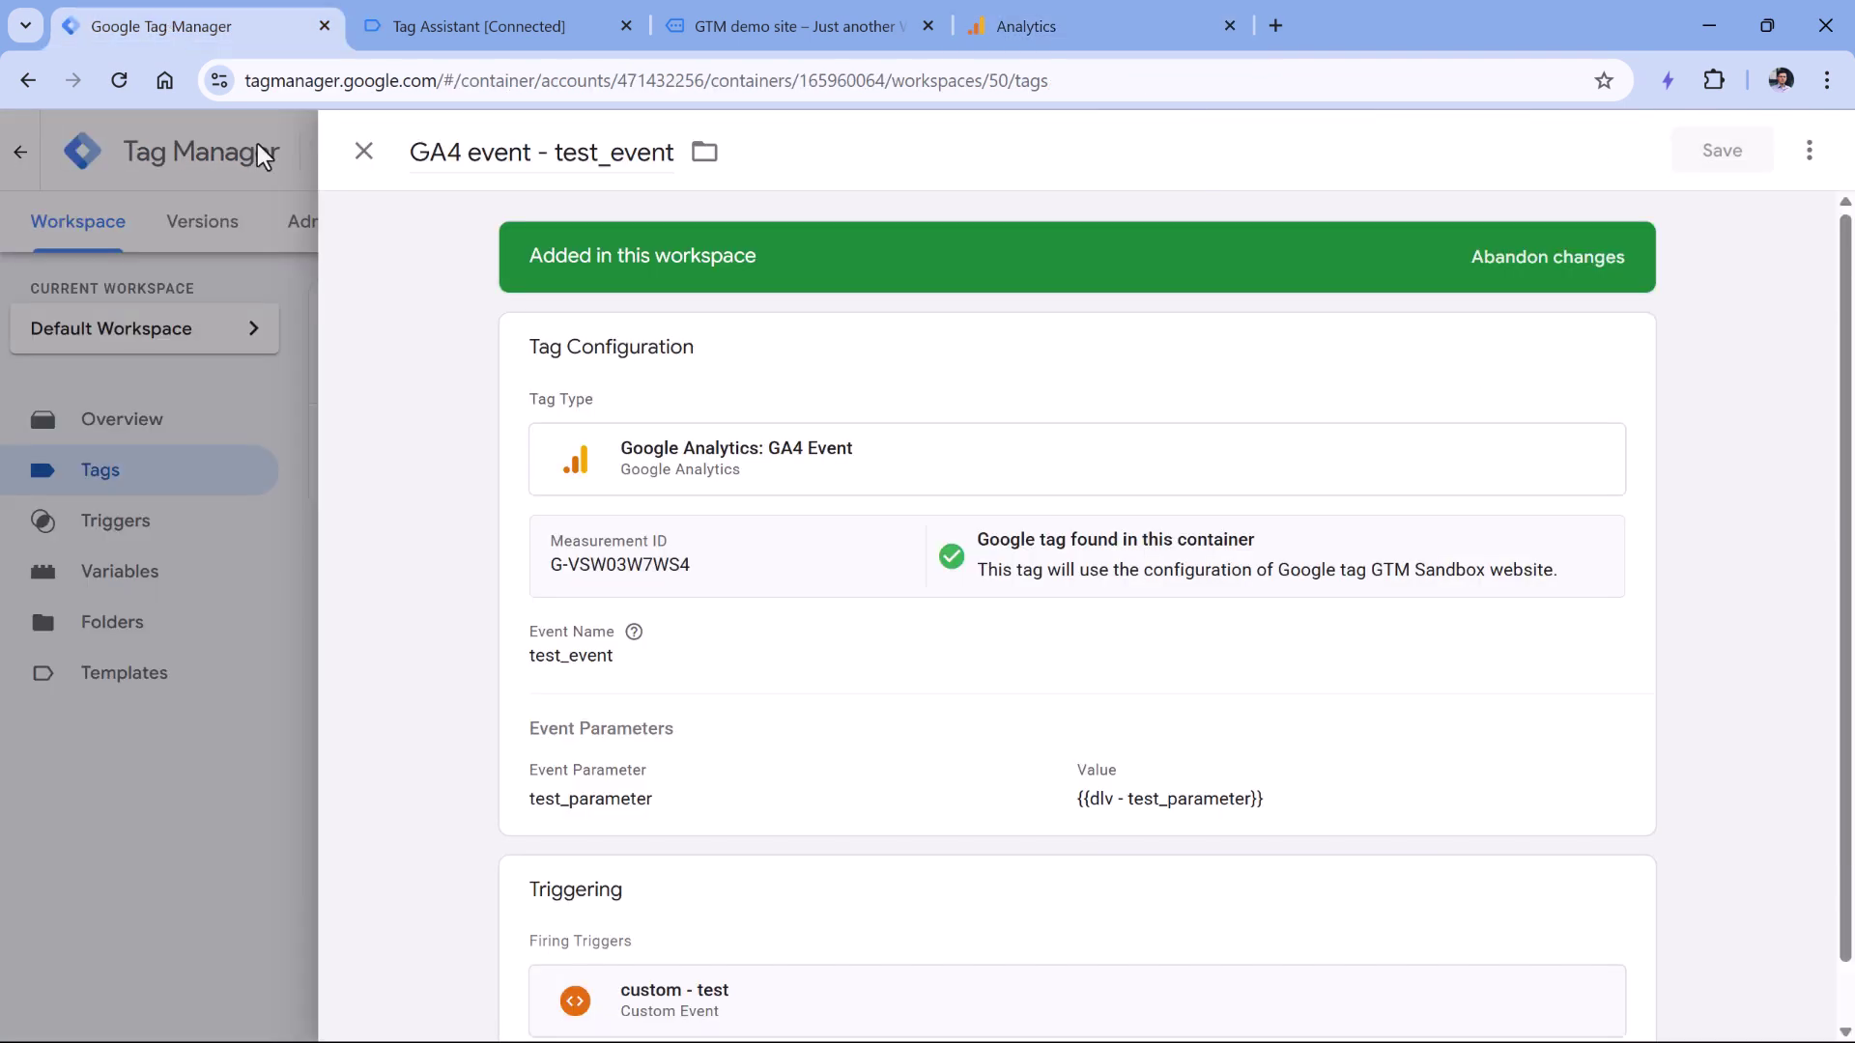
click(1121, 4)
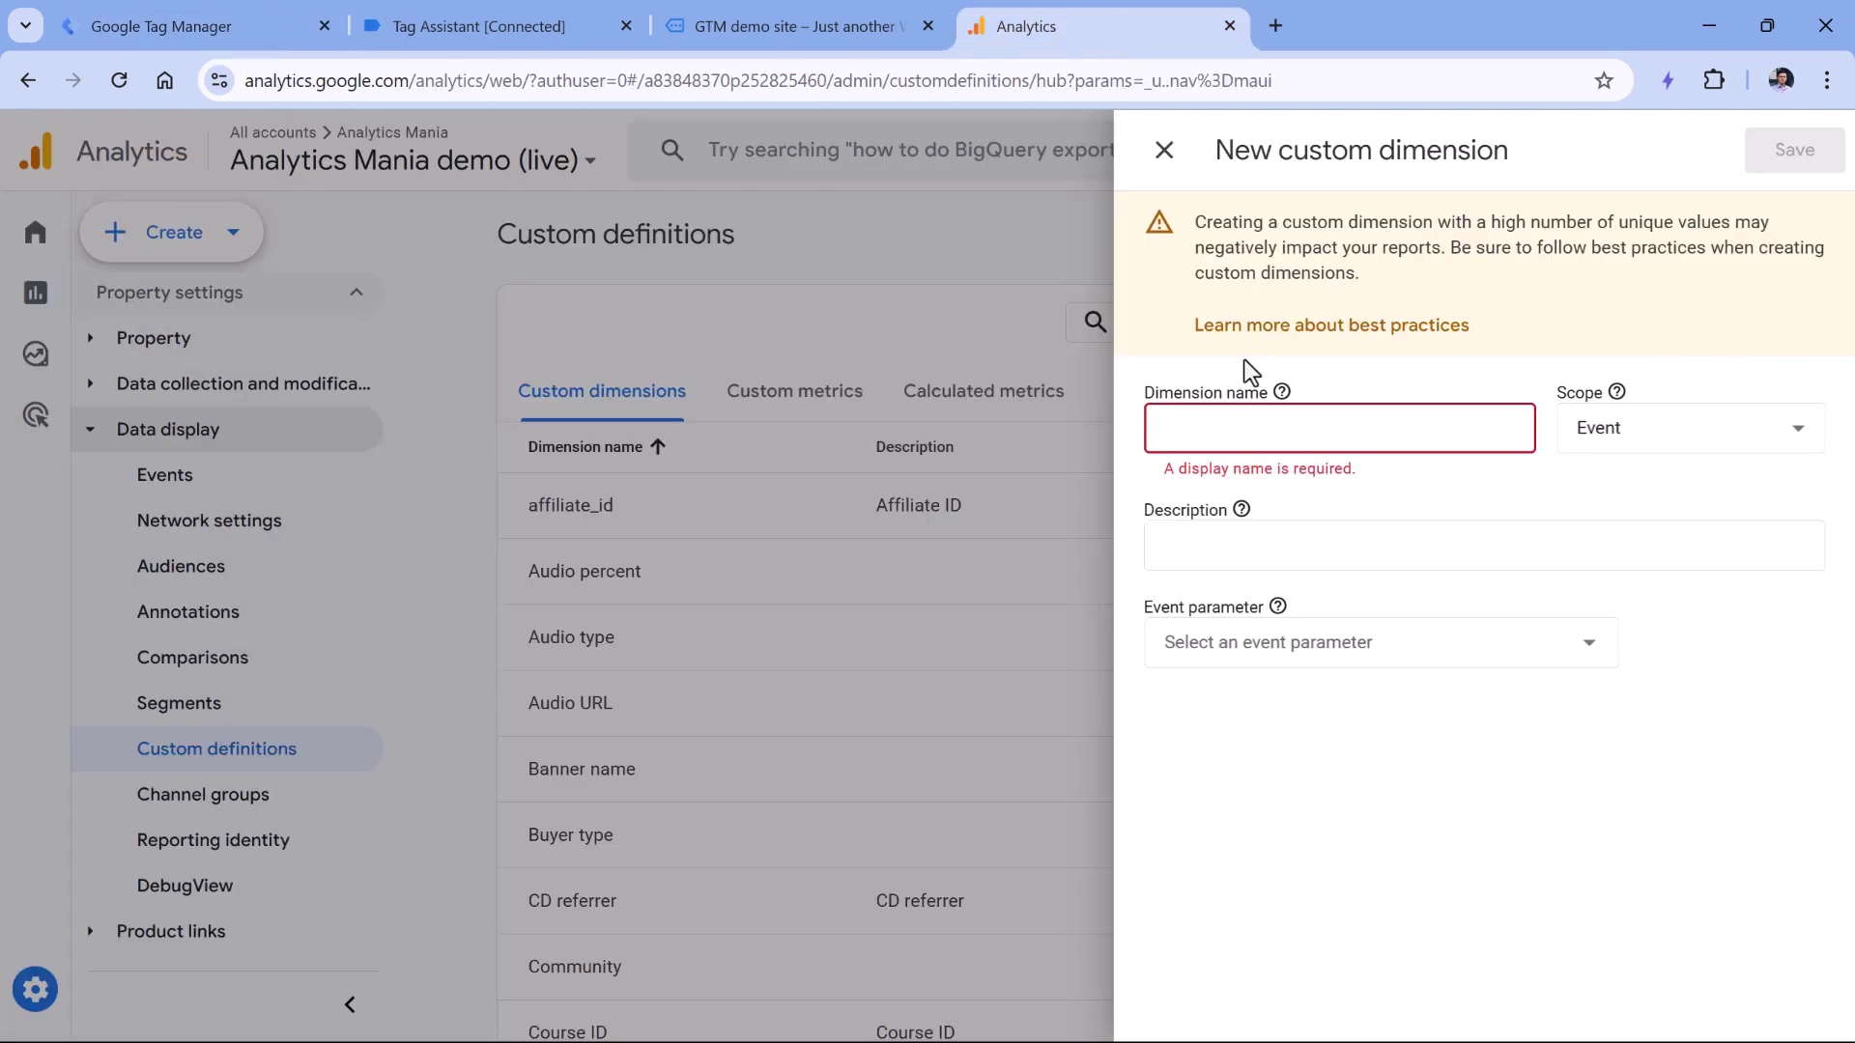
text(Test parameter)
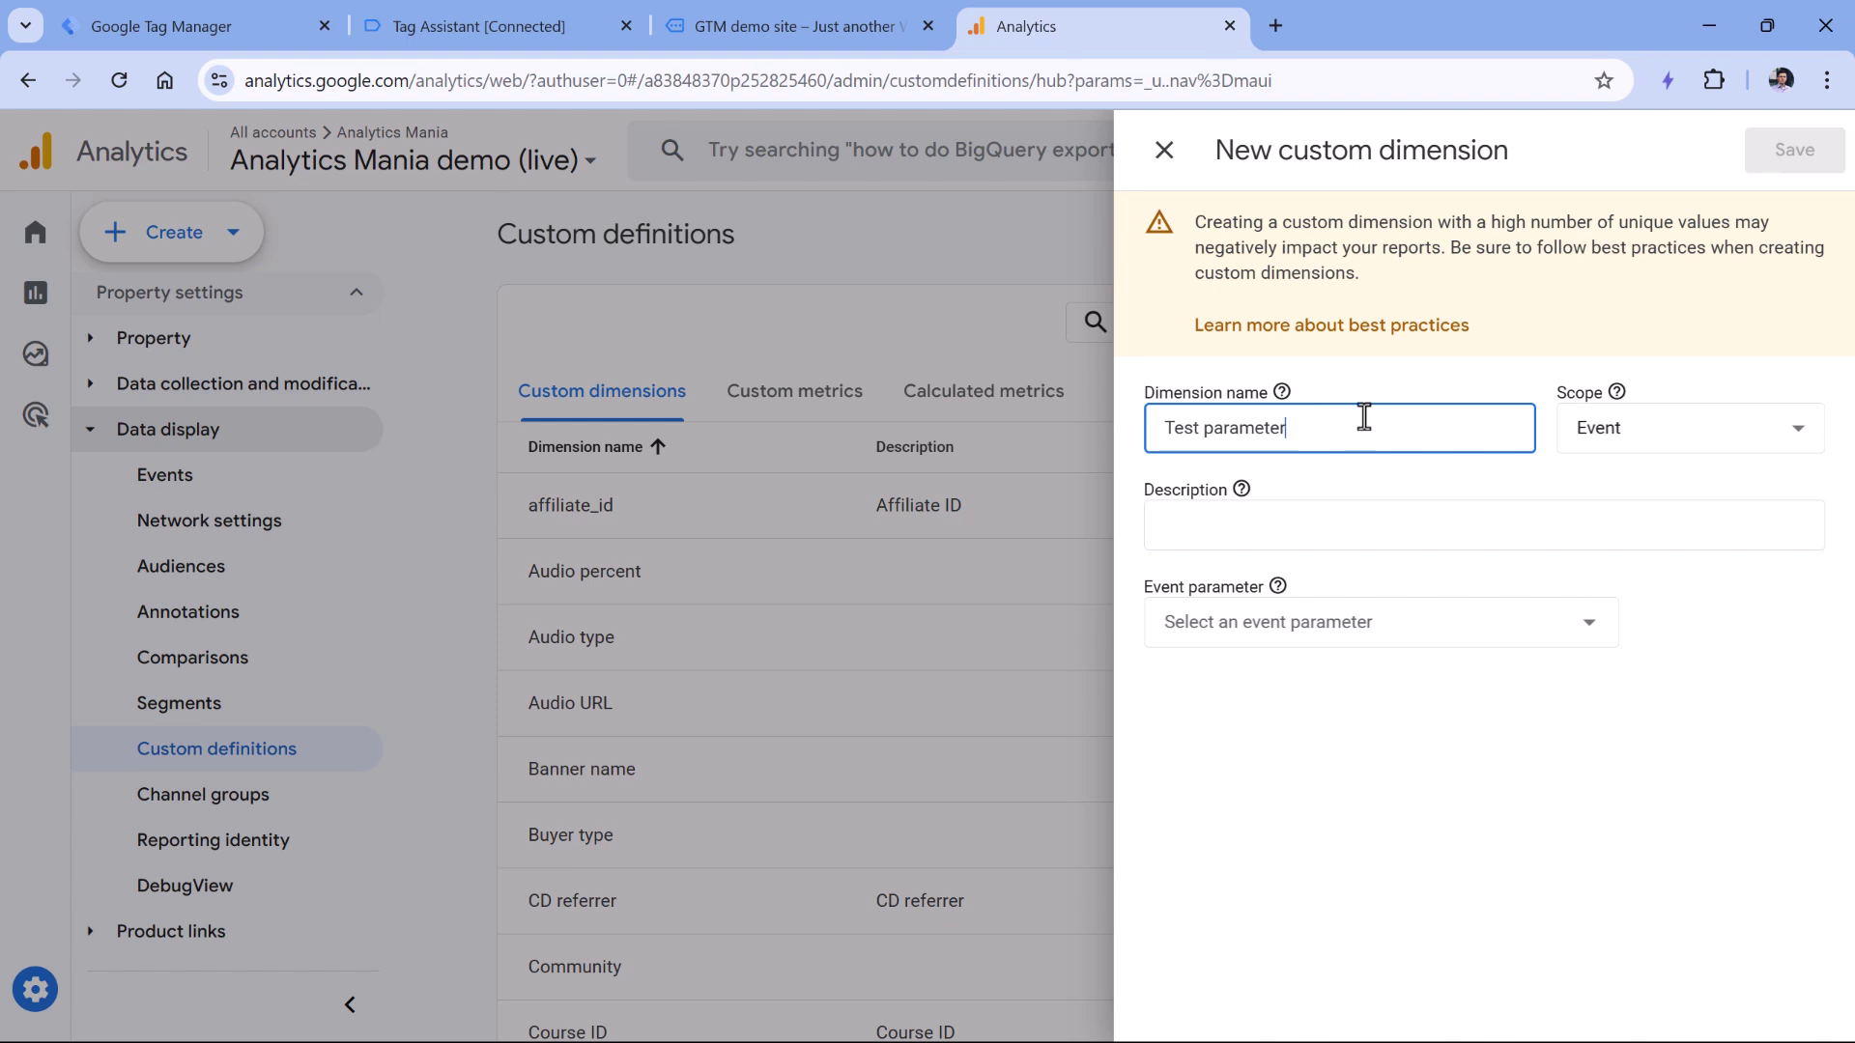
Step: Map the dimension to event parameter test_parameter, verifying the exact name against the Tag Manager tag
click(200, 27)
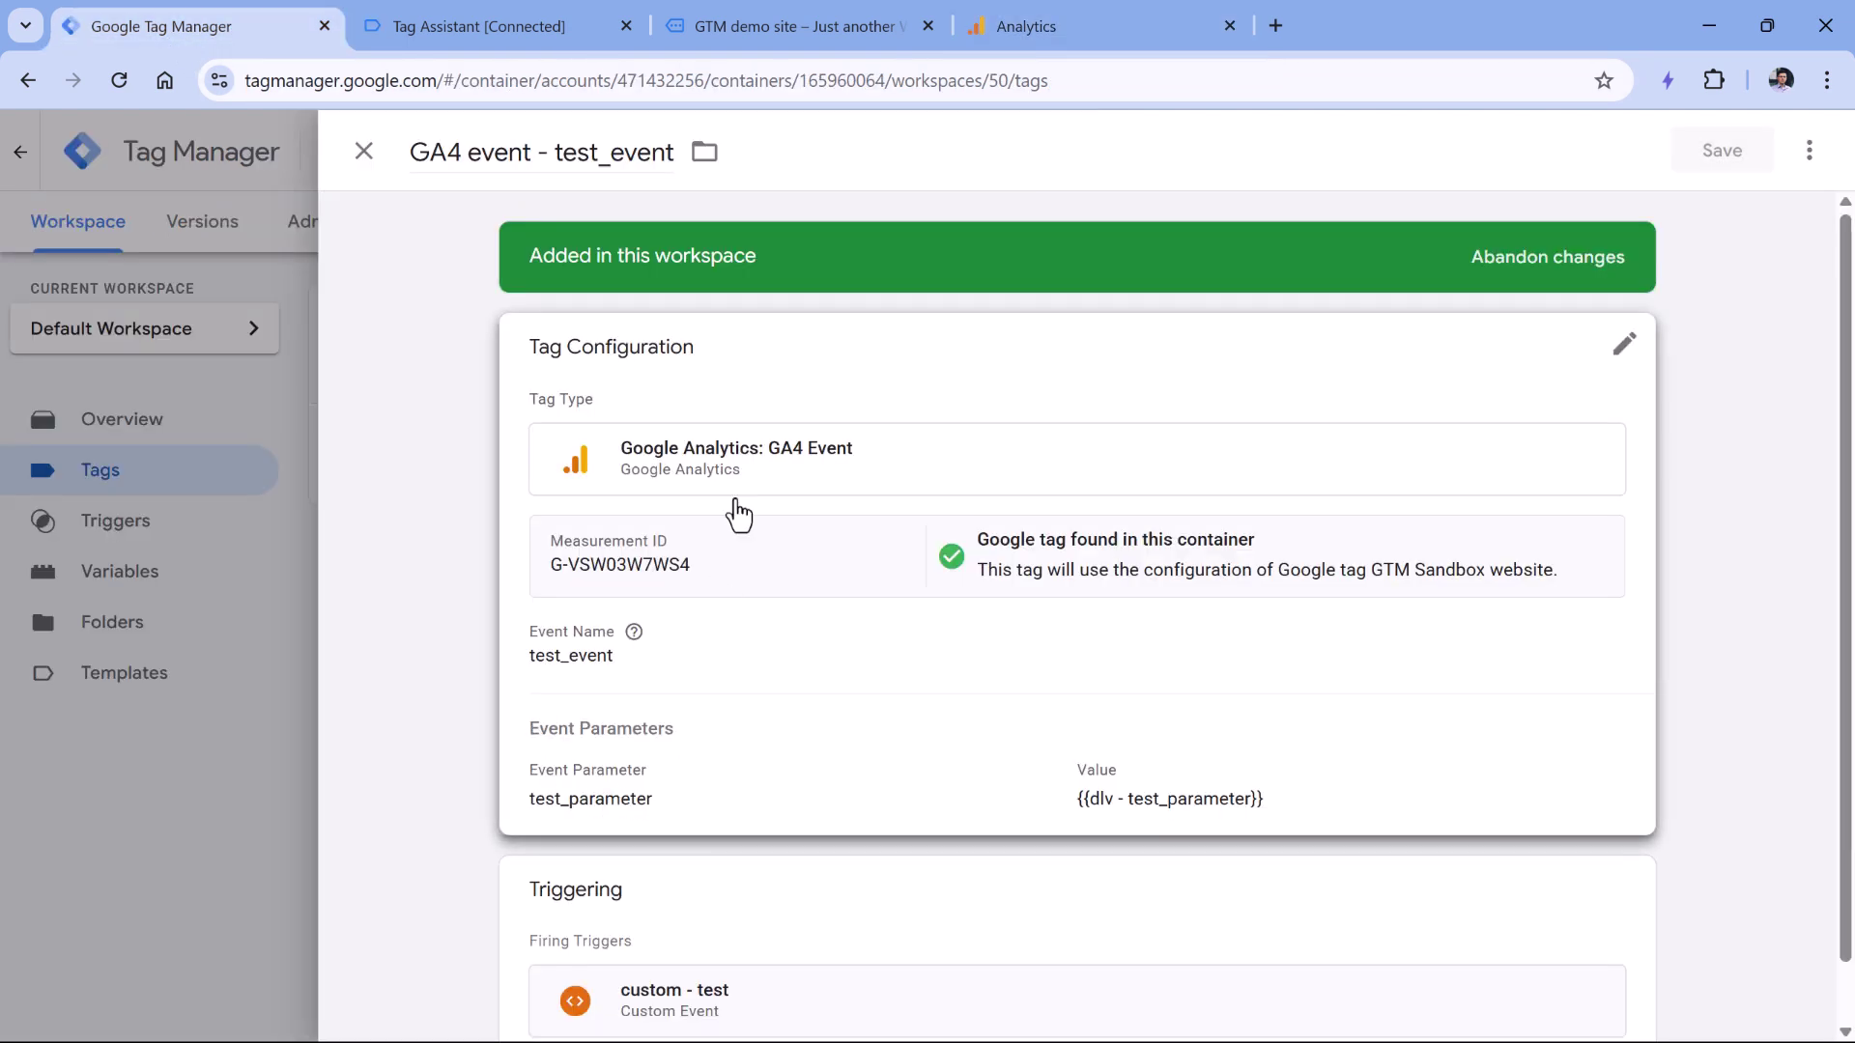
click(1072, 23)
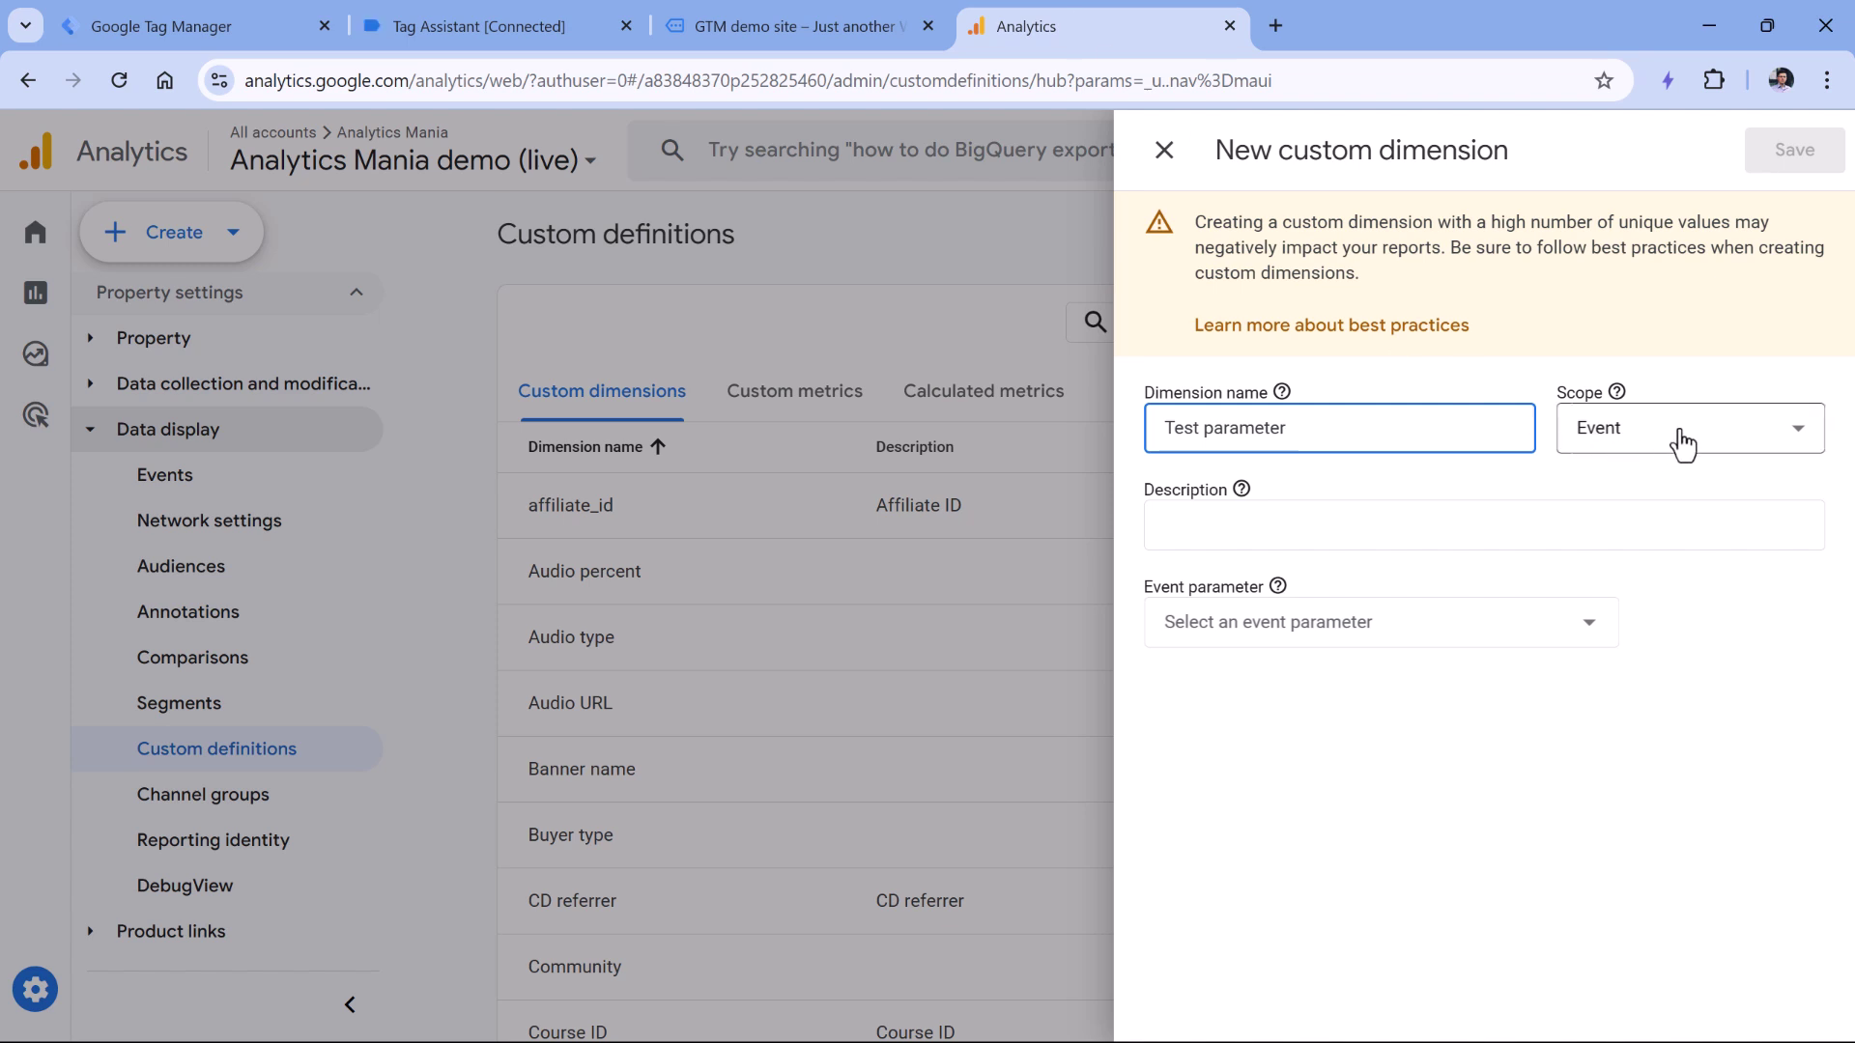
click(1272, 634)
text(te)
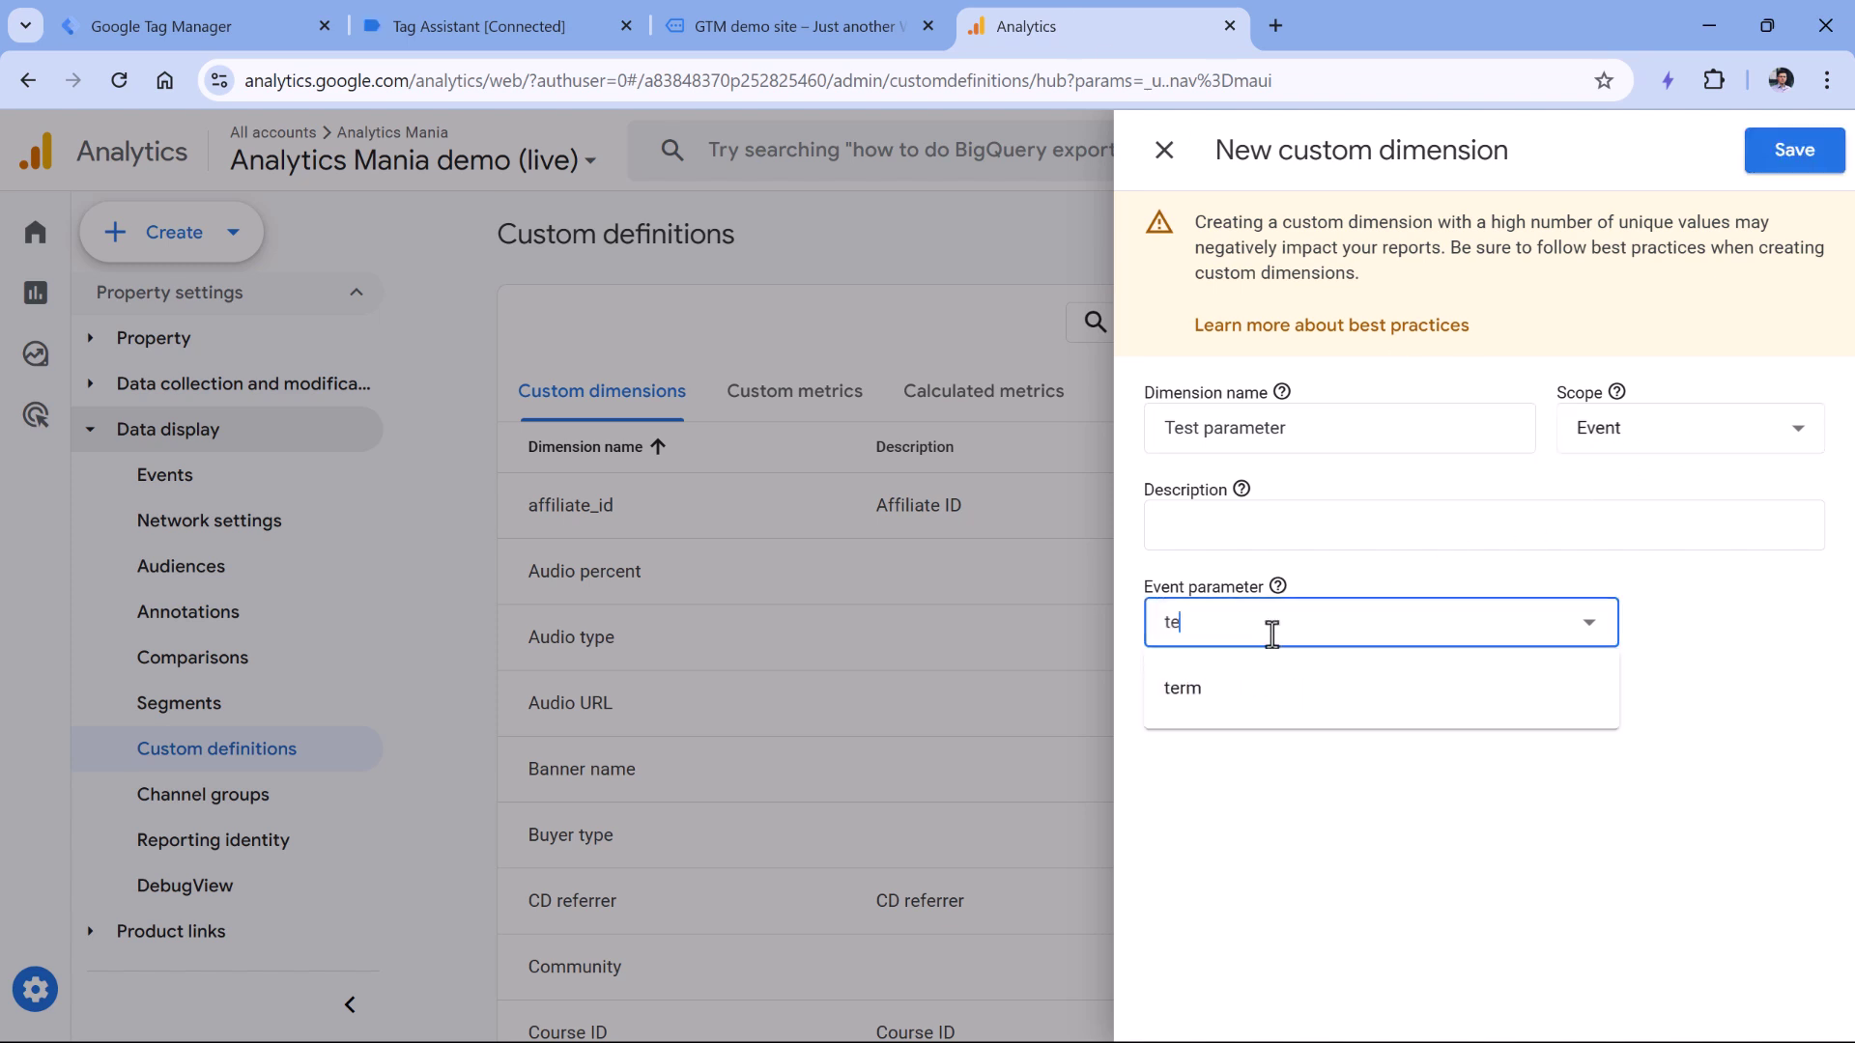
text(st_parameter)
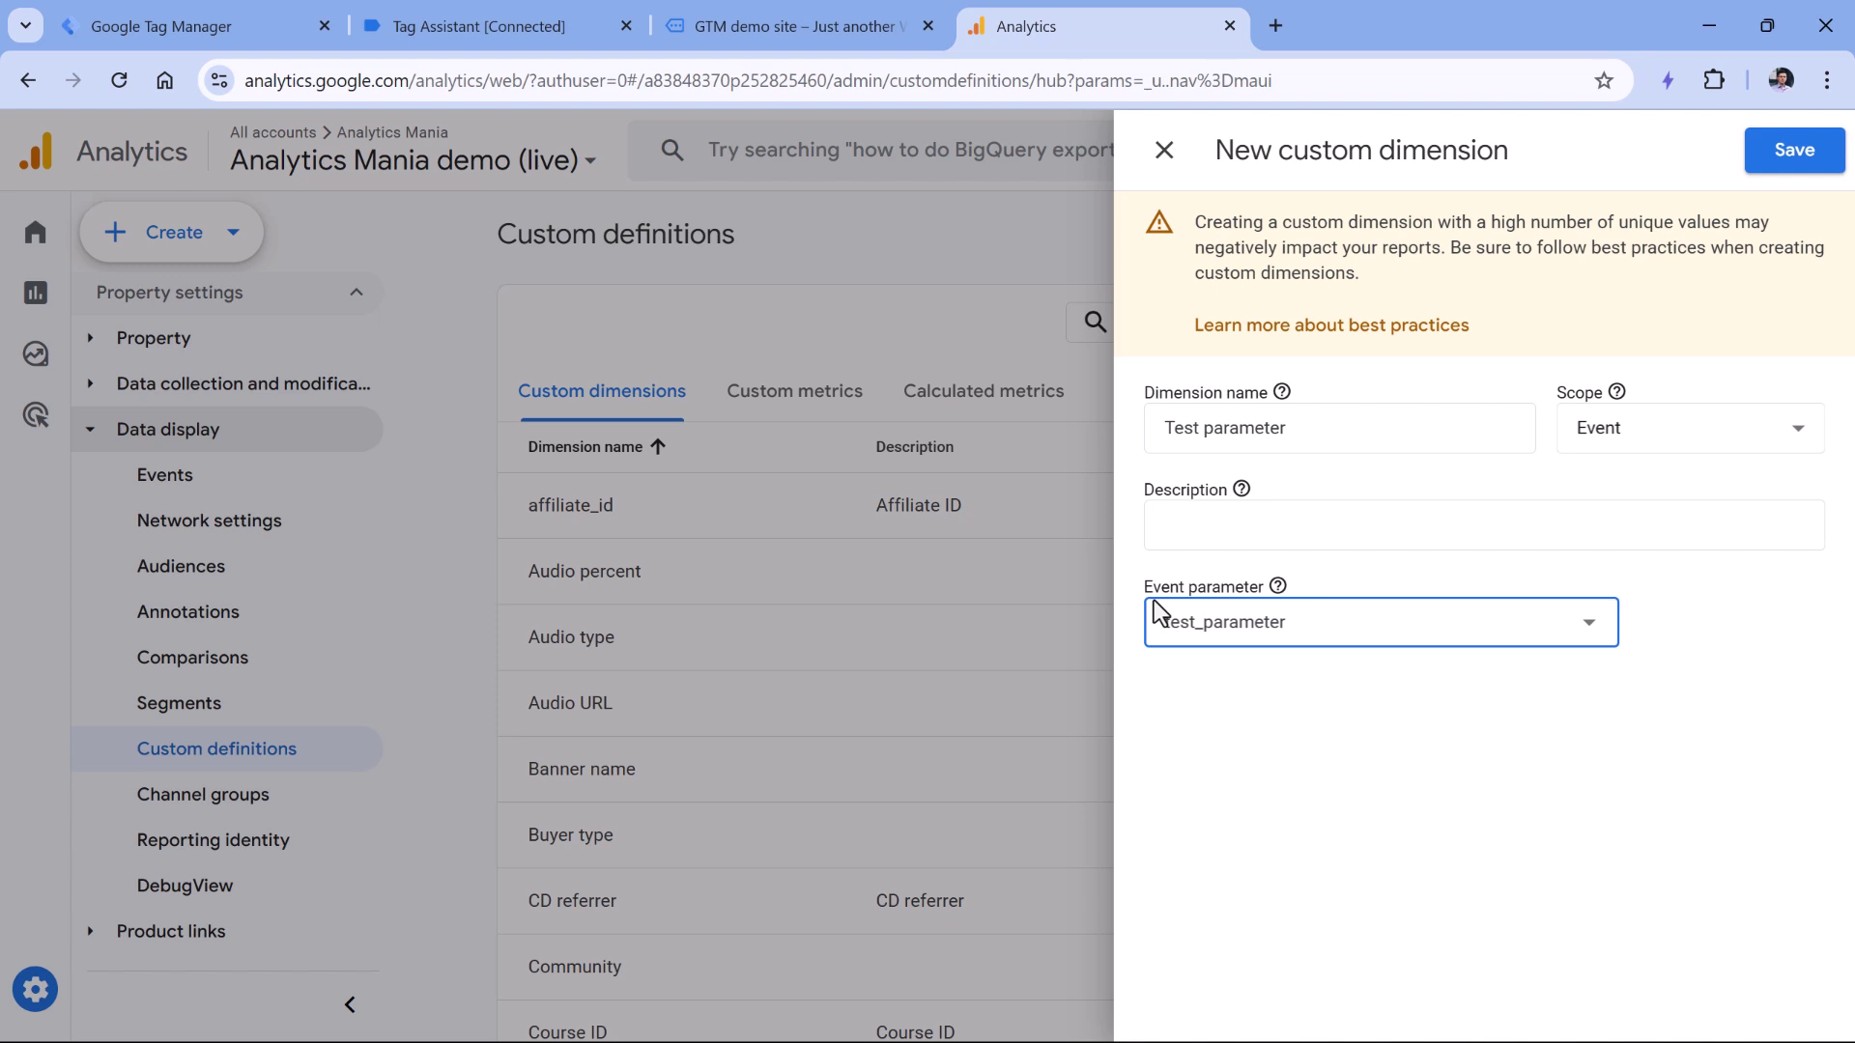
click(149, 33)
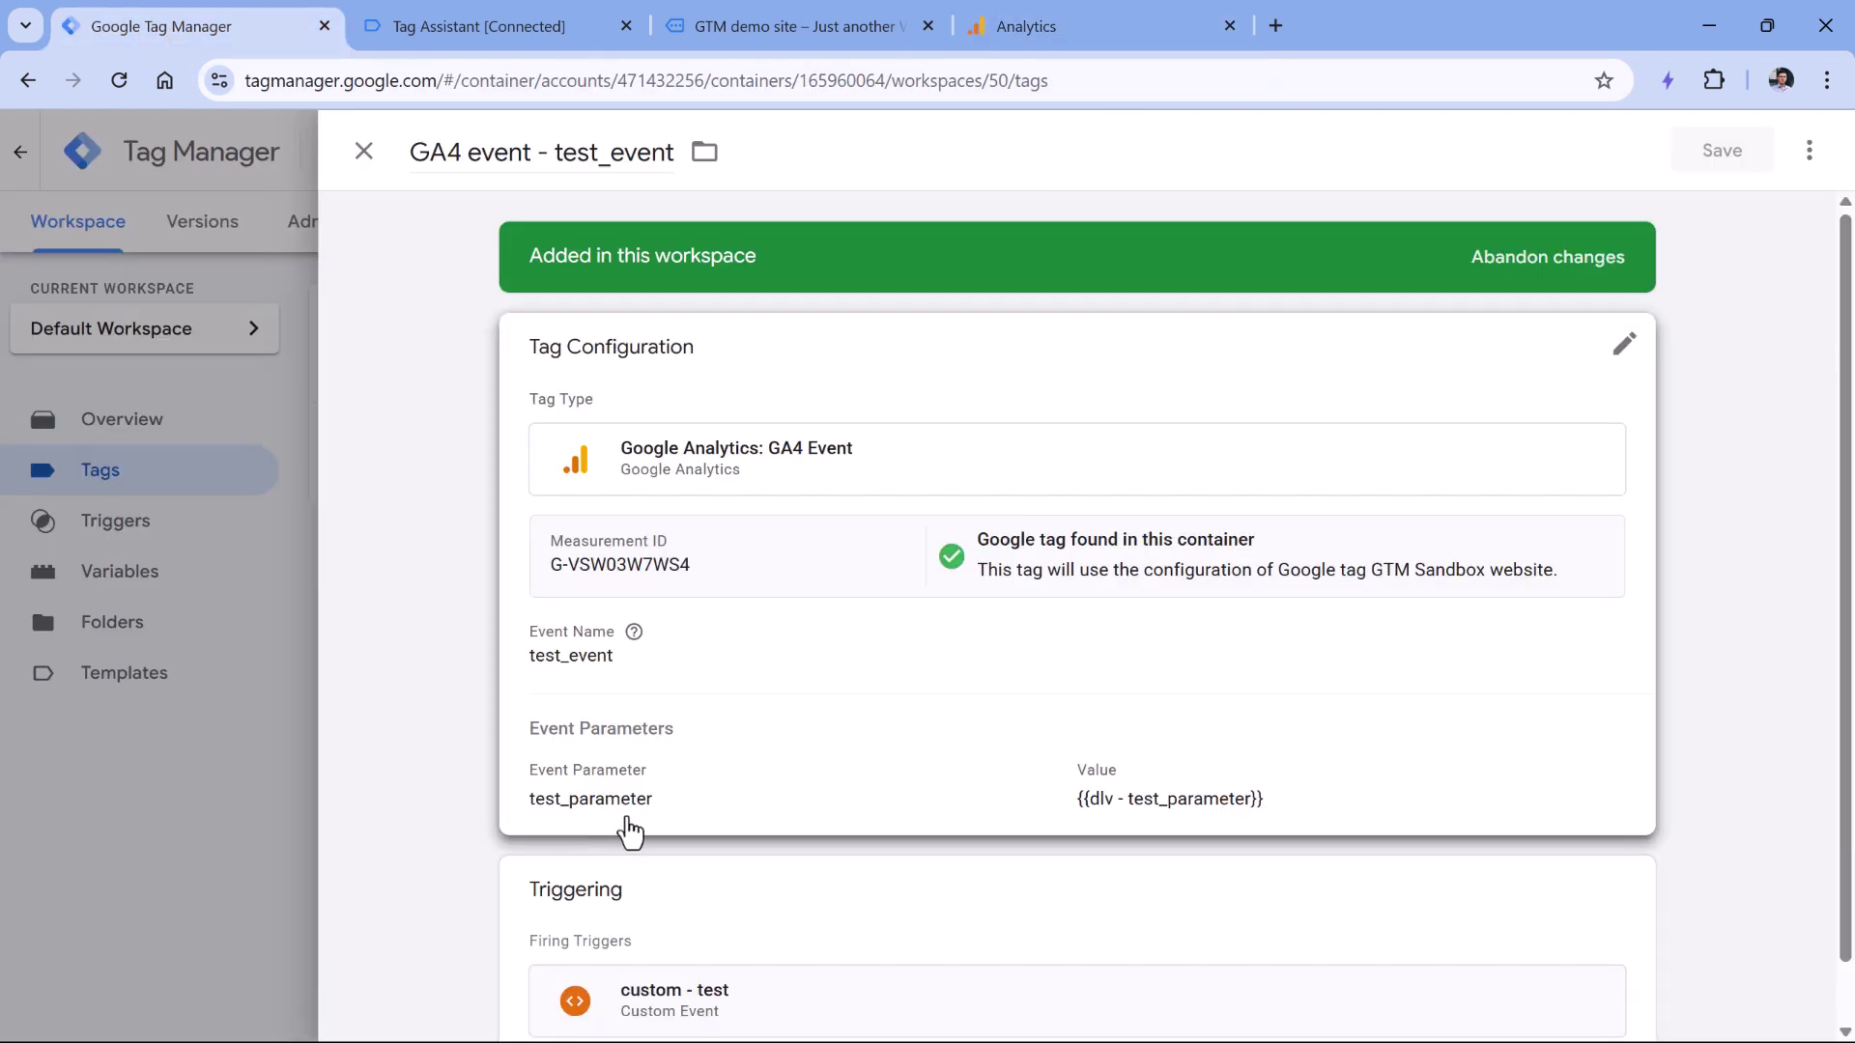
click(1063, 44)
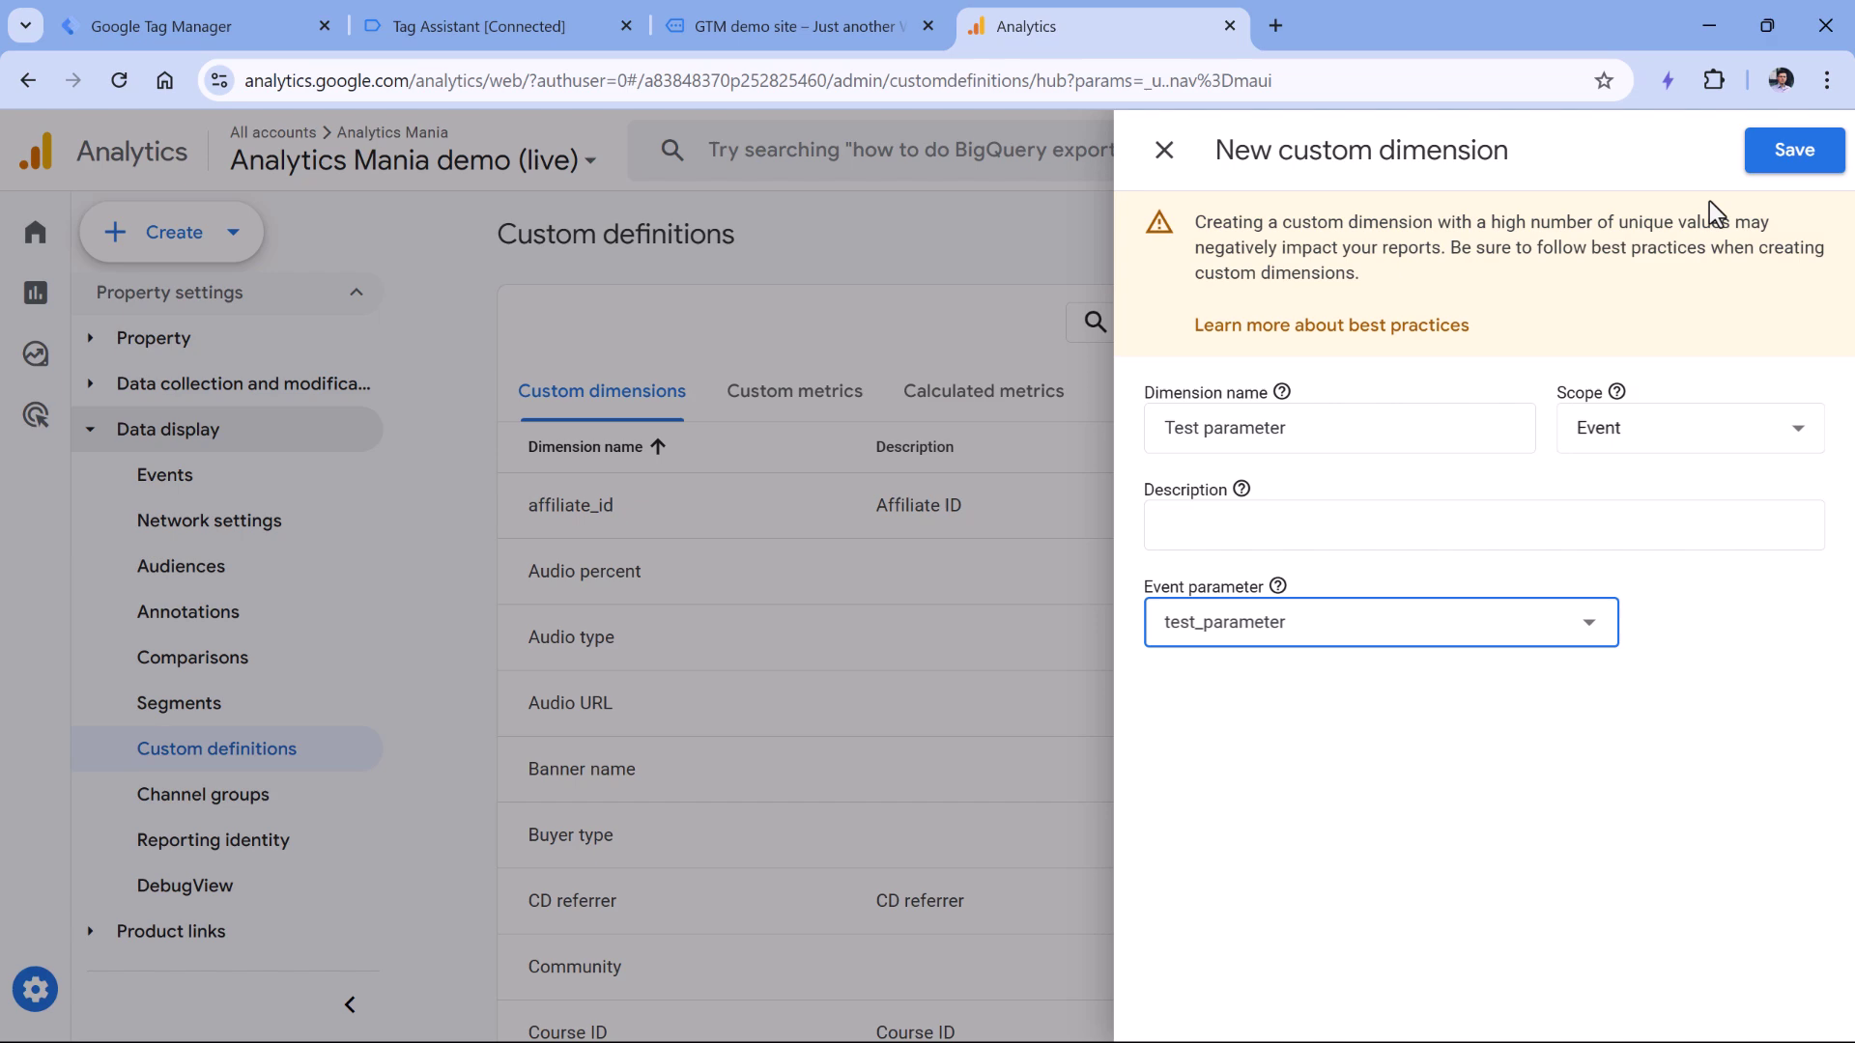
click(183, 26)
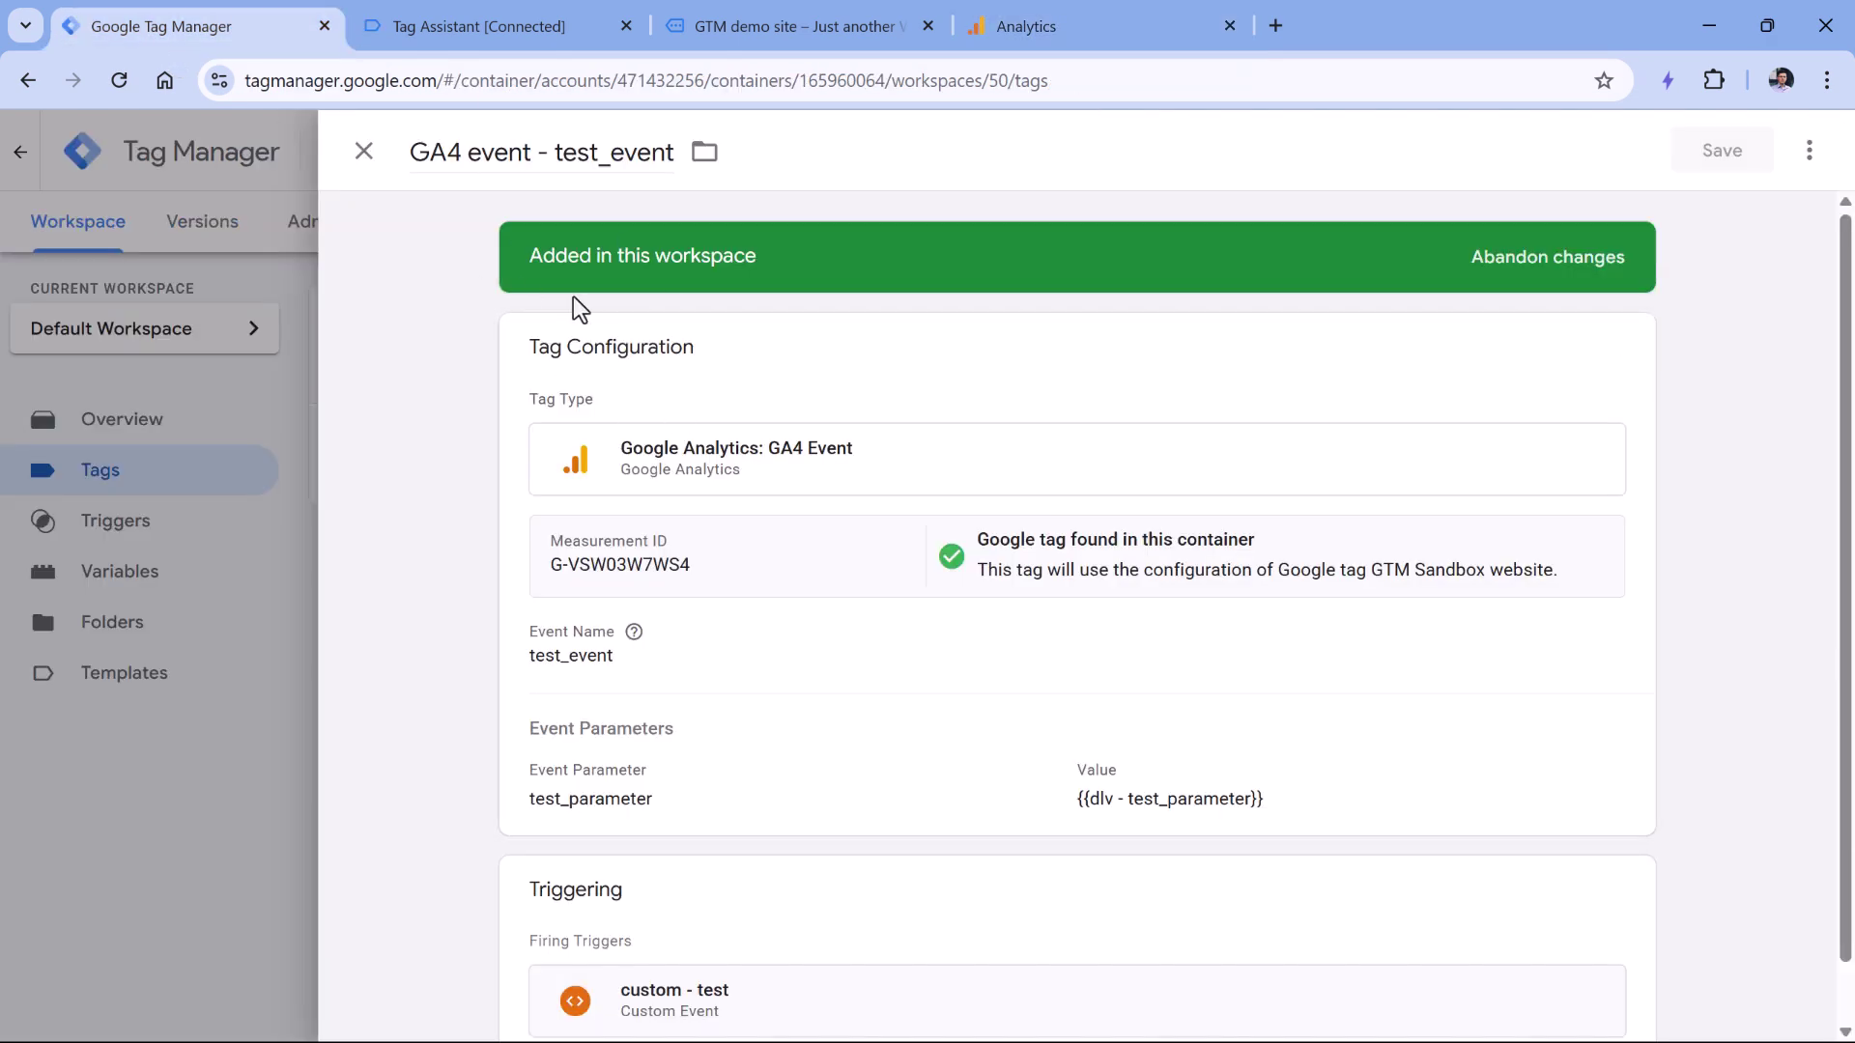
Step: Close the tag editor and check Realtime's Event count card, where test_event shows test_parameter counted once
click(362, 153)
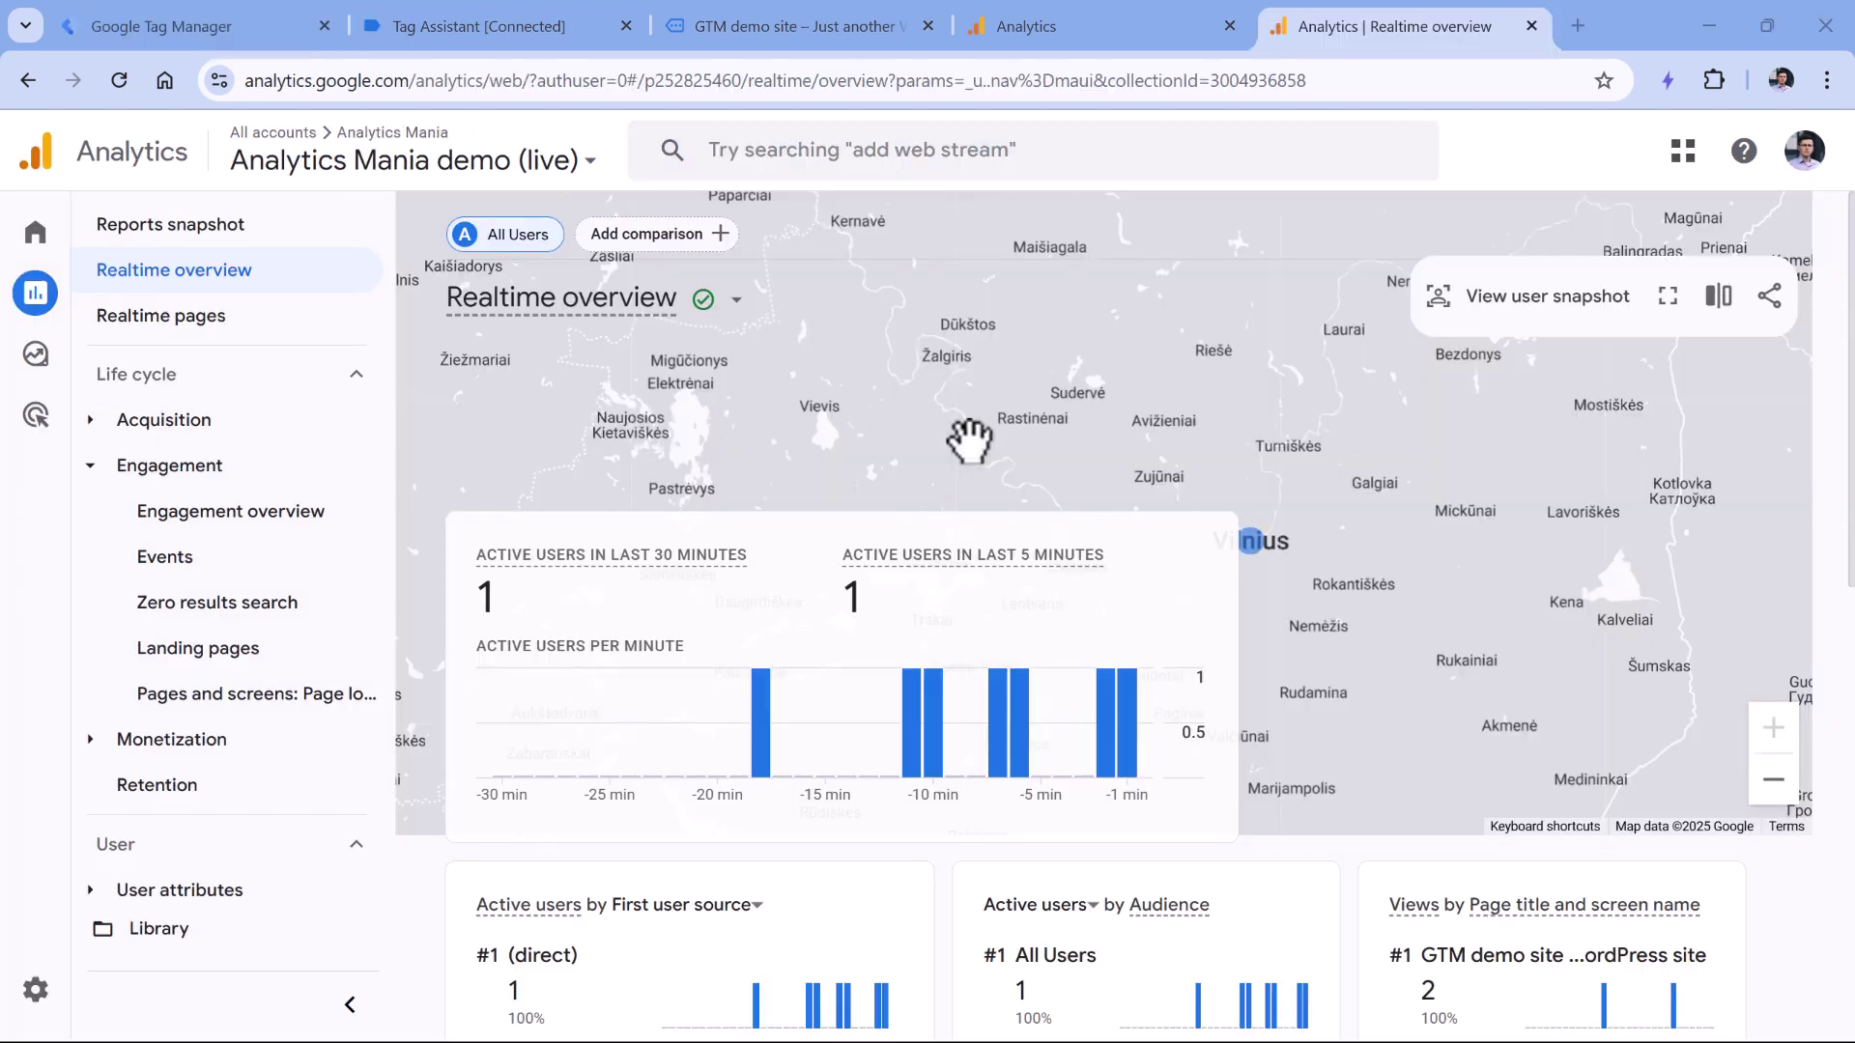
mouse_move(70, 318)
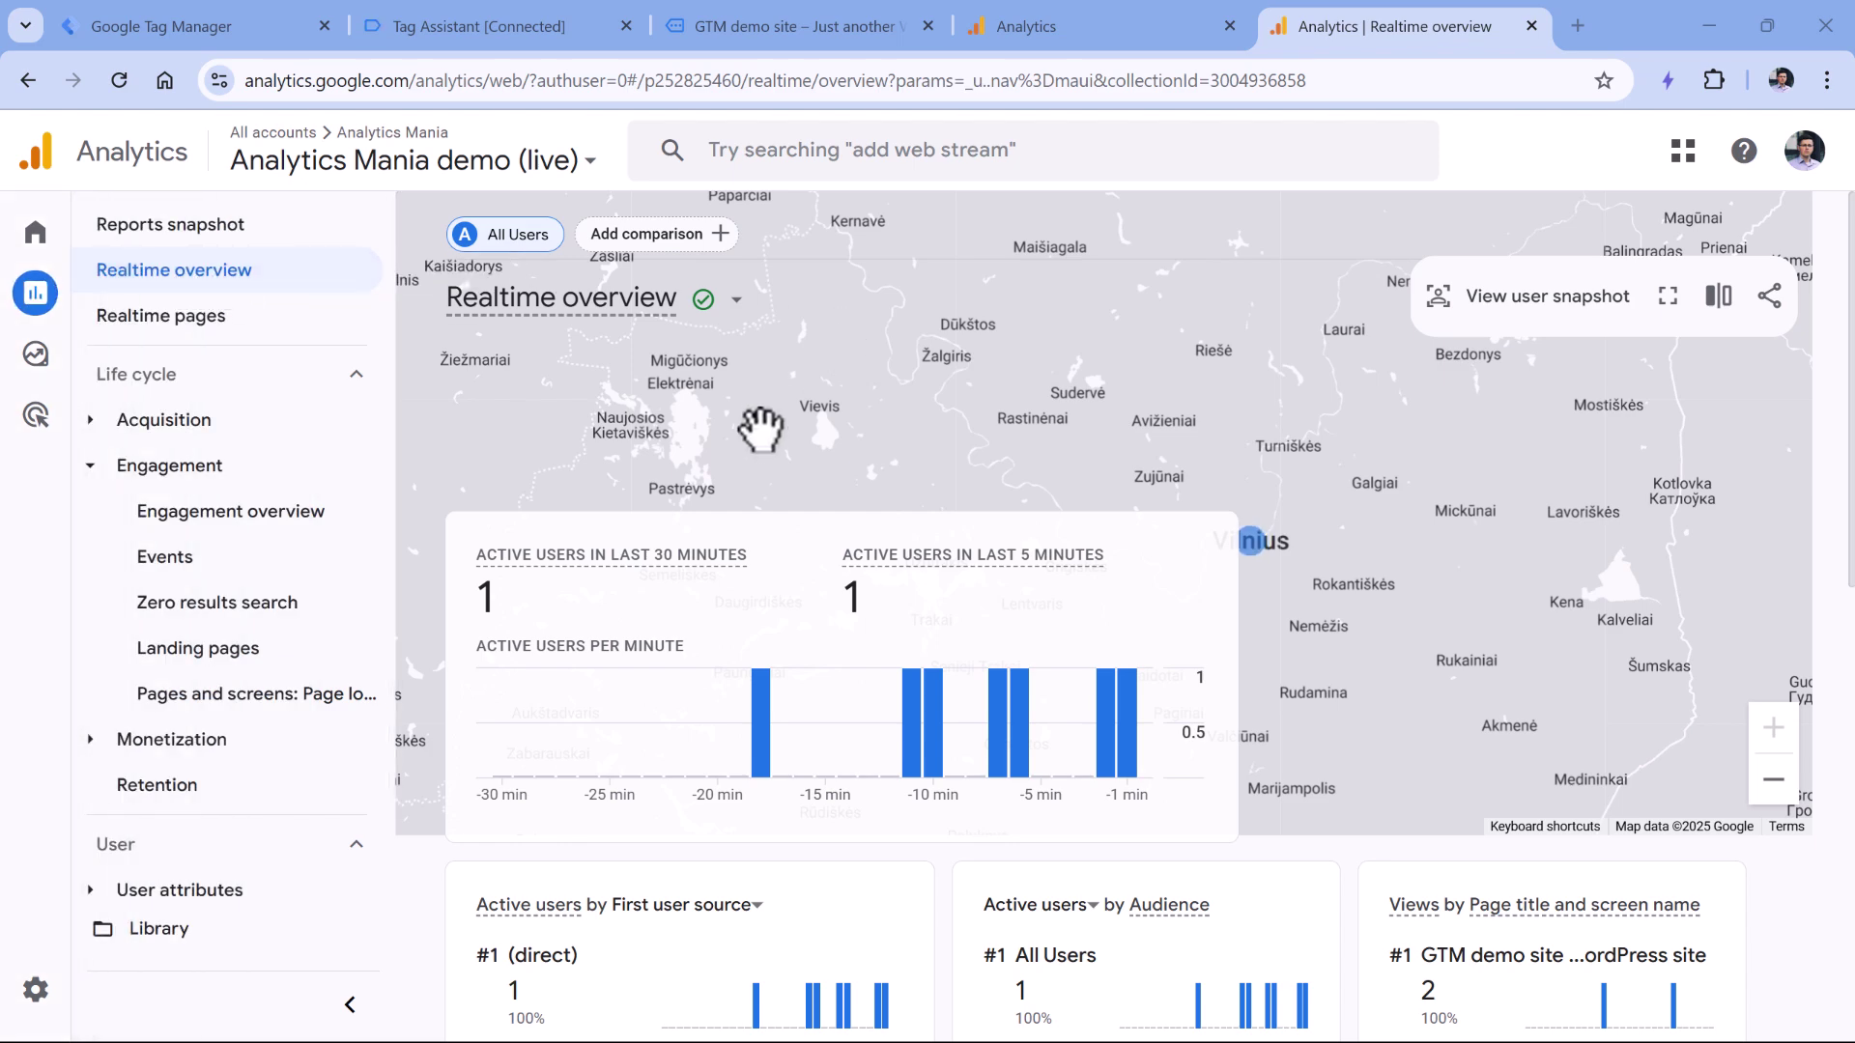
scroll(761, 428, down, 10)
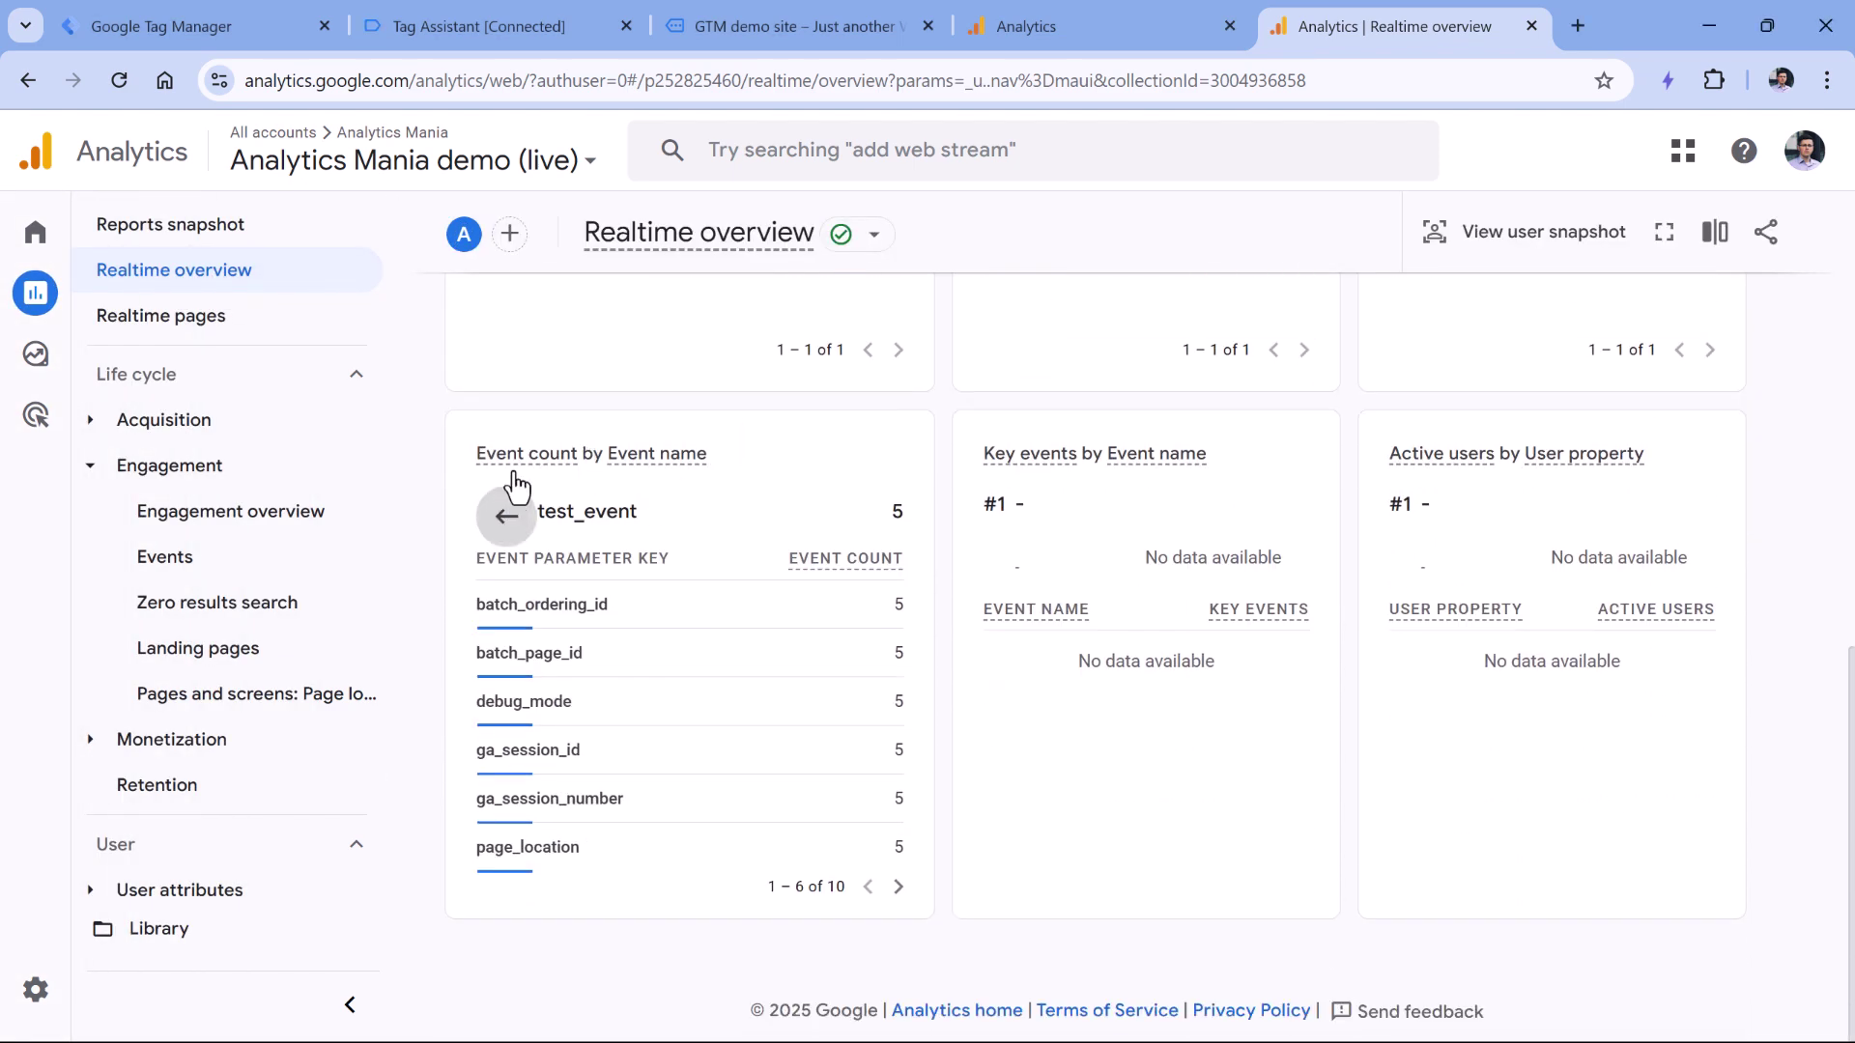
click(506, 512)
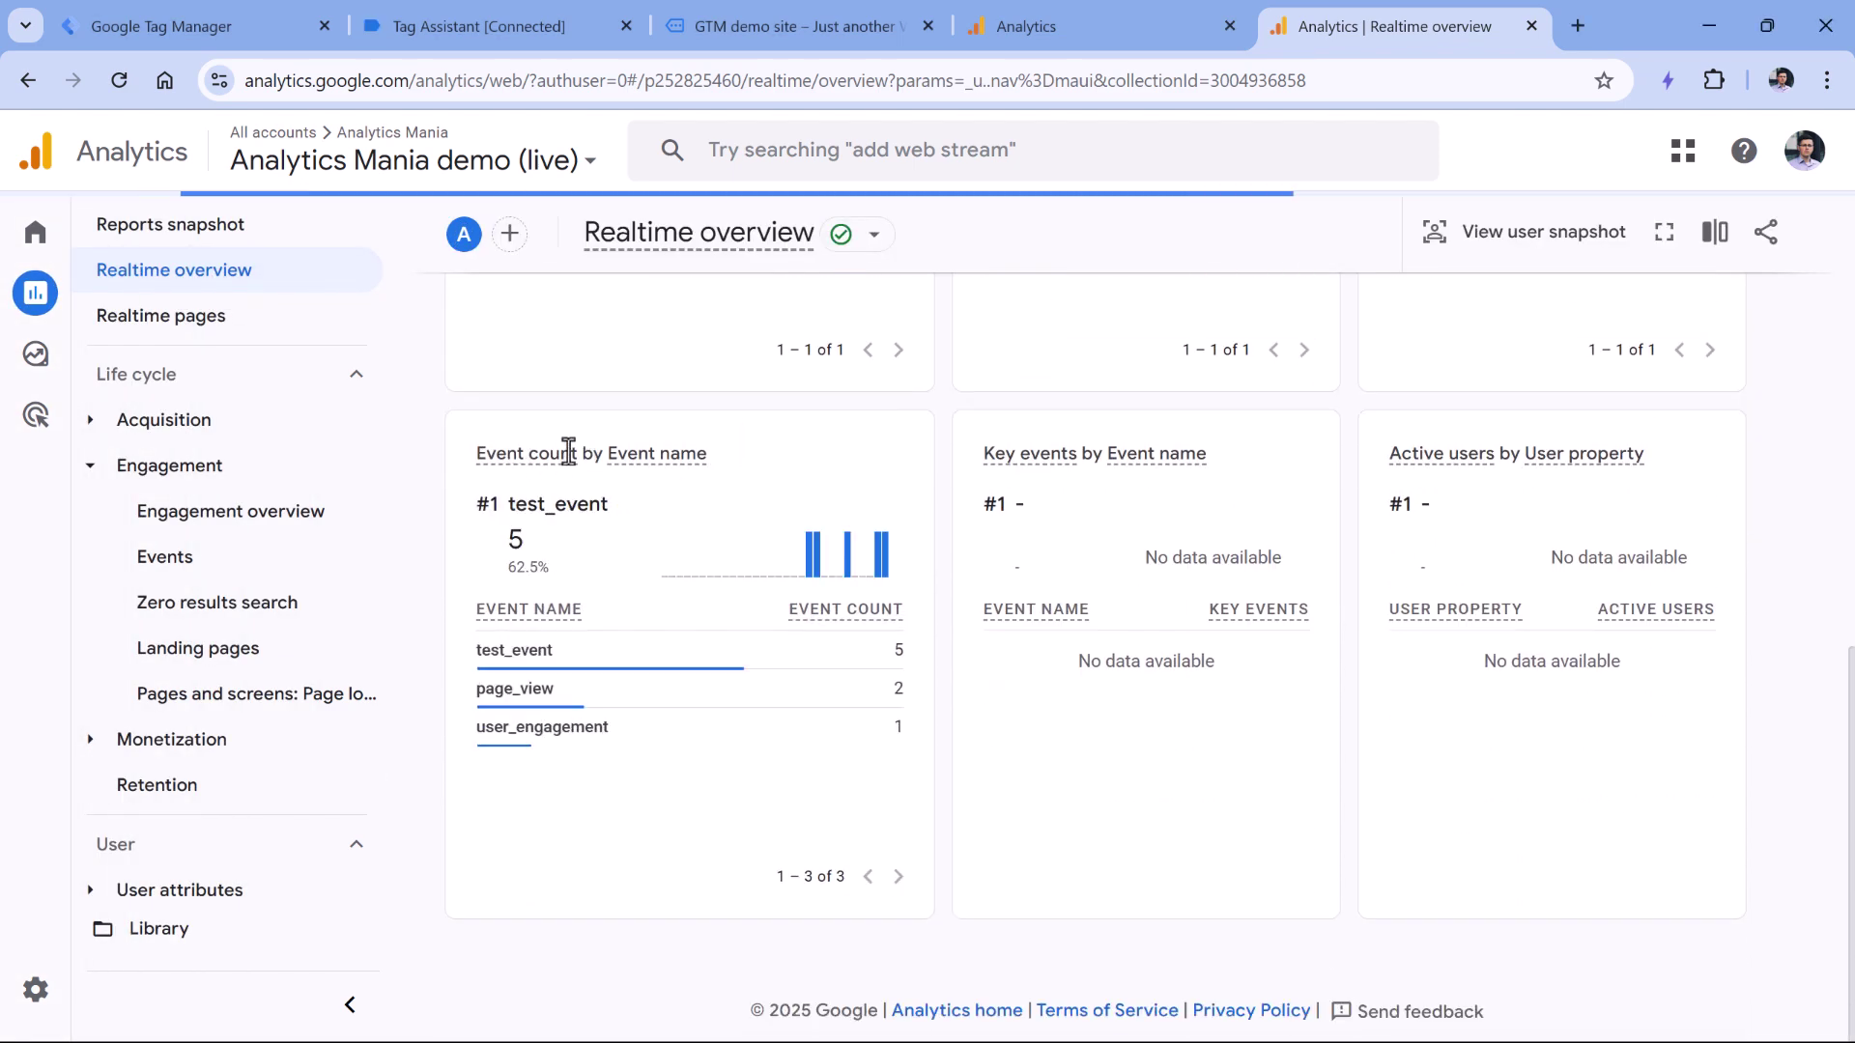
click(538, 650)
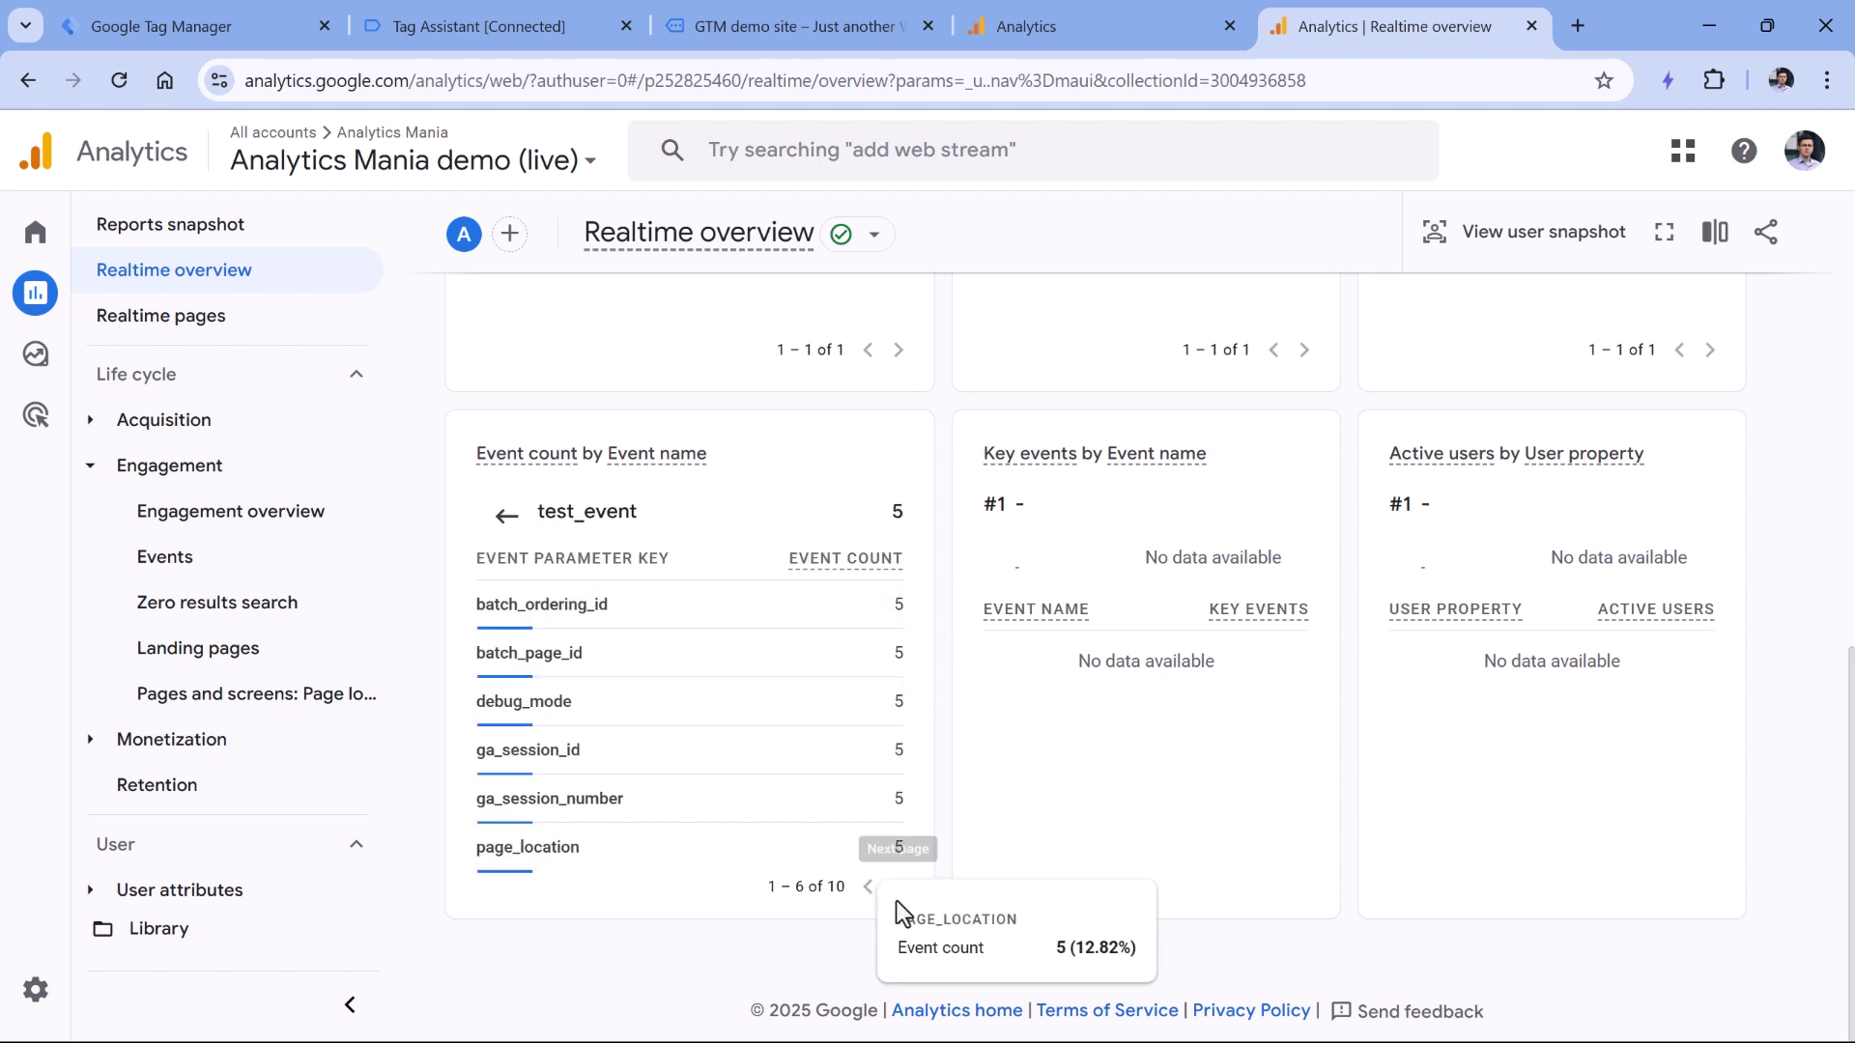
click(897, 887)
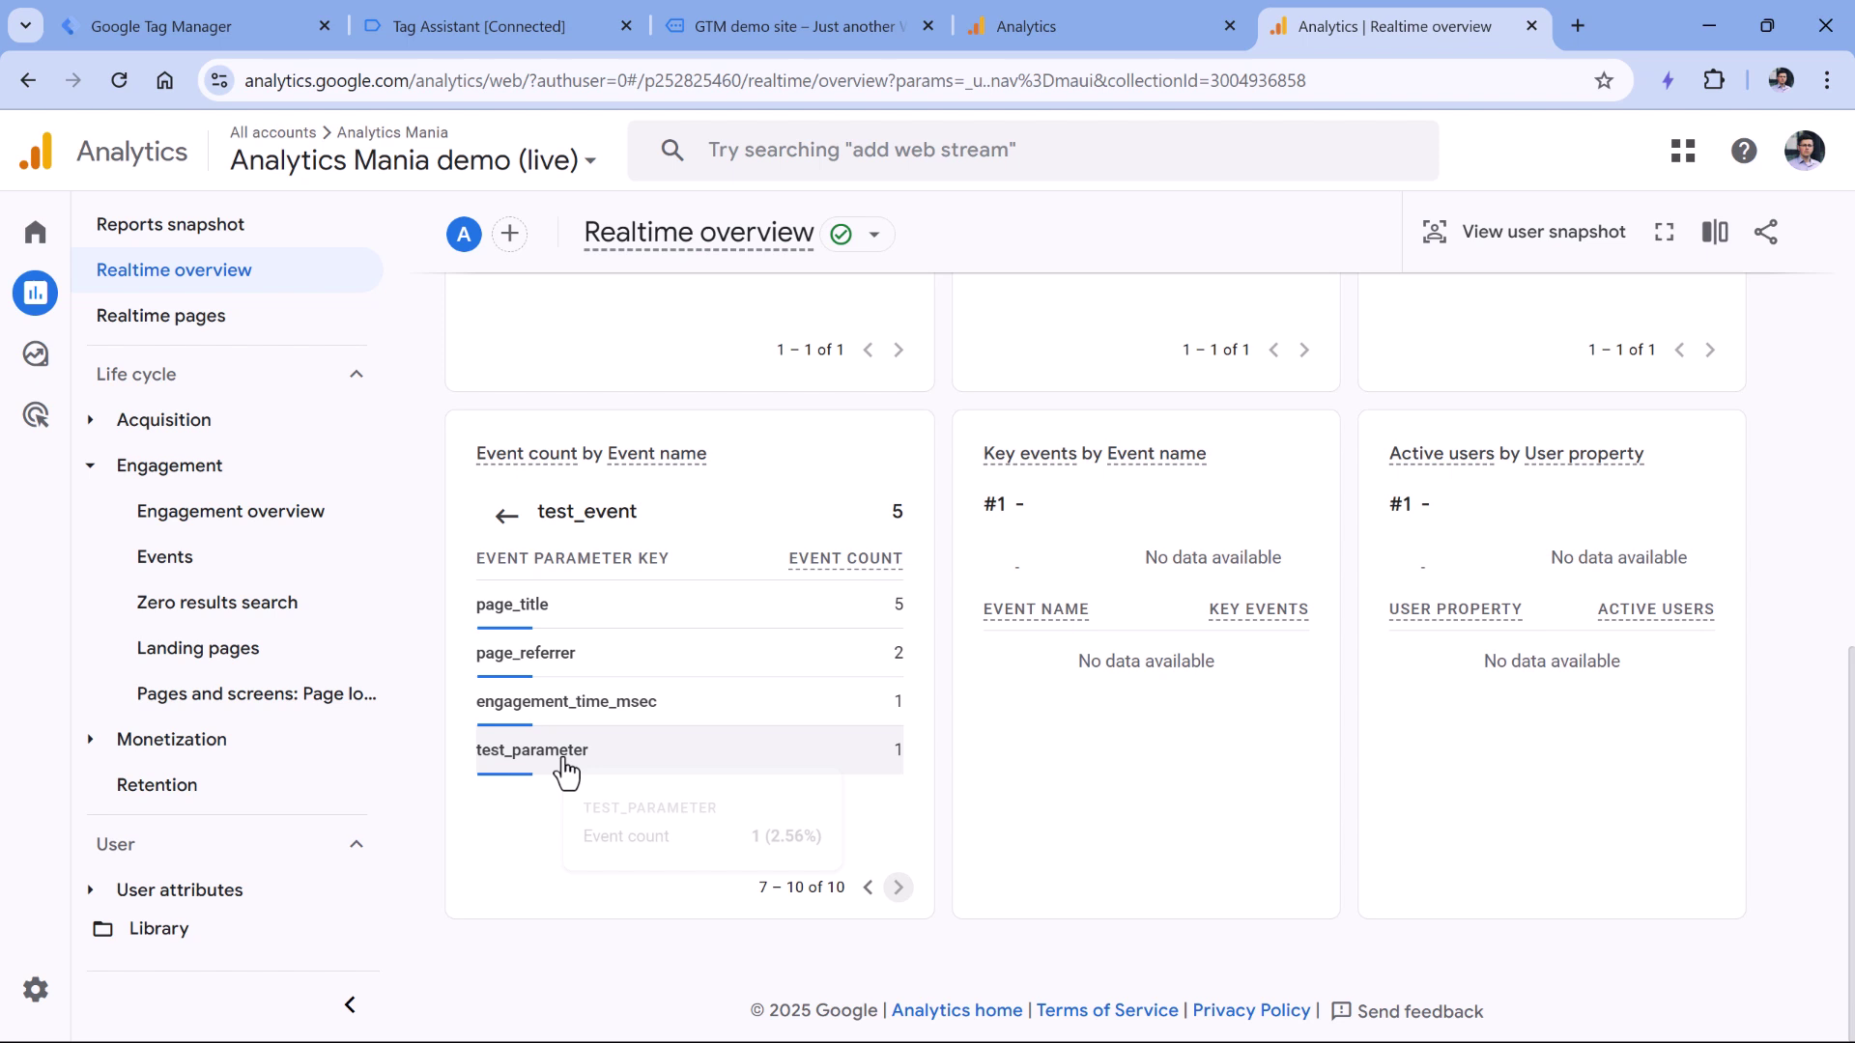
mouse_move(580, 770)
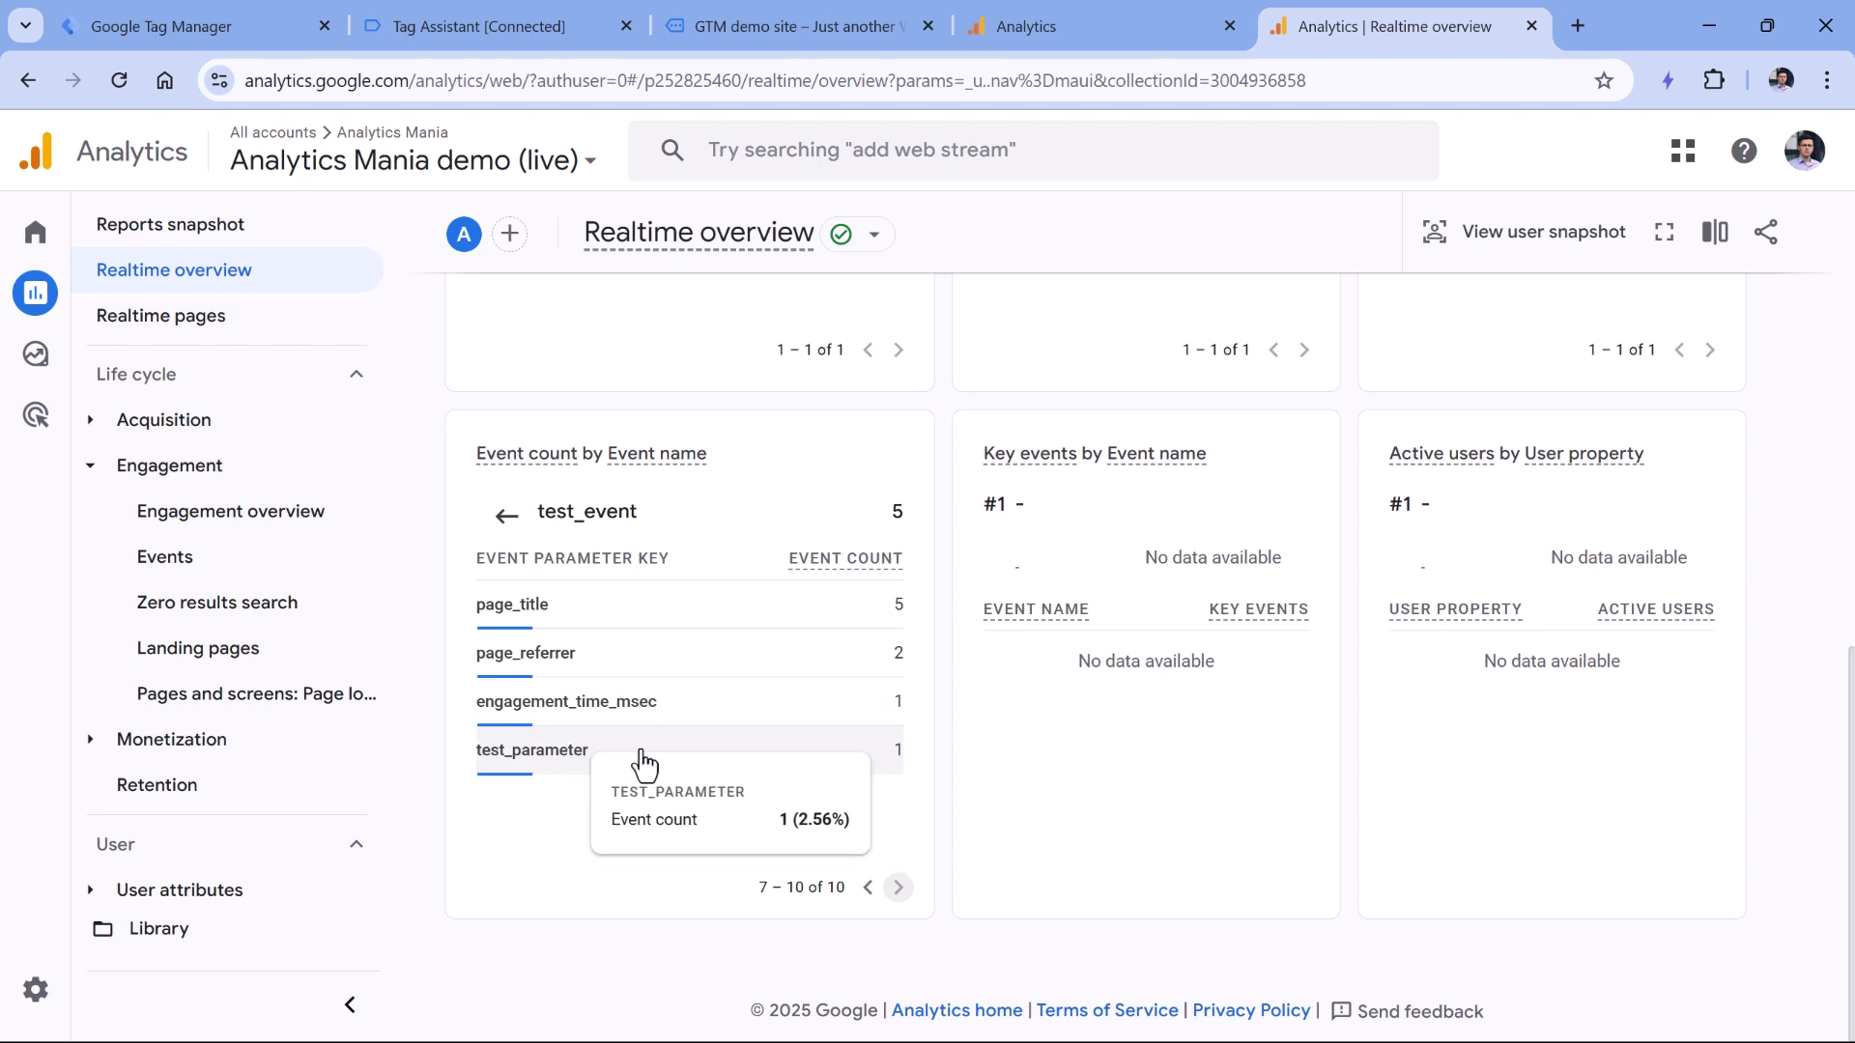
mouse_move(707, 623)
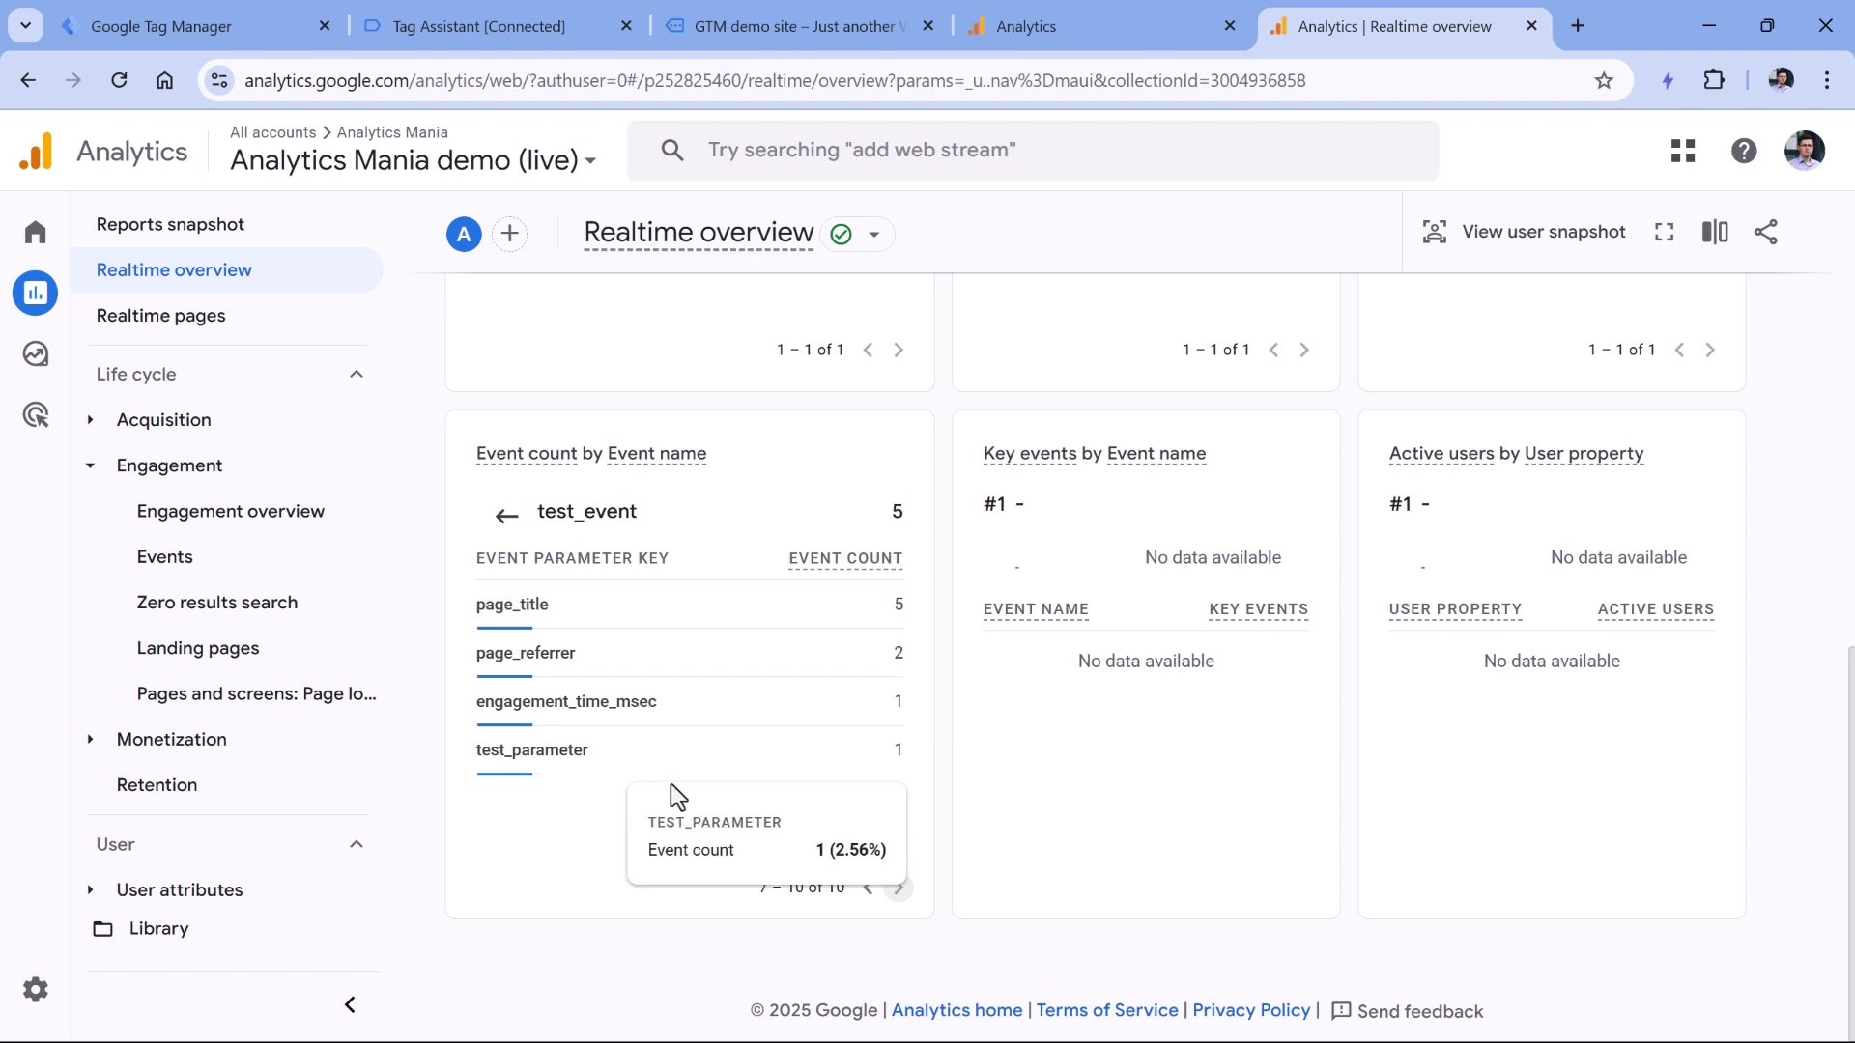
Step: Open the page_view event report and show the last-30-minute values for batch_ordering_id
click(194, 570)
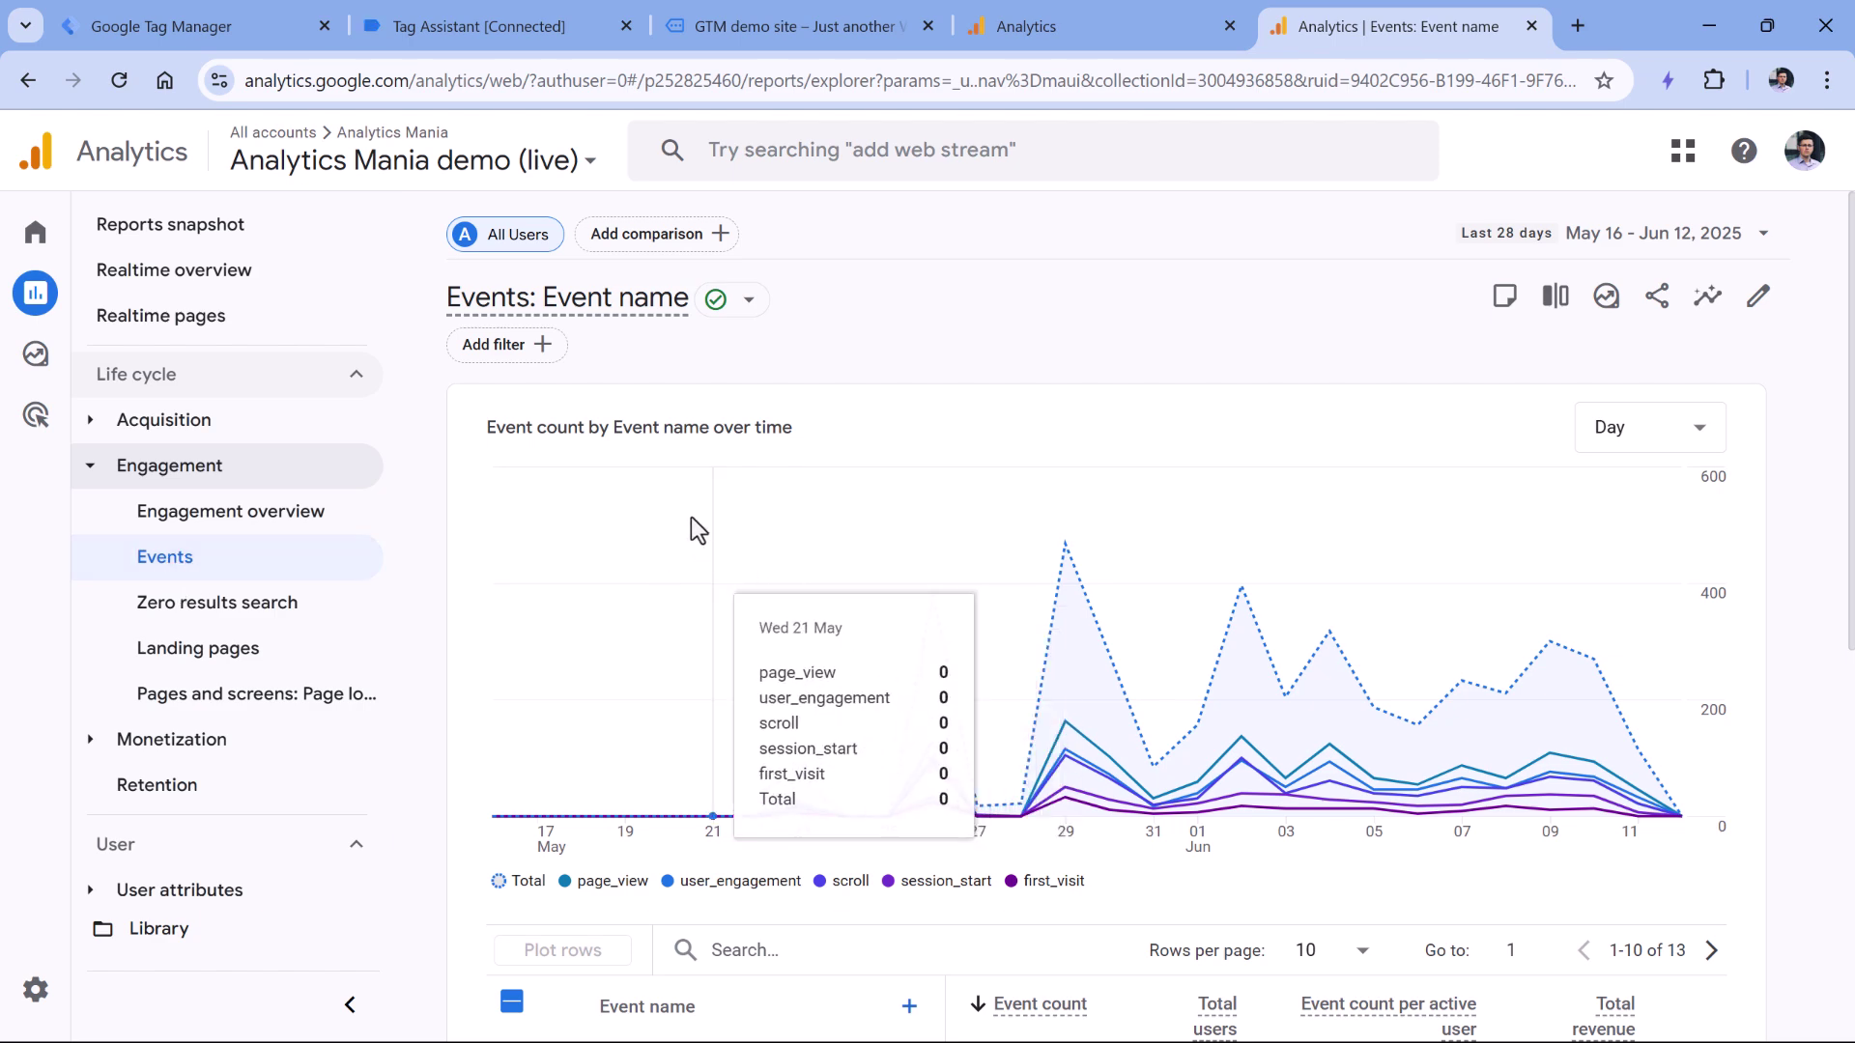
scroll(691, 518, down, 7)
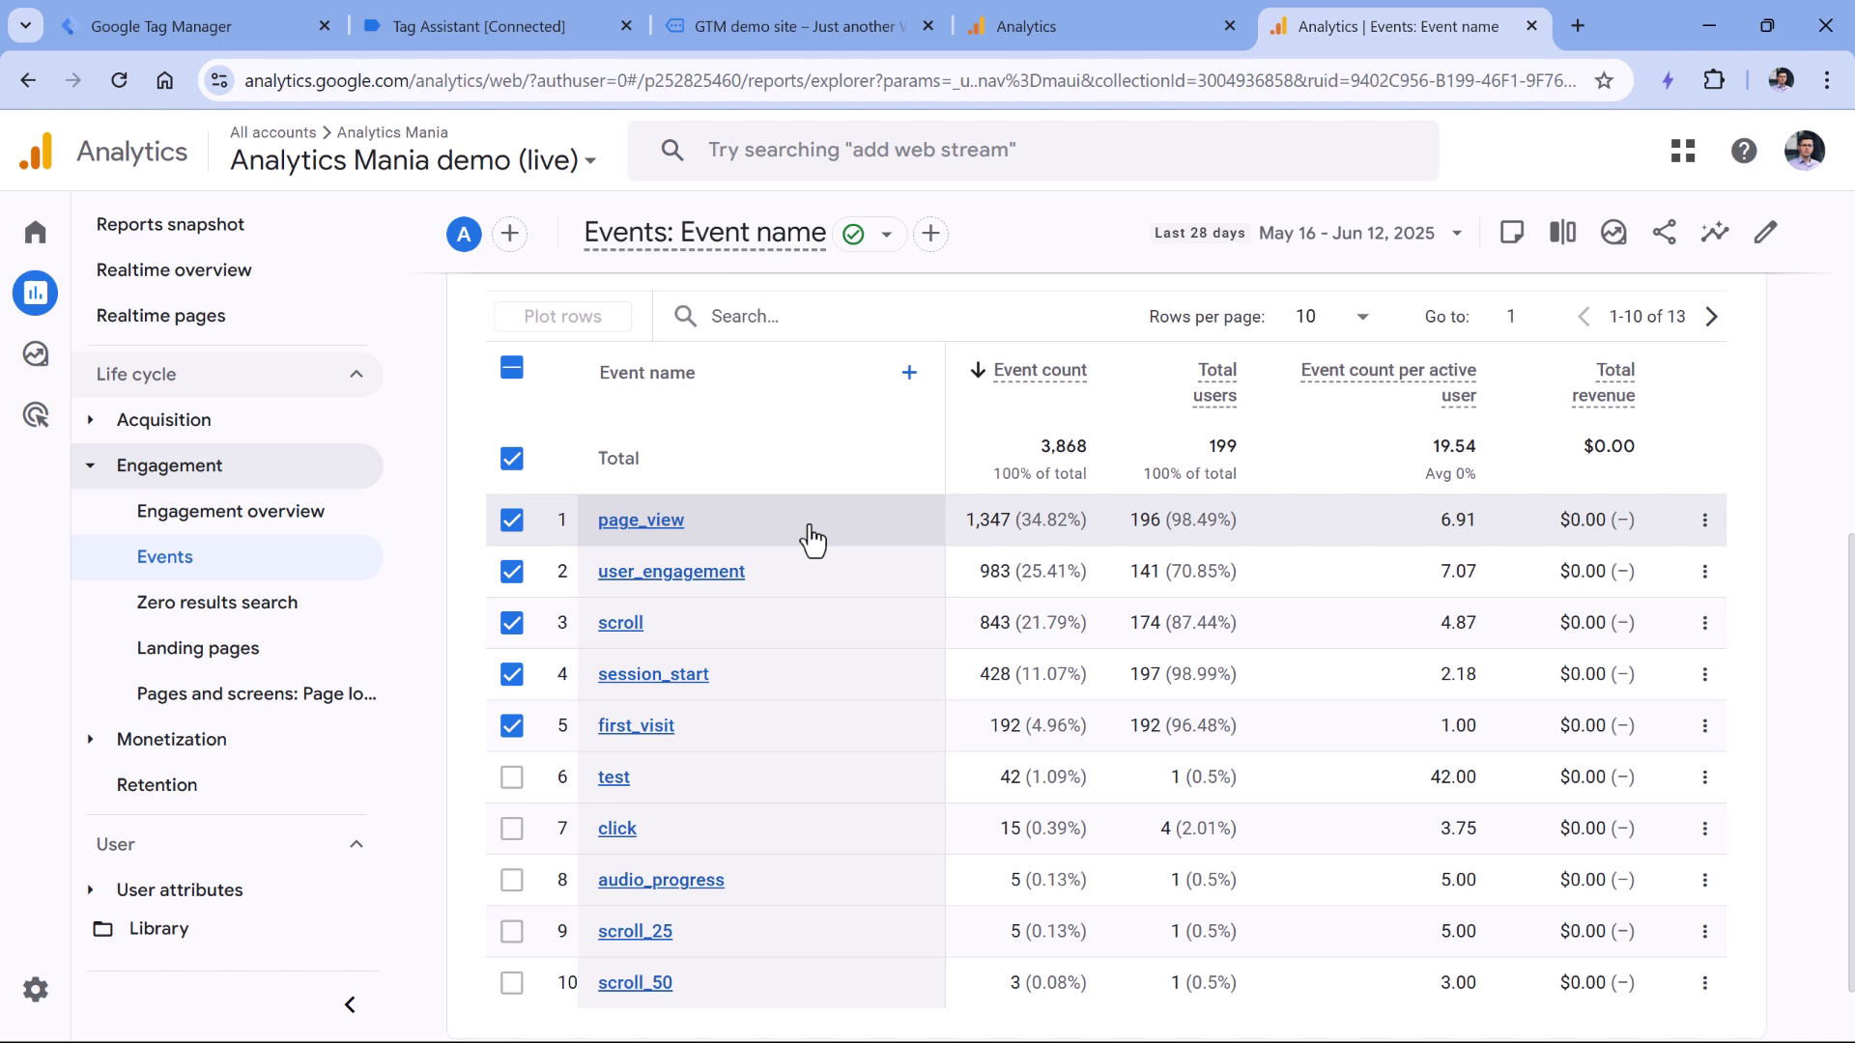
click(642, 528)
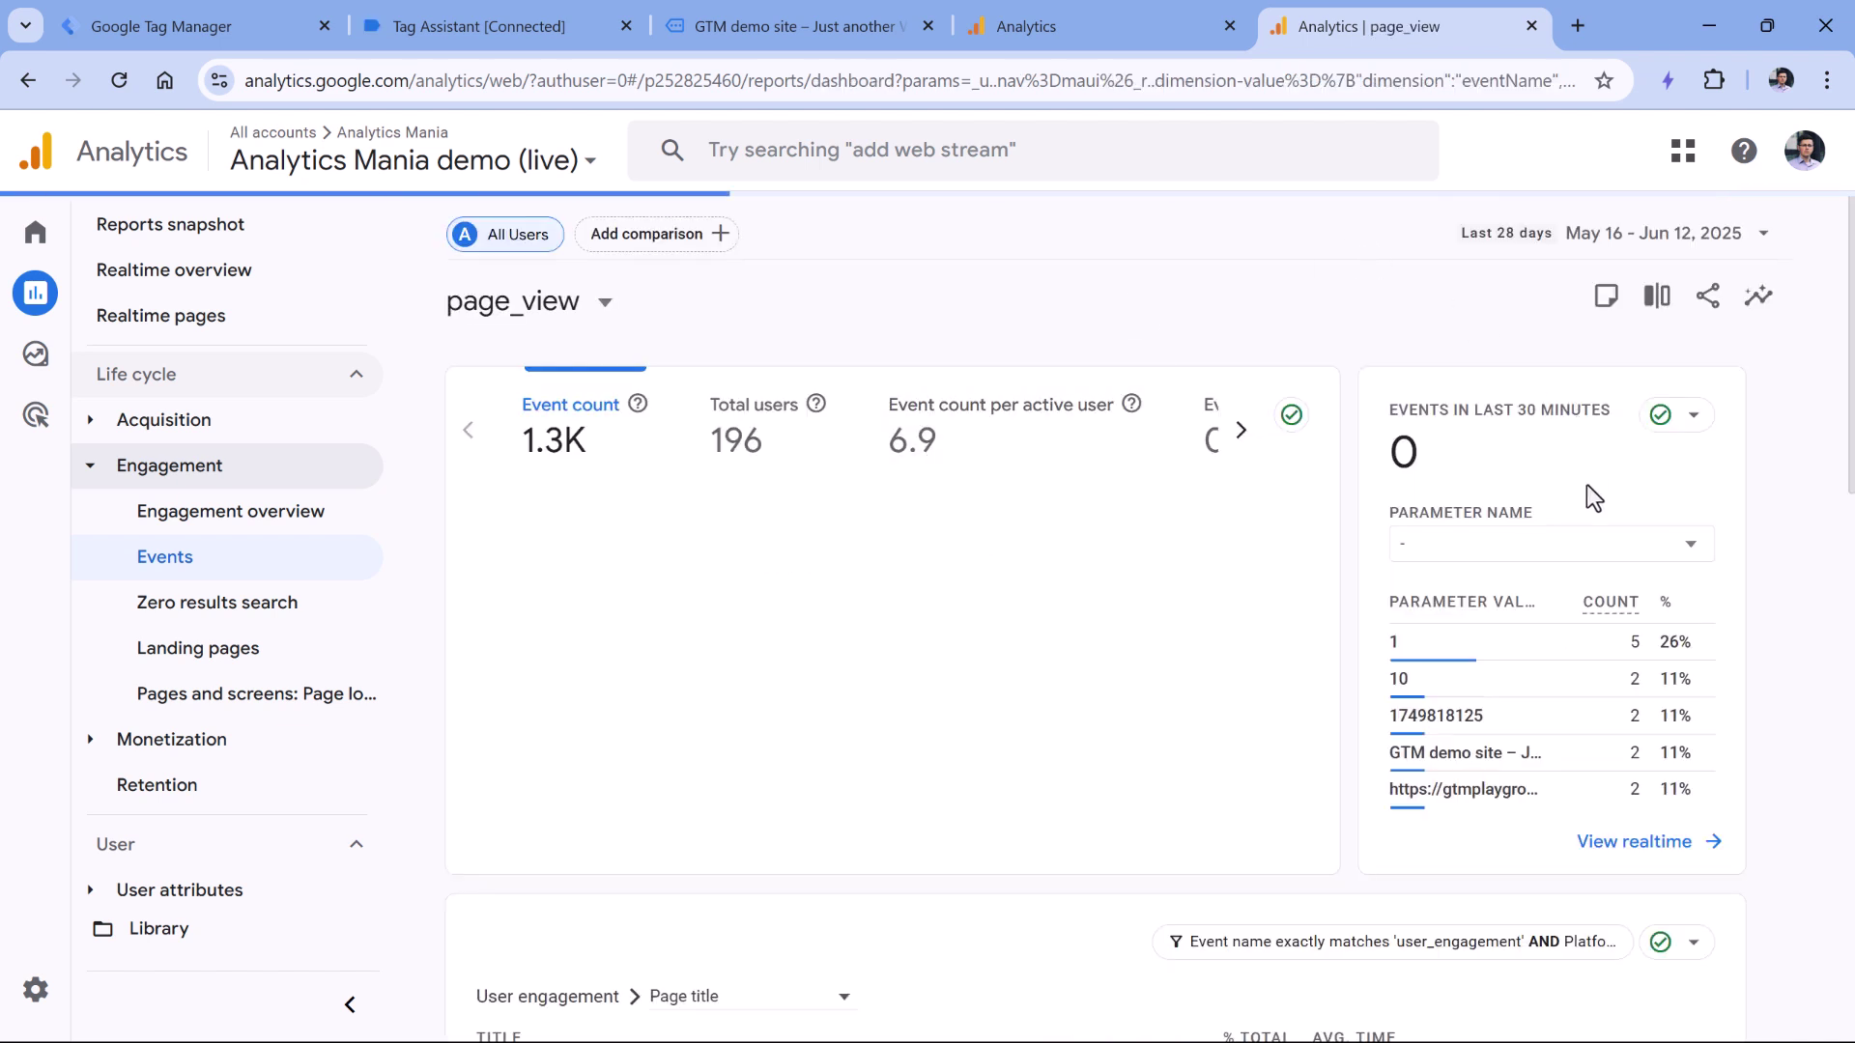
click(1580, 556)
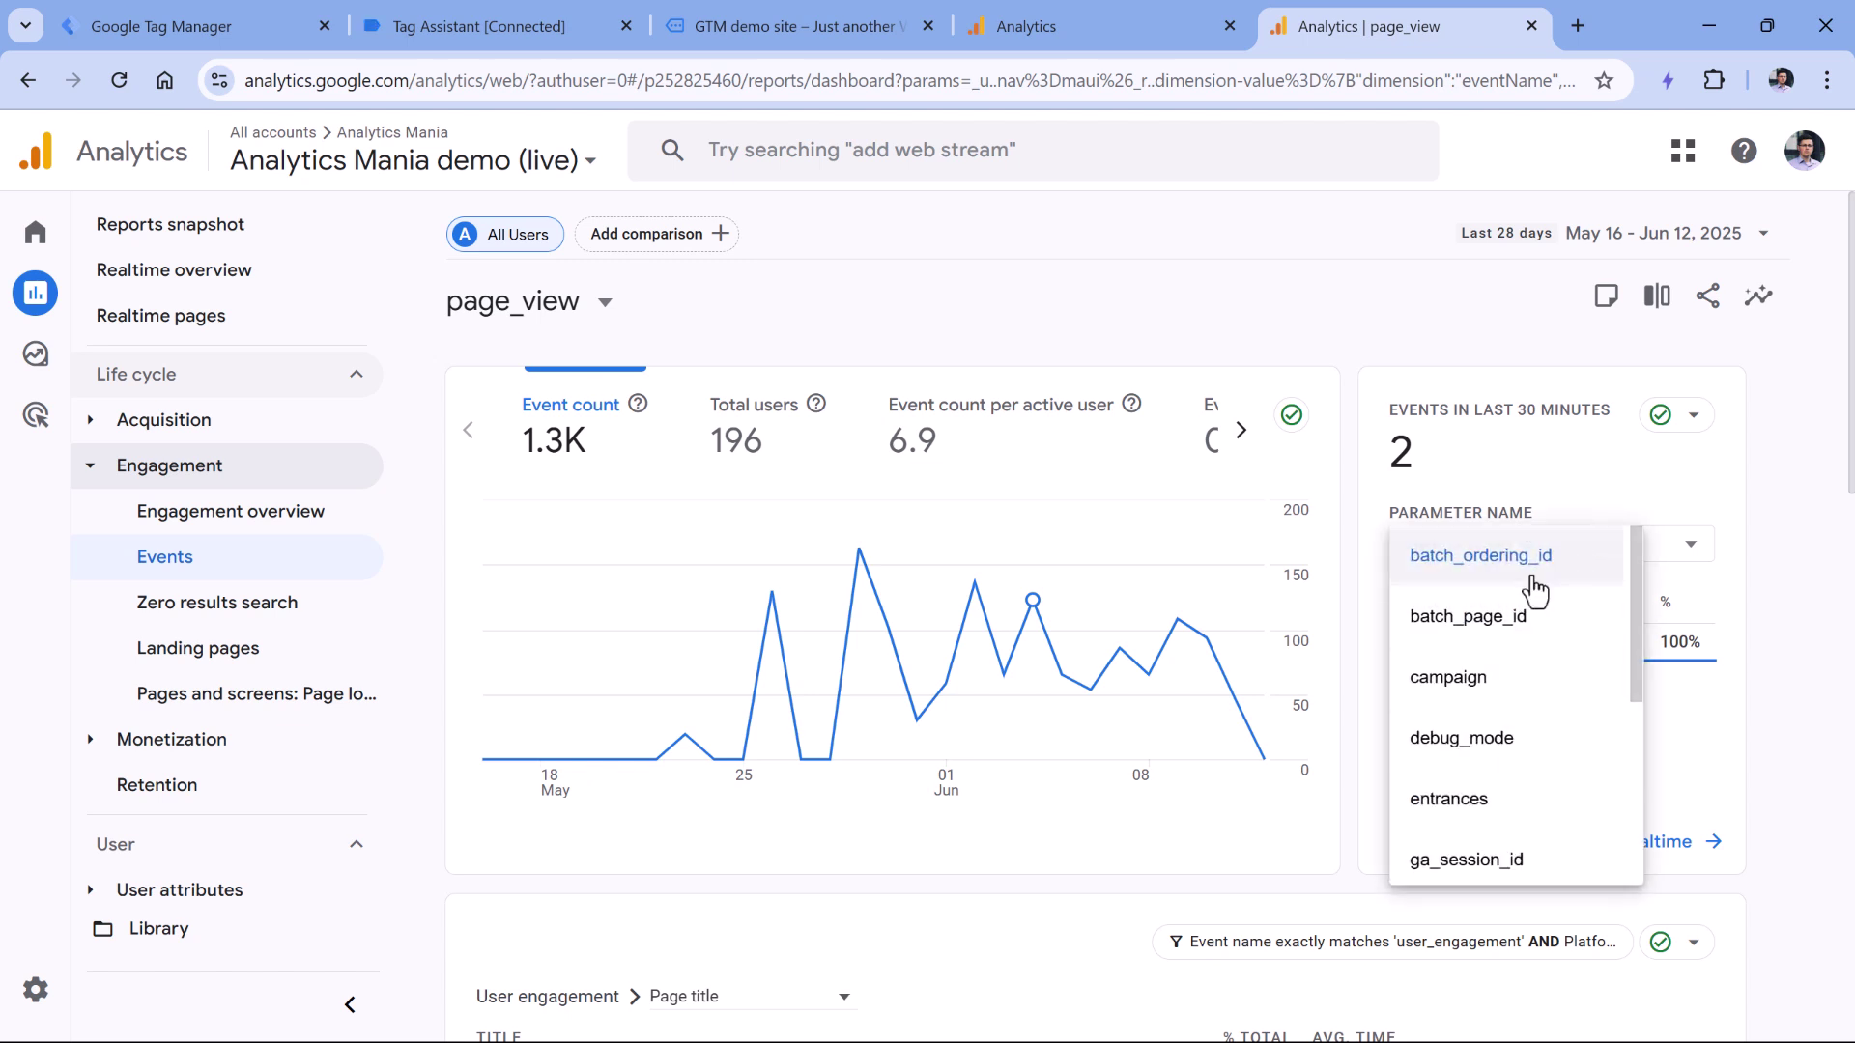
scroll(1532, 634, down, 3)
scroll(1538, 634, up, 3)
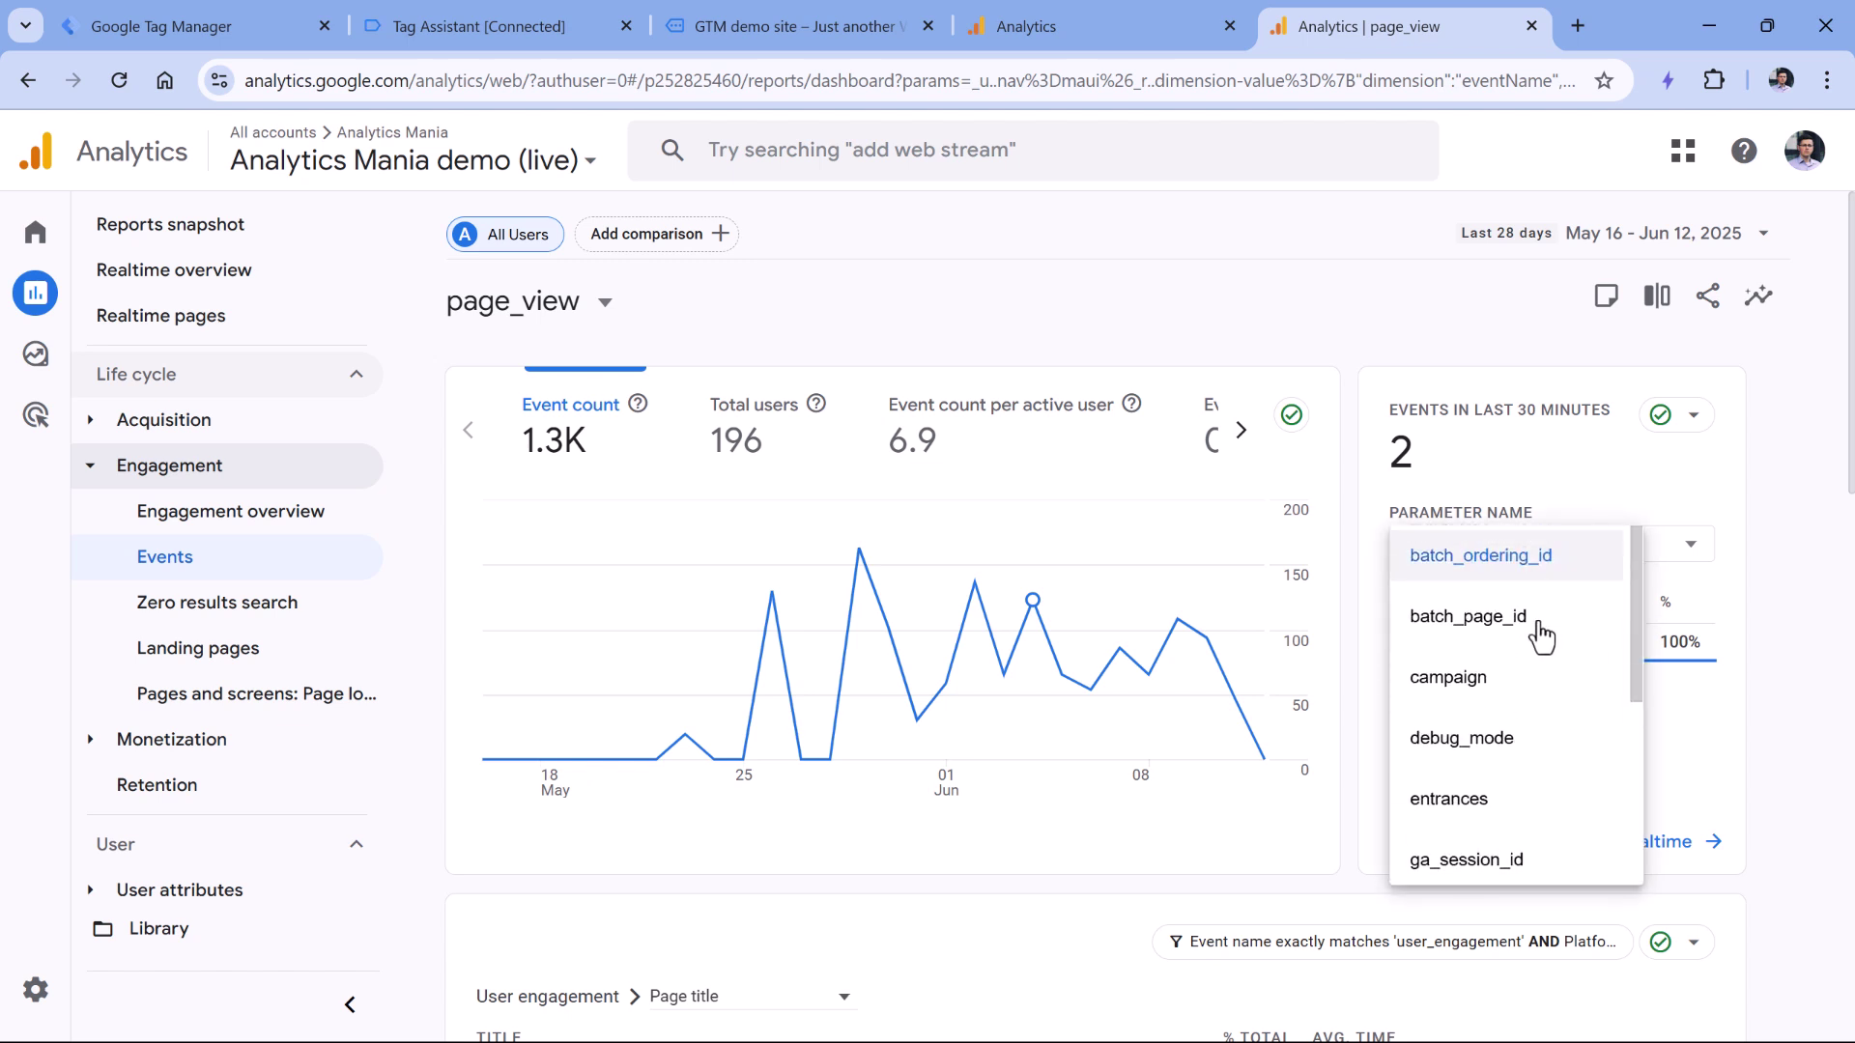
click(1760, 506)
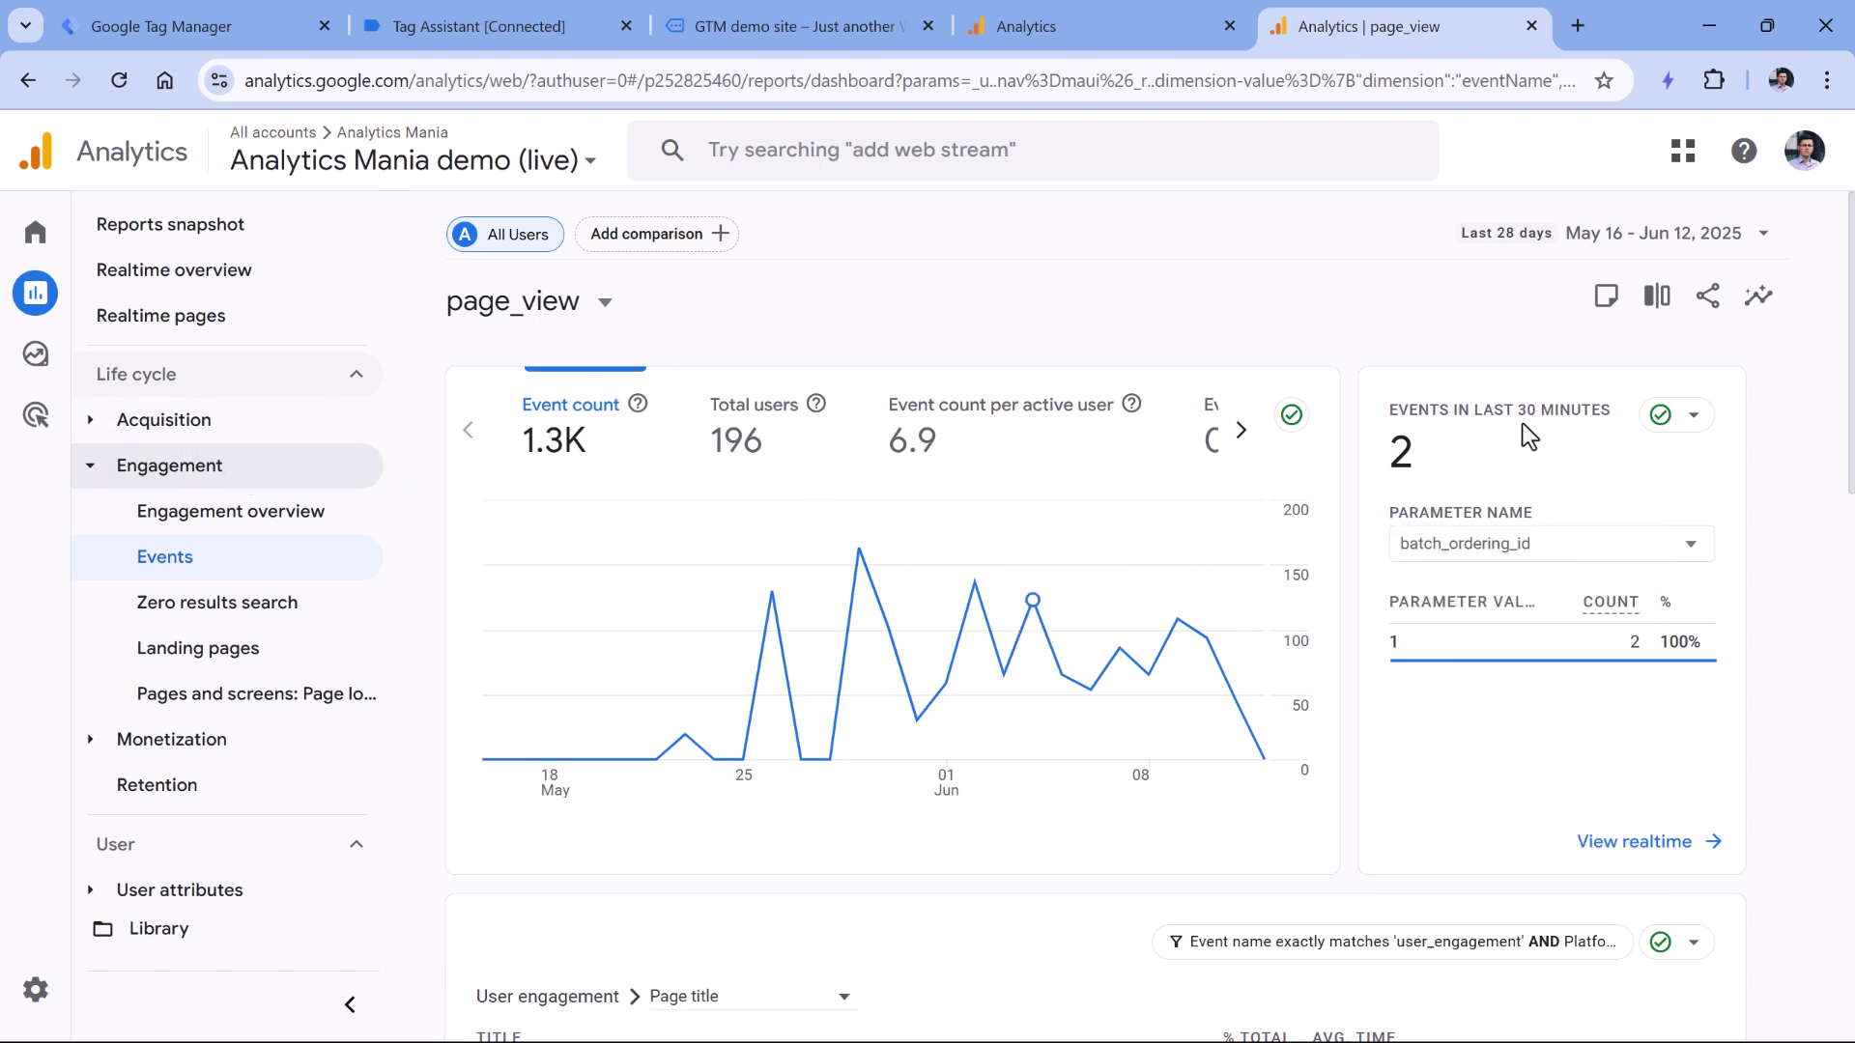
Step: Highlight the last-30-minutes card heading, then return to the Tag Manager workspace
drag(1483, 410, 1593, 410)
click(1601, 410)
click(240, 27)
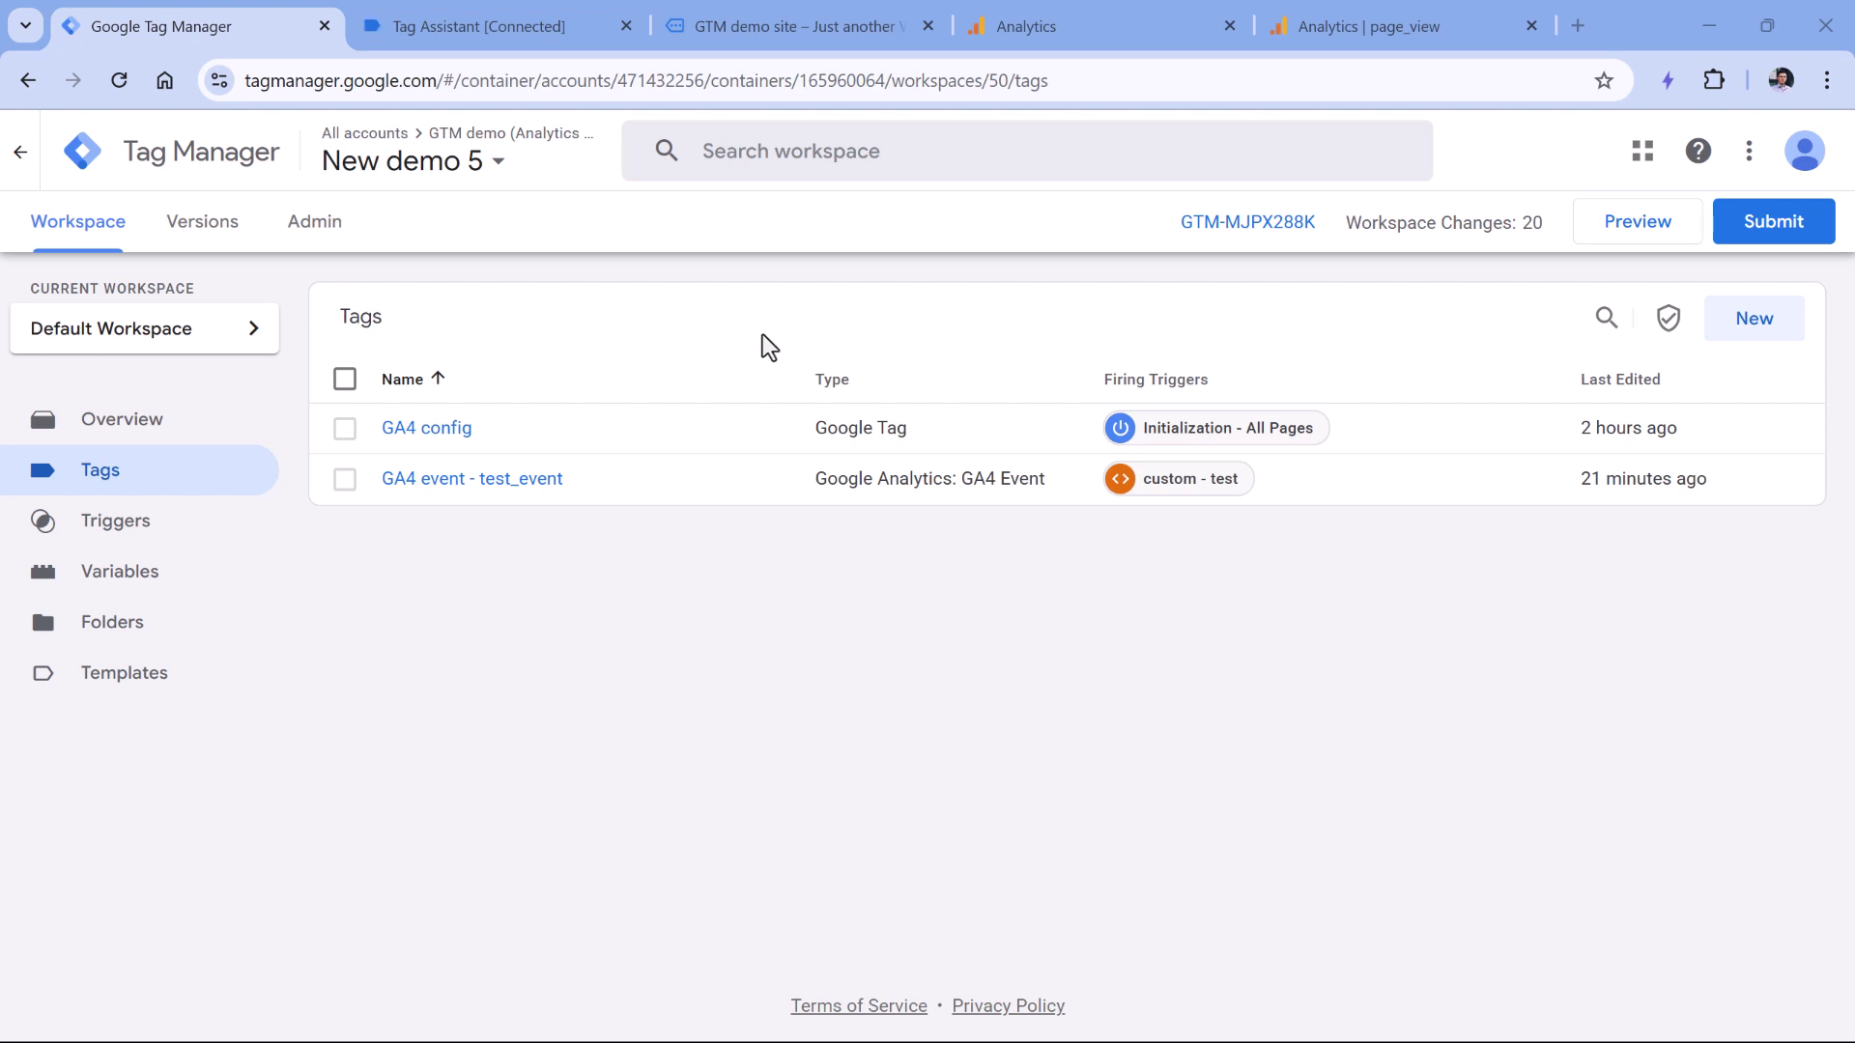
Step: Replace the GA4 event - test_event tag's test_parameter value with long Lorem Ipsum text and save
click(507, 483)
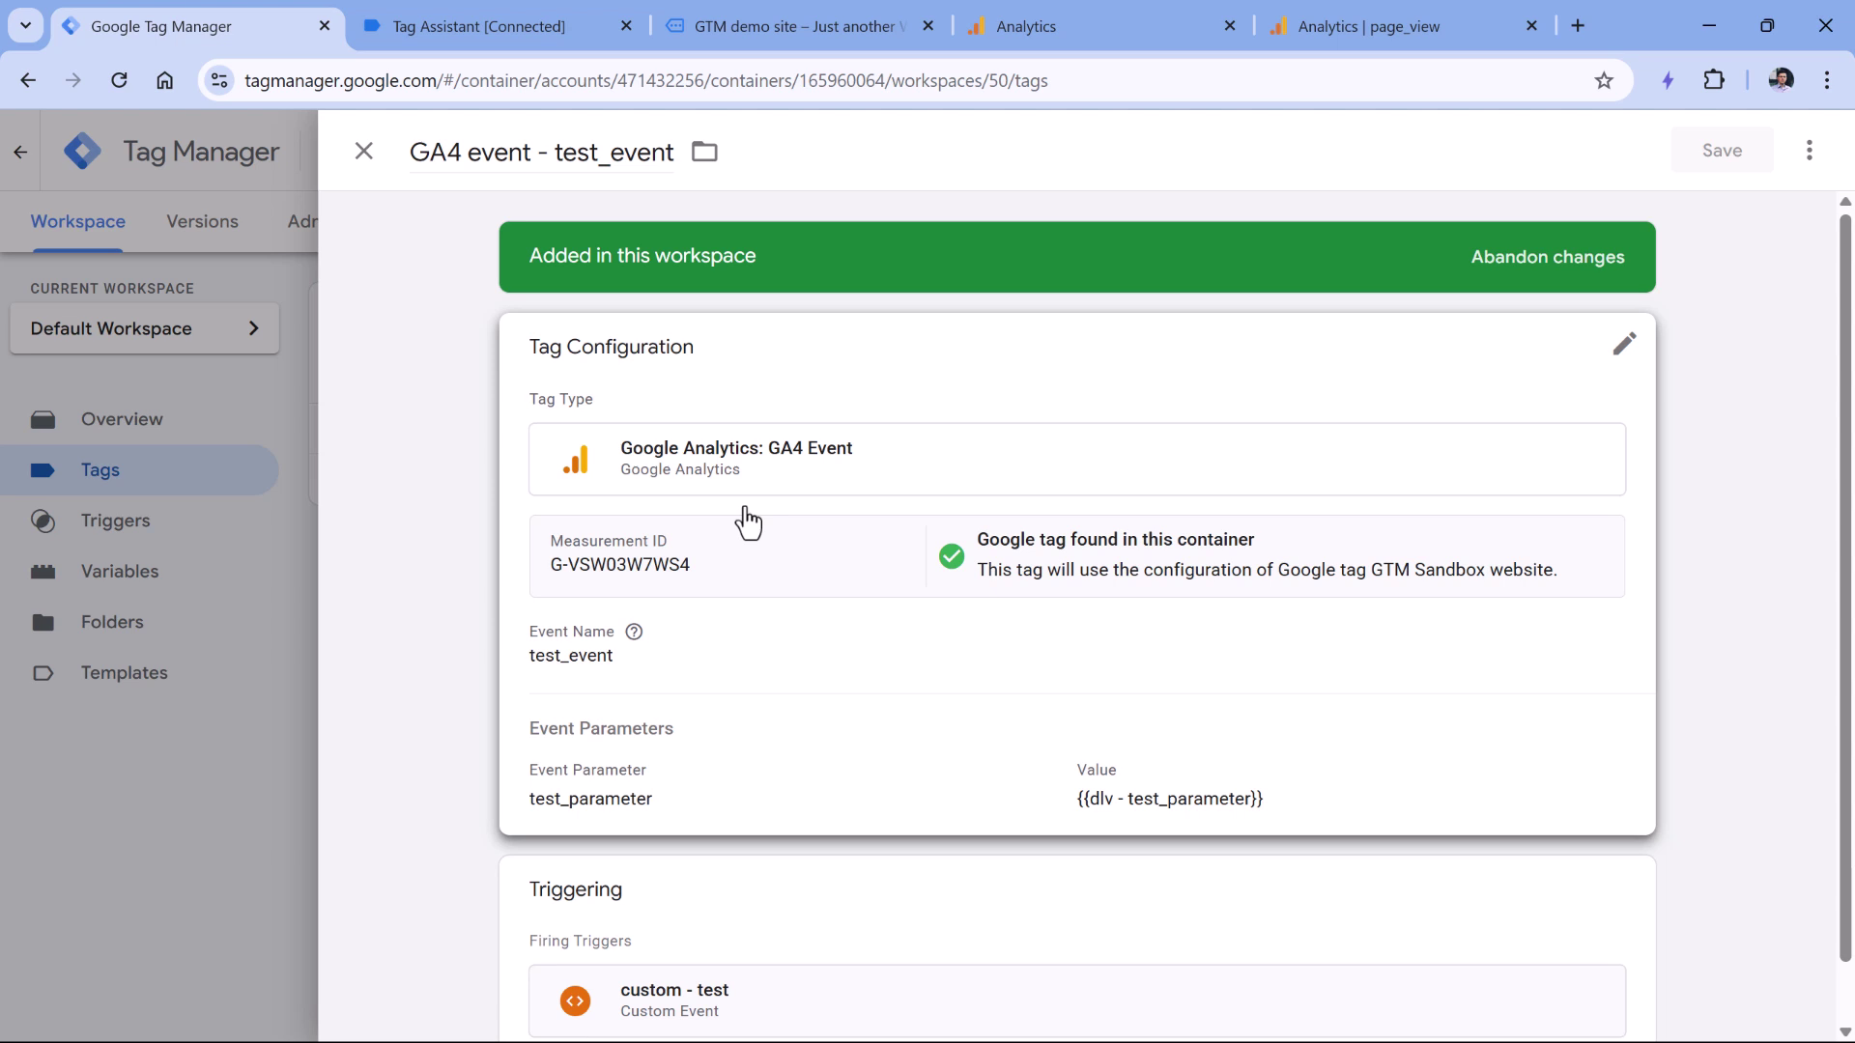
click(1229, 811)
scroll(1143, 687, down, 4)
click(1166, 638)
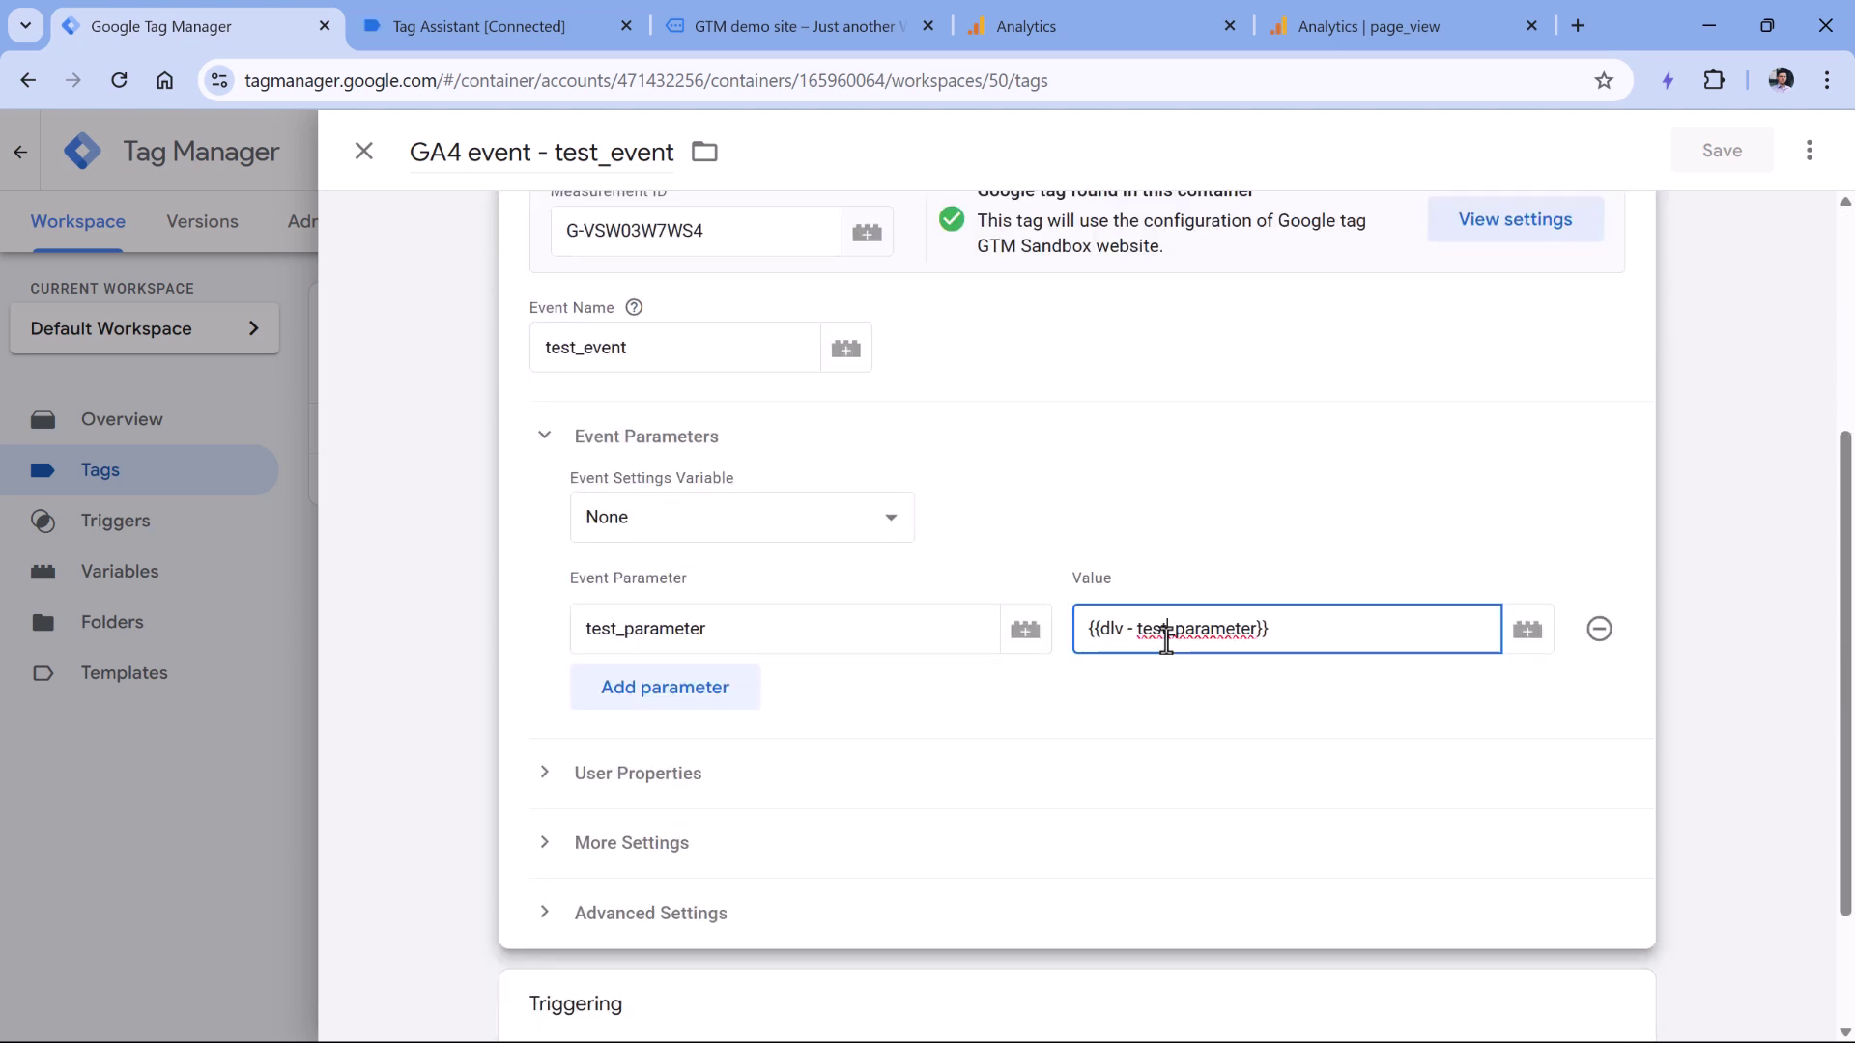
key(ctrl+a)
text(Lorem Ipsum is simply dummy text of the printing and typesetting industry. Lorem Ipsum has been the industry's standard dummy text ever since the 1500s, when an unknown printer took a galley of type and scrambled it to make a type specimen book. It has survived not only five centuries, but also the leap)
triple_click(1163, 630)
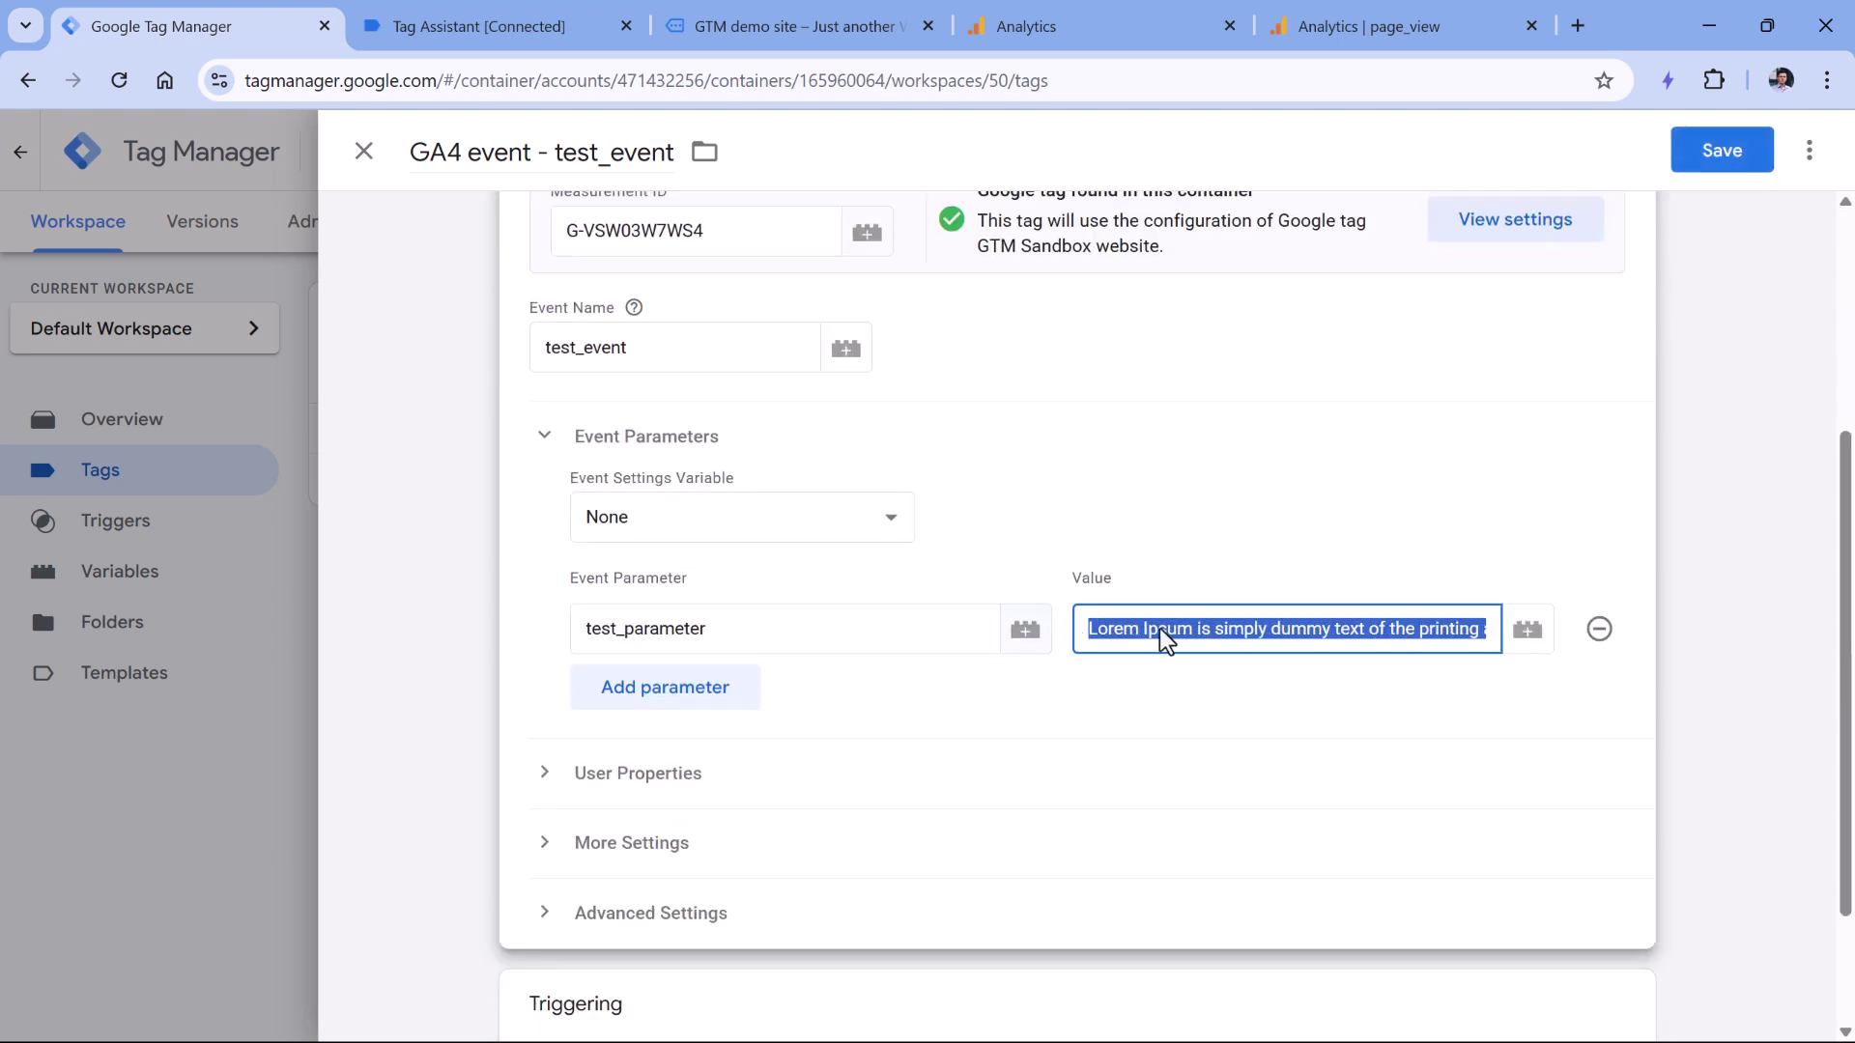
click(1730, 160)
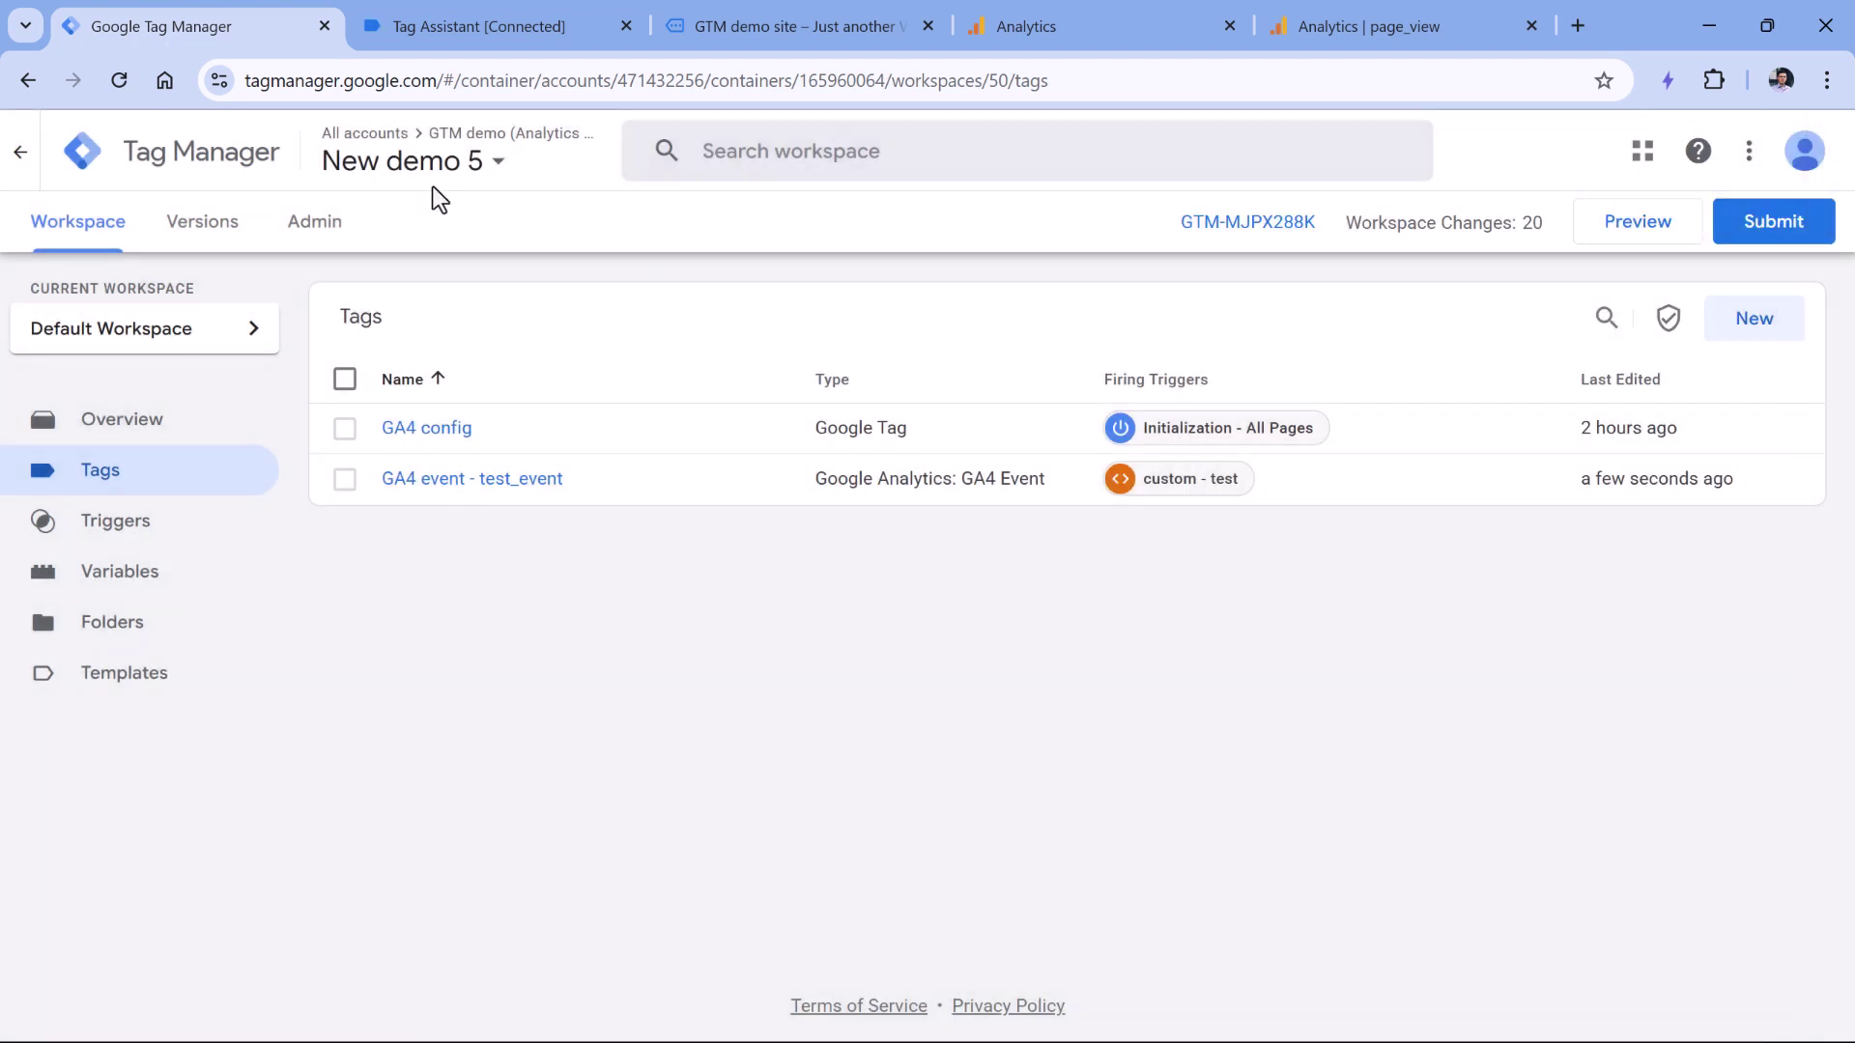
click(754, 31)
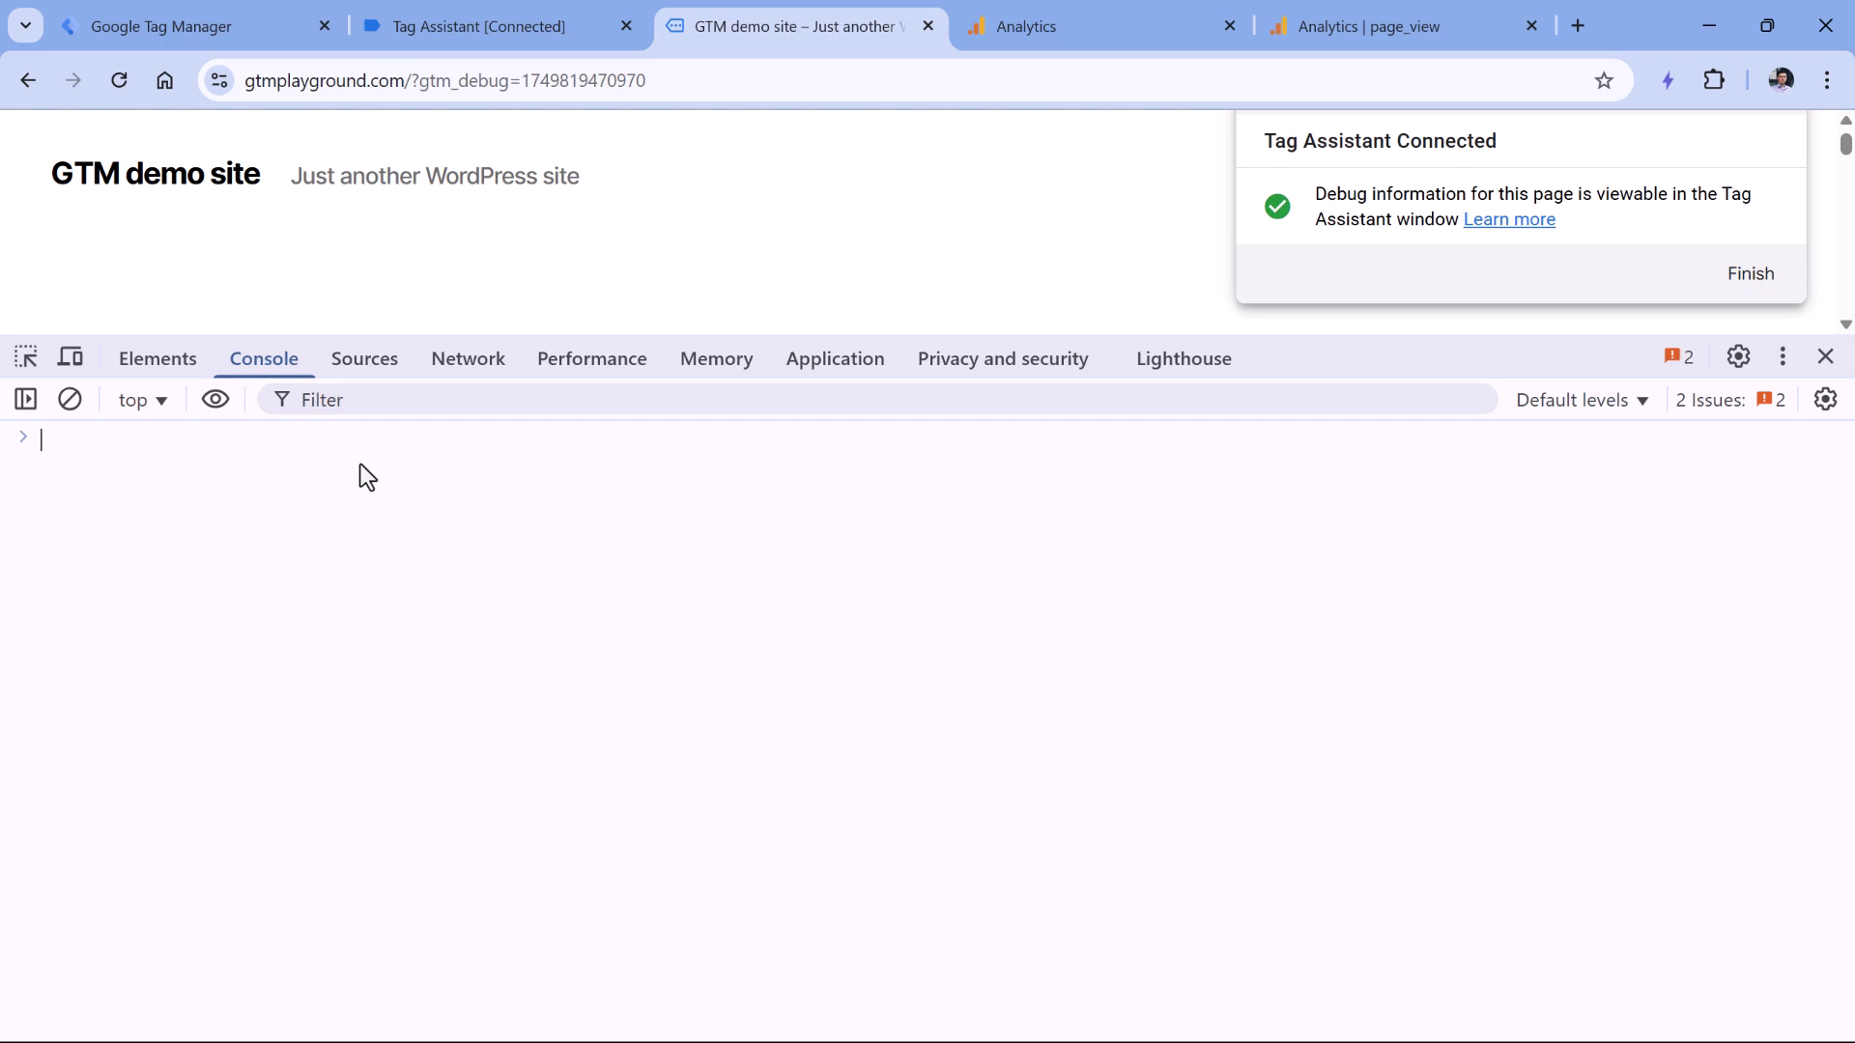
Step: Push a test event through dataLayer.push in the demo site's console
text(dataLayer.push({     'event' : 'test',     'test_parameter' : 'premium'  }))
key(Return)
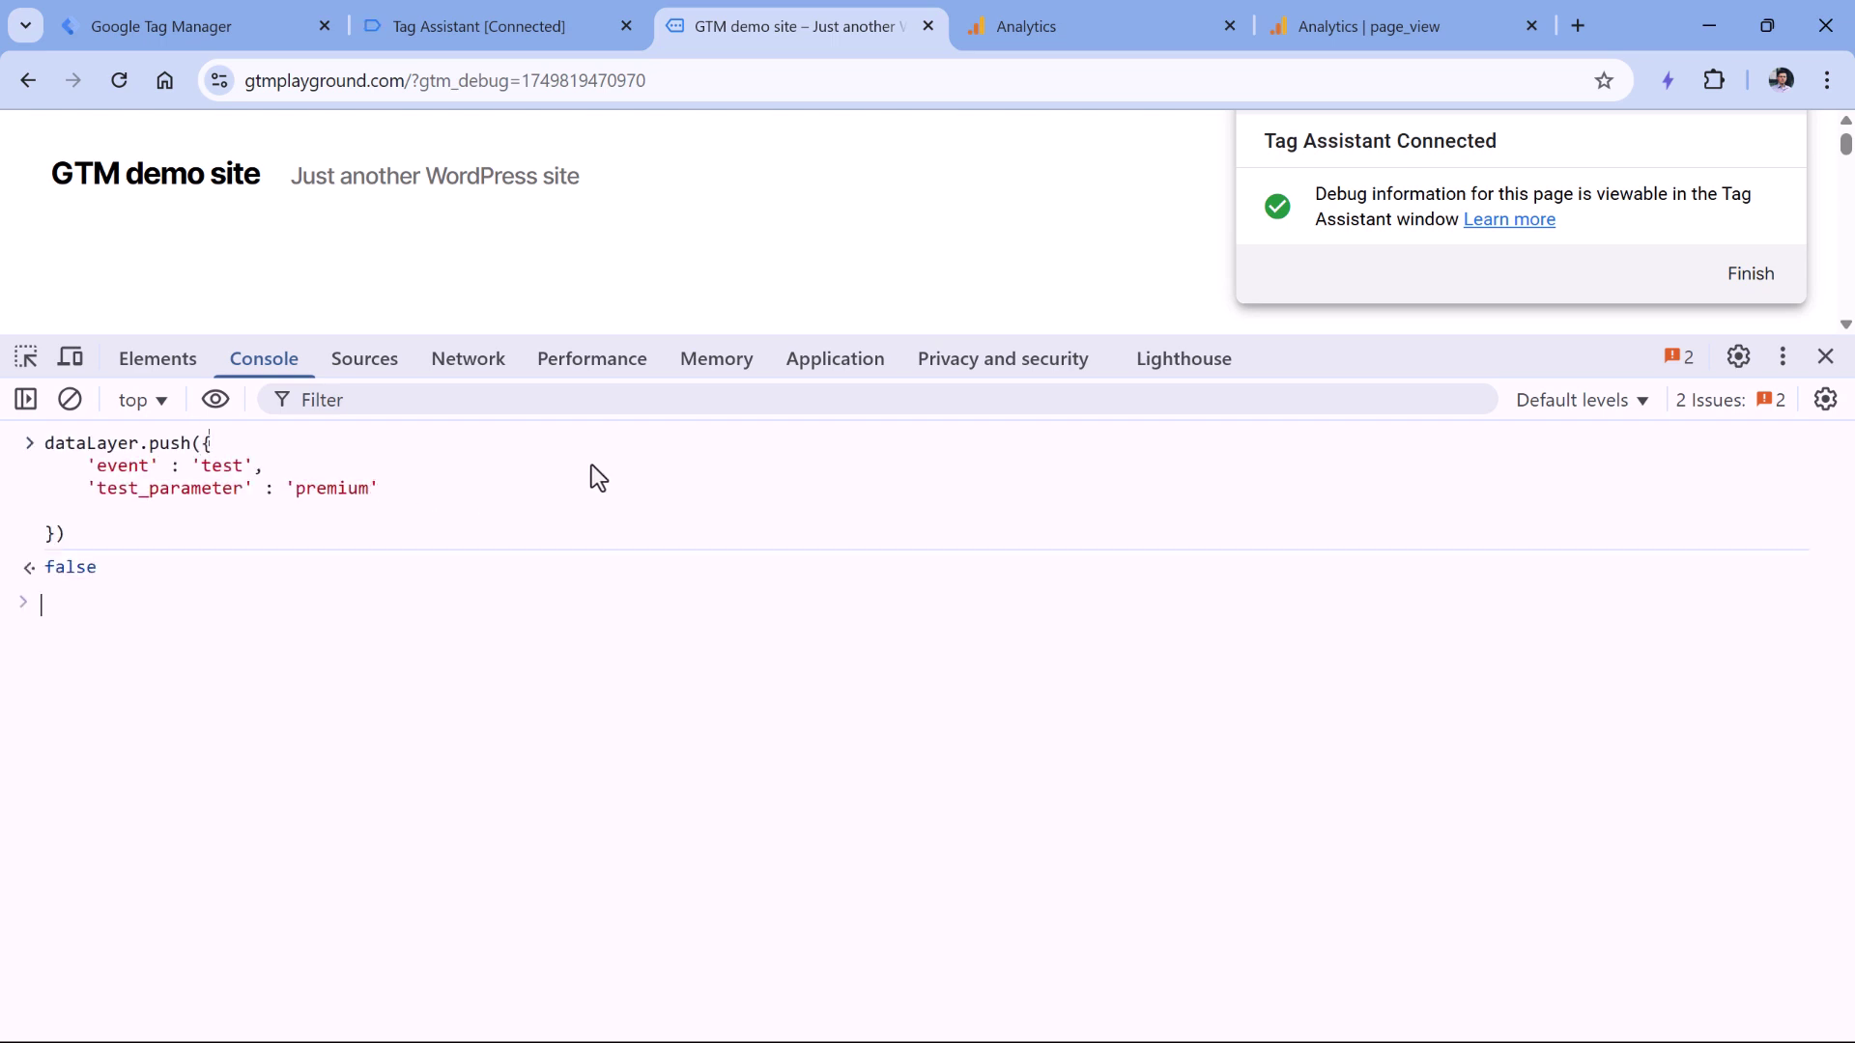
key(F12)
Step: In Tag Assistant, check that GA4 event - test_event fired with the full Lorem Ipsum test_parameter
click(459, 22)
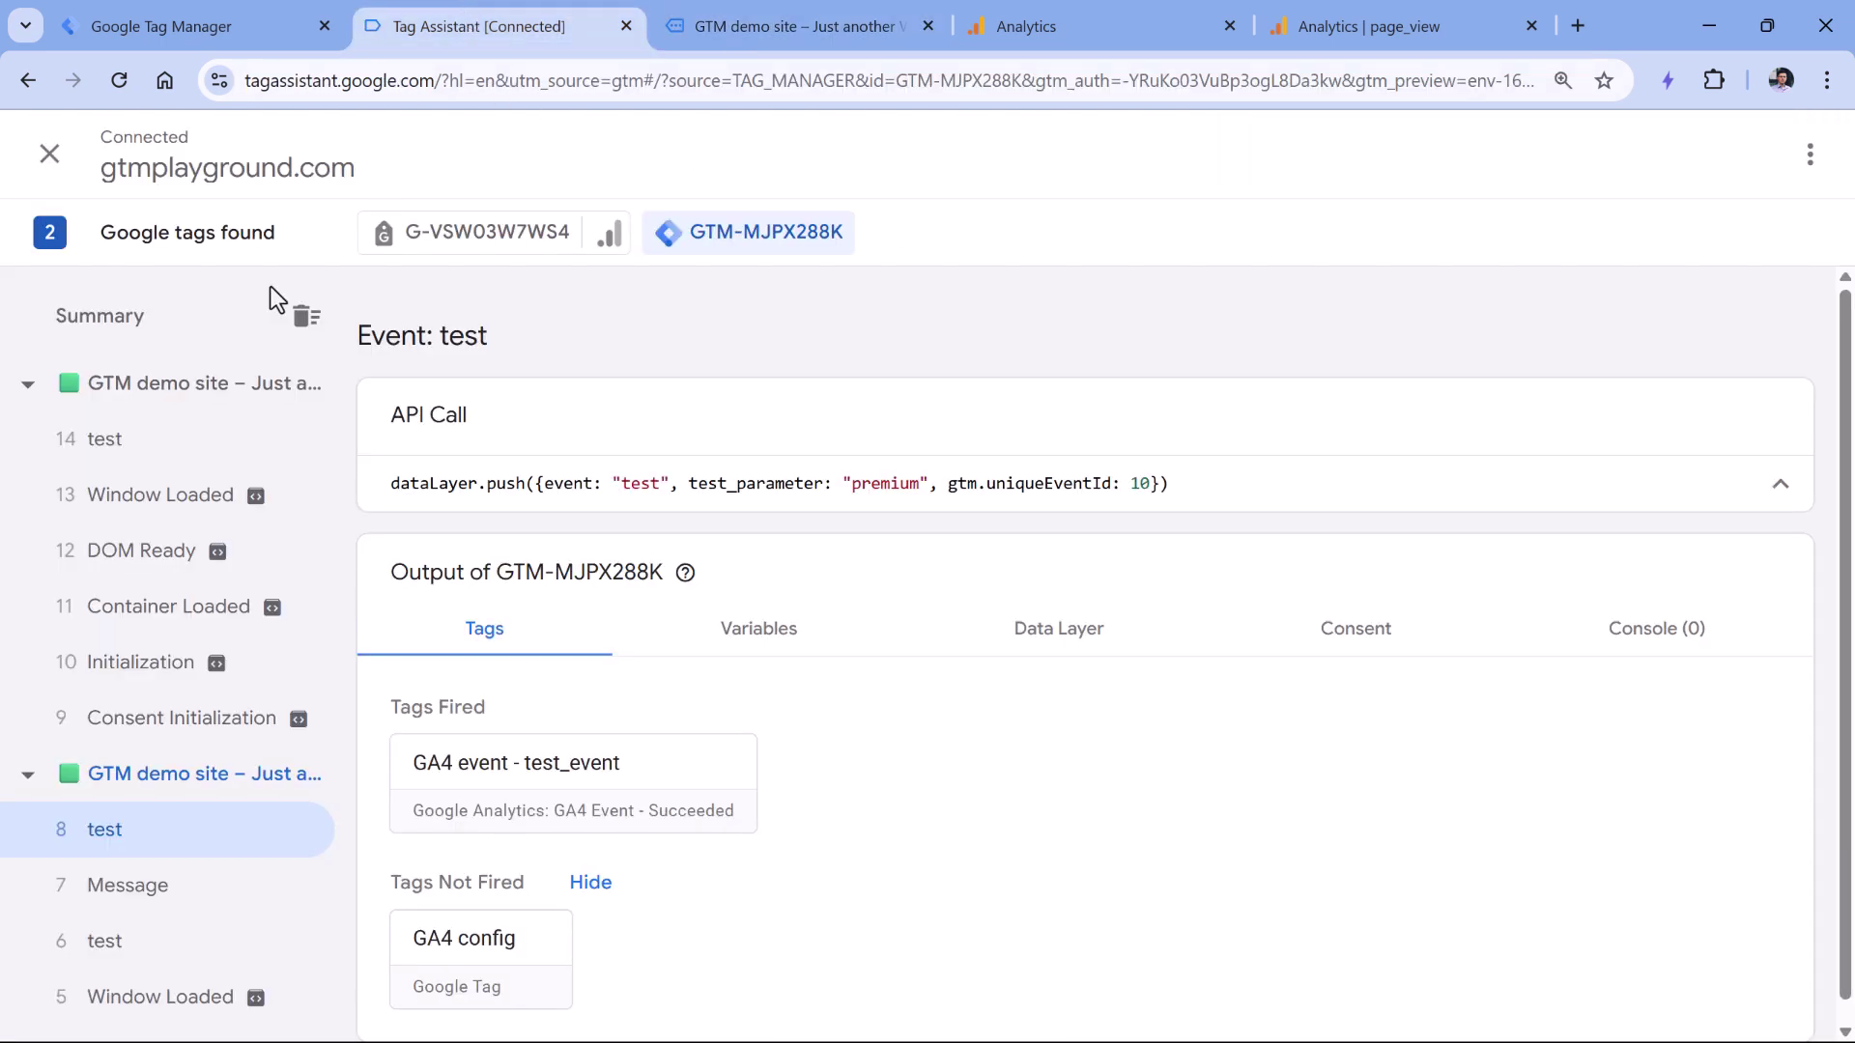
click(160, 454)
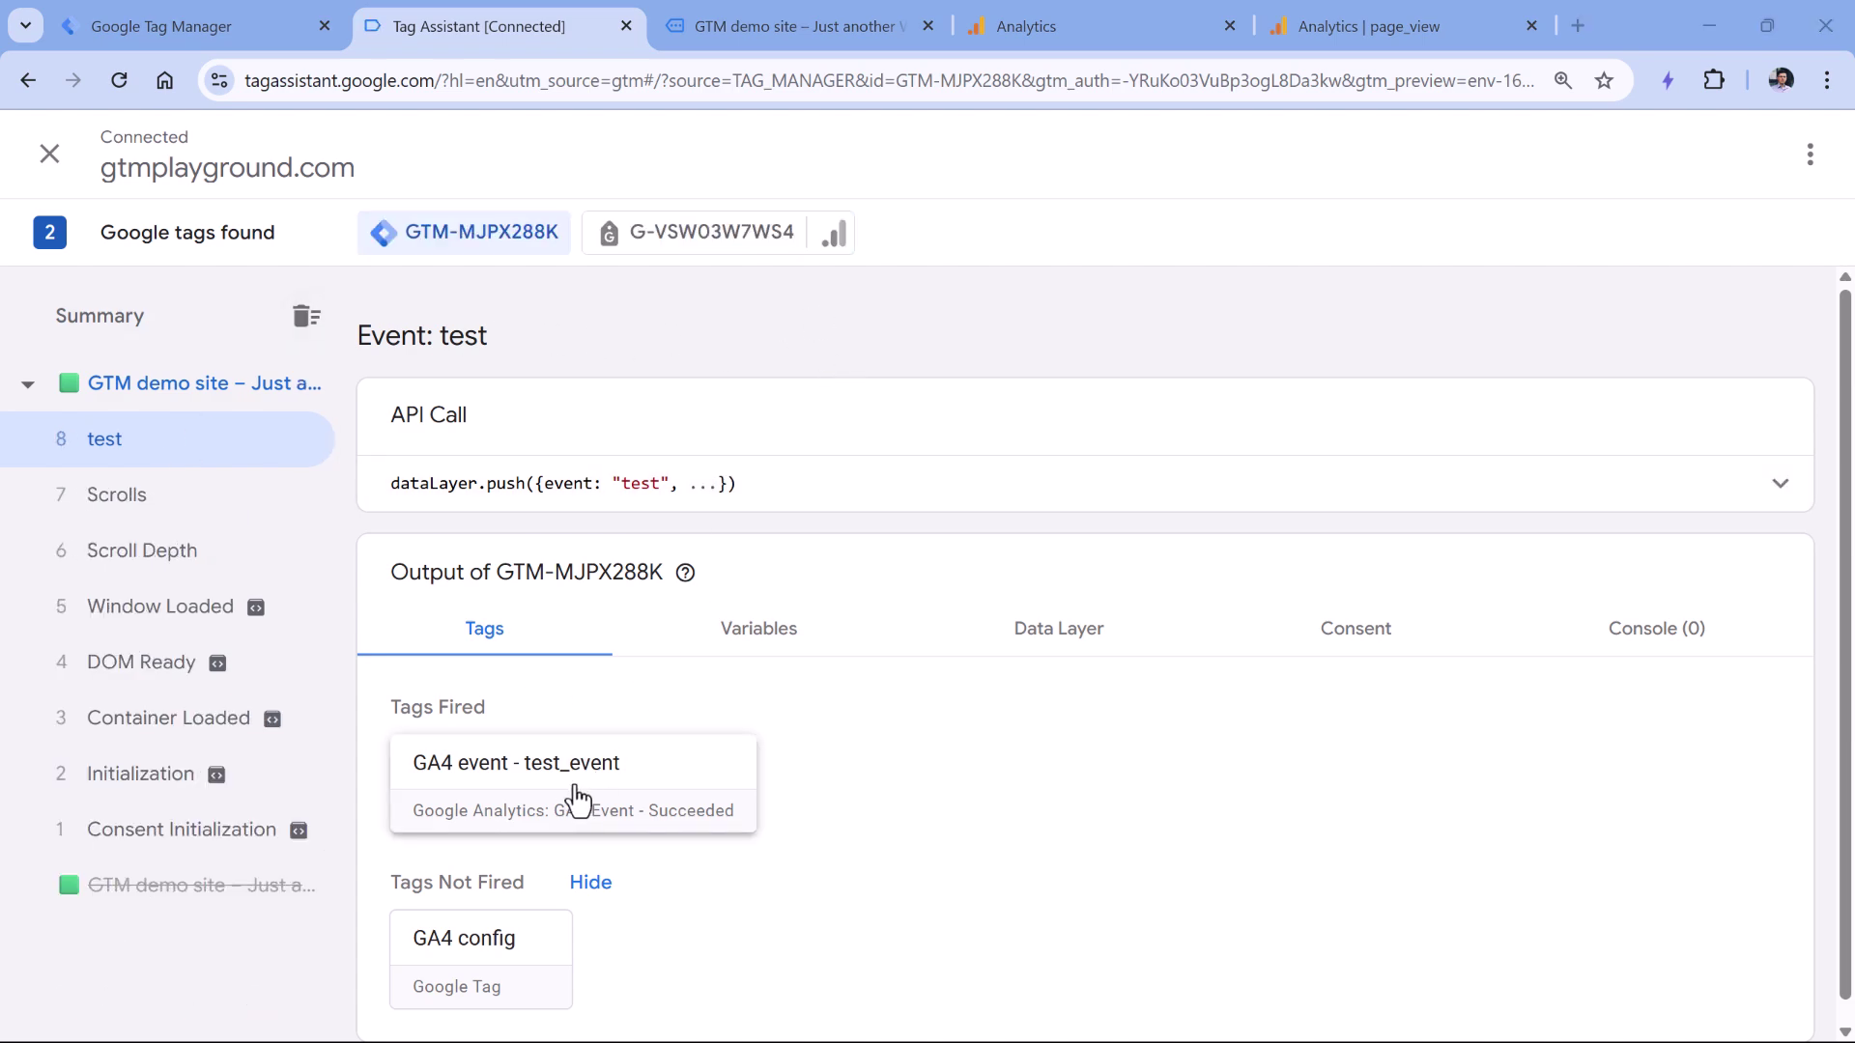
click(513, 774)
drag(855, 633, 1012, 763)
click(1013, 763)
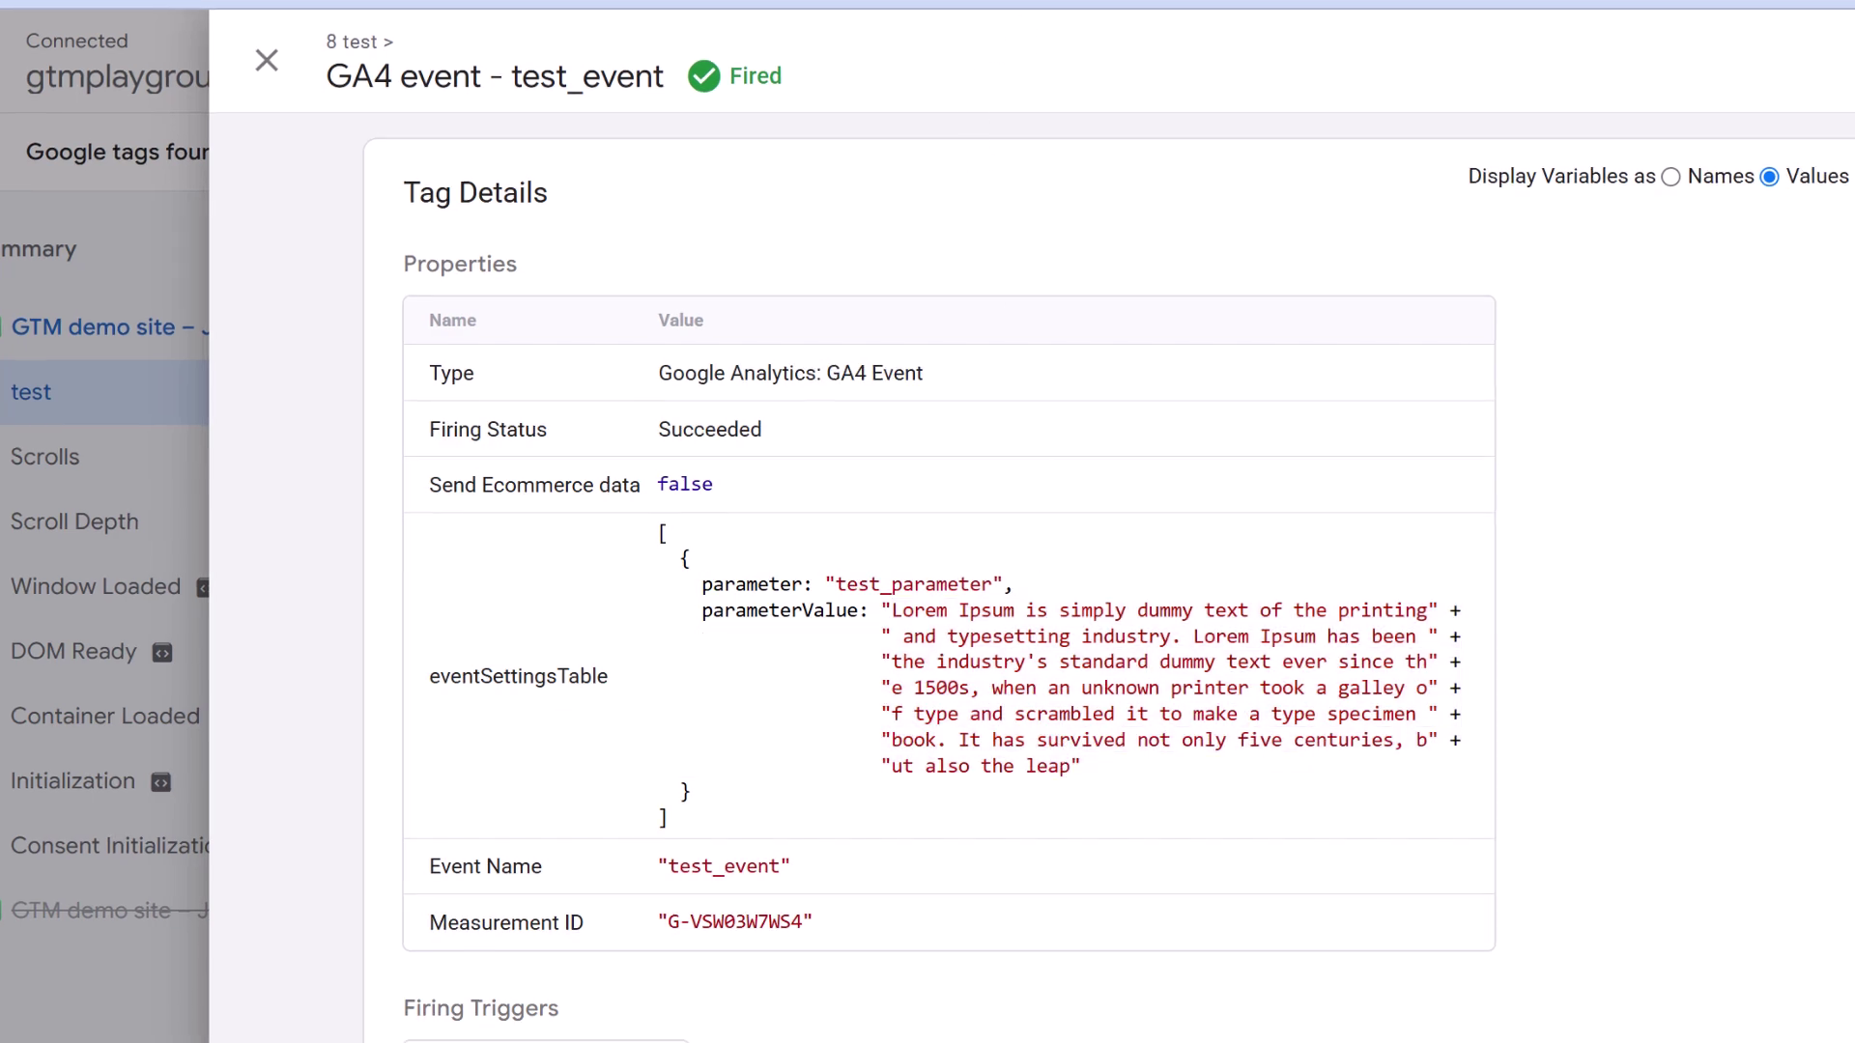
Step: In DebugView, expand test_event's test_parameter, which is cut off at 'Lorem Ipsum has been the'
click(1111, 28)
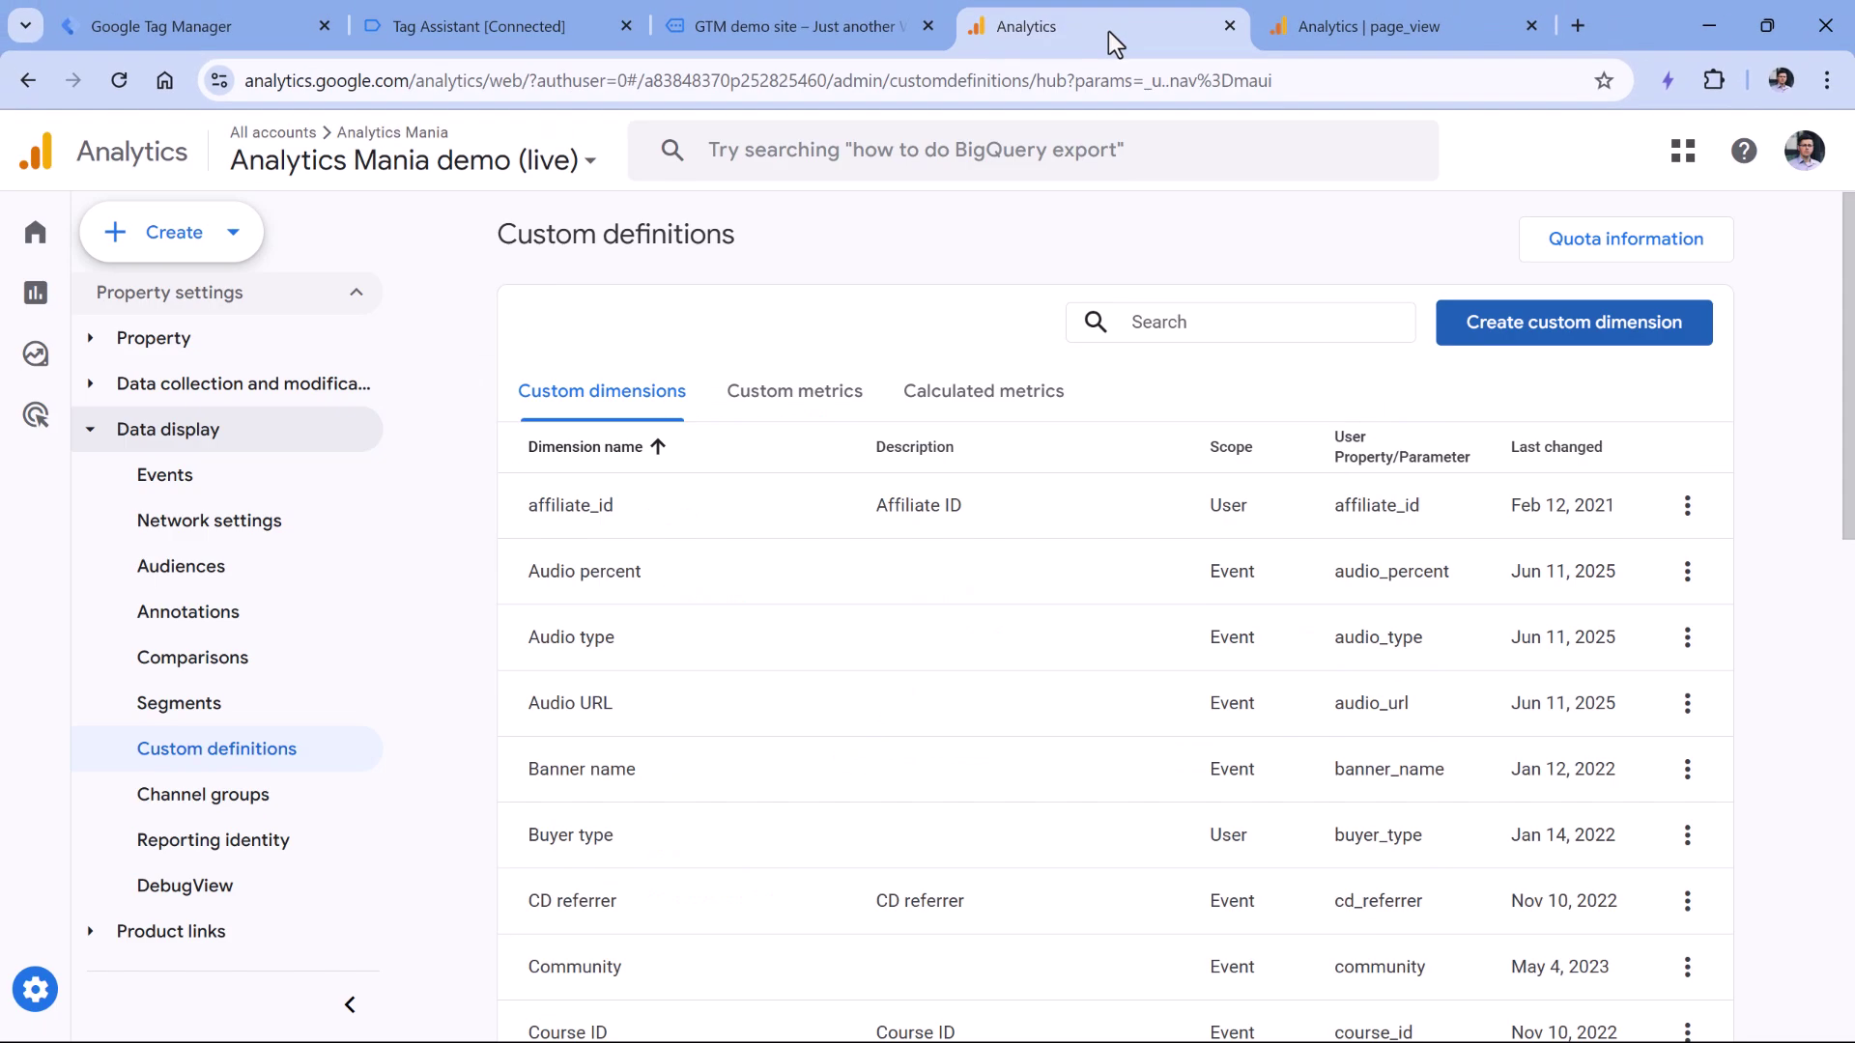
scroll(310, 629, up, 2)
scroll(219, 671, down, 2)
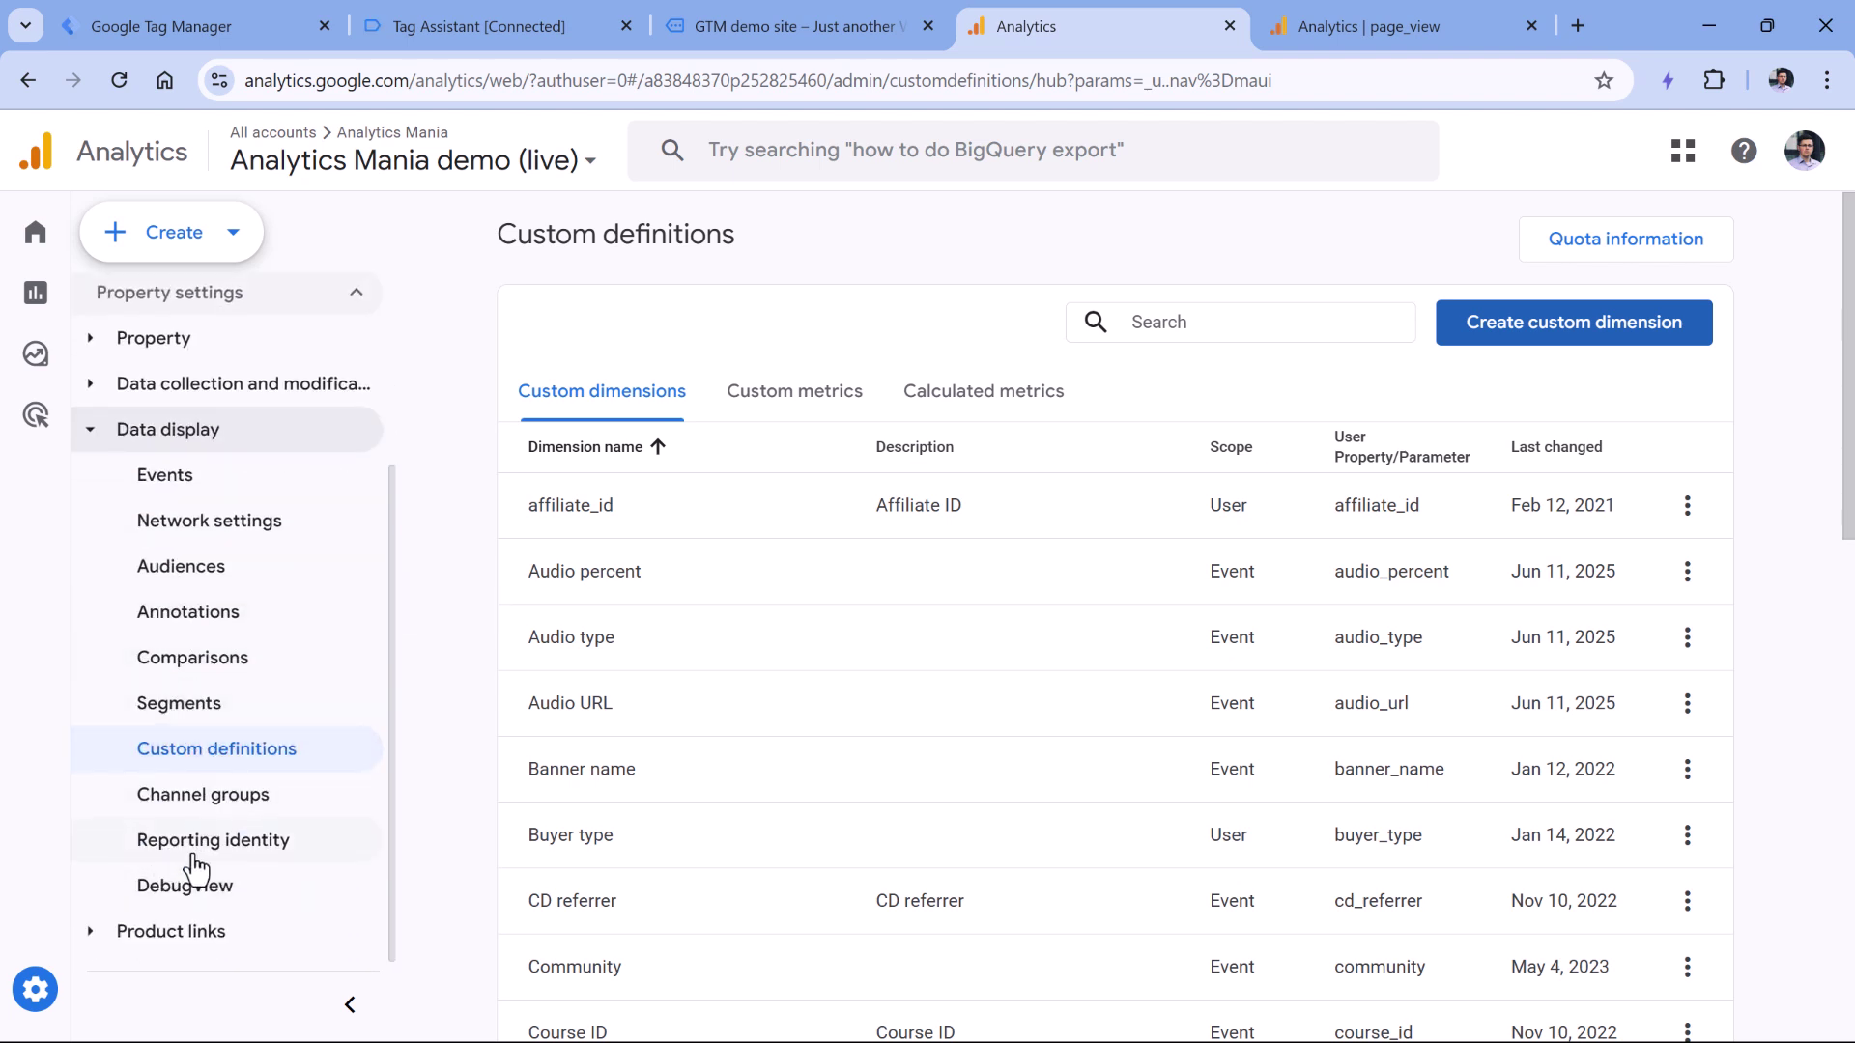
click(225, 903)
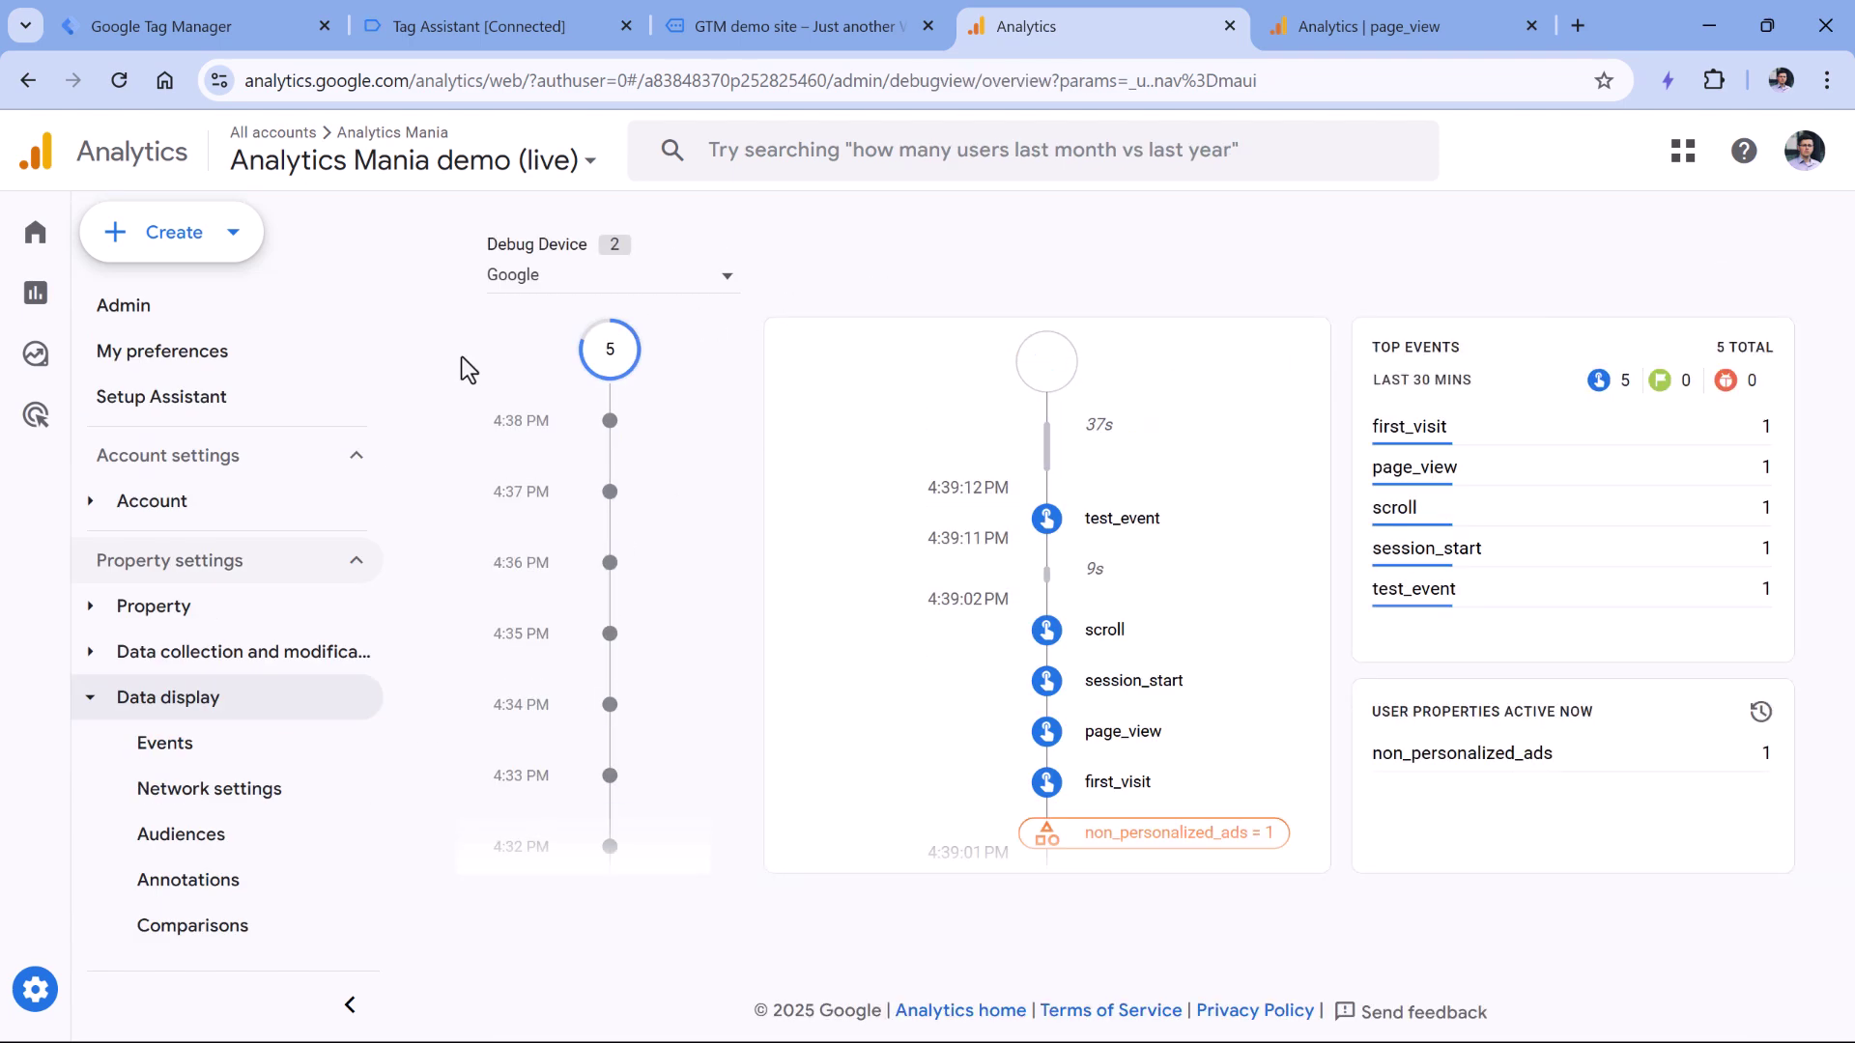
click(1129, 538)
scroll(1007, 712, up, 2)
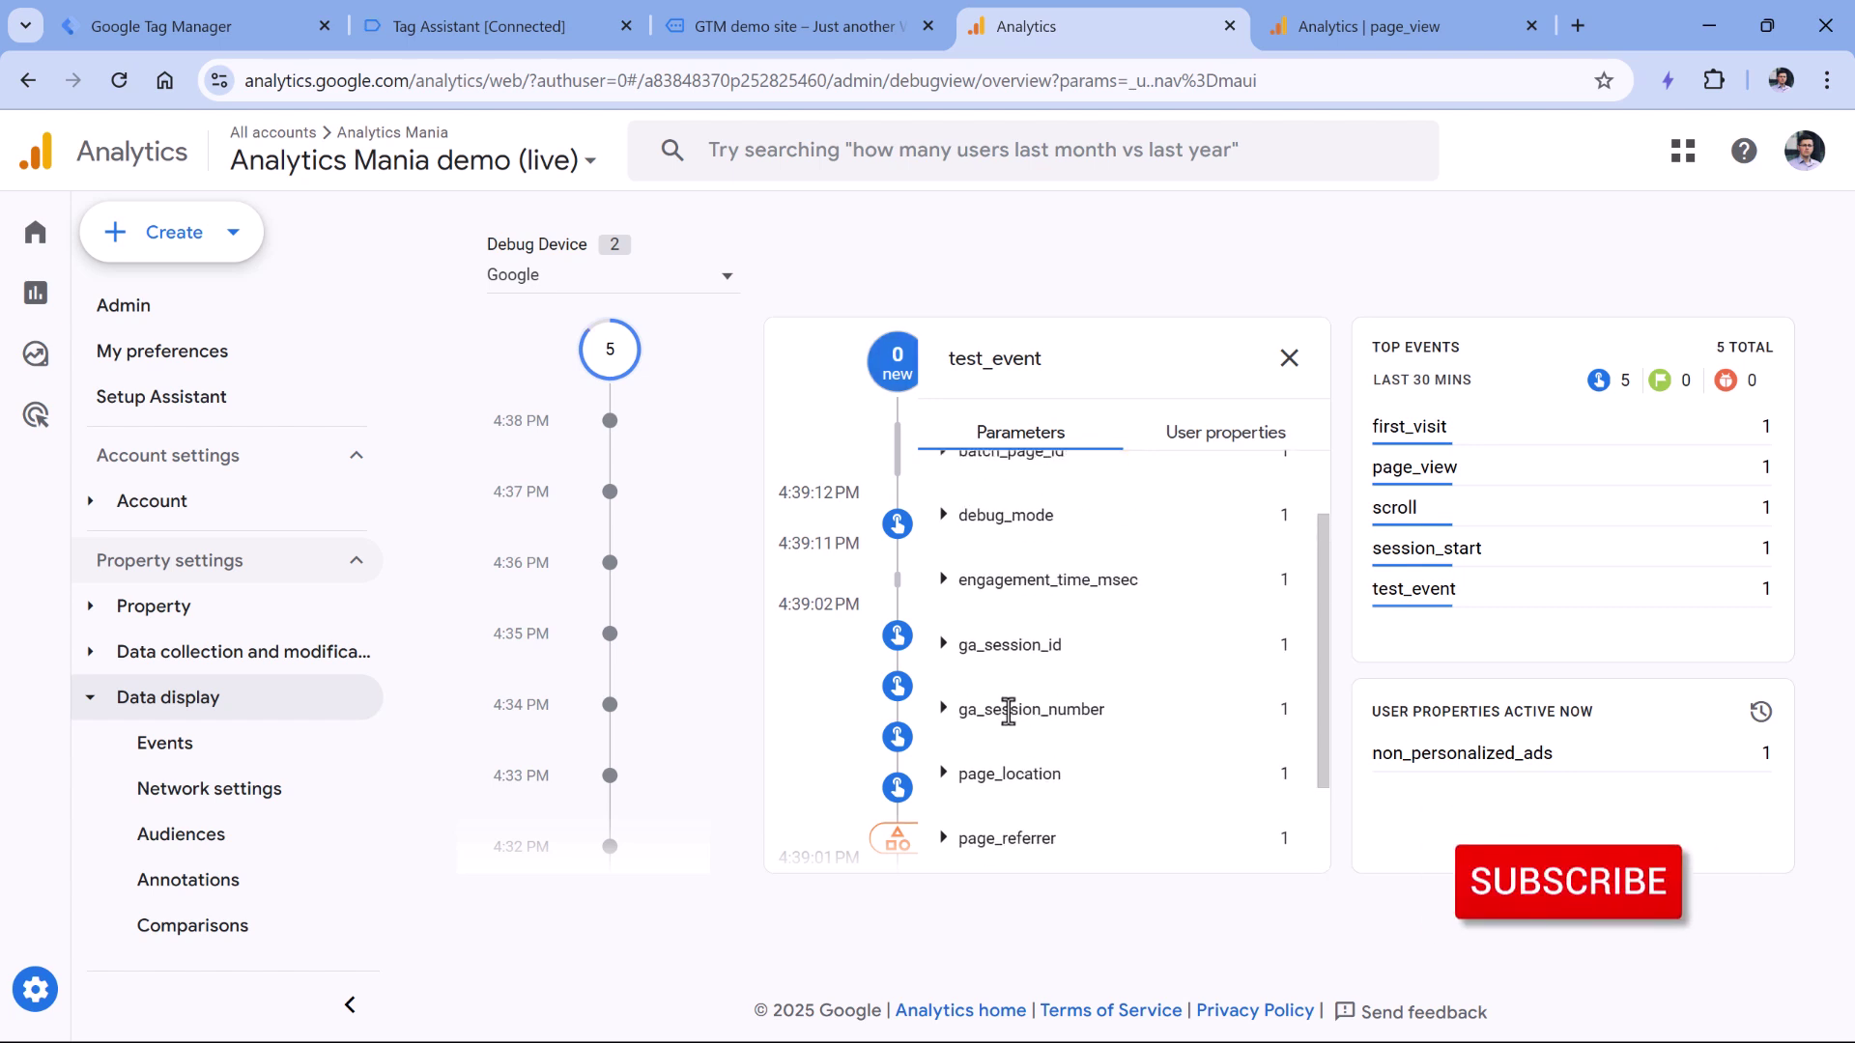
scroll(1008, 712, down, 2)
click(960, 860)
scroll(1063, 722, down, 1)
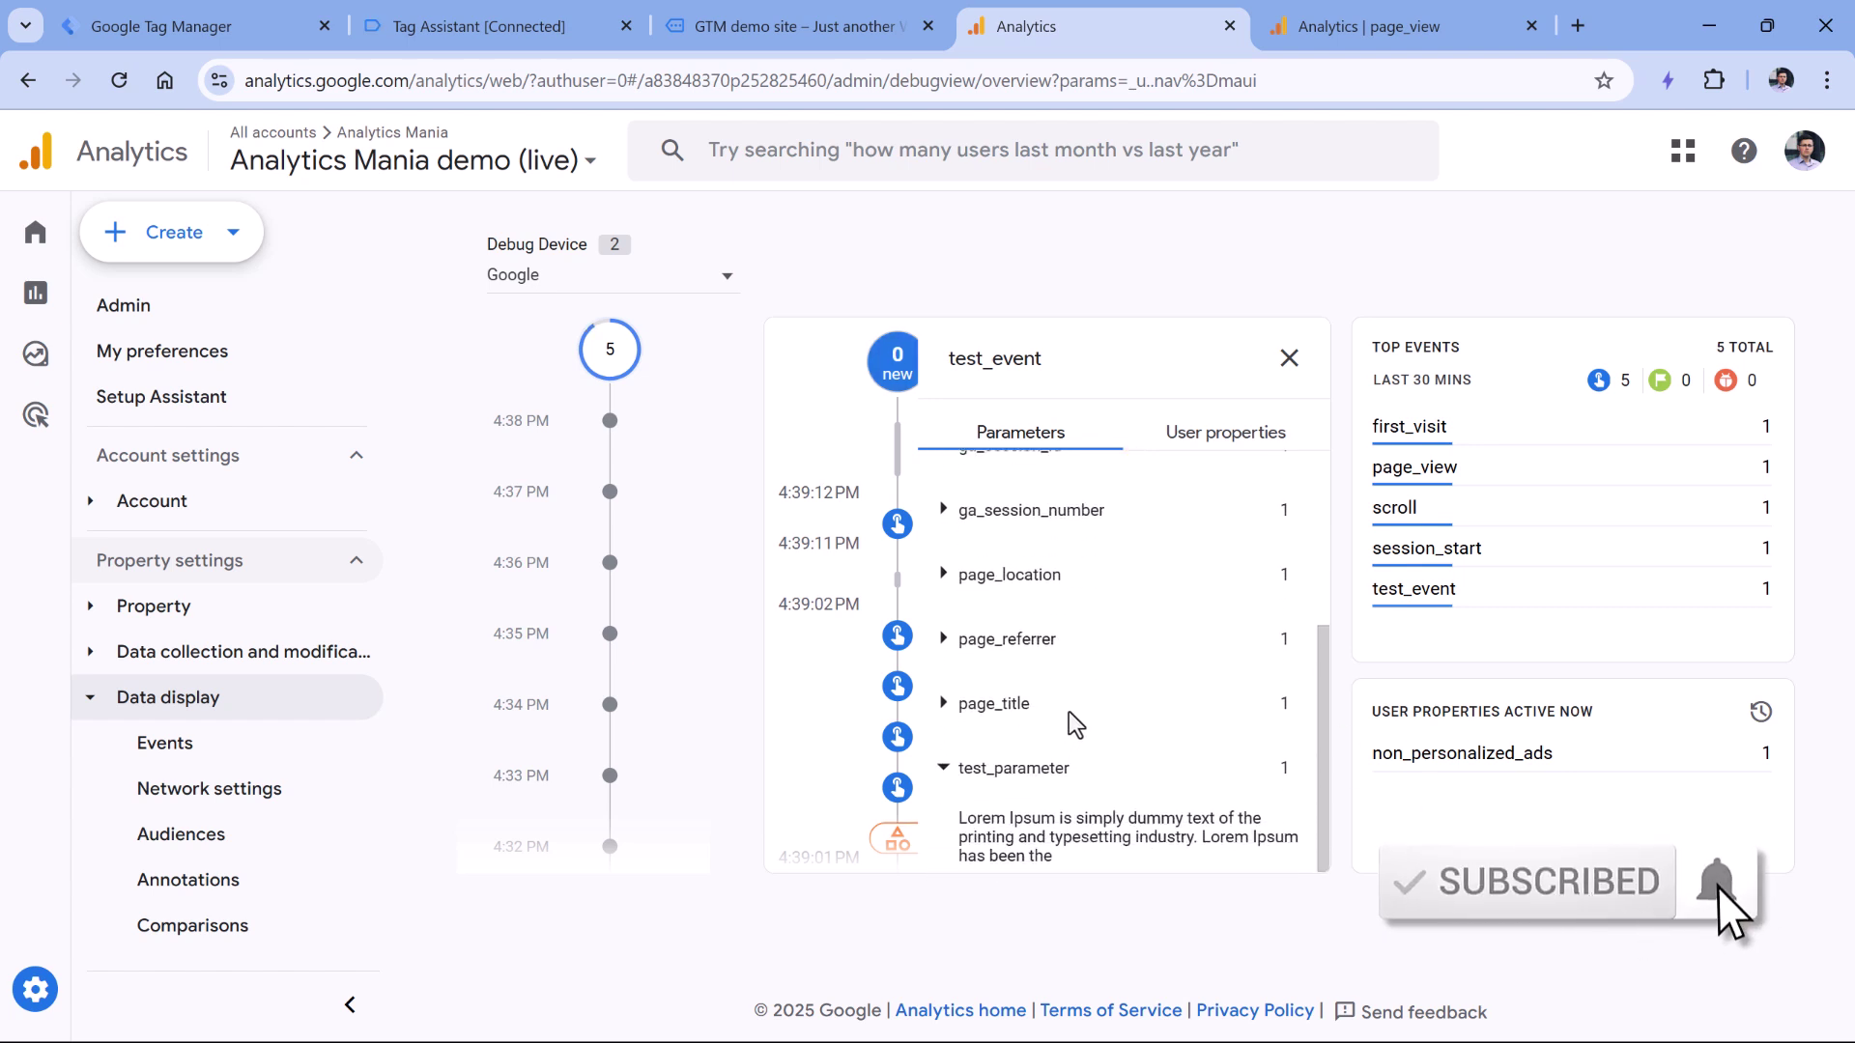
drag(959, 818, 1063, 853)
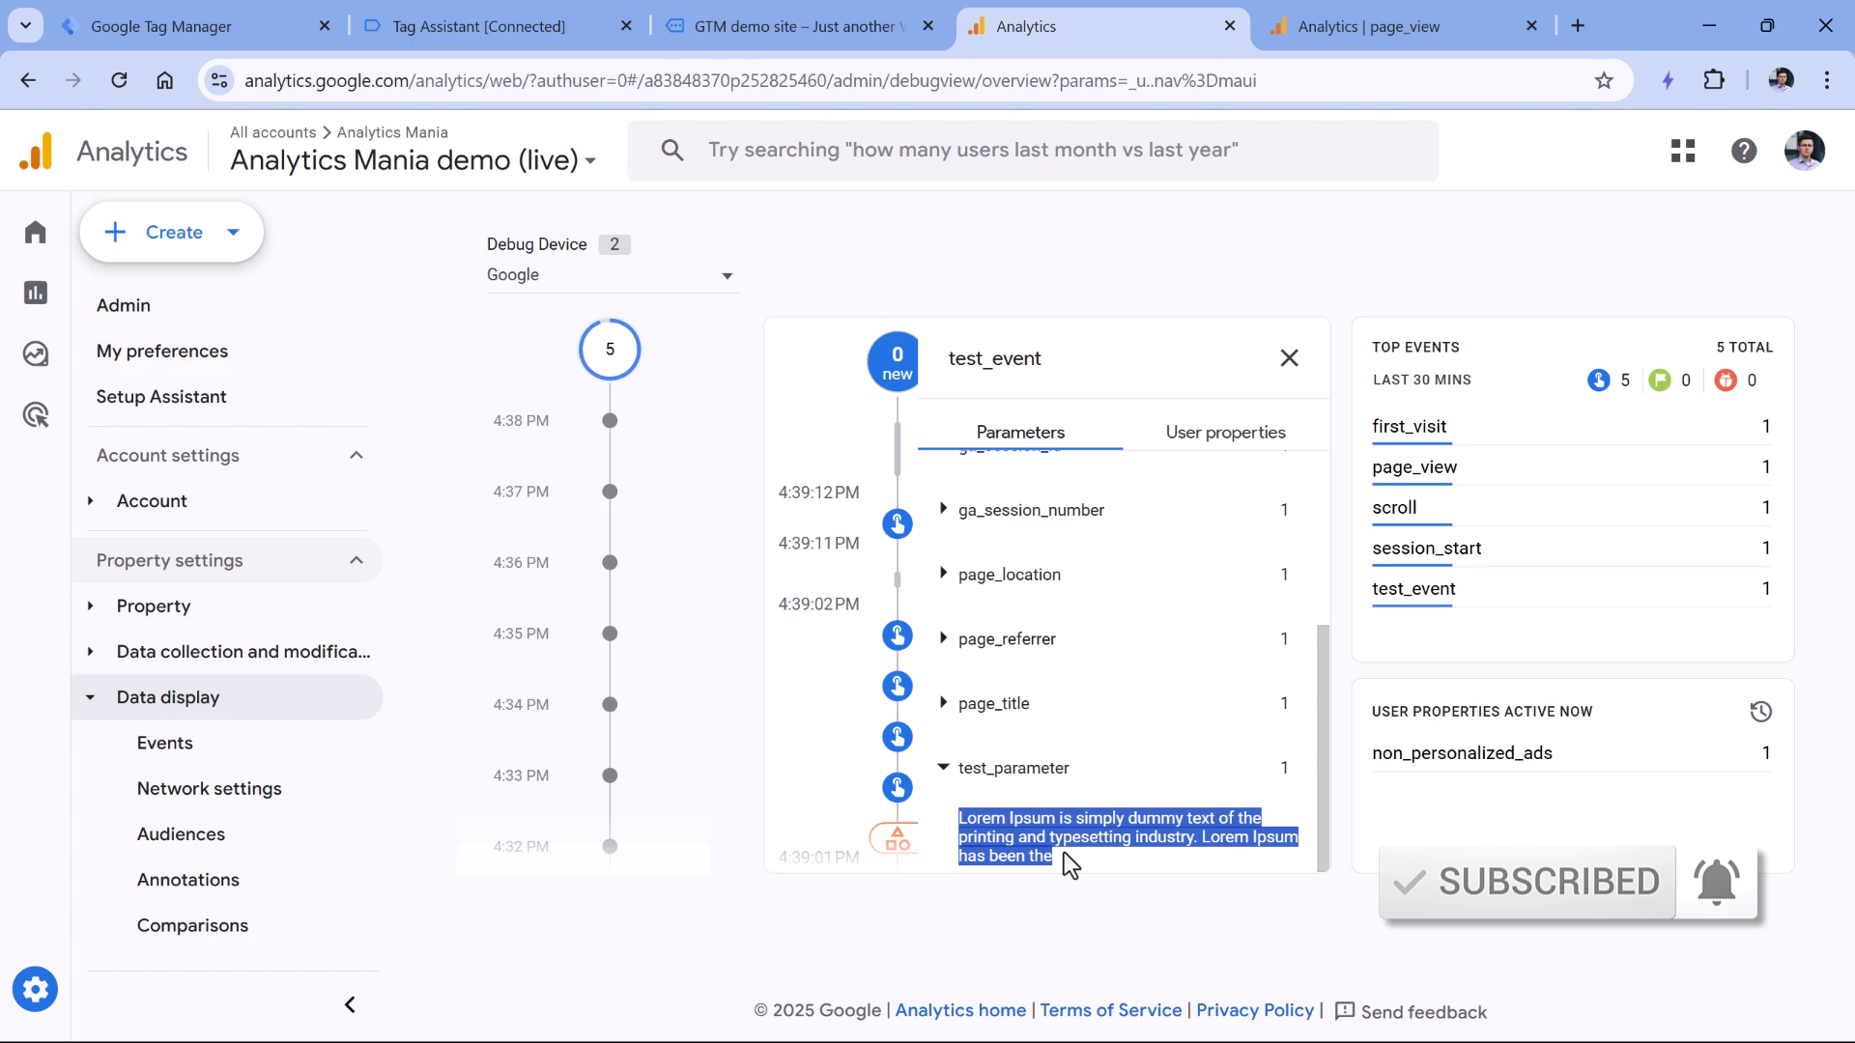
Step: Set the test_event tag's test_parameter value to 'test', save, and reopen the tag to confirm
click(242, 29)
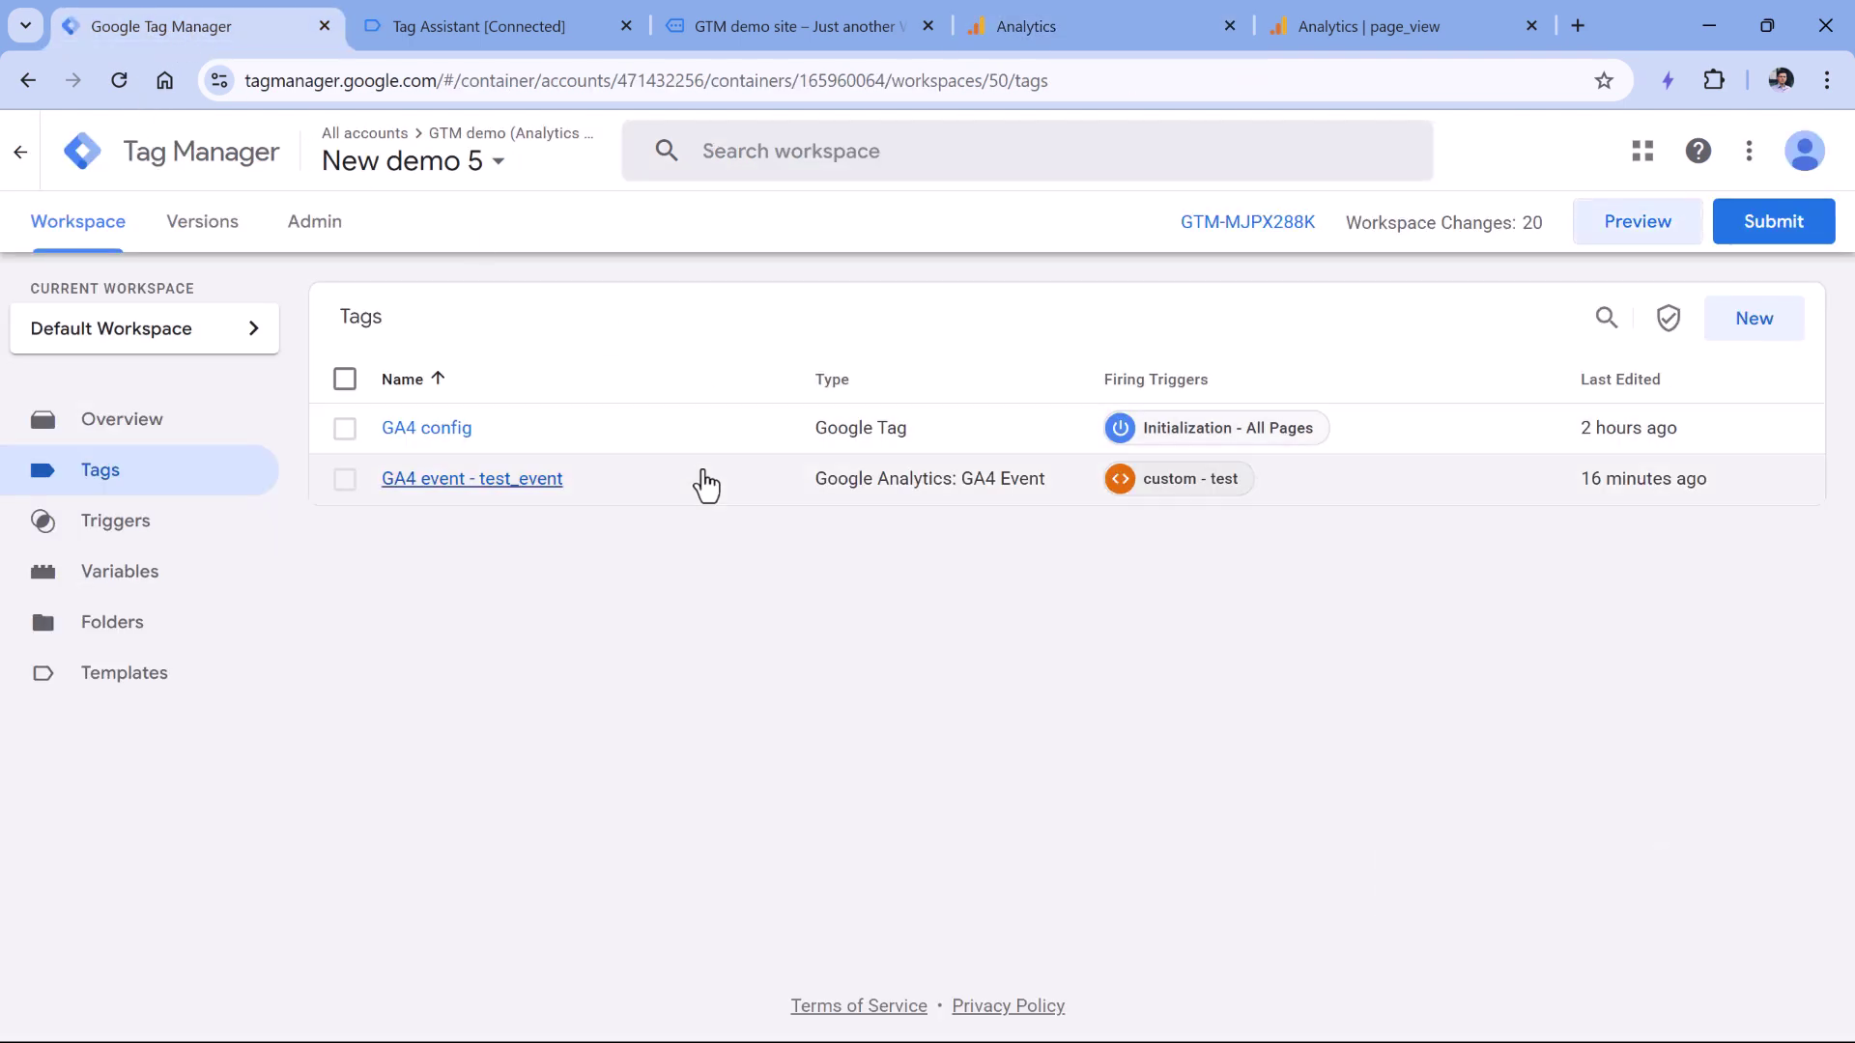
click(518, 483)
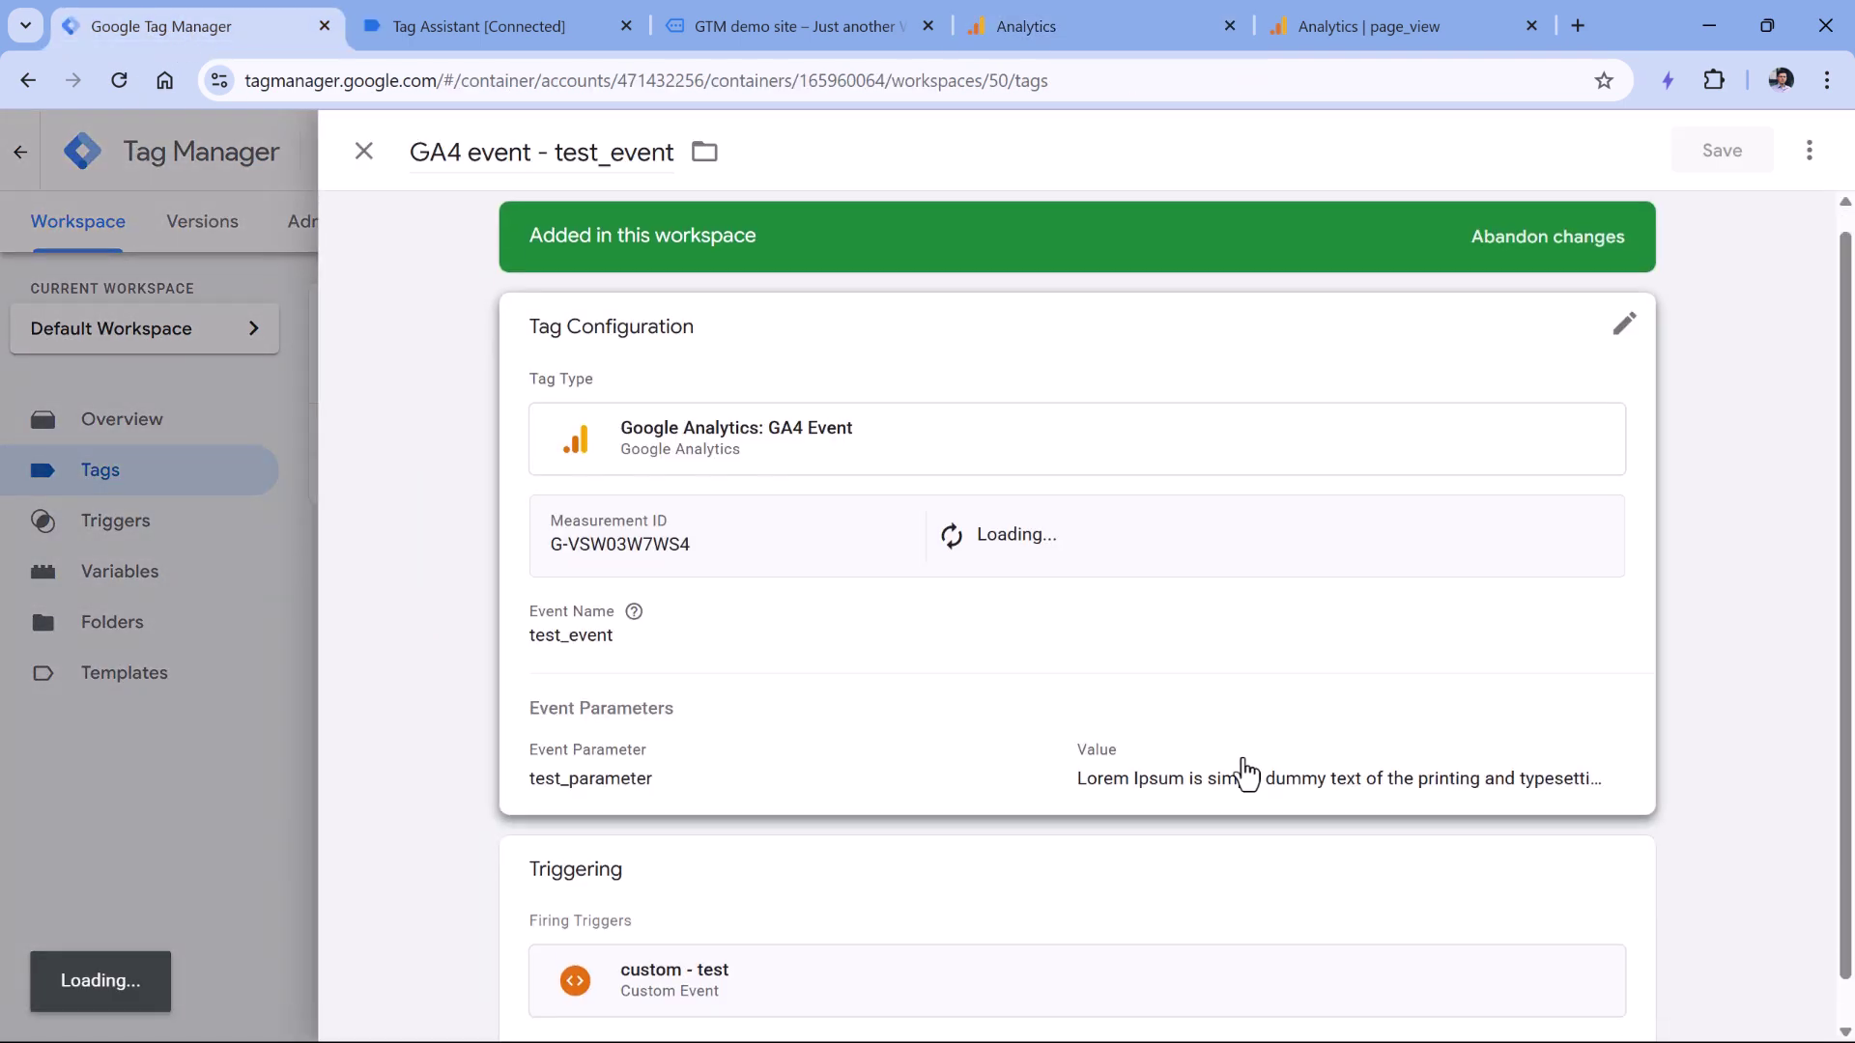
scroll(1251, 822, down, 2)
click(1282, 862)
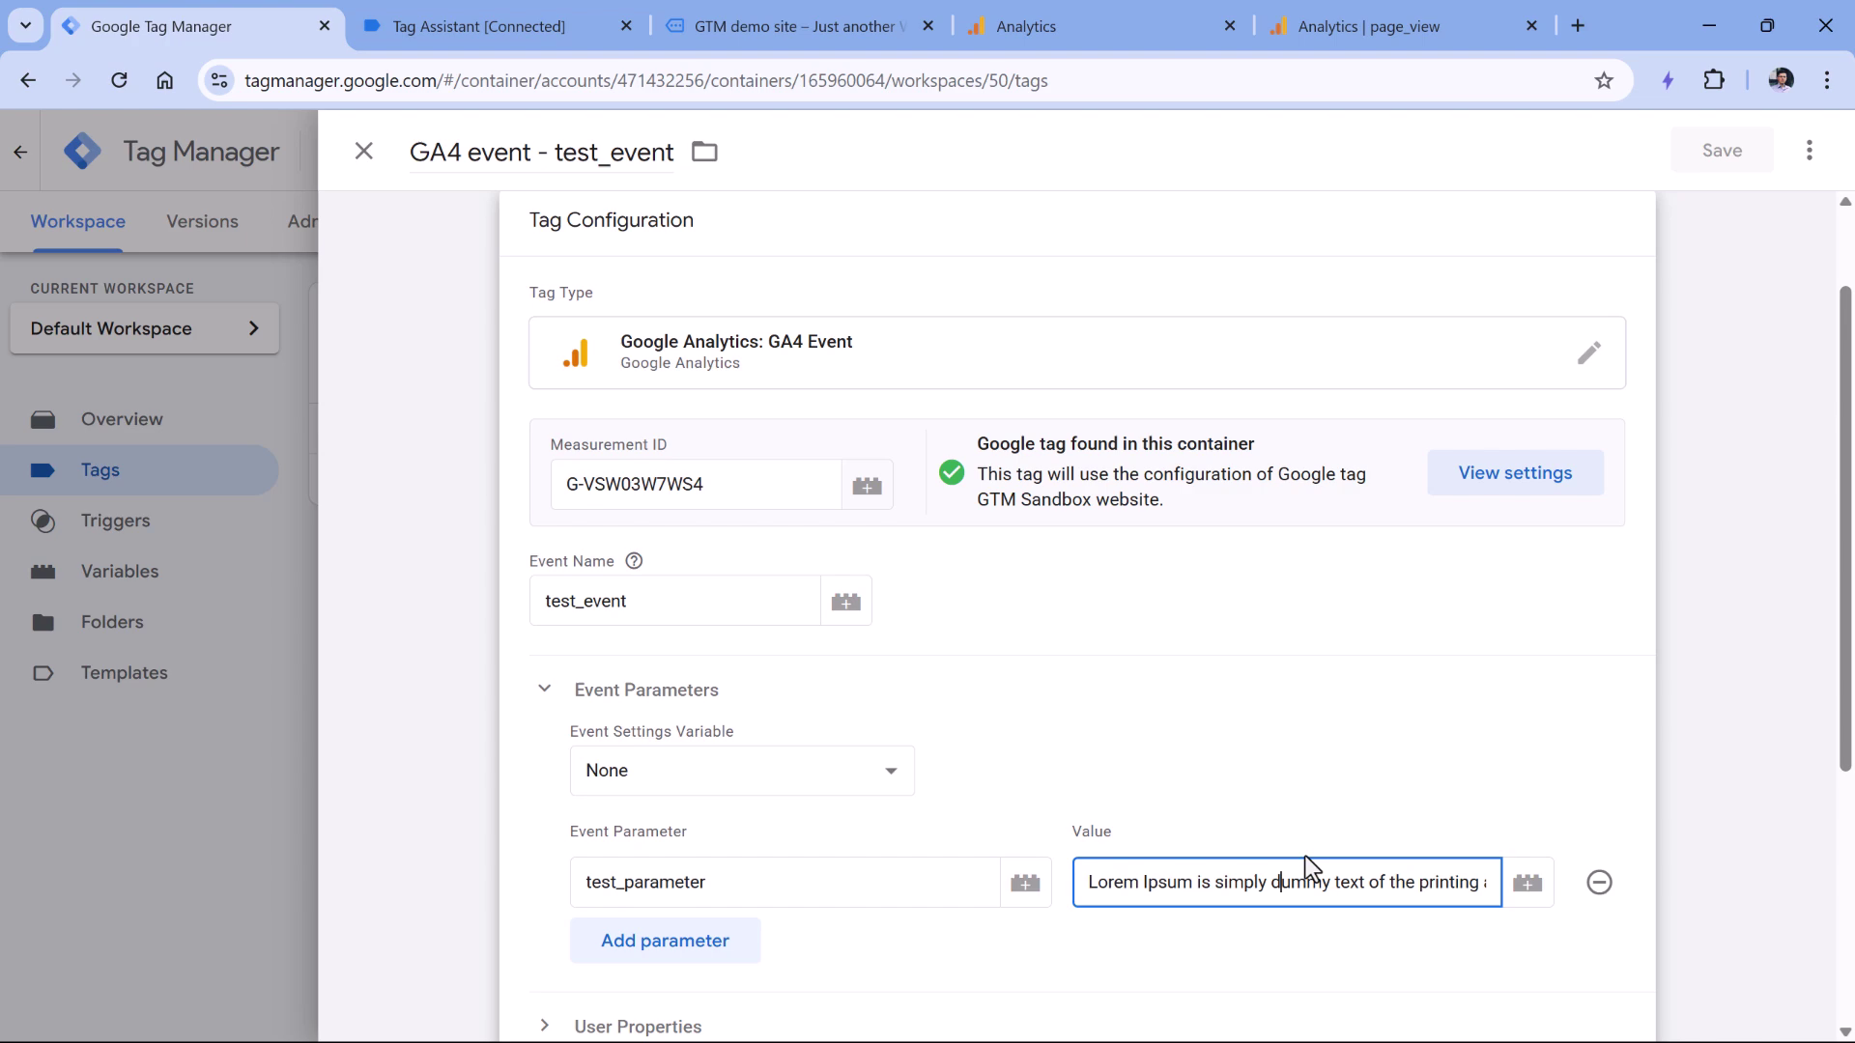
key(ctrl+4)
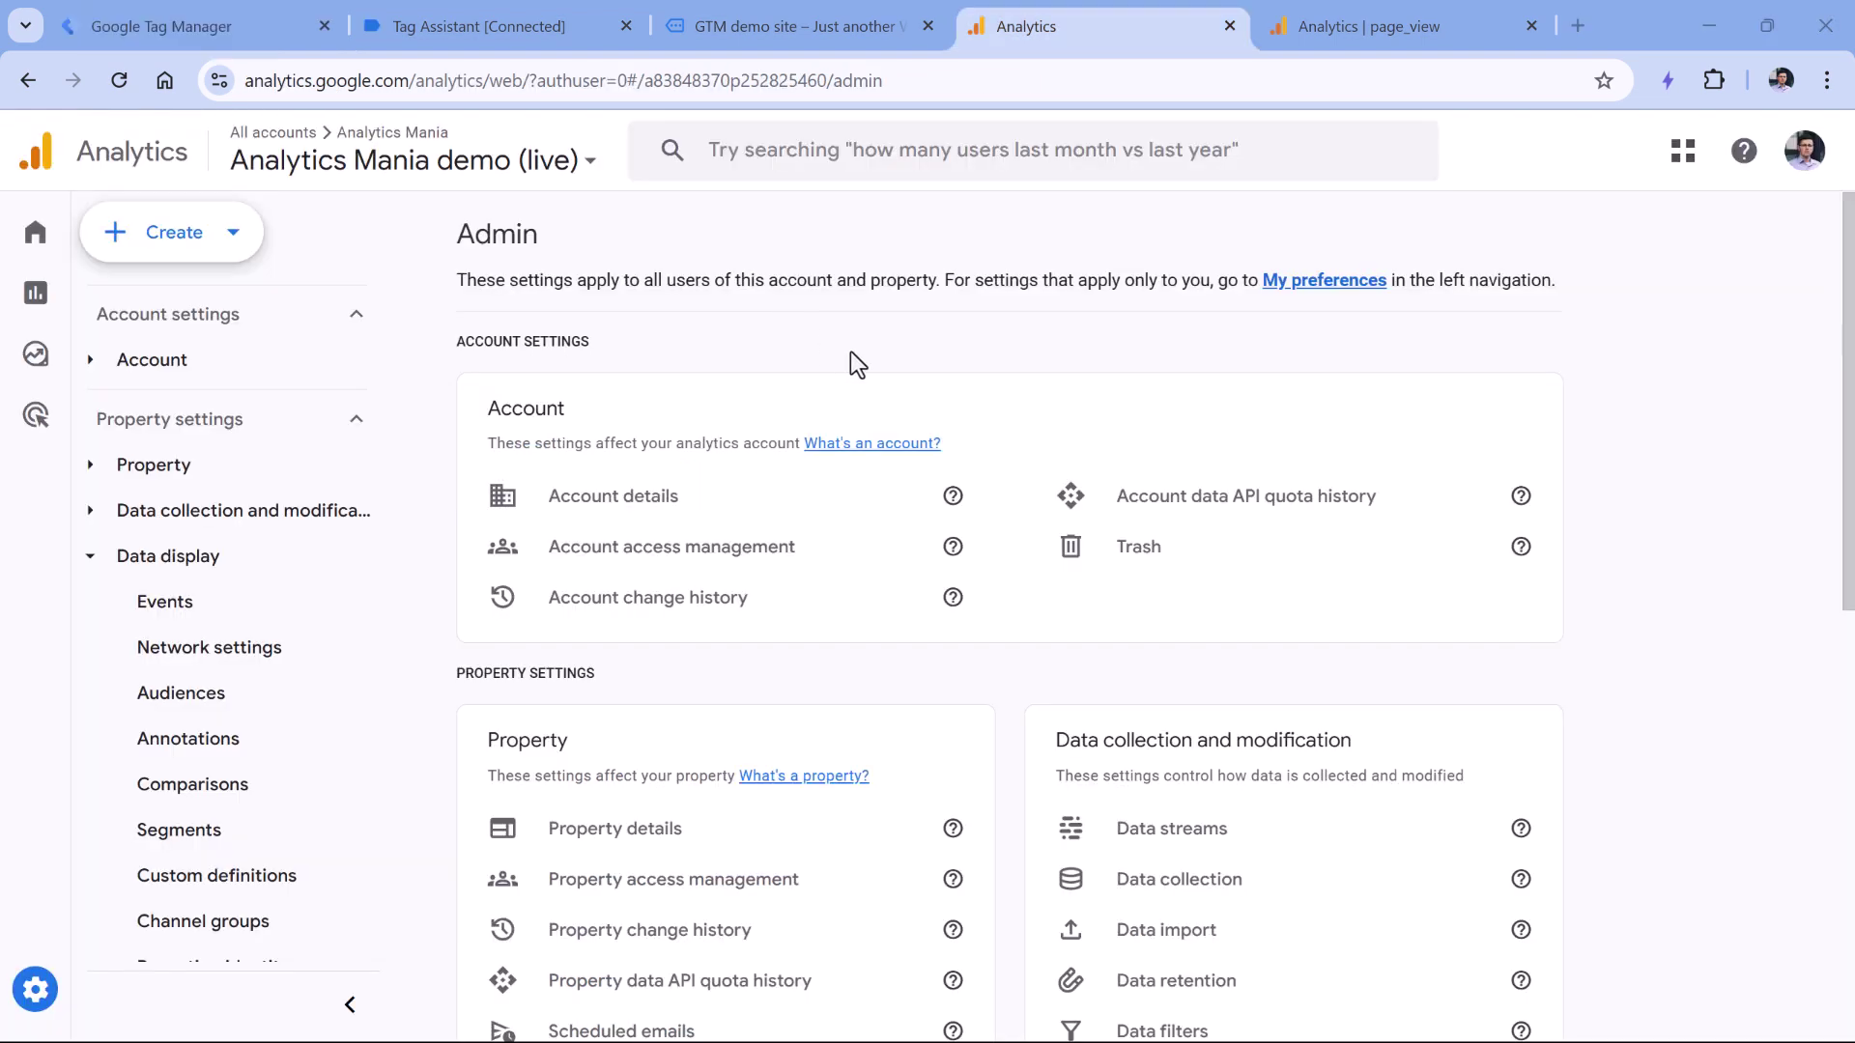
click(204, 25)
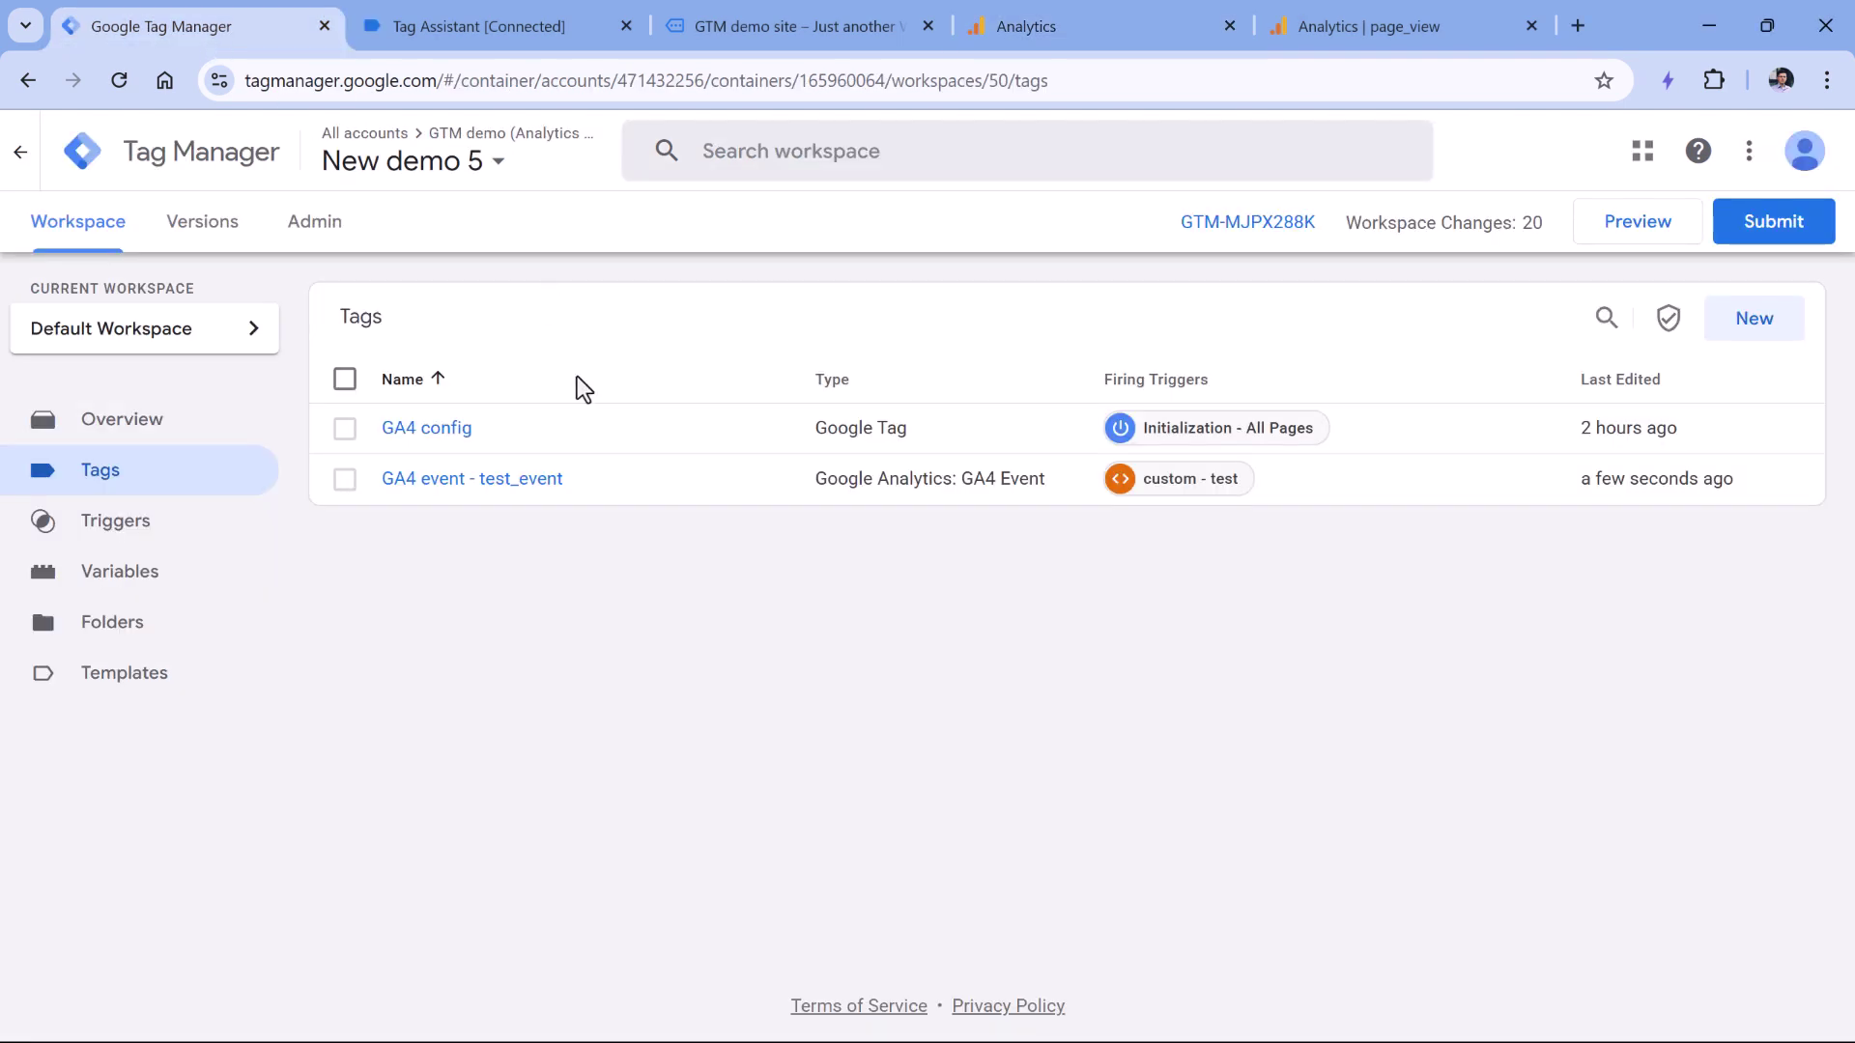
click(456, 483)
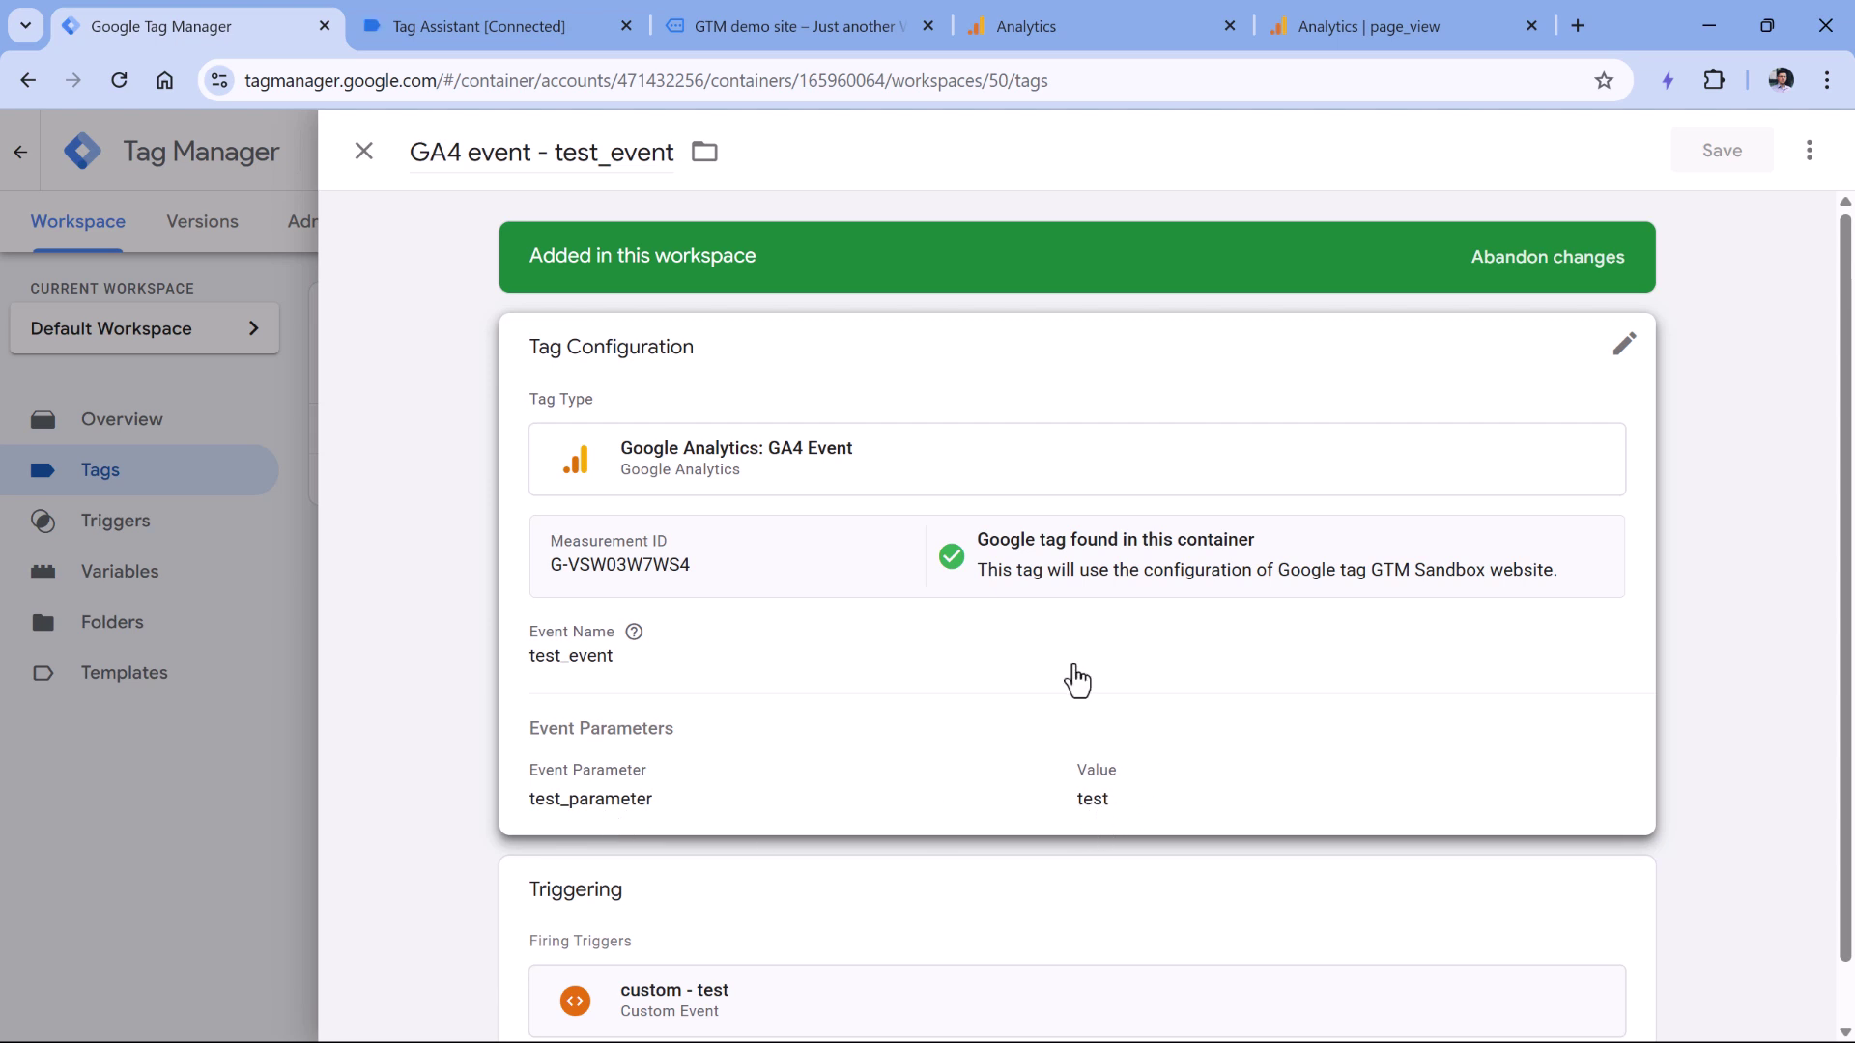
Step: Open the test_parameter rule under Admin > Events > Custom configurations > Modifications
click(1108, 39)
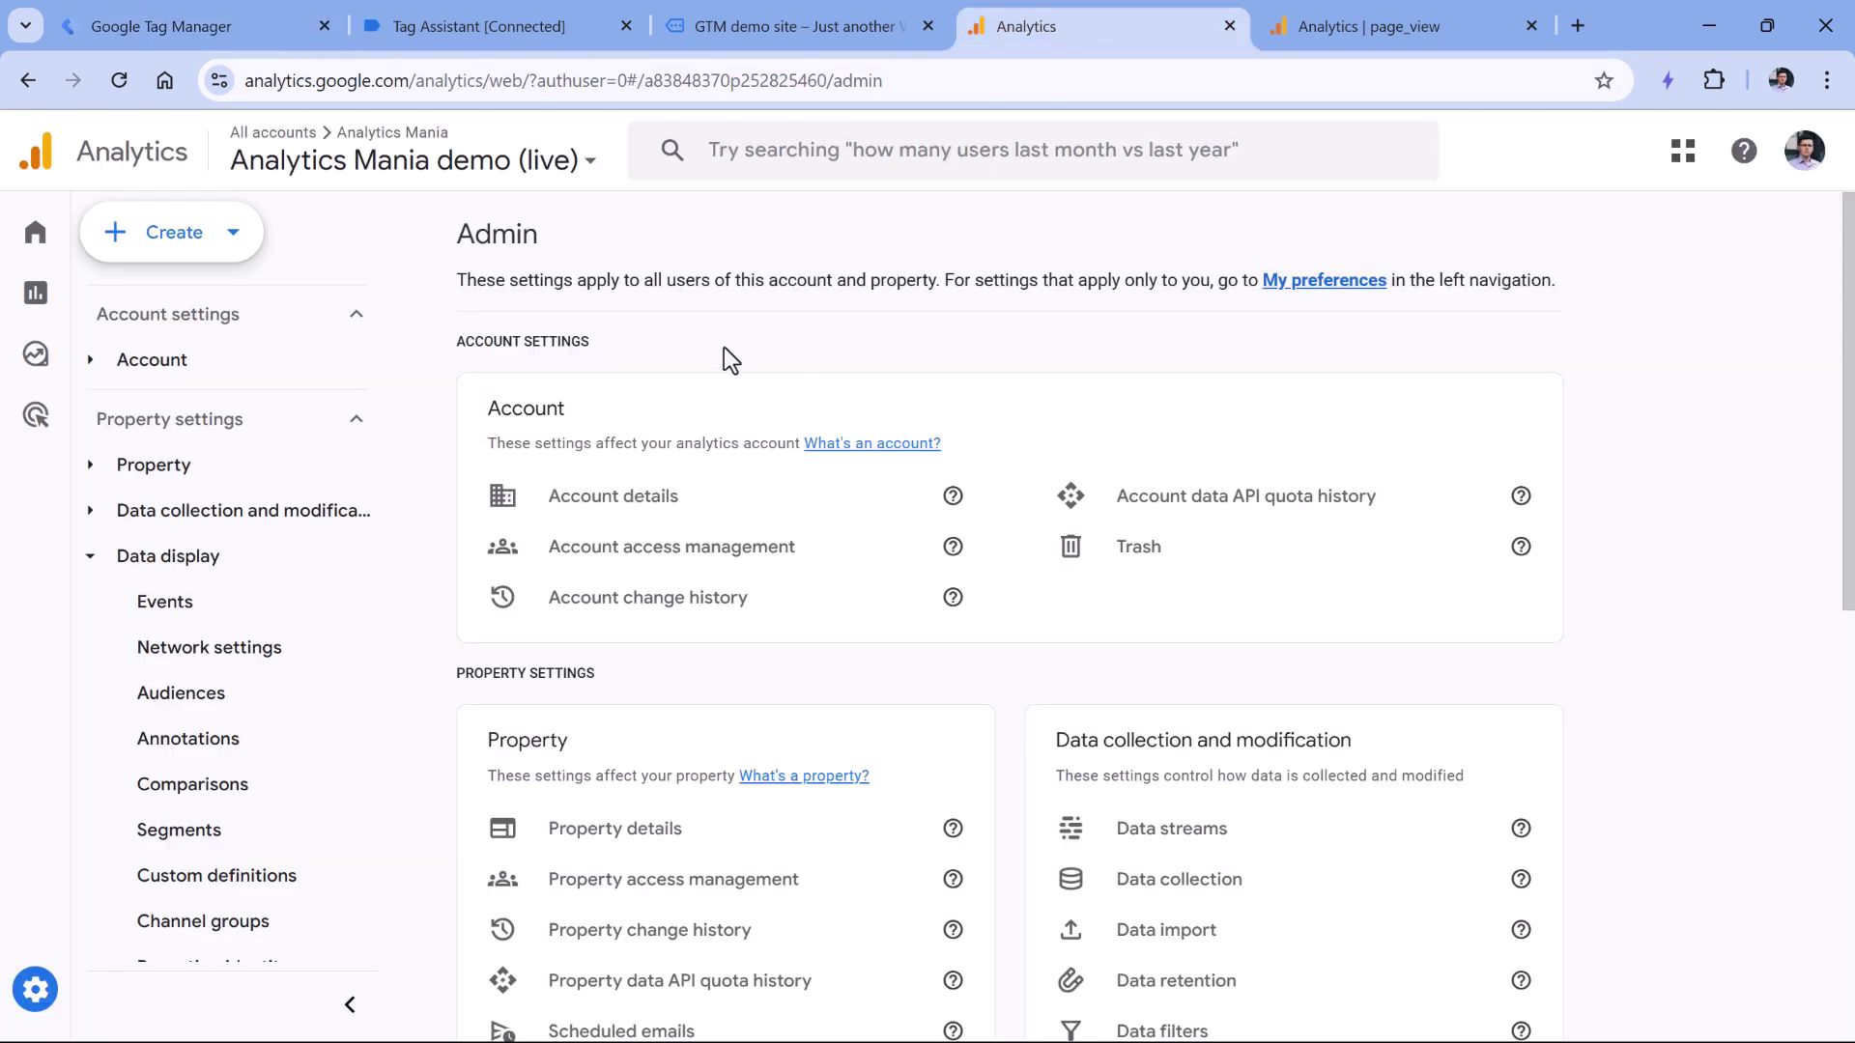
scroll(677, 387, down, 1)
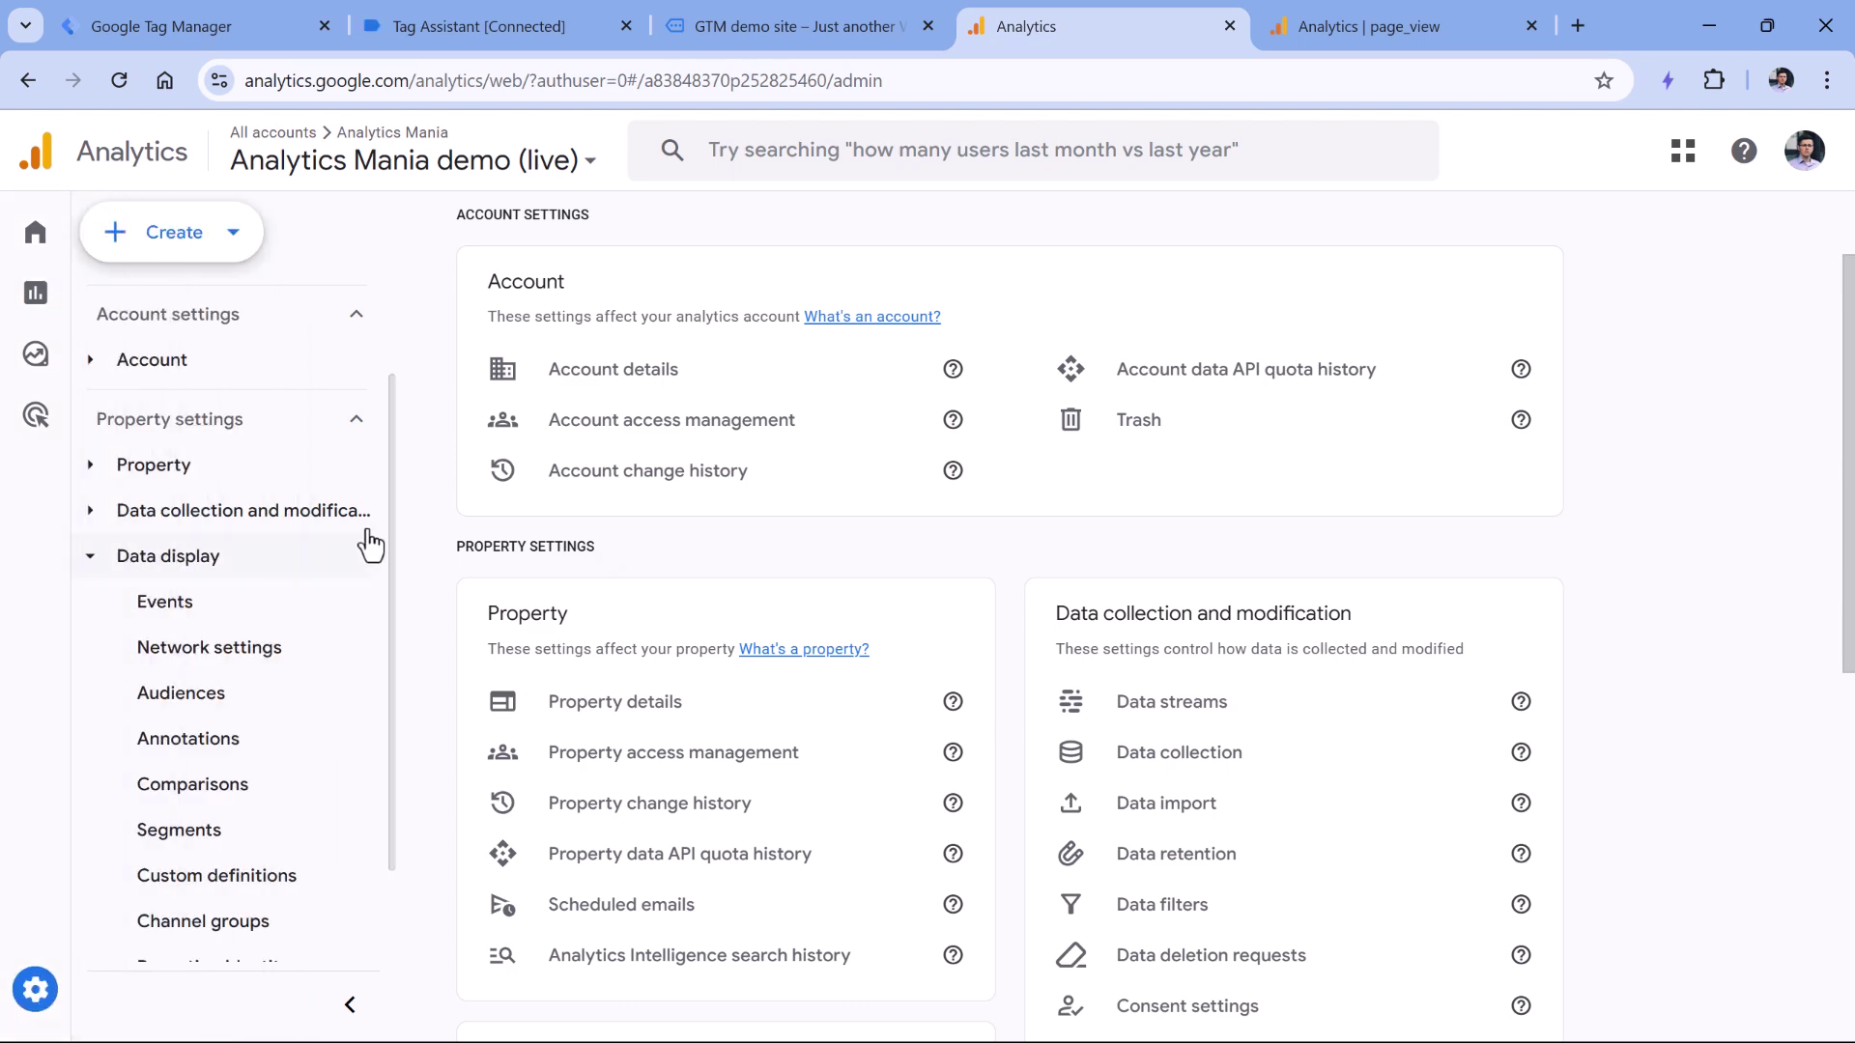
scroll(370, 546, down, 1)
scroll(580, 609, down, 4)
click(593, 757)
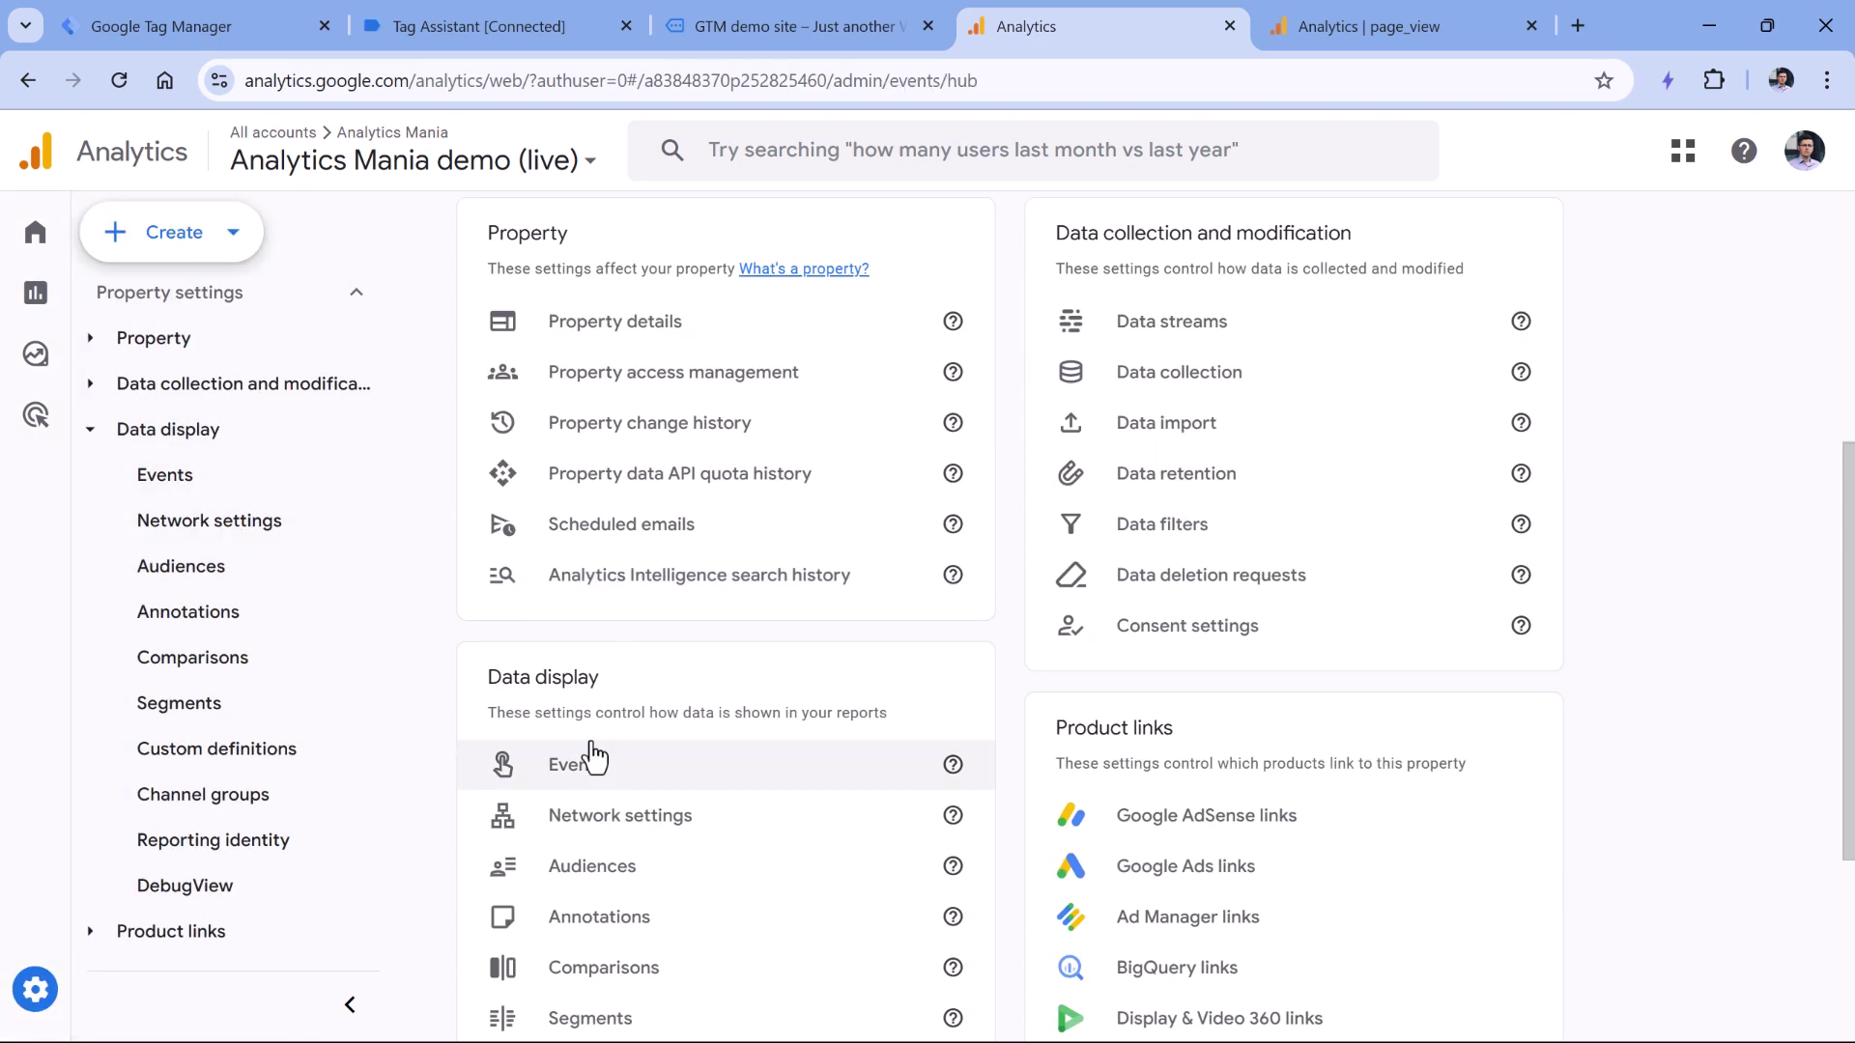
click(1167, 440)
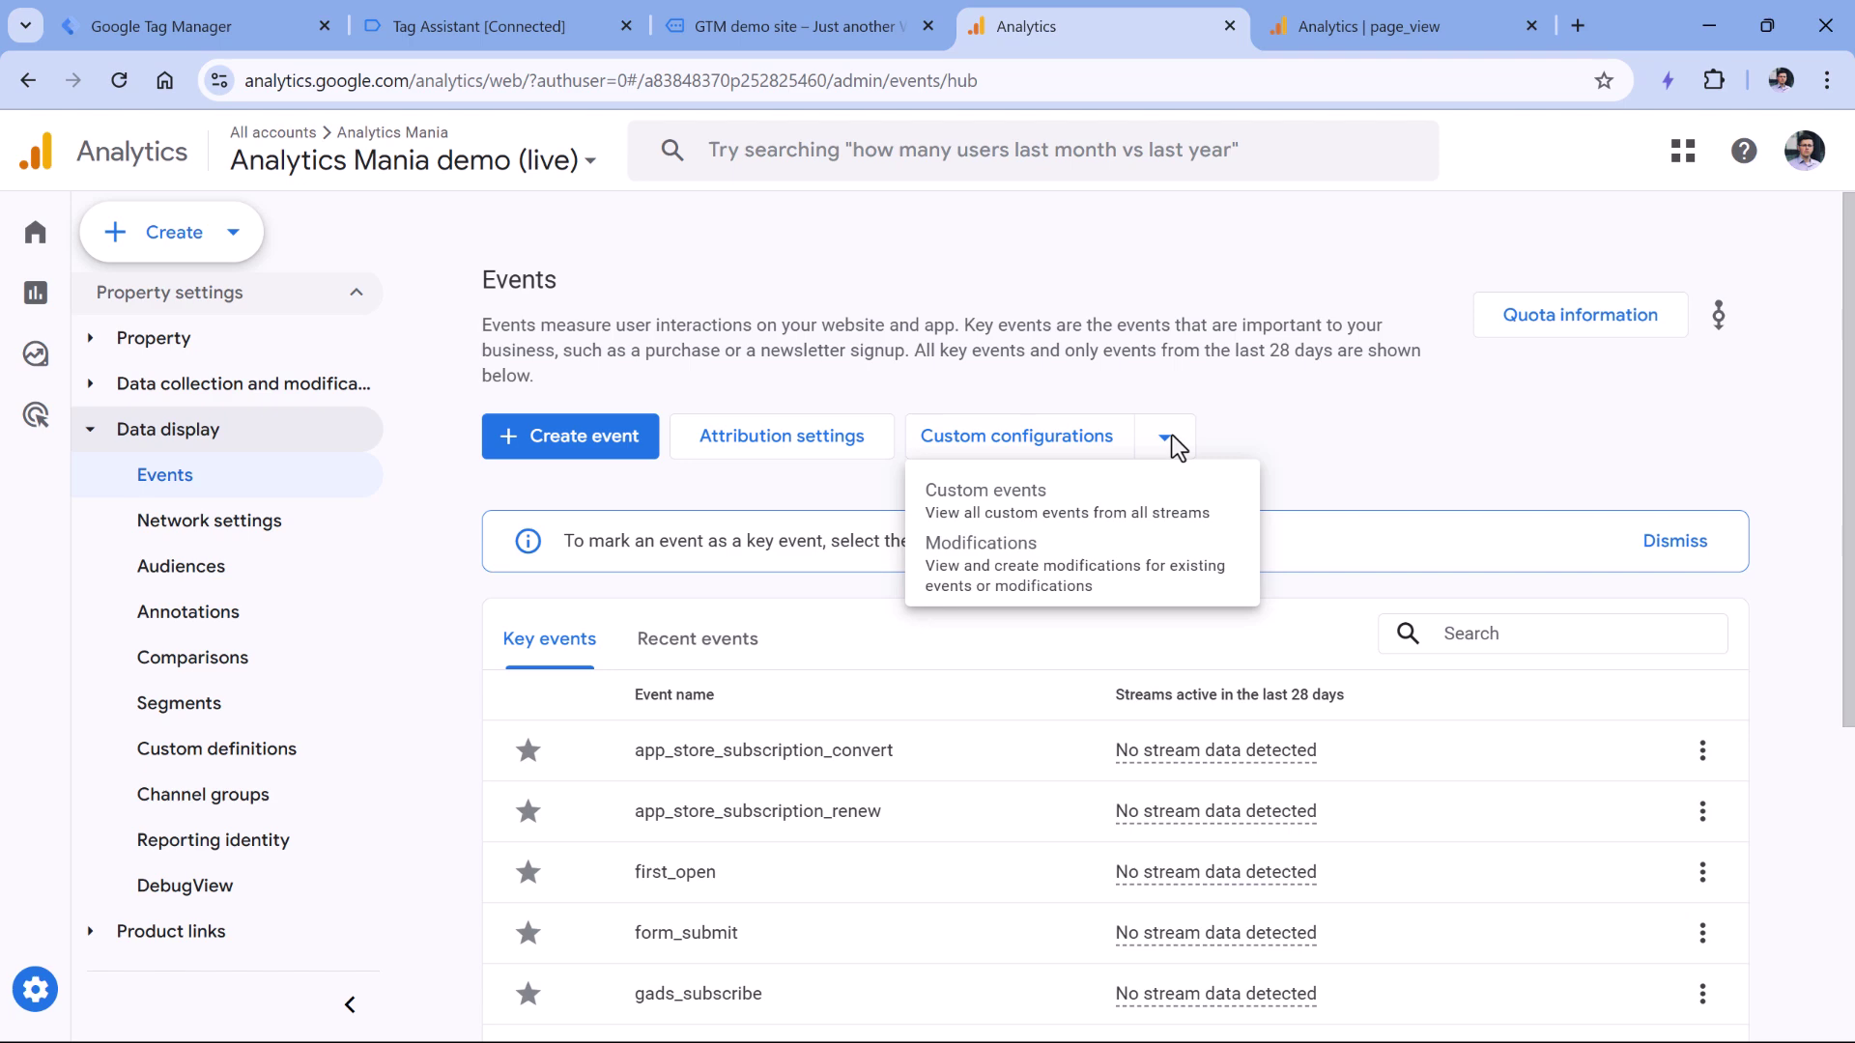
click(1032, 582)
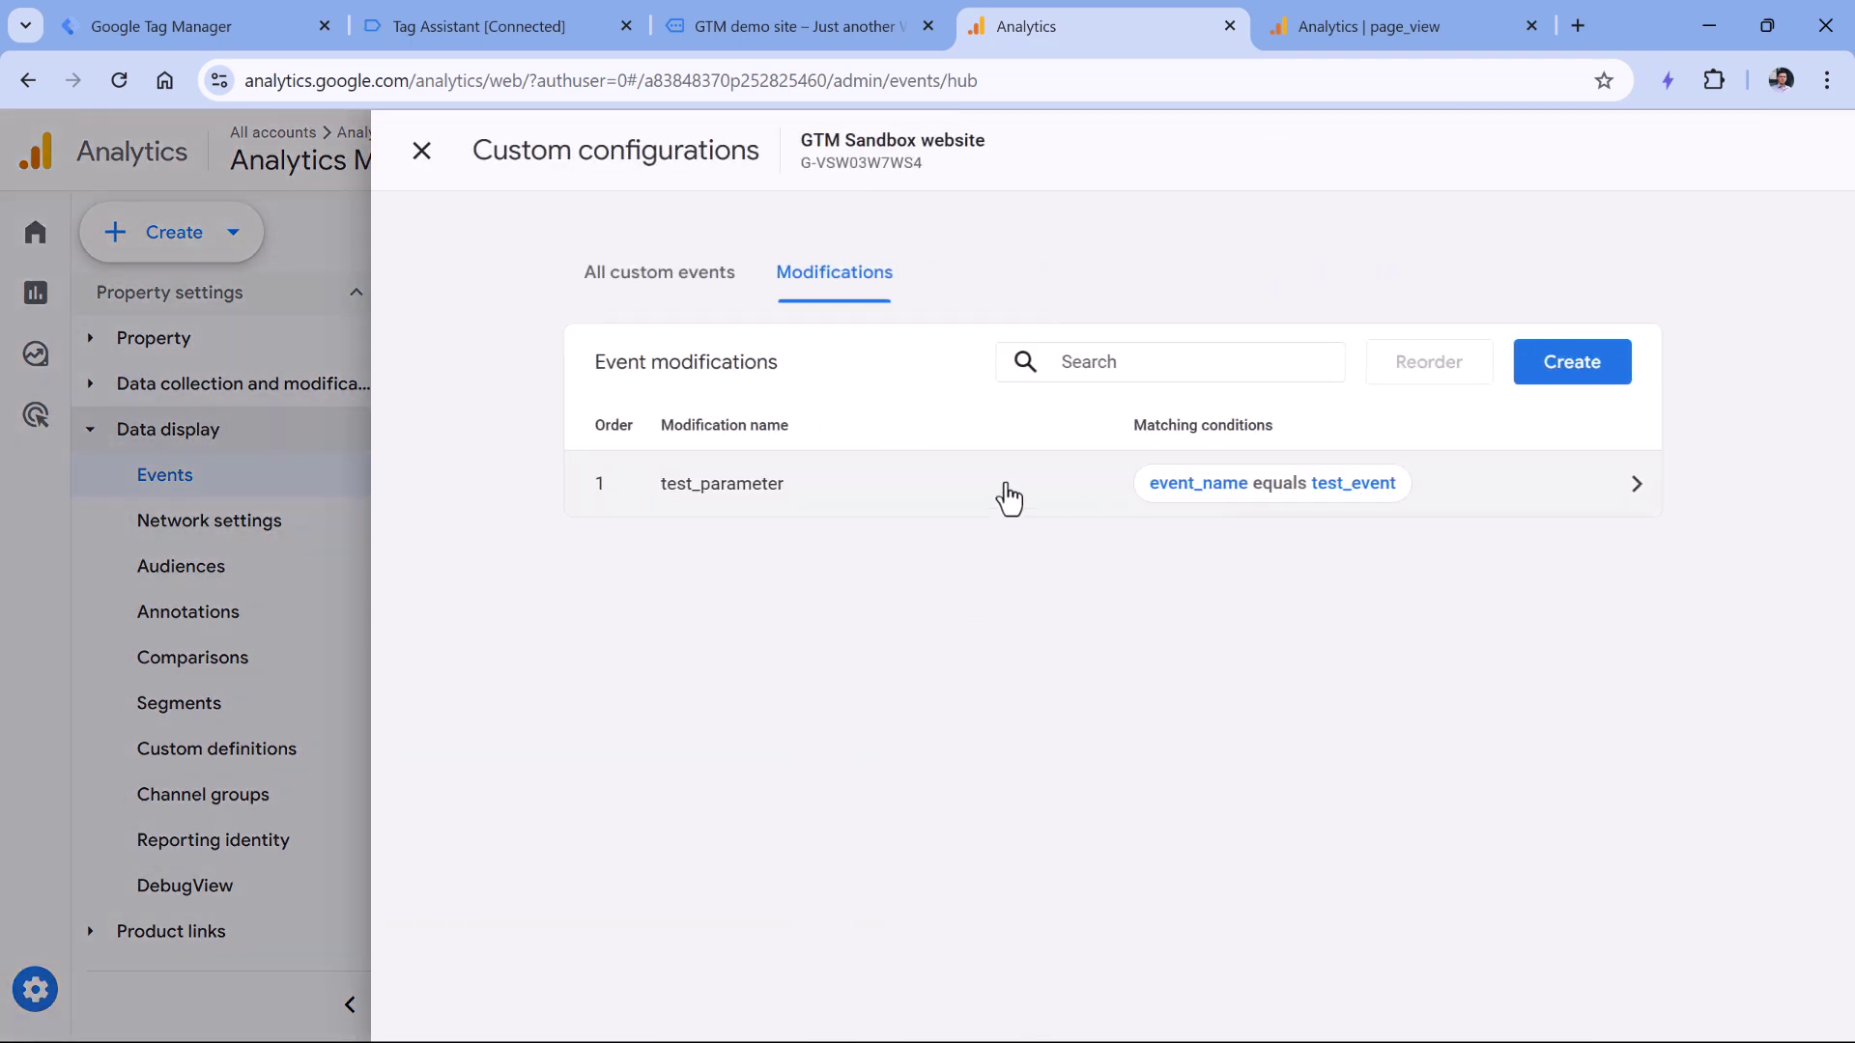
click(897, 497)
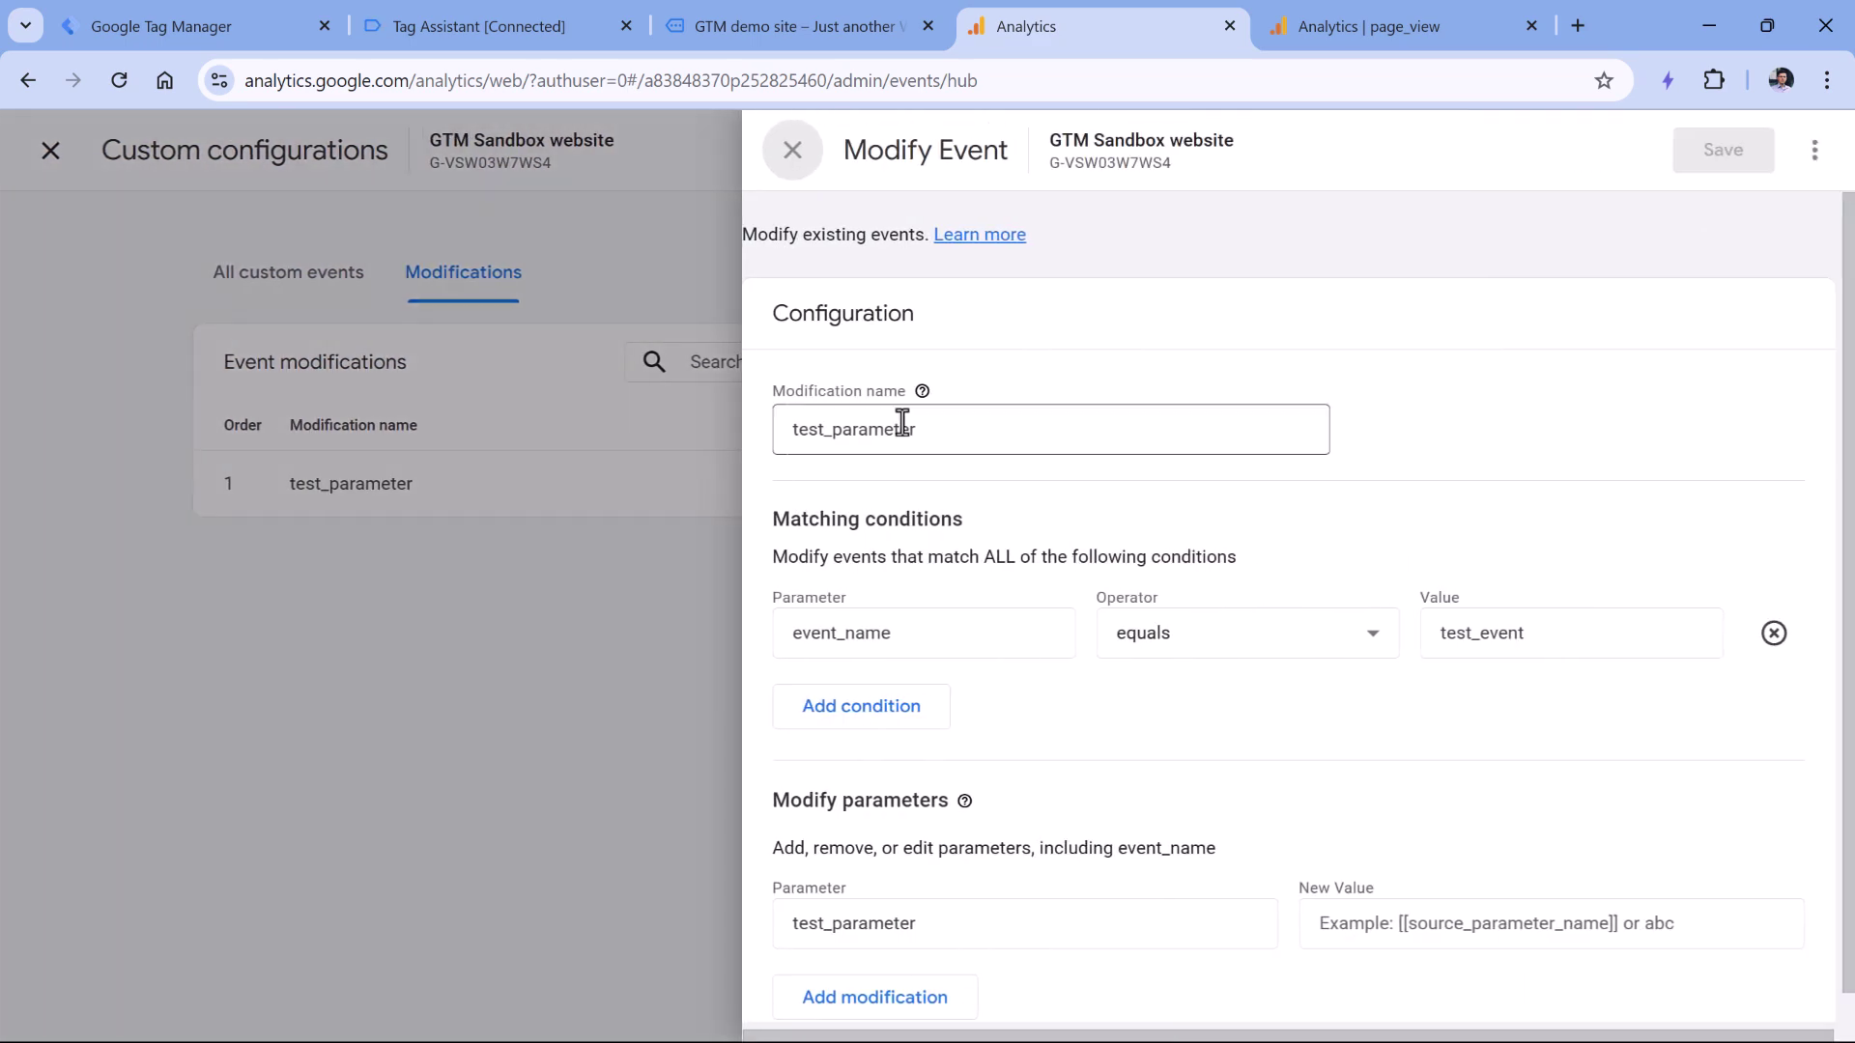
Step: Review the rule: event_name equals test_event, modifying test_parameter with an empty new value
drag(918, 634, 789, 635)
drag(1532, 634, 1430, 633)
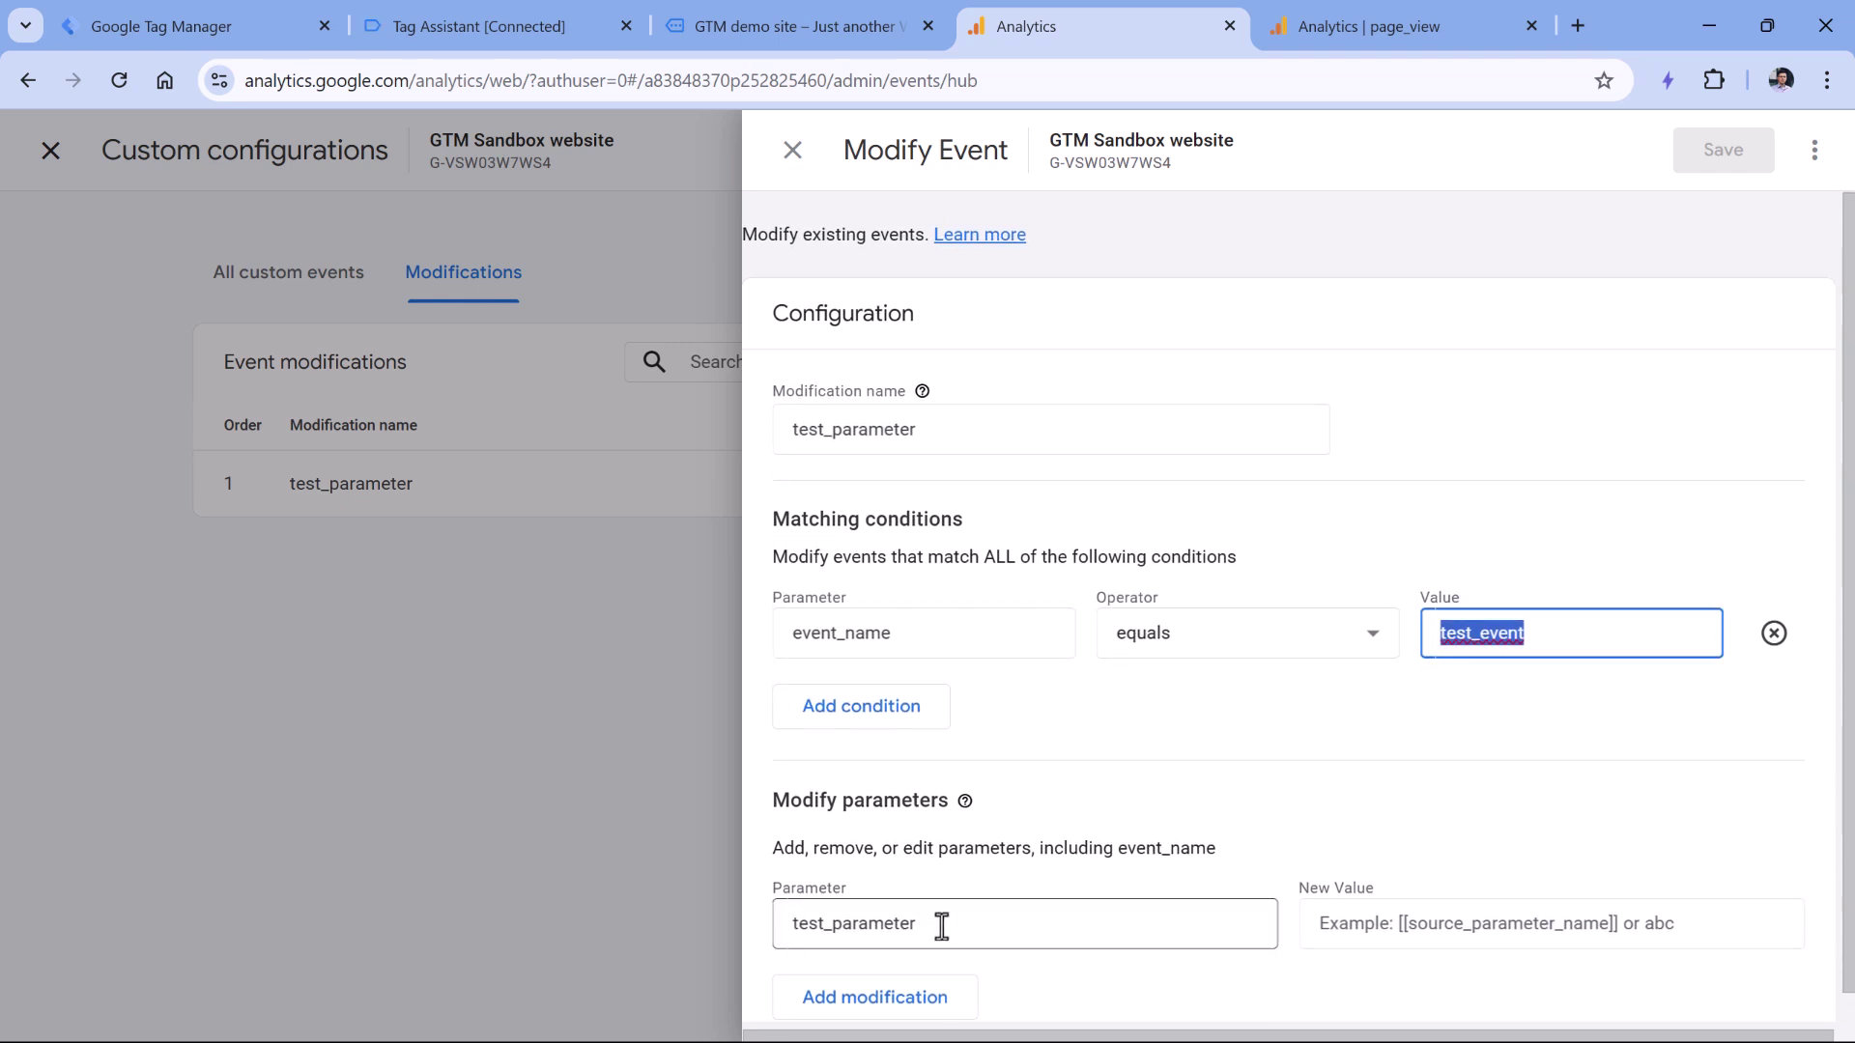
drag(942, 925, 791, 925)
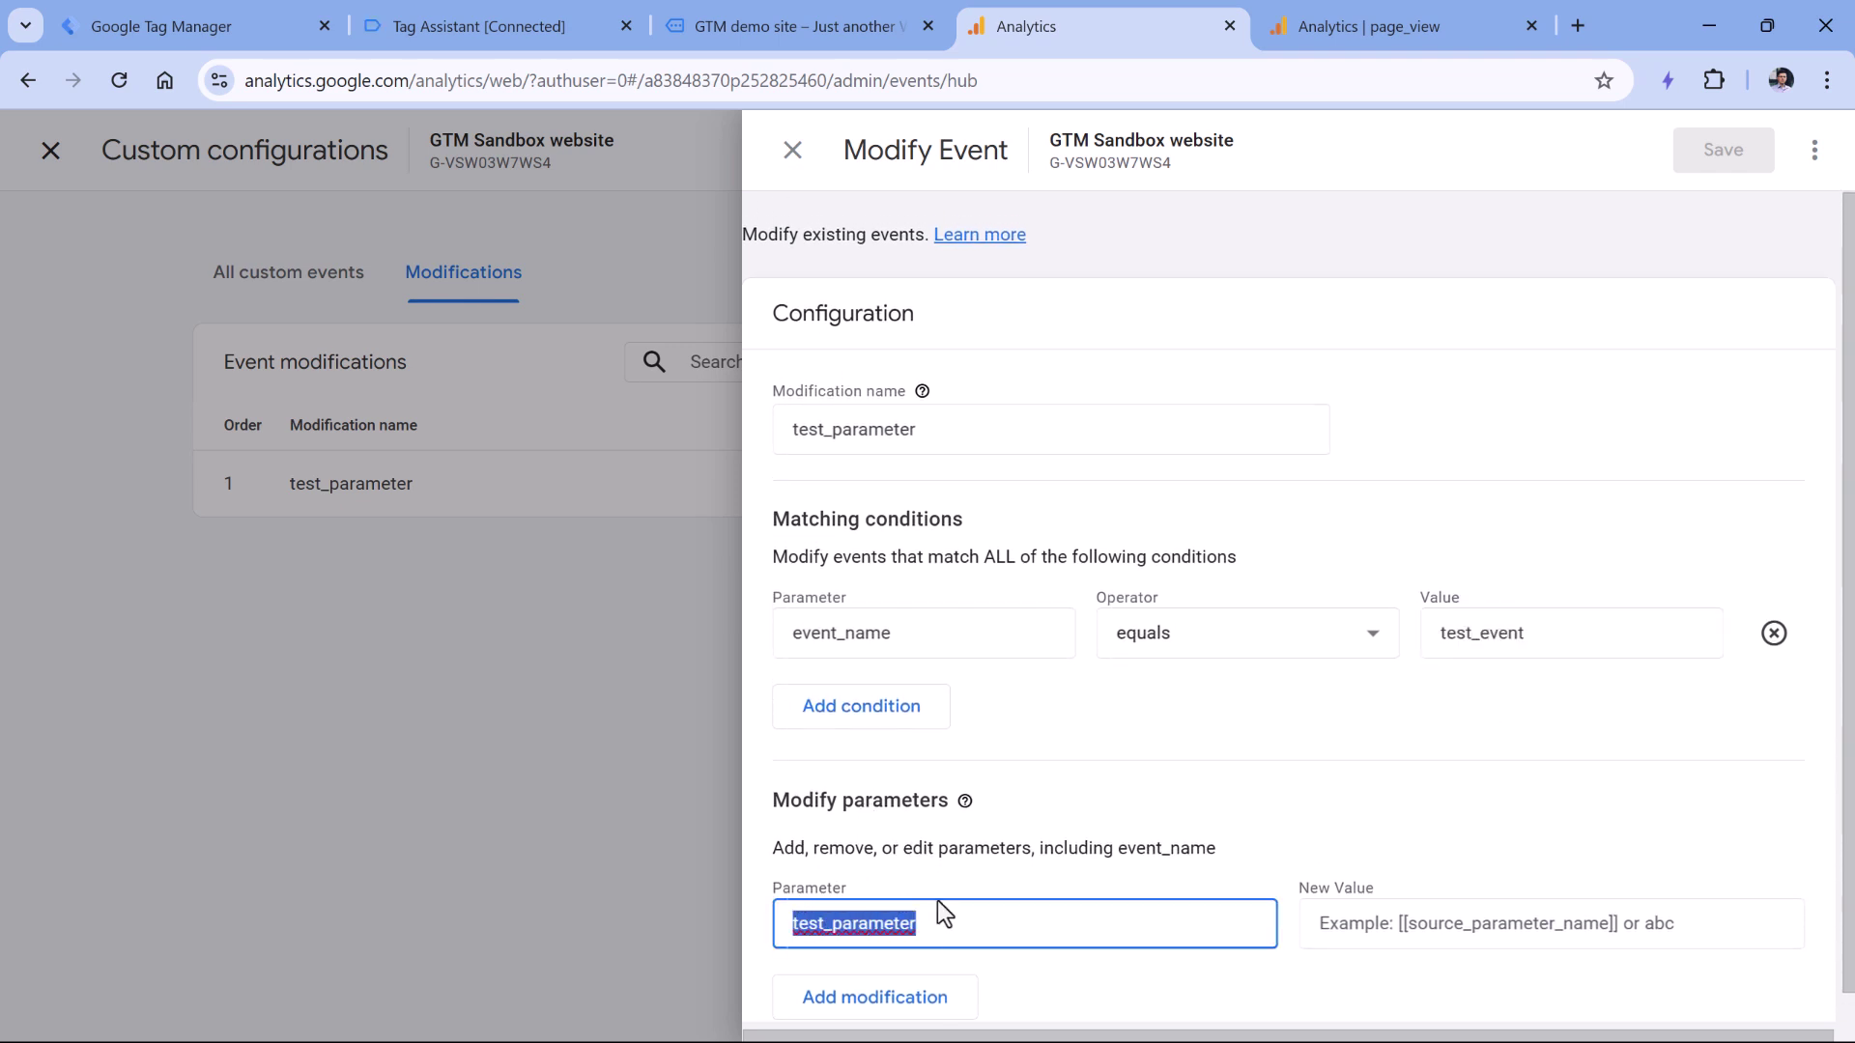
click(1376, 923)
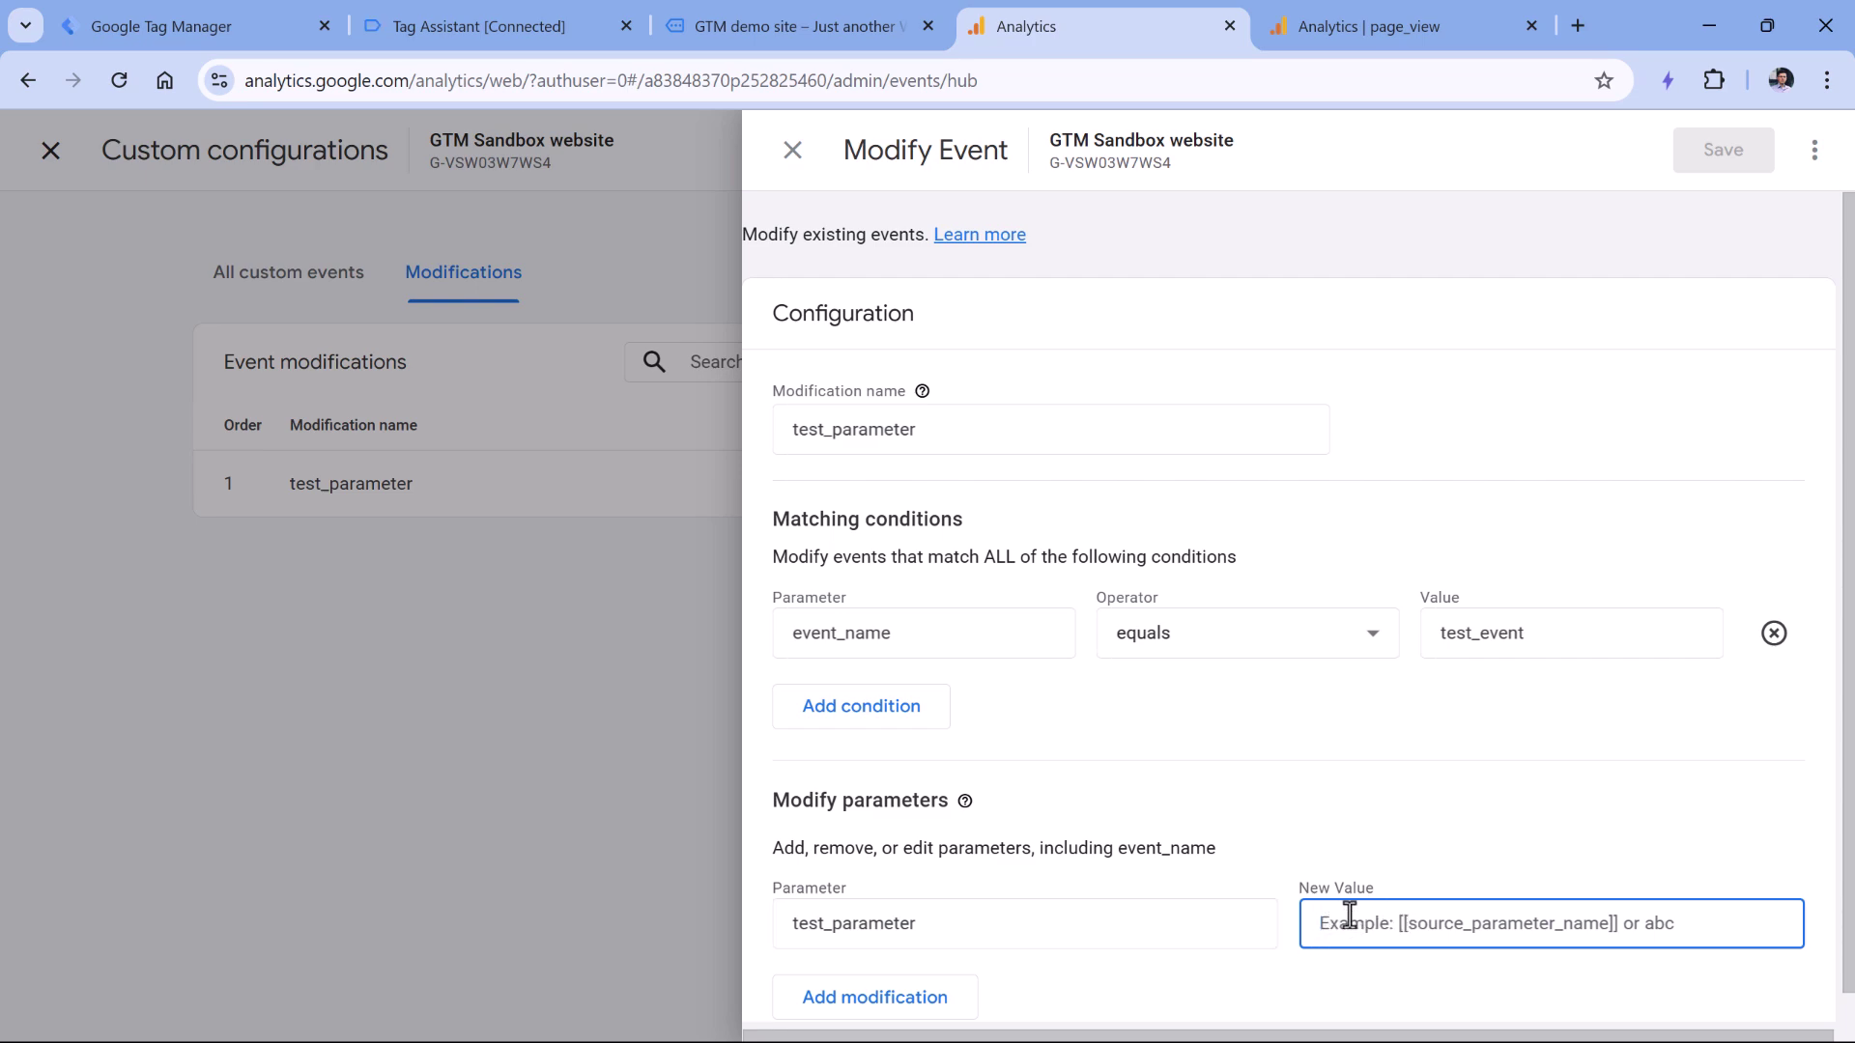
Step: Close the modification panels and rerun the test dataLayer push in the demo site console
click(793, 152)
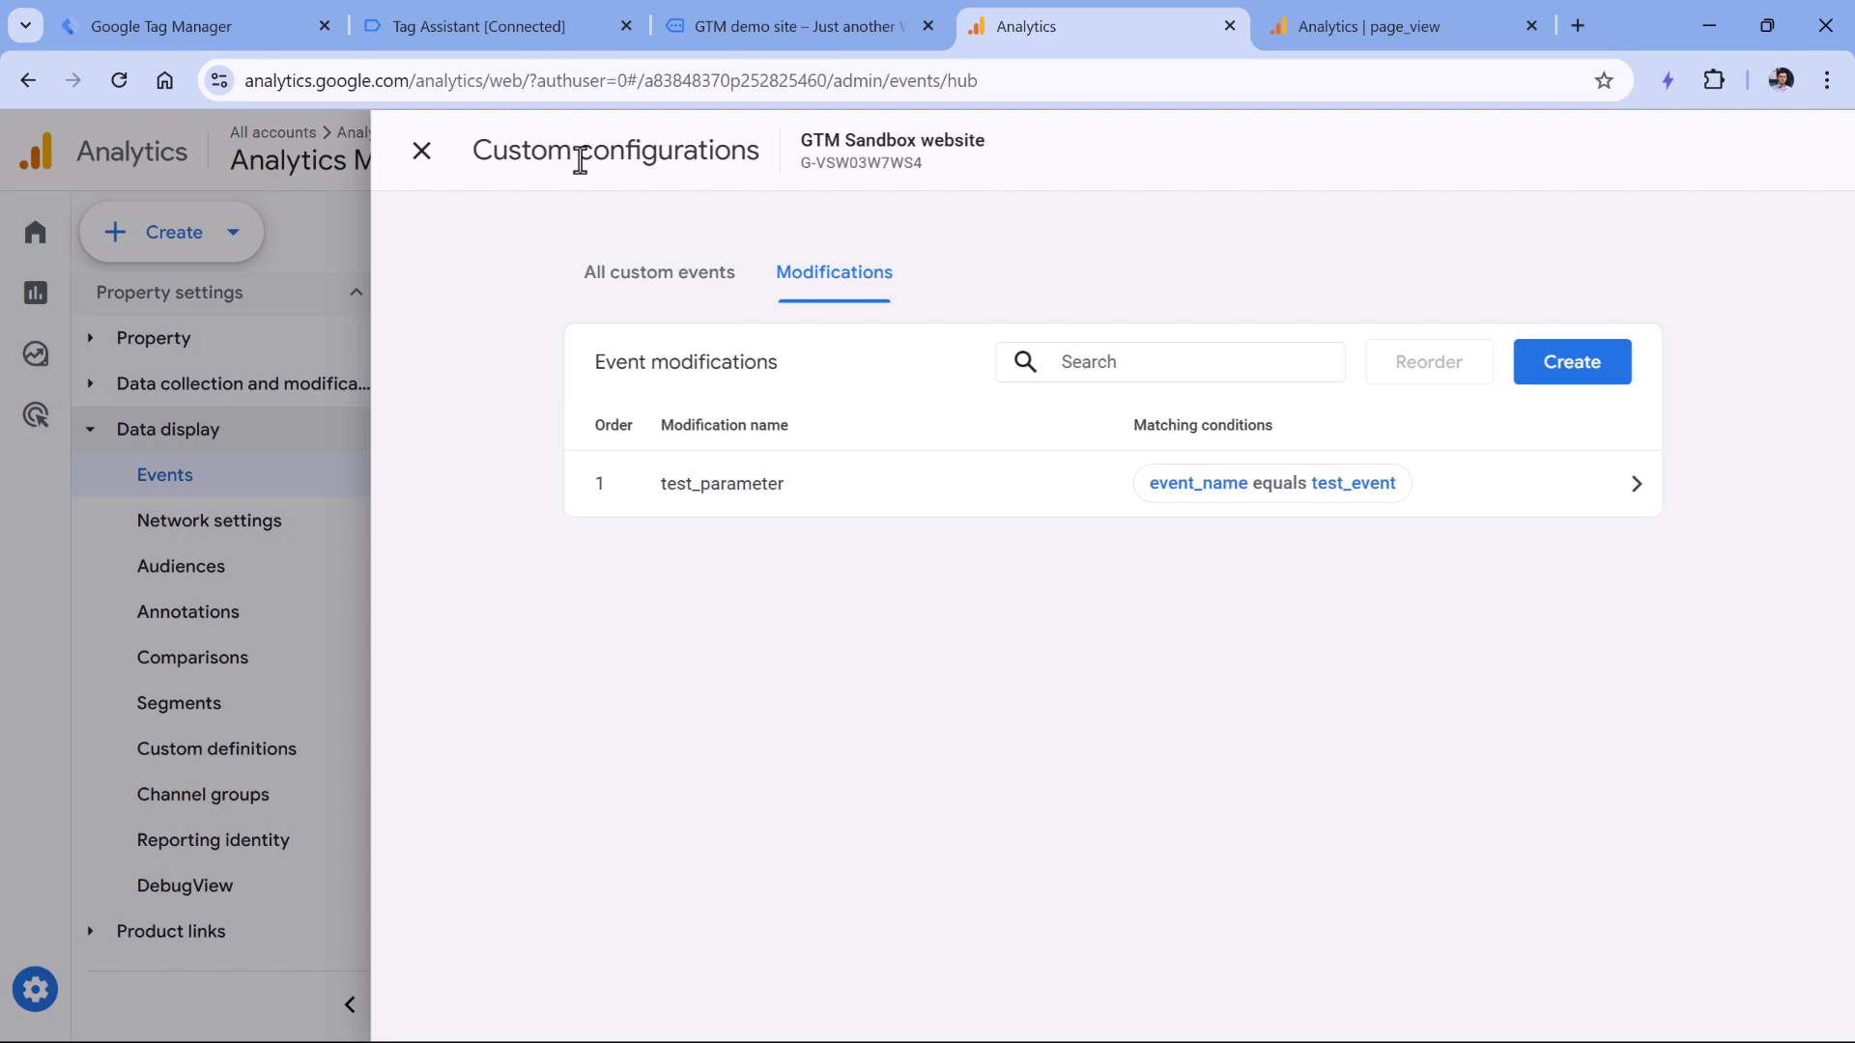
click(422, 152)
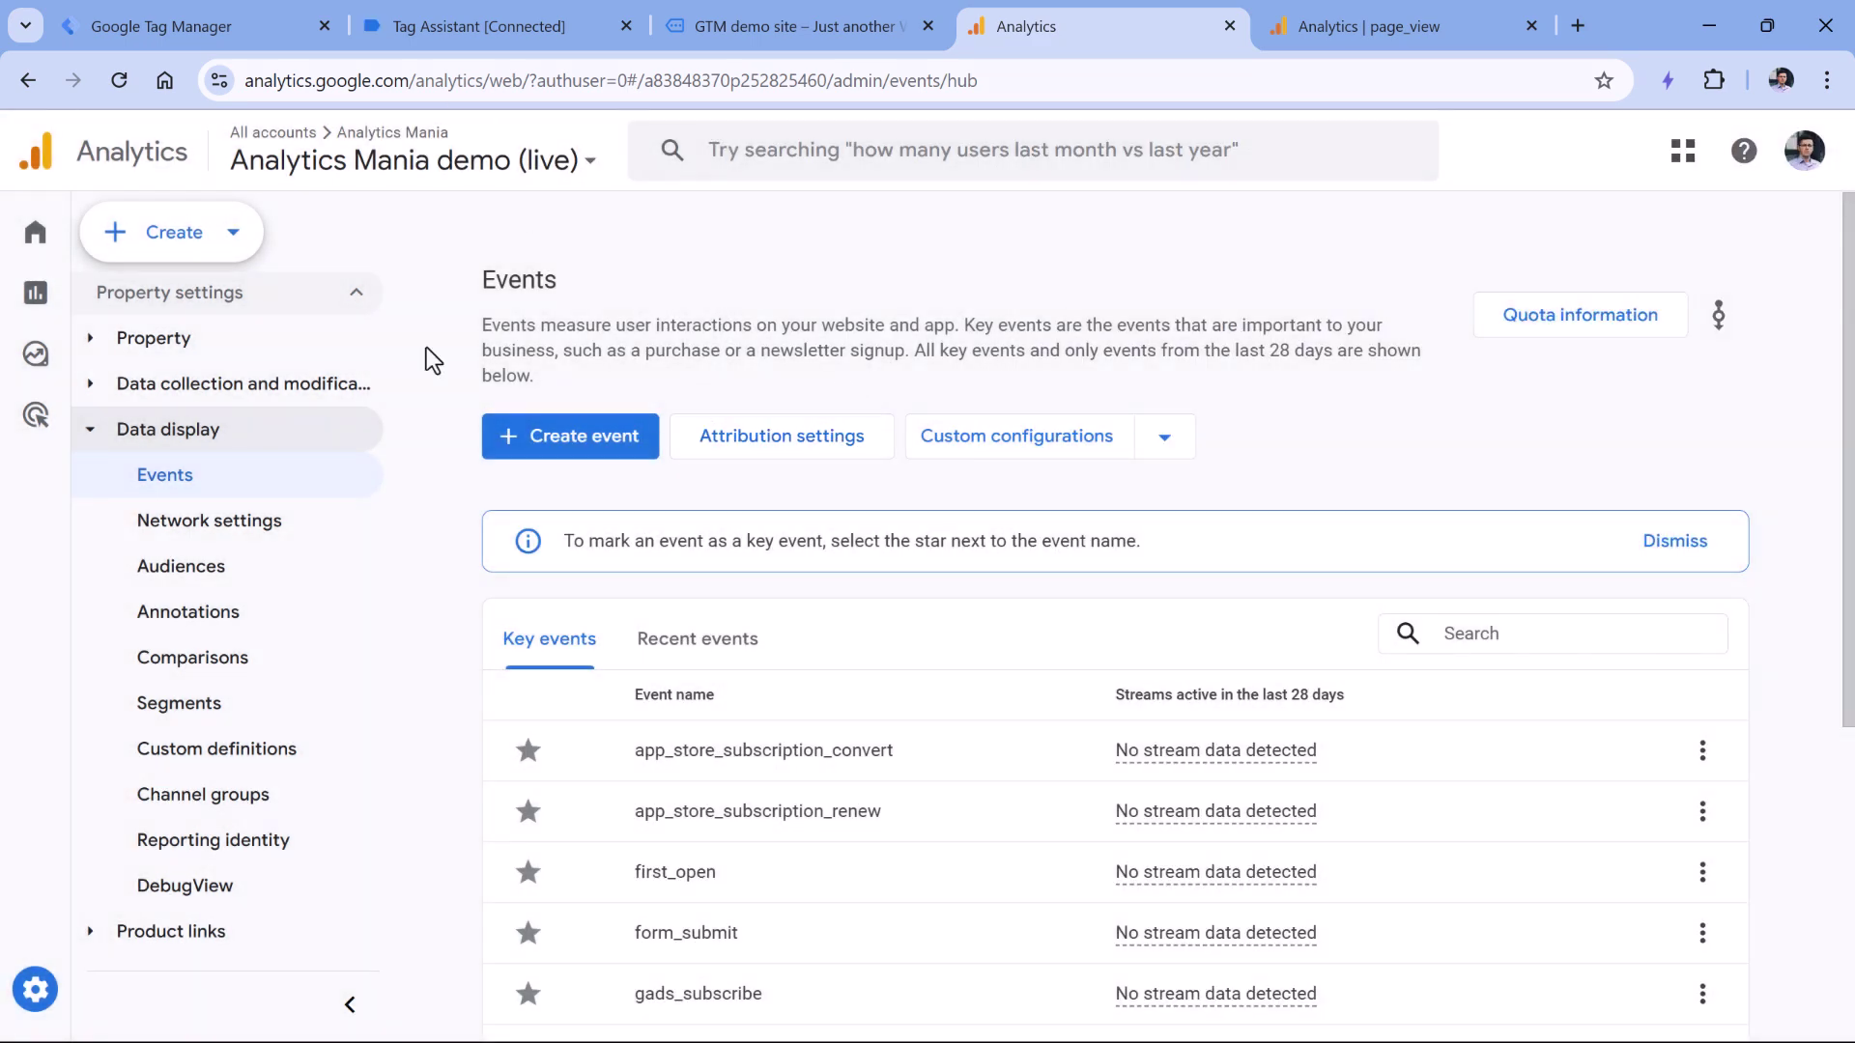
key(ctrl+Page_Up)
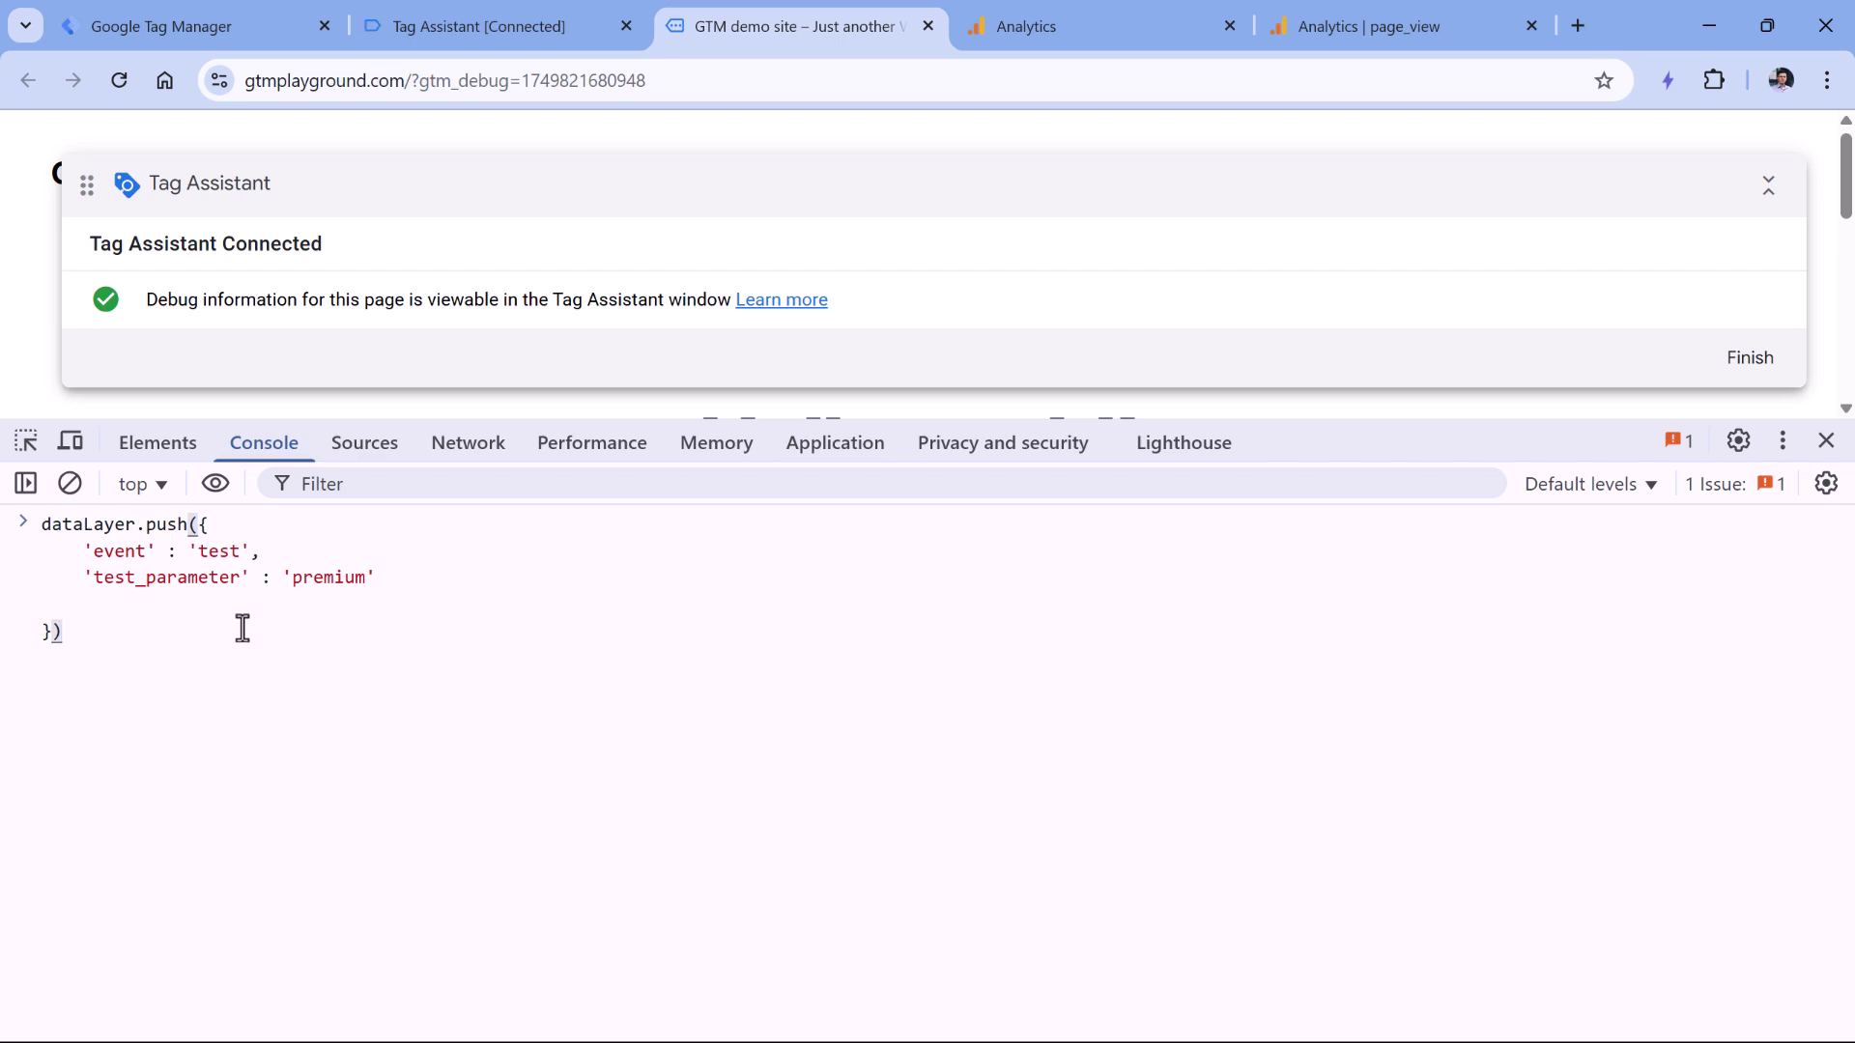
key(Return)
Step: In Tag Assistant, confirm event 28 test fired GA4 event - test_event with the long Lorem Ipsum test_parameter
click(454, 38)
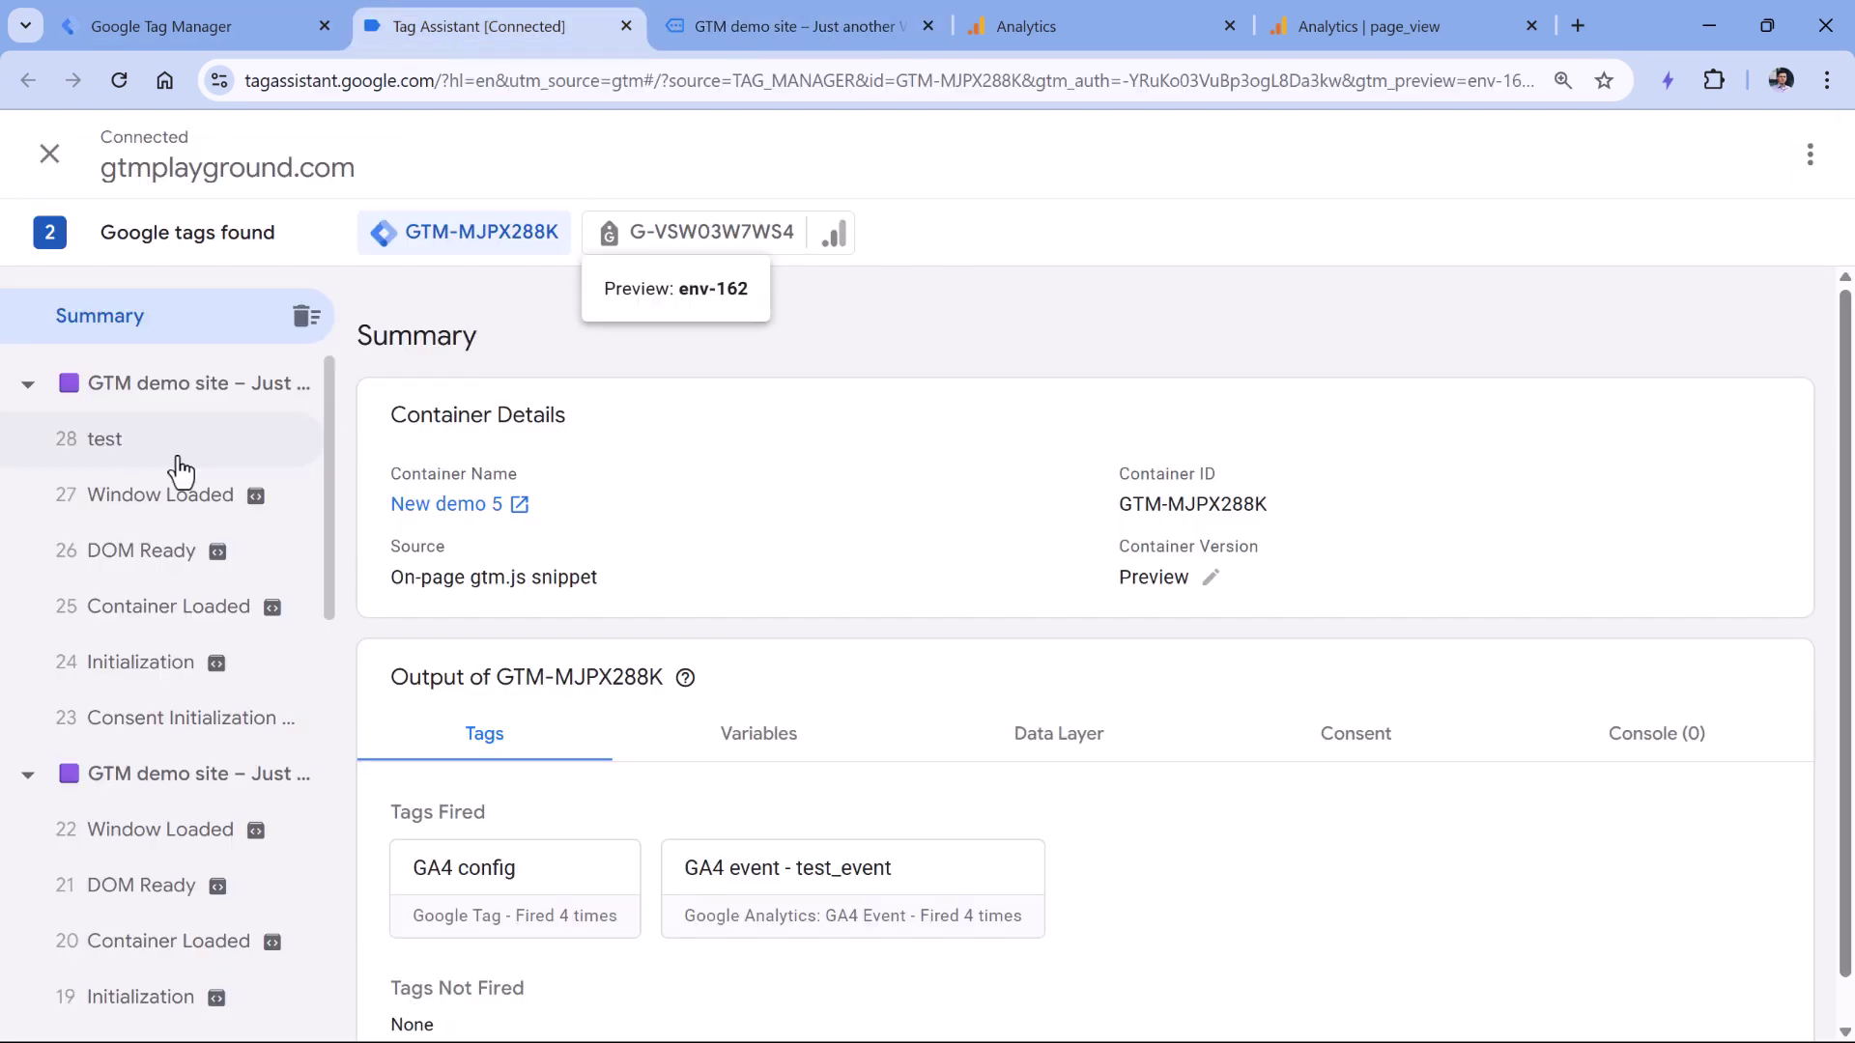
click(116, 449)
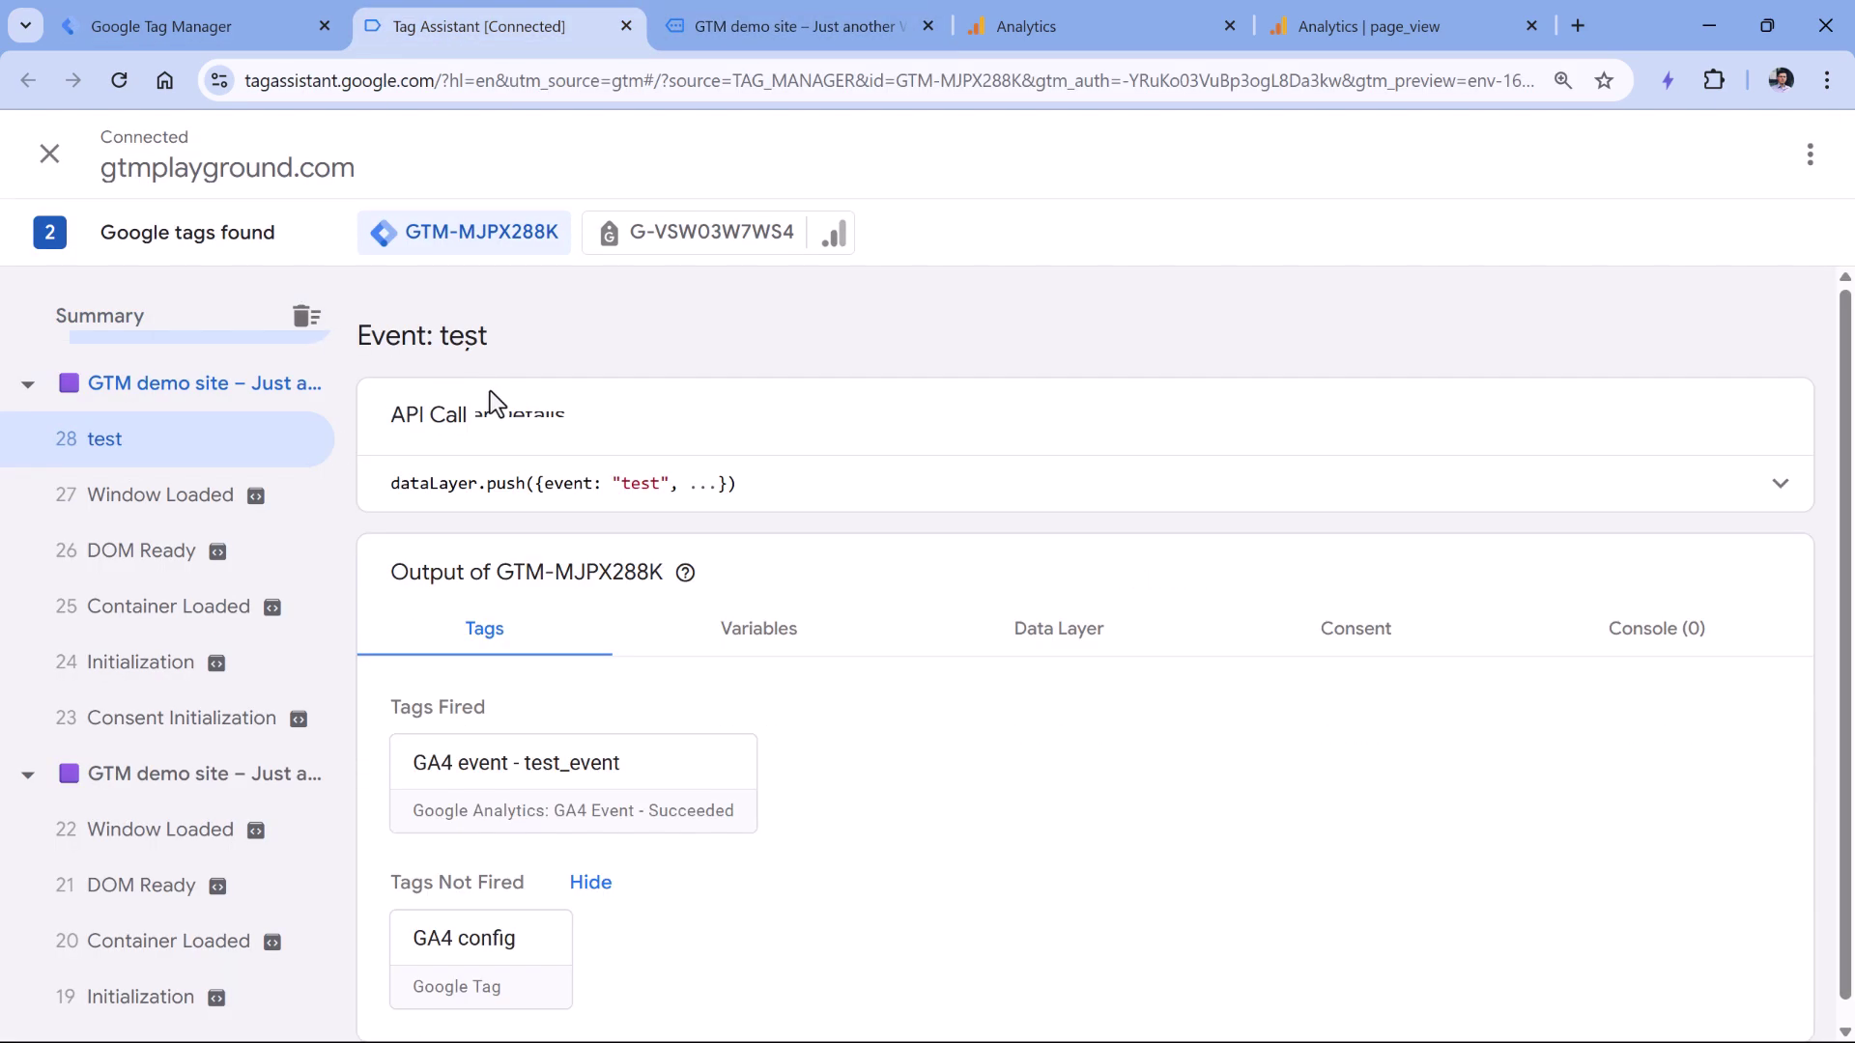
click(594, 790)
drag(834, 628, 1063, 746)
click(1064, 764)
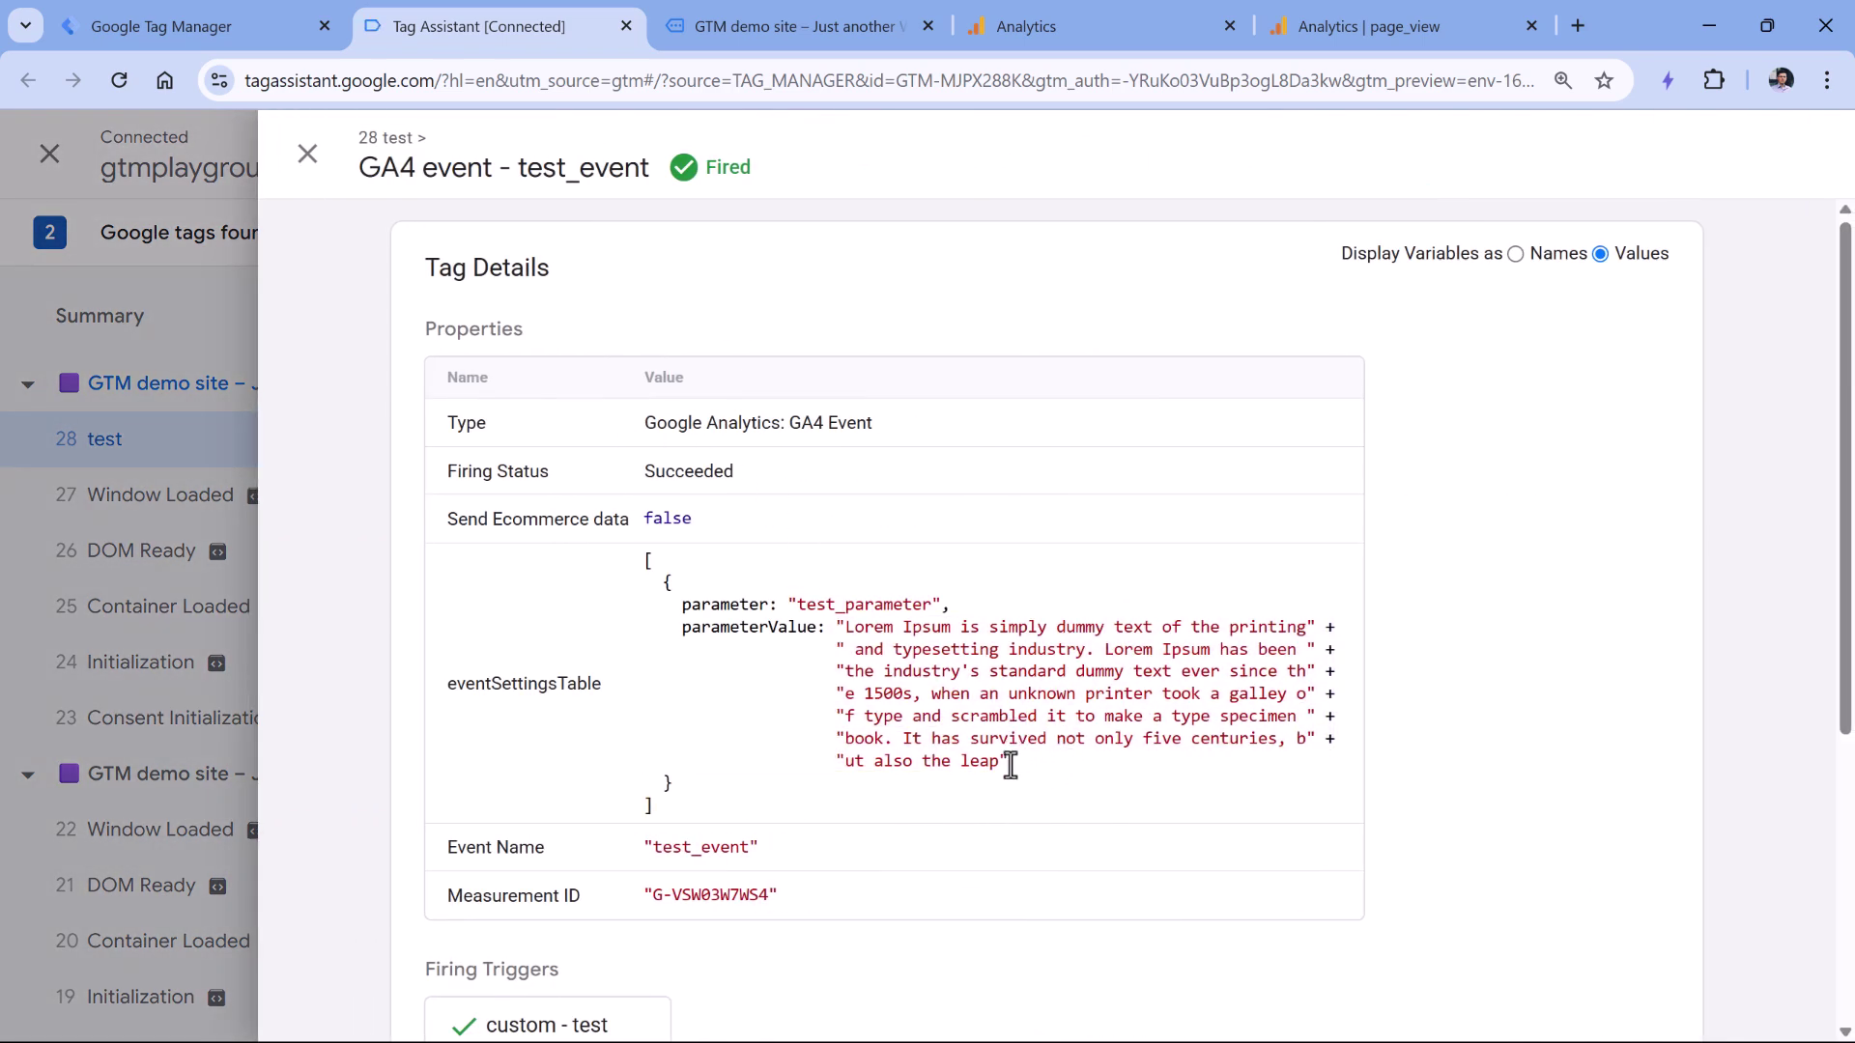
drag(1006, 762, 835, 626)
click(799, 435)
click(178, 39)
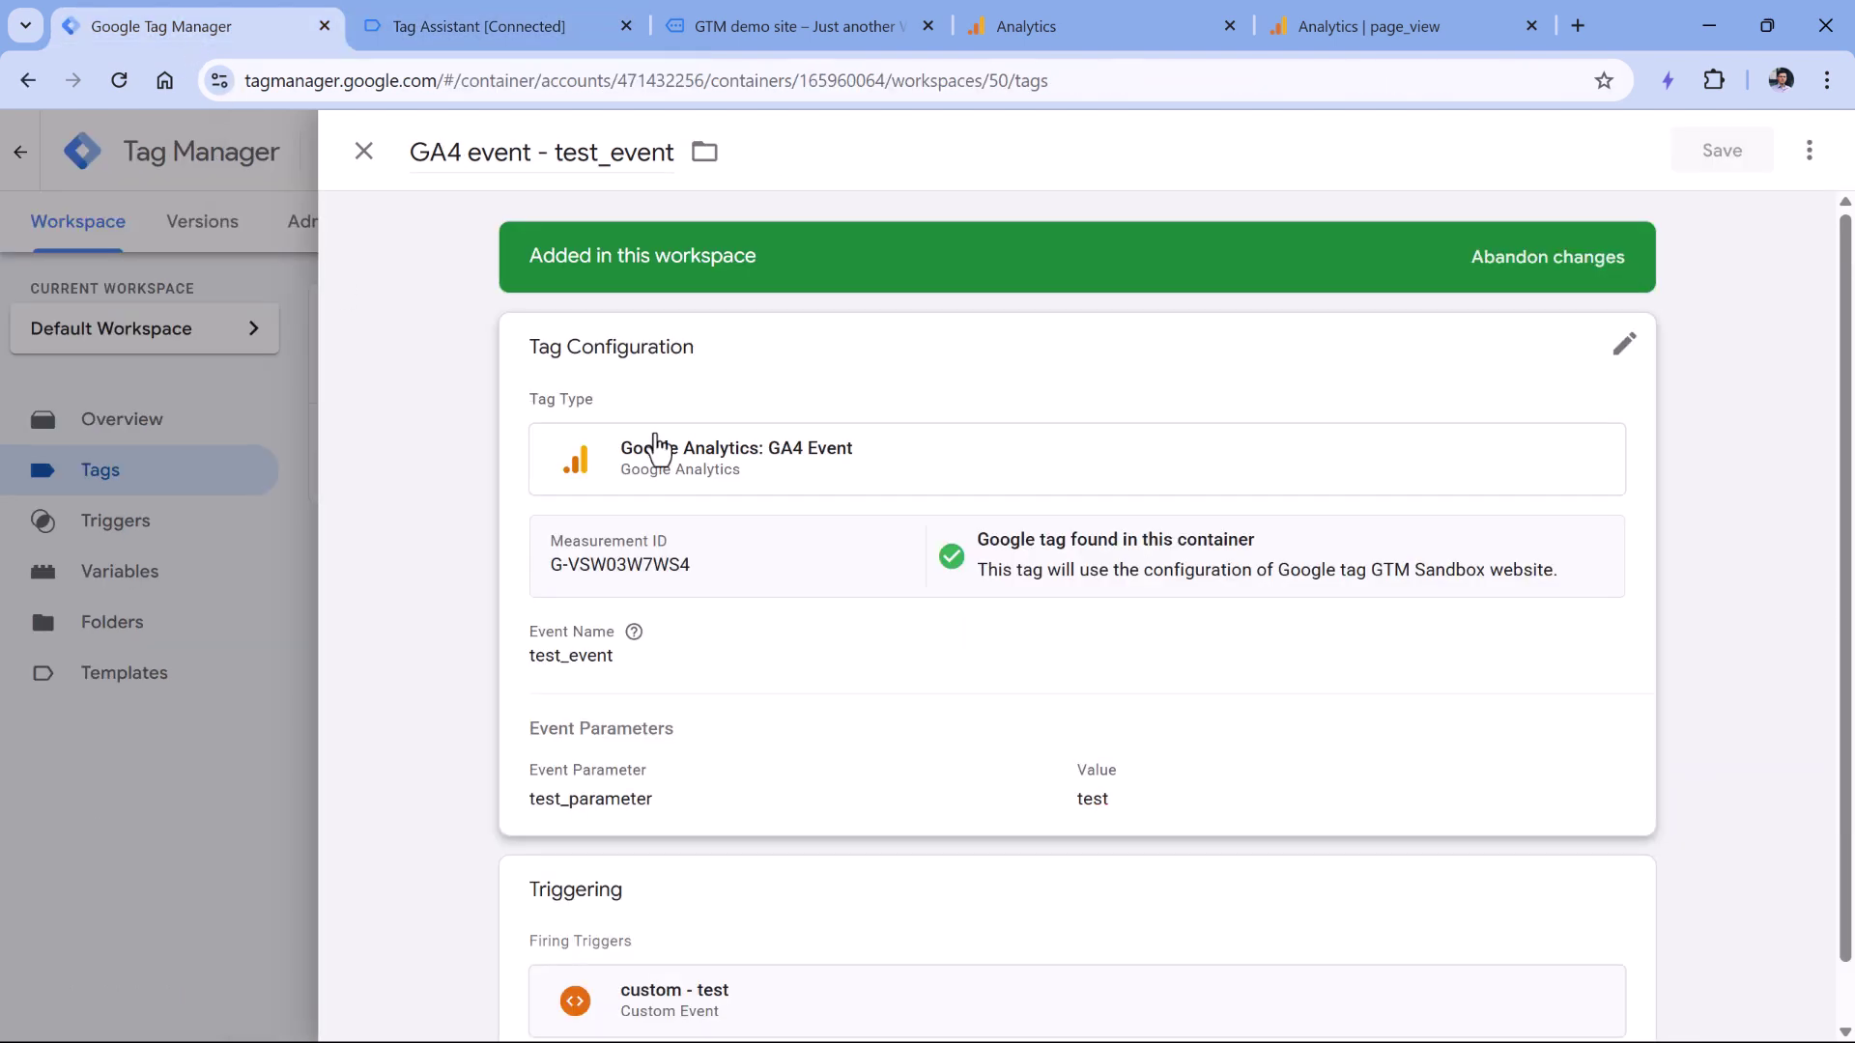
Step: Review test_event's parameters in DebugView, then show the Custom configurations choices on the Events admin page
click(1057, 26)
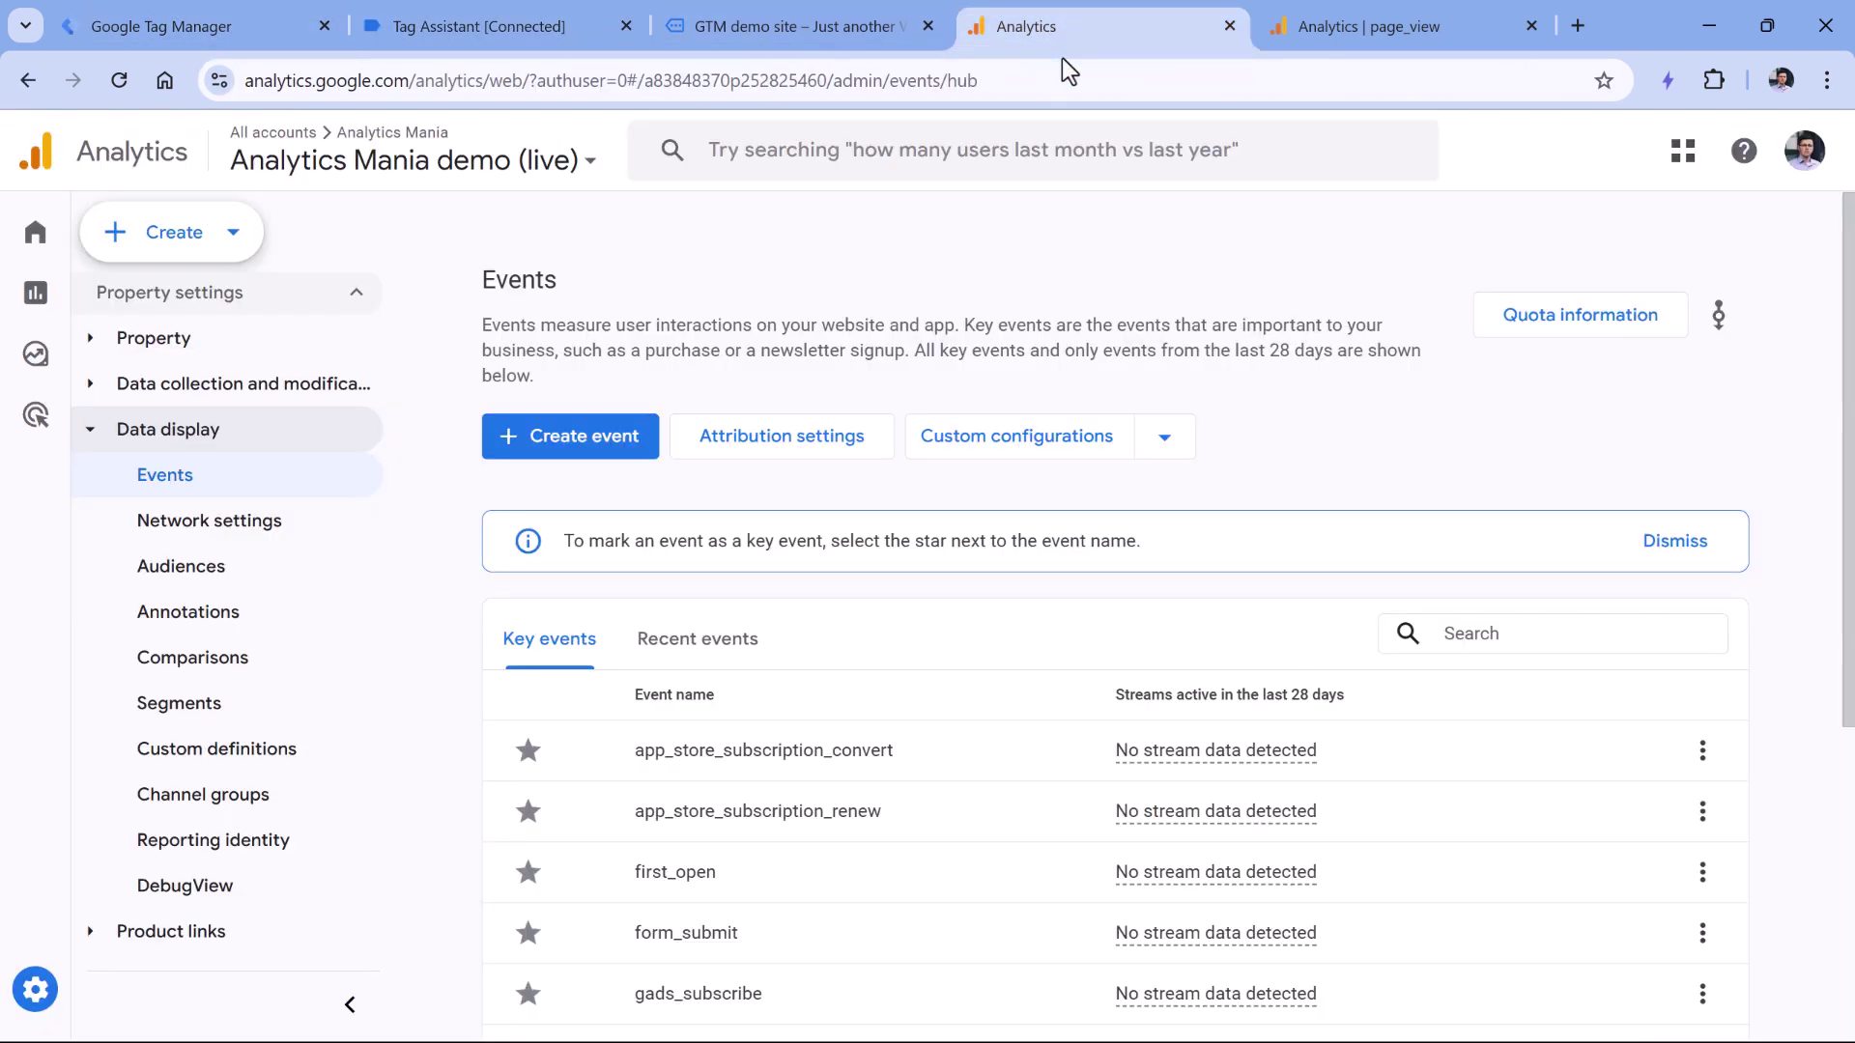
click(207, 888)
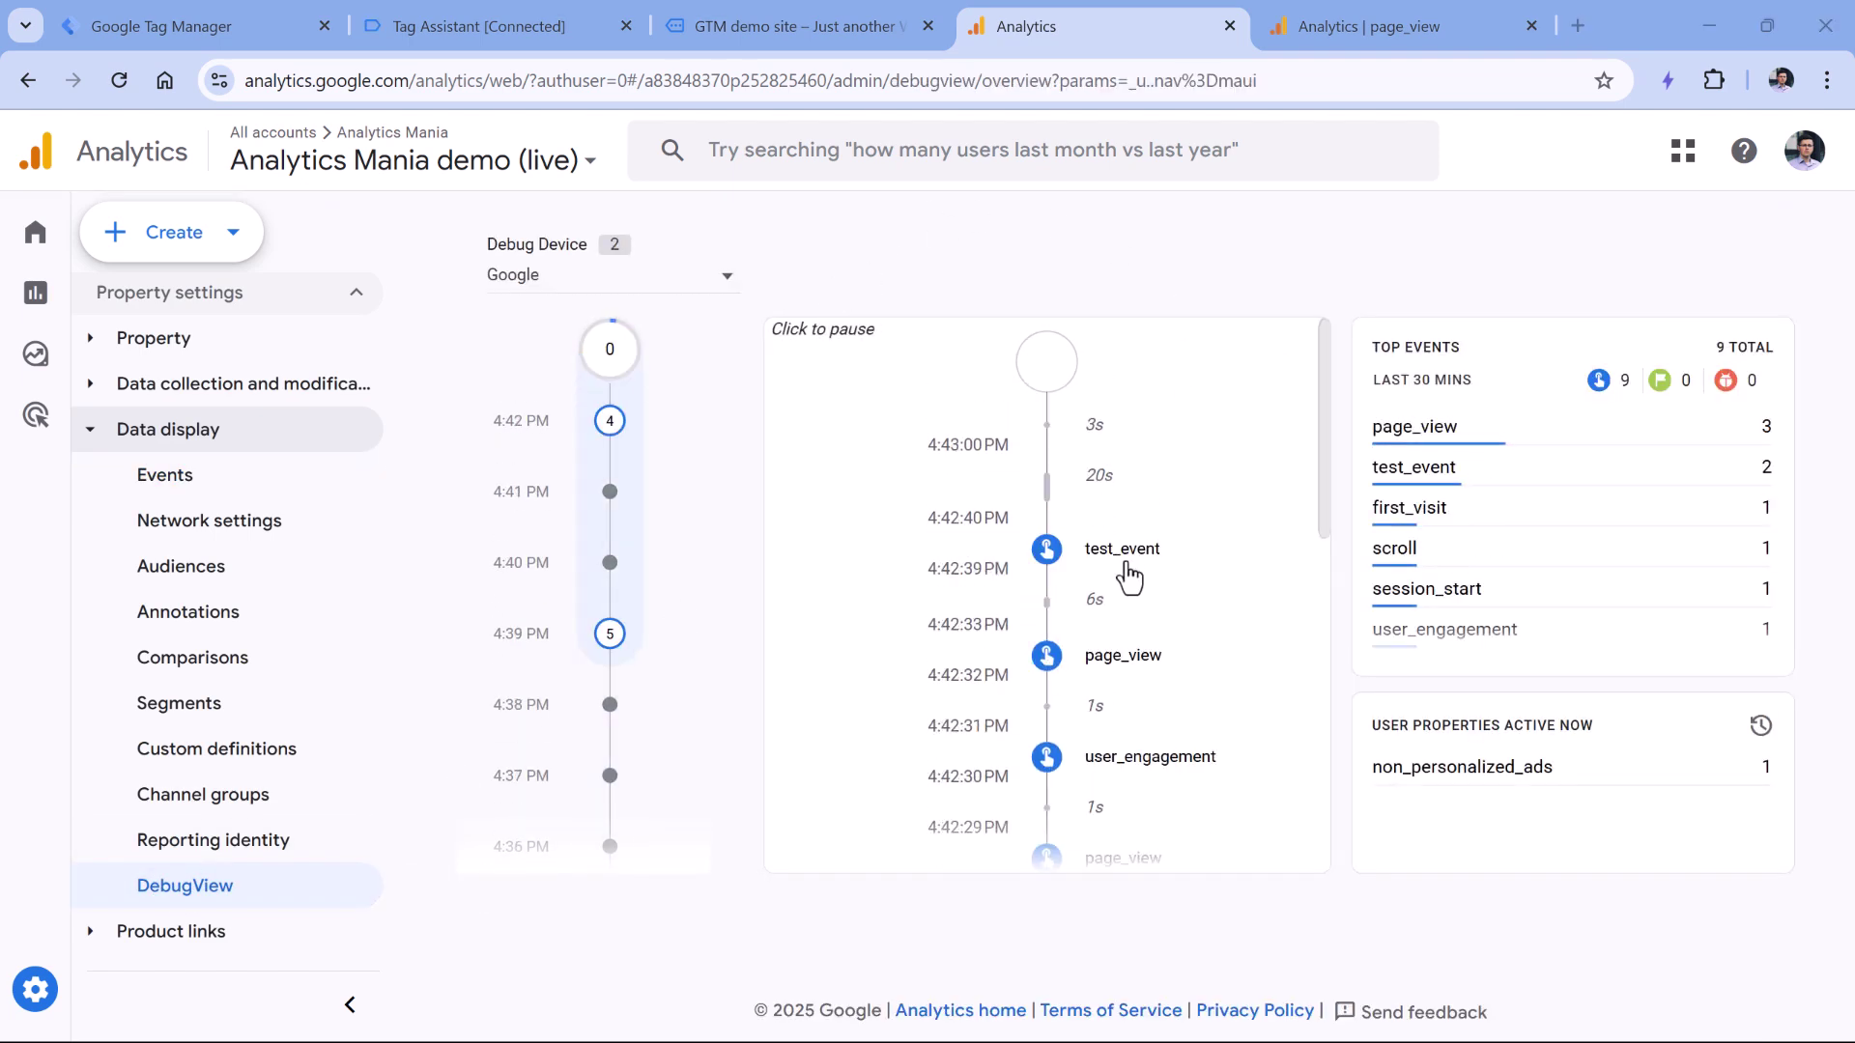
click(1138, 565)
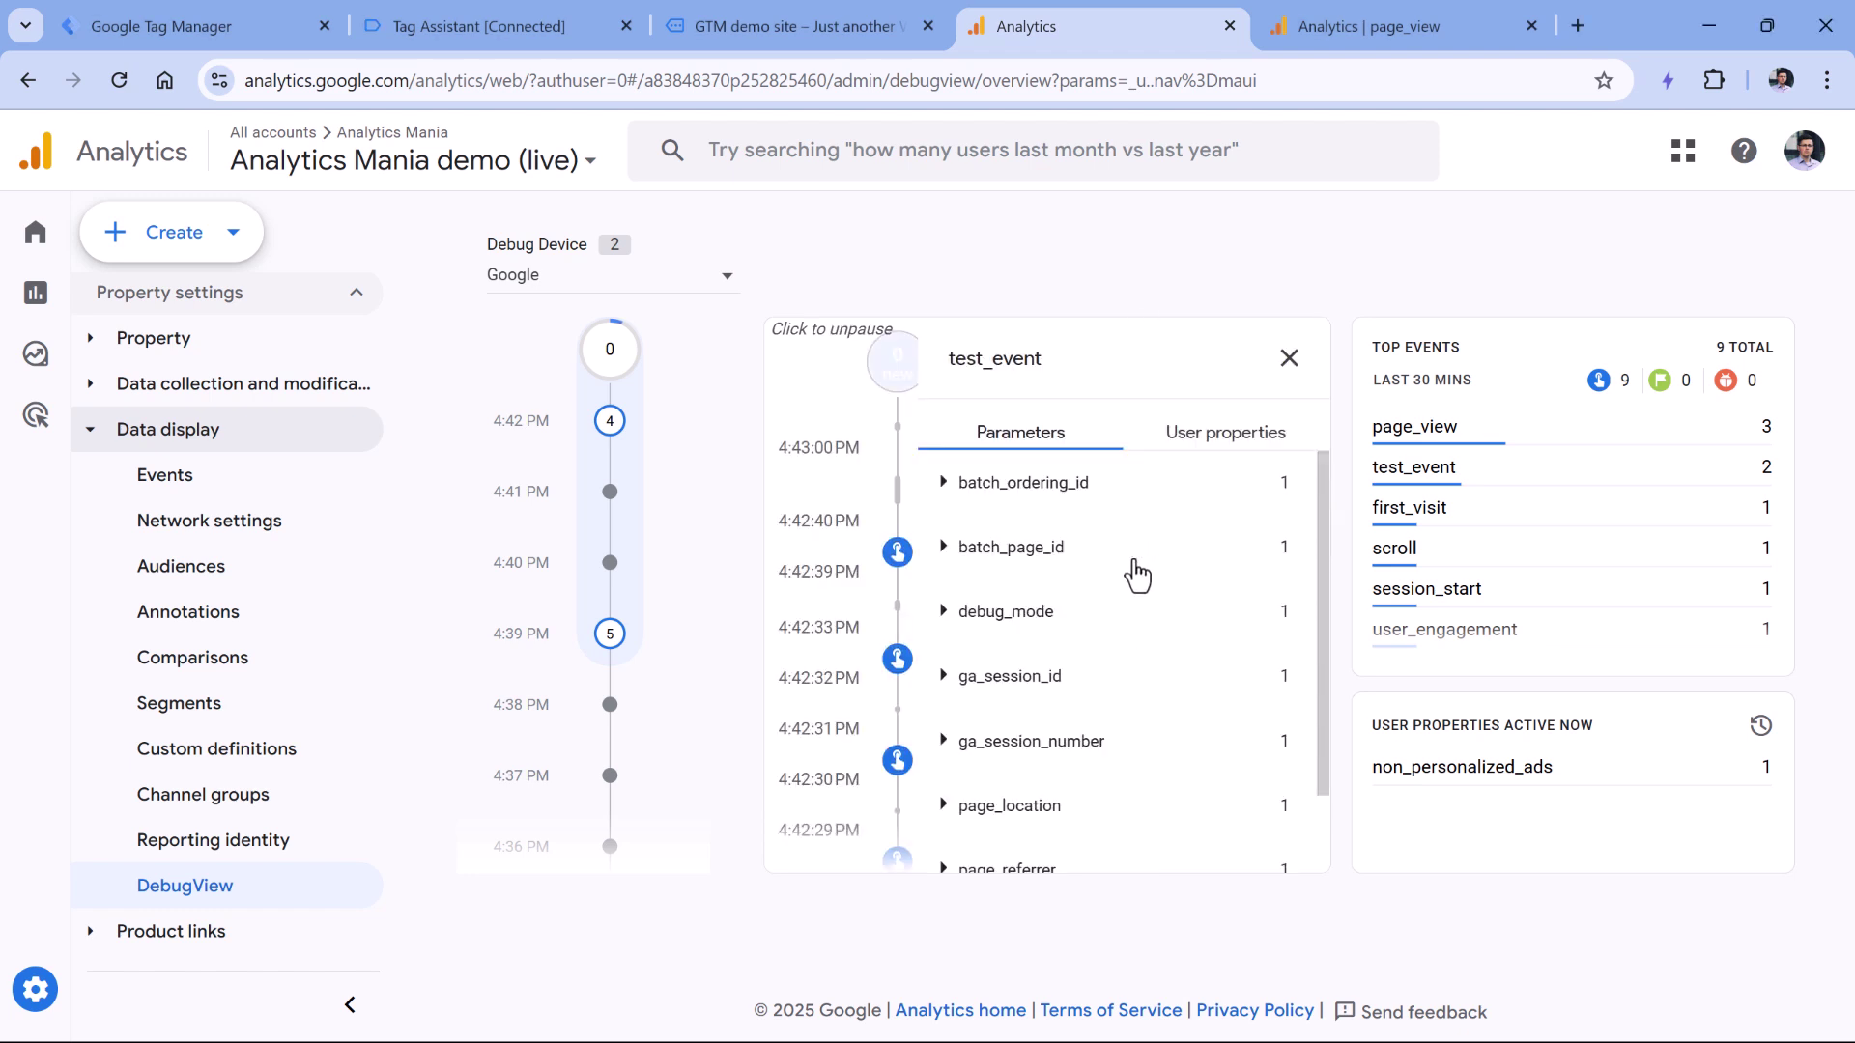
scroll(1077, 549, down, 1)
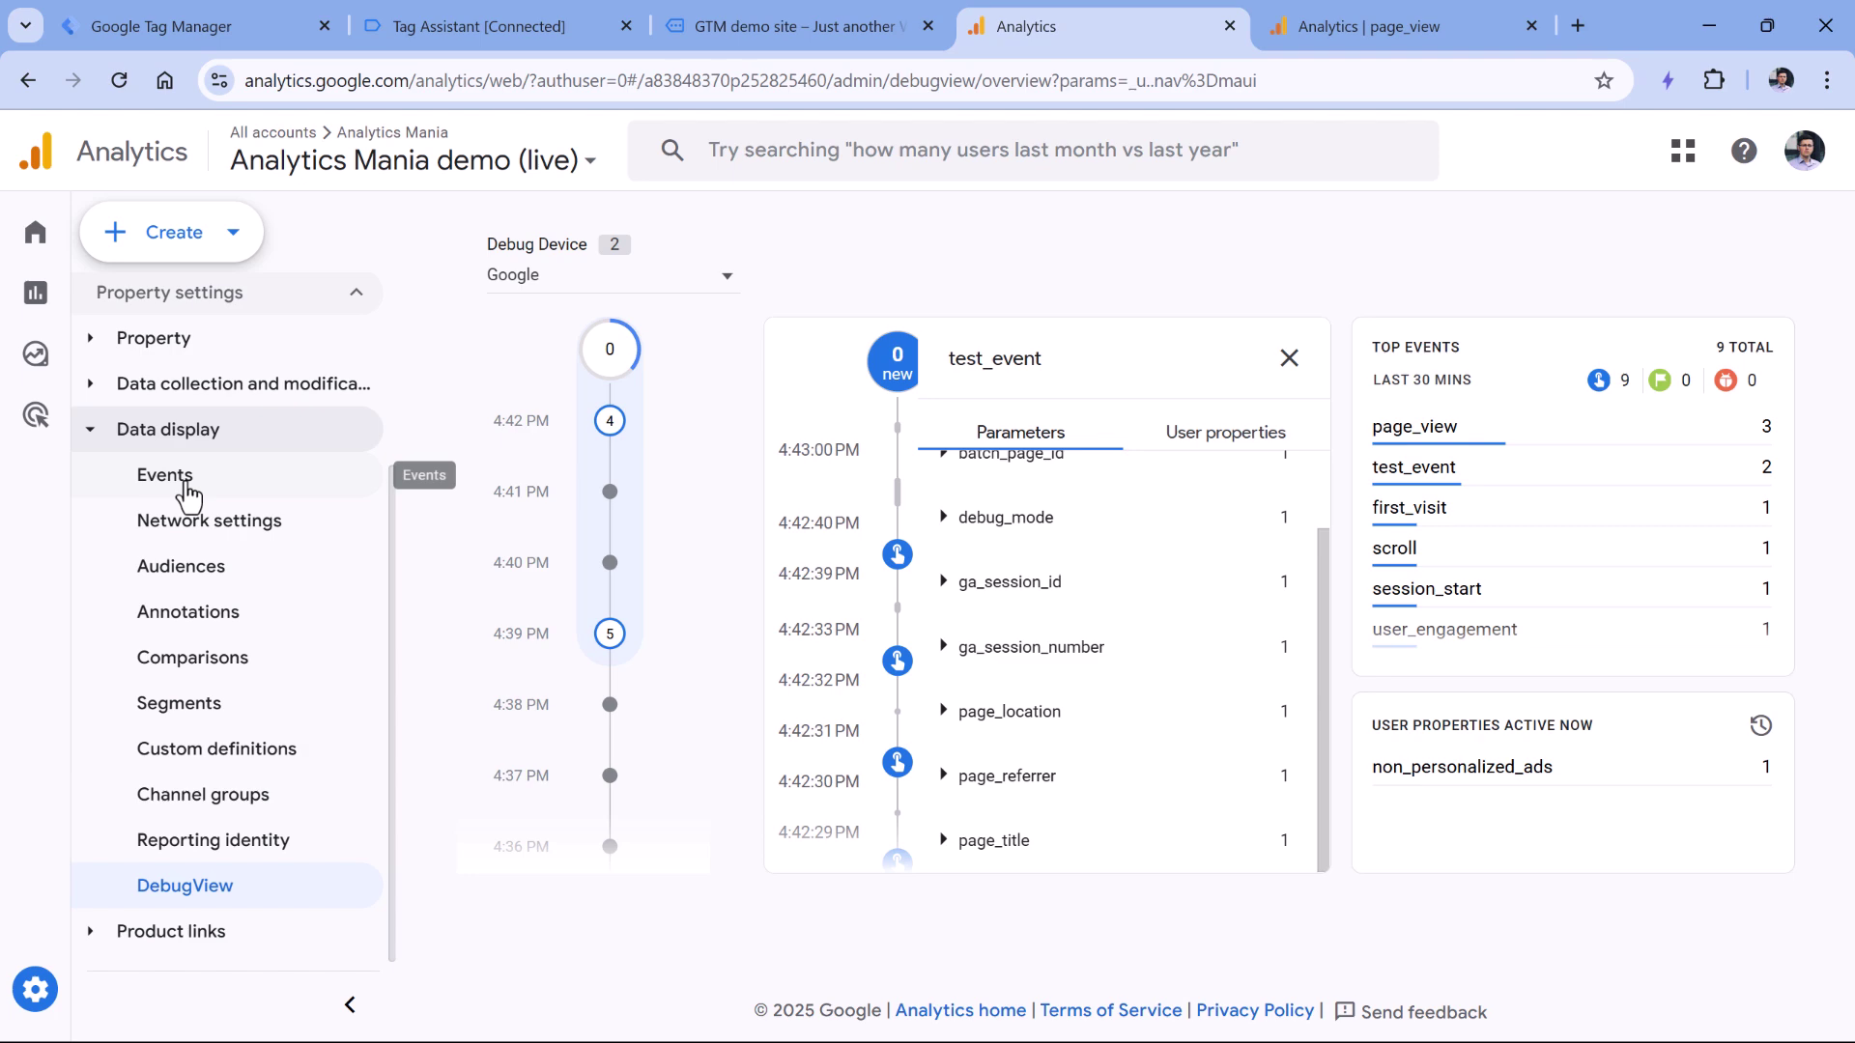
click(128, 479)
click(1014, 436)
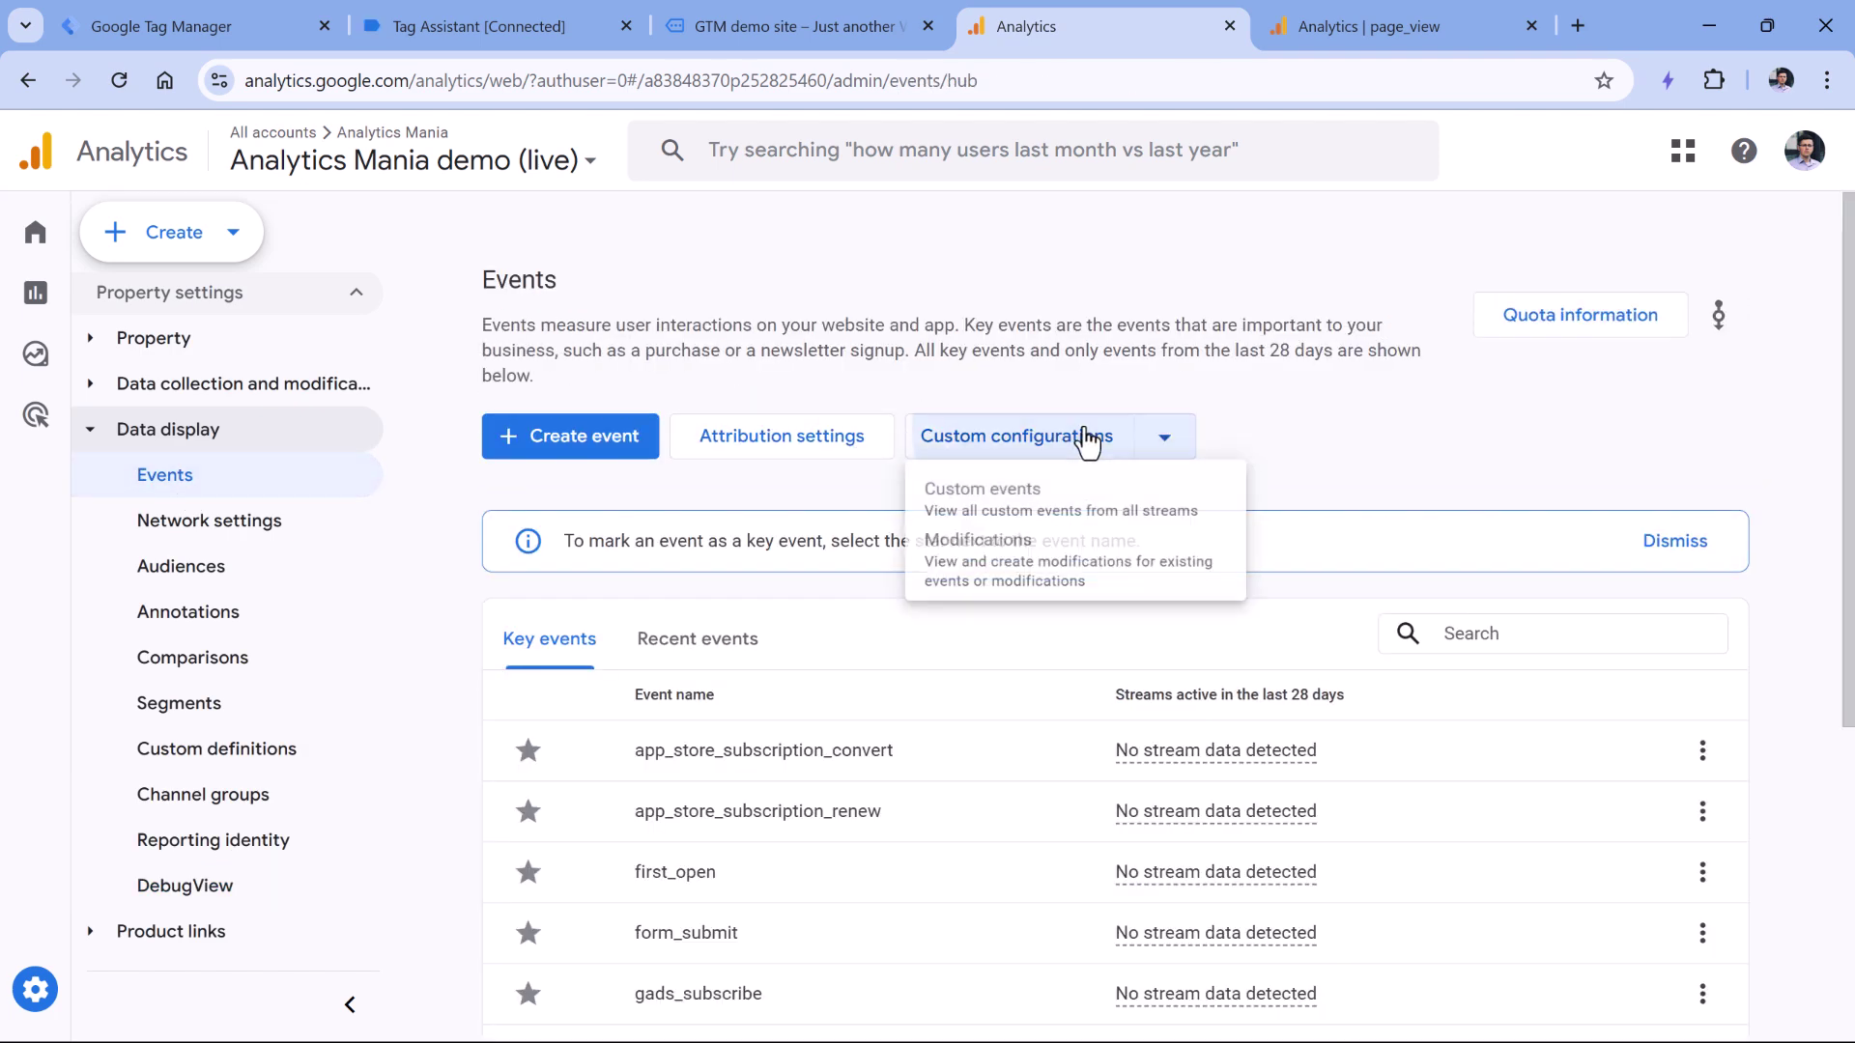
Step: Open the test_parameter modification rule and inspect its empty New Value field
click(1043, 579)
click(1090, 512)
click(1411, 889)
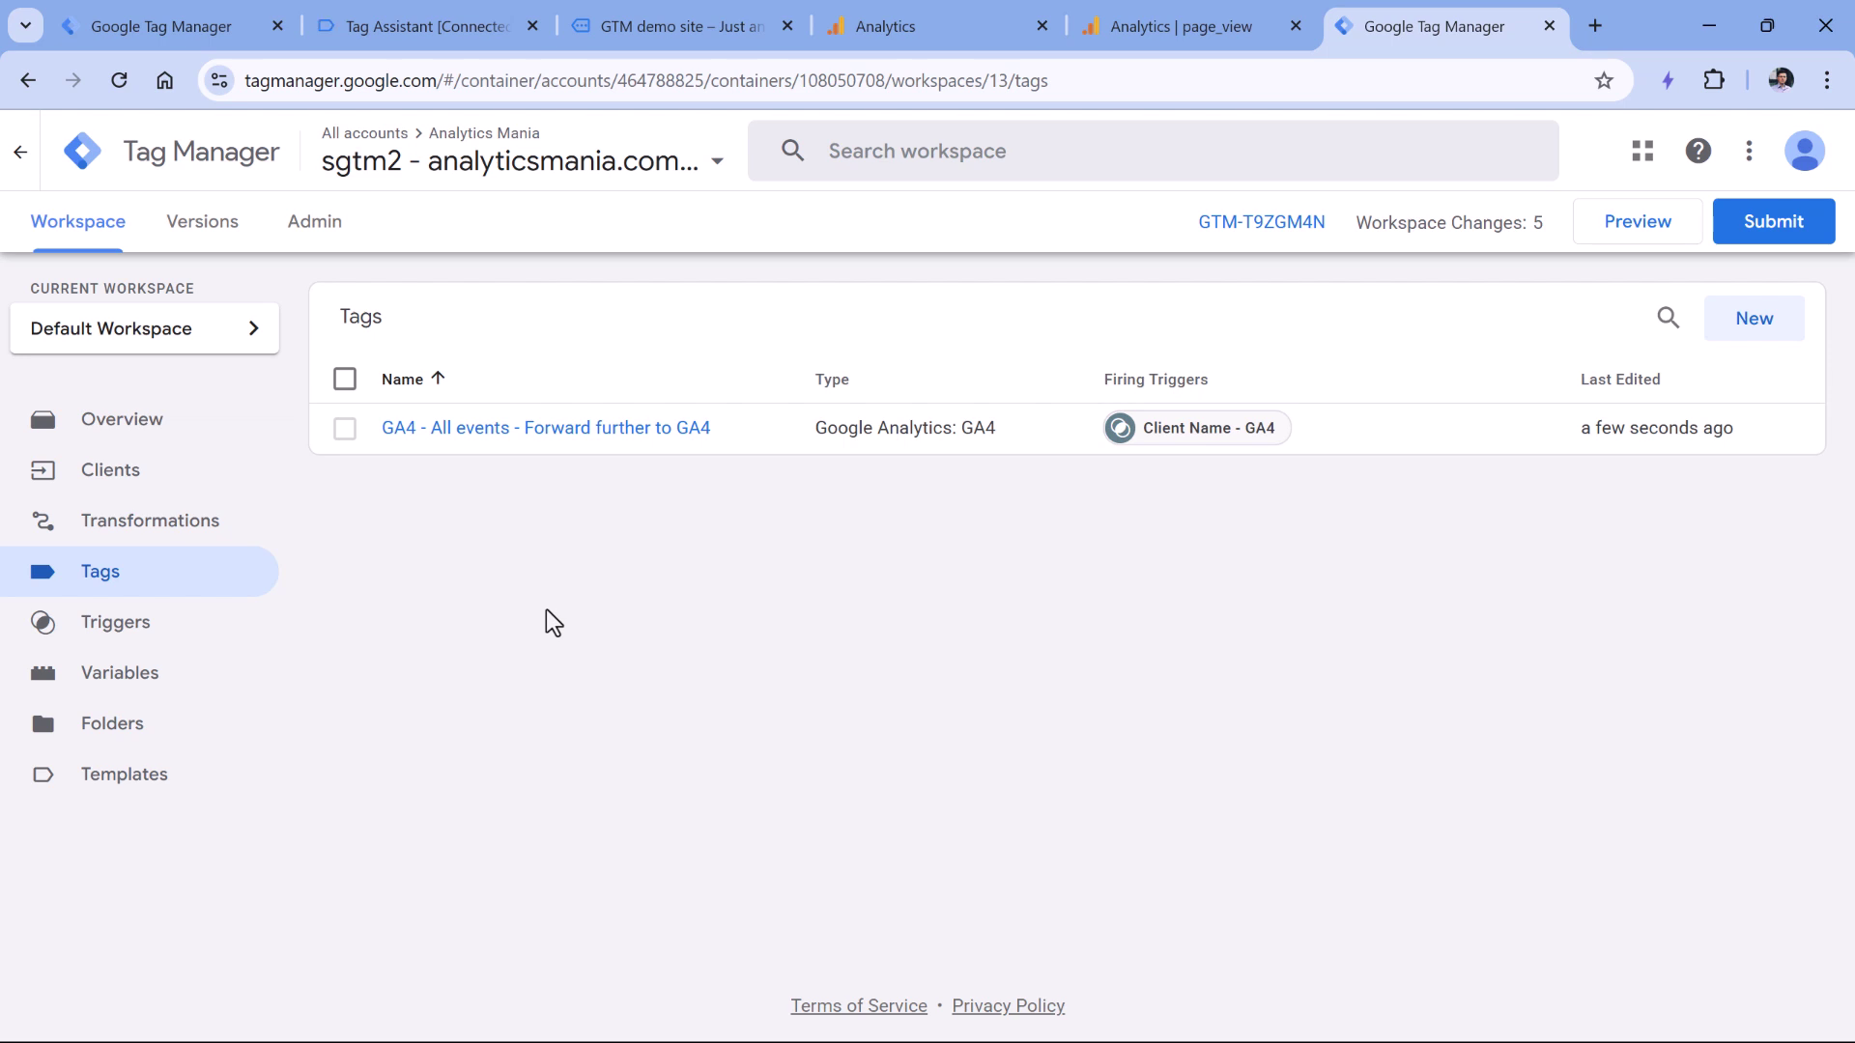
Step: Open the GA4 - All events - Forward further to GA4 tag and locate test_parameter under Parameters to Exclude
click(544, 436)
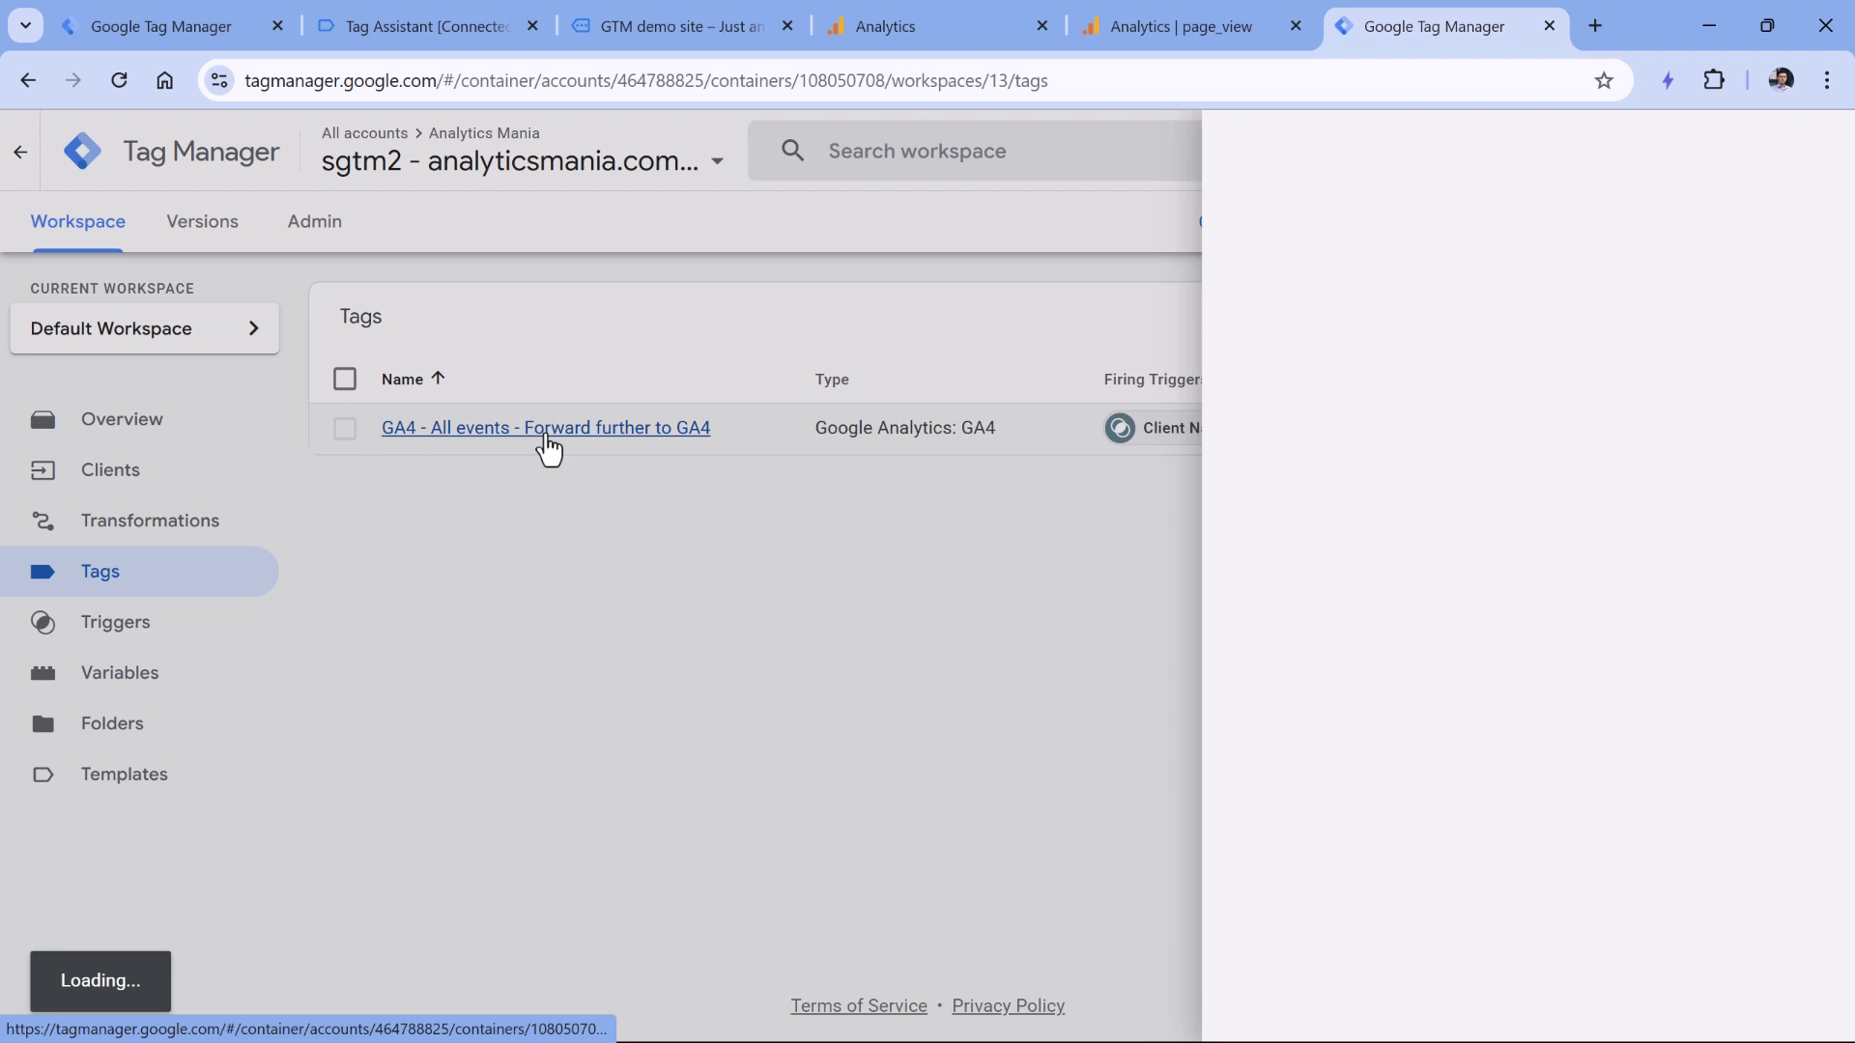
scroll(919, 561, down, 6)
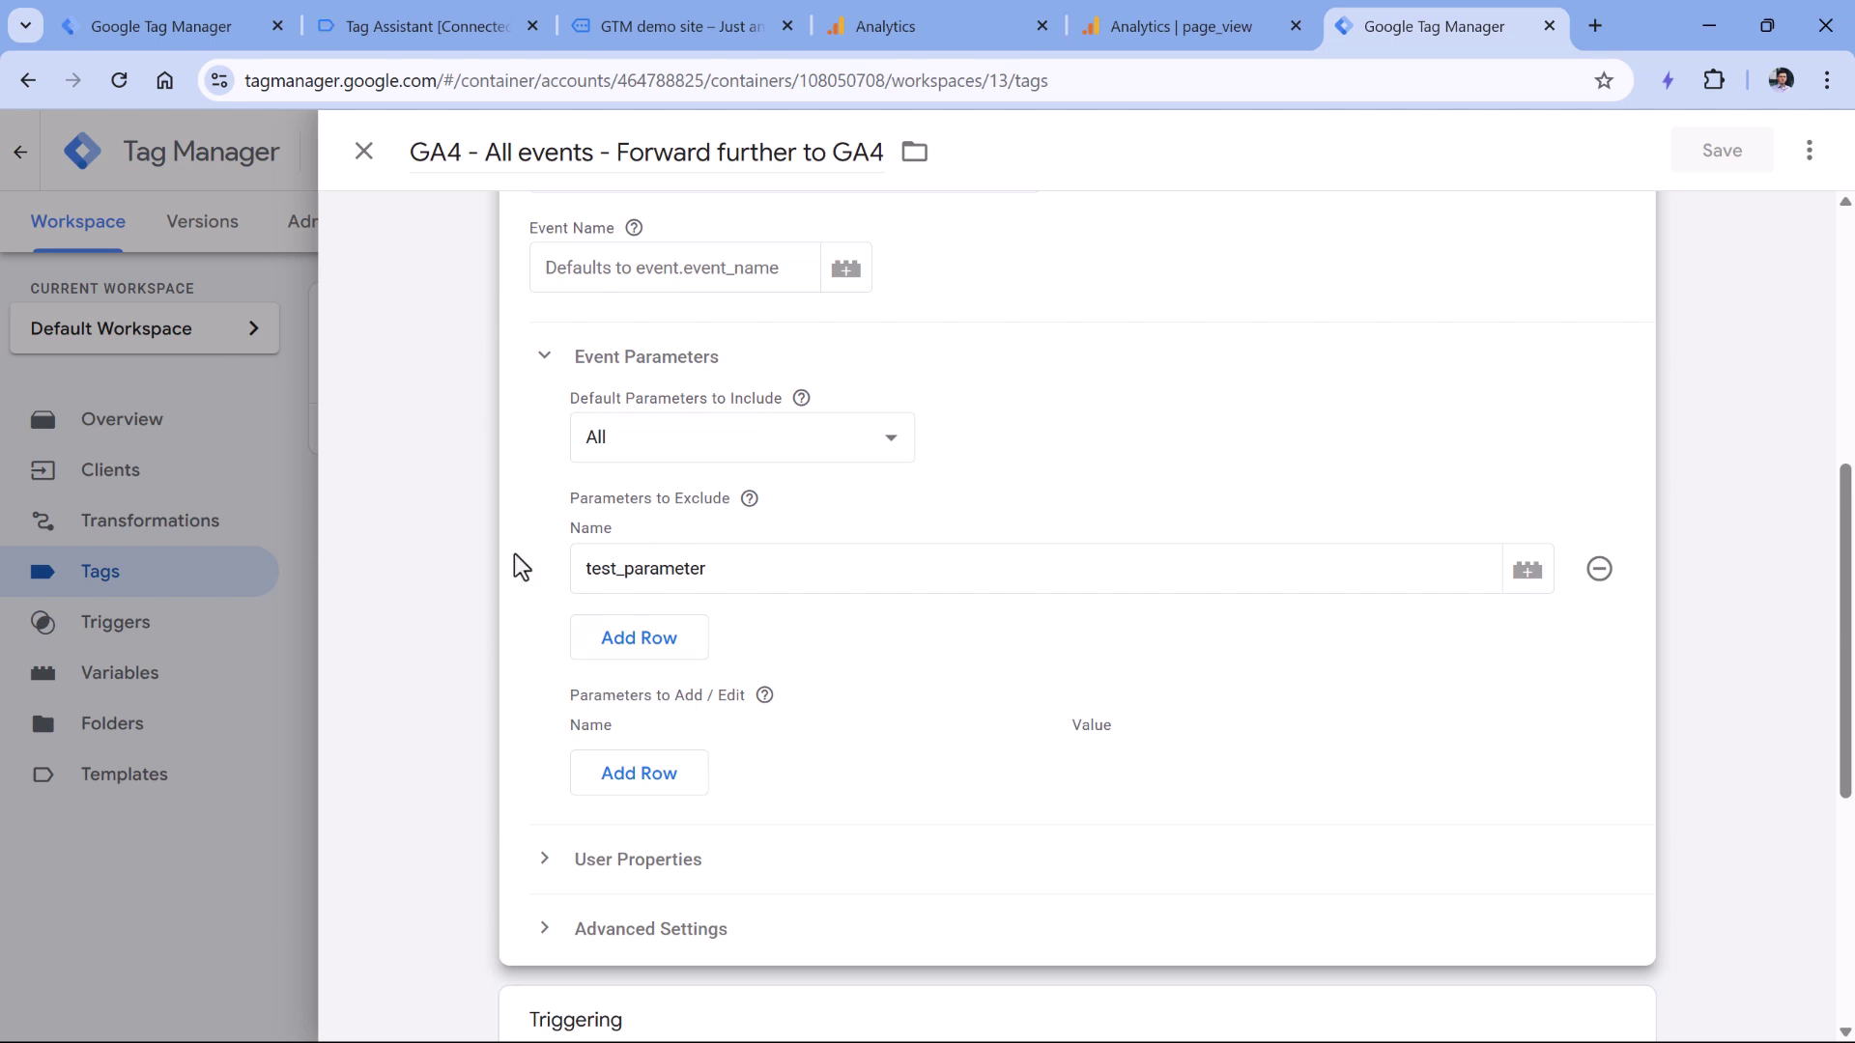
double_click(773, 554)
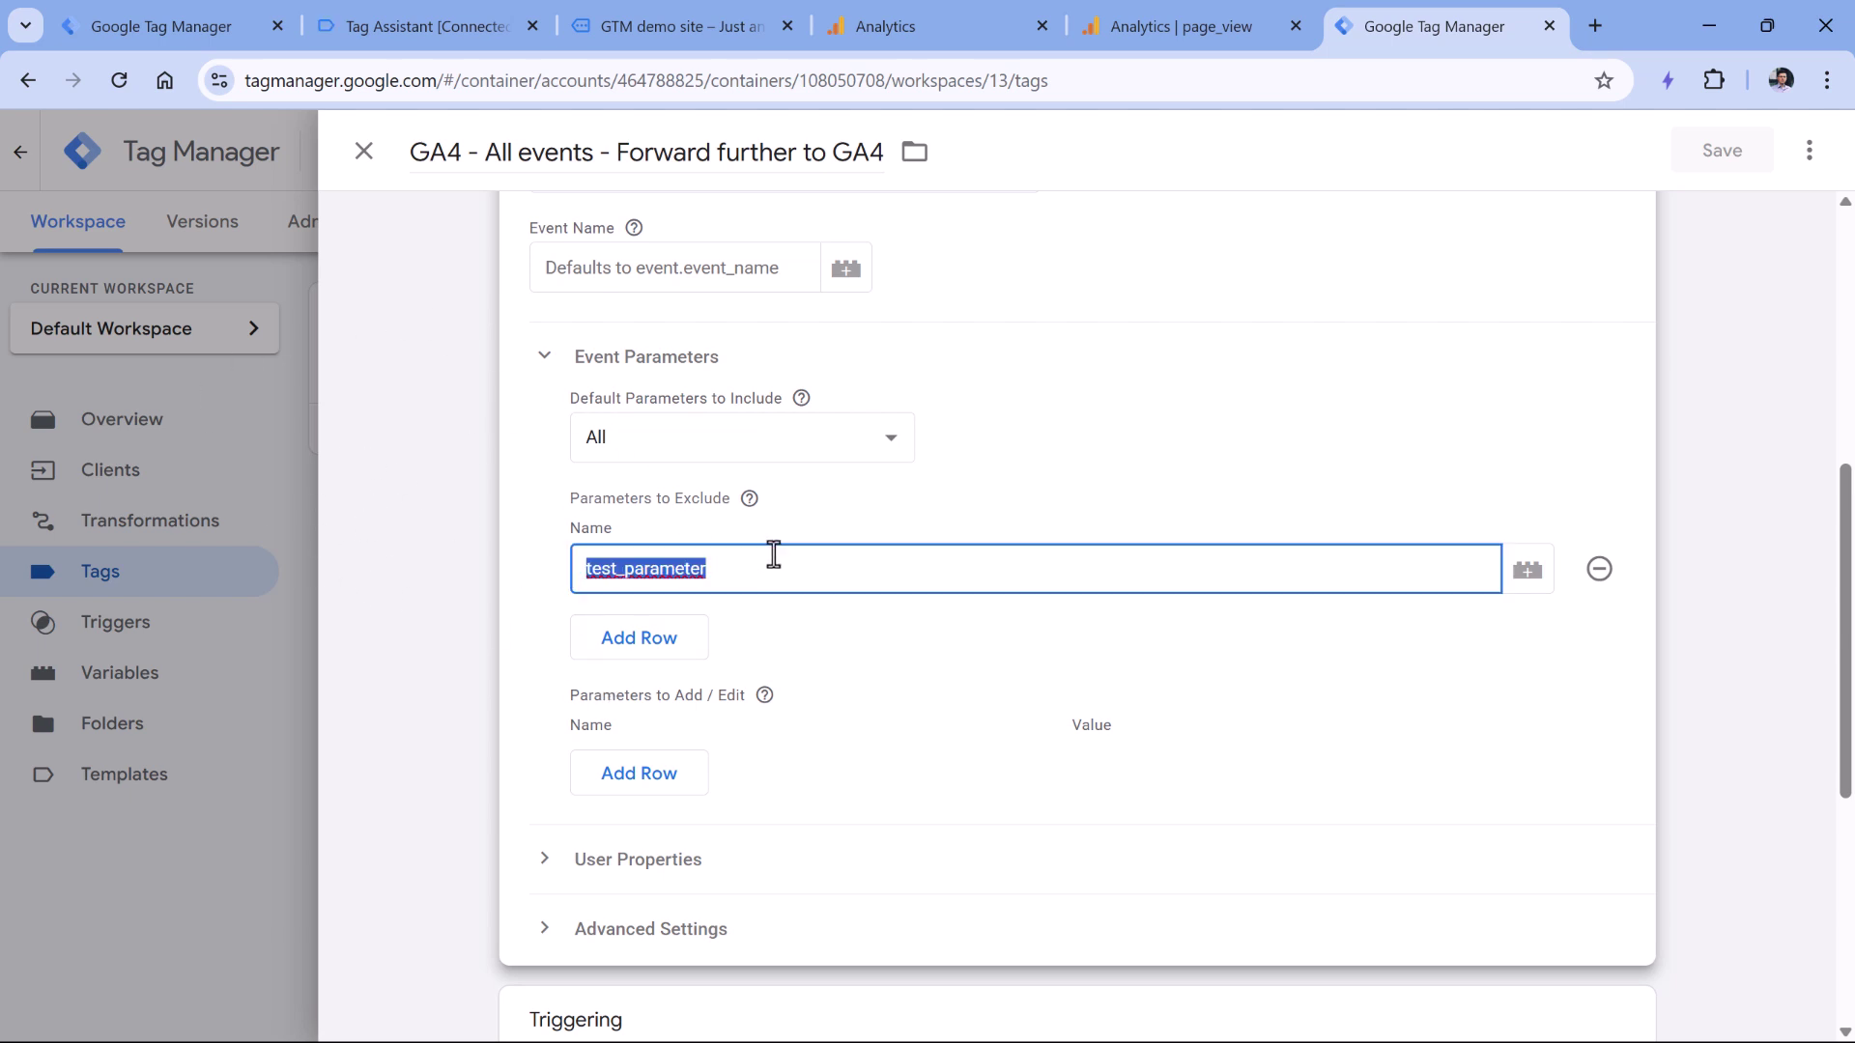
click(772, 555)
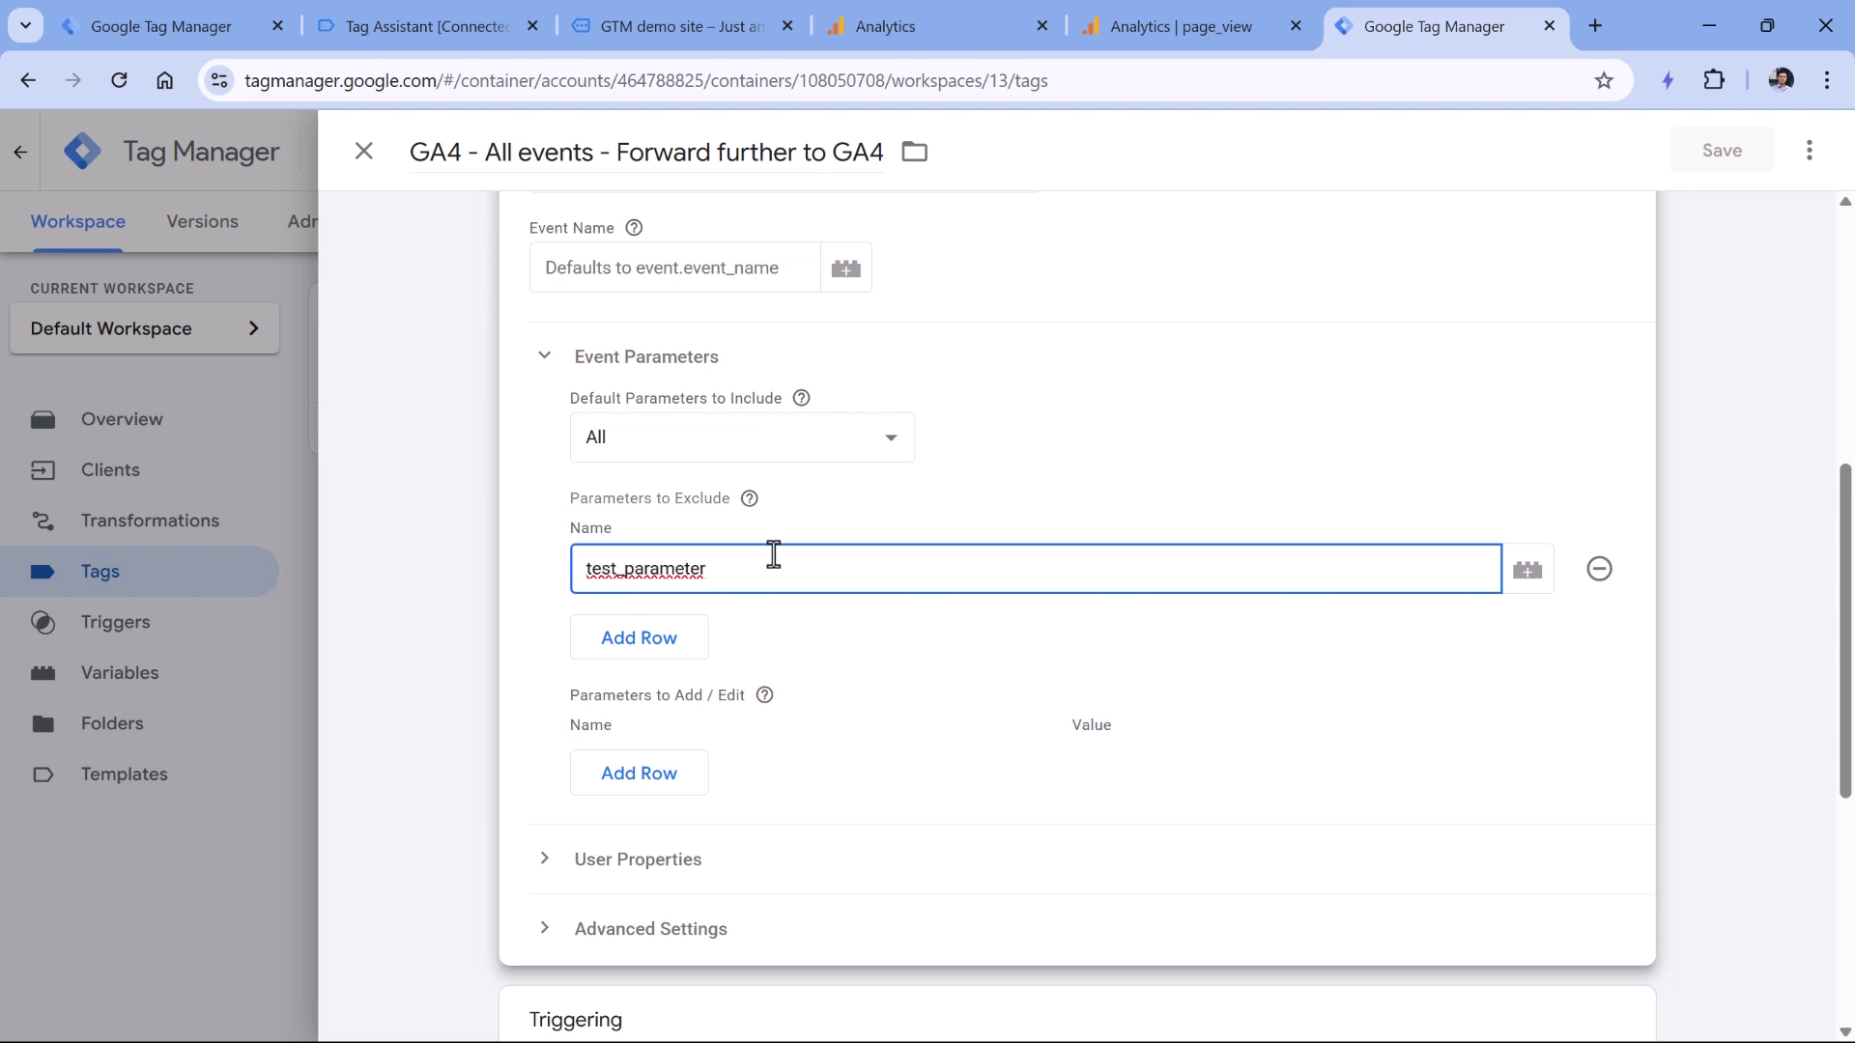
drag(772, 555, 545, 572)
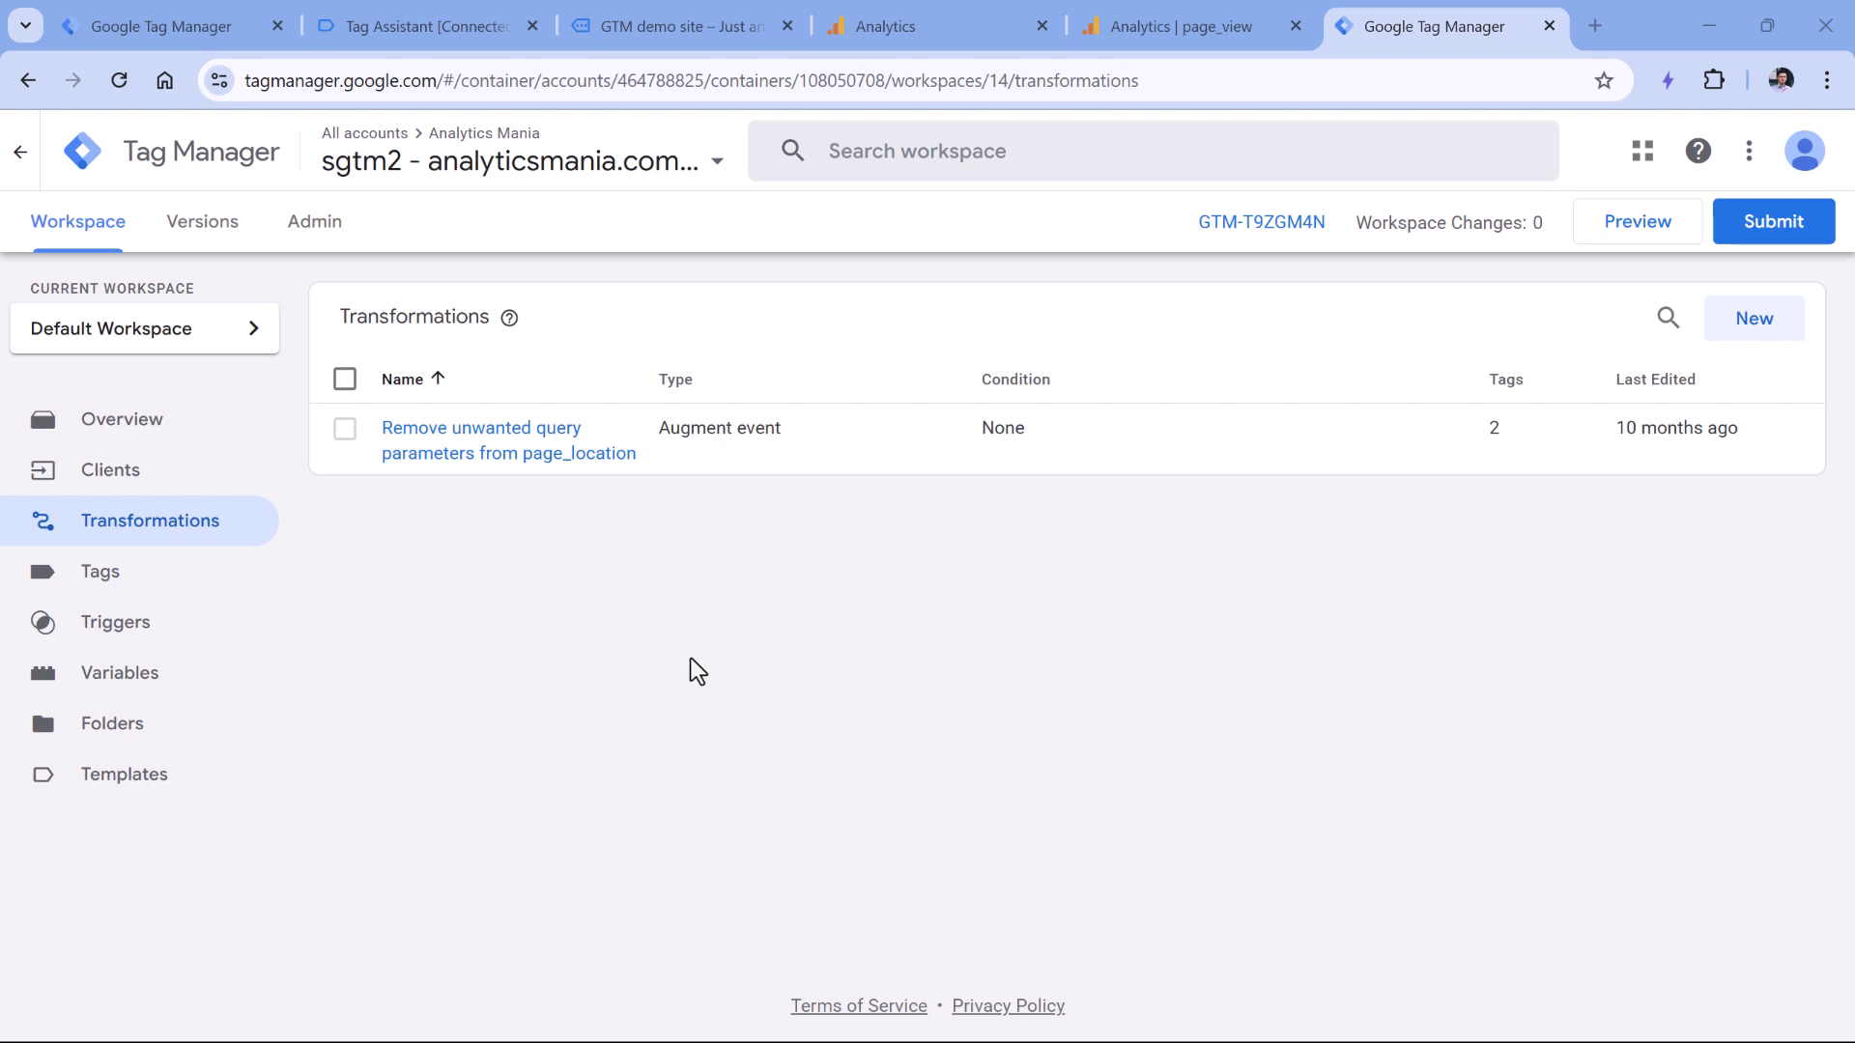
Step: Reload the Transformations list and open 'Remove unwanted query parameters from page_location'
click(149, 538)
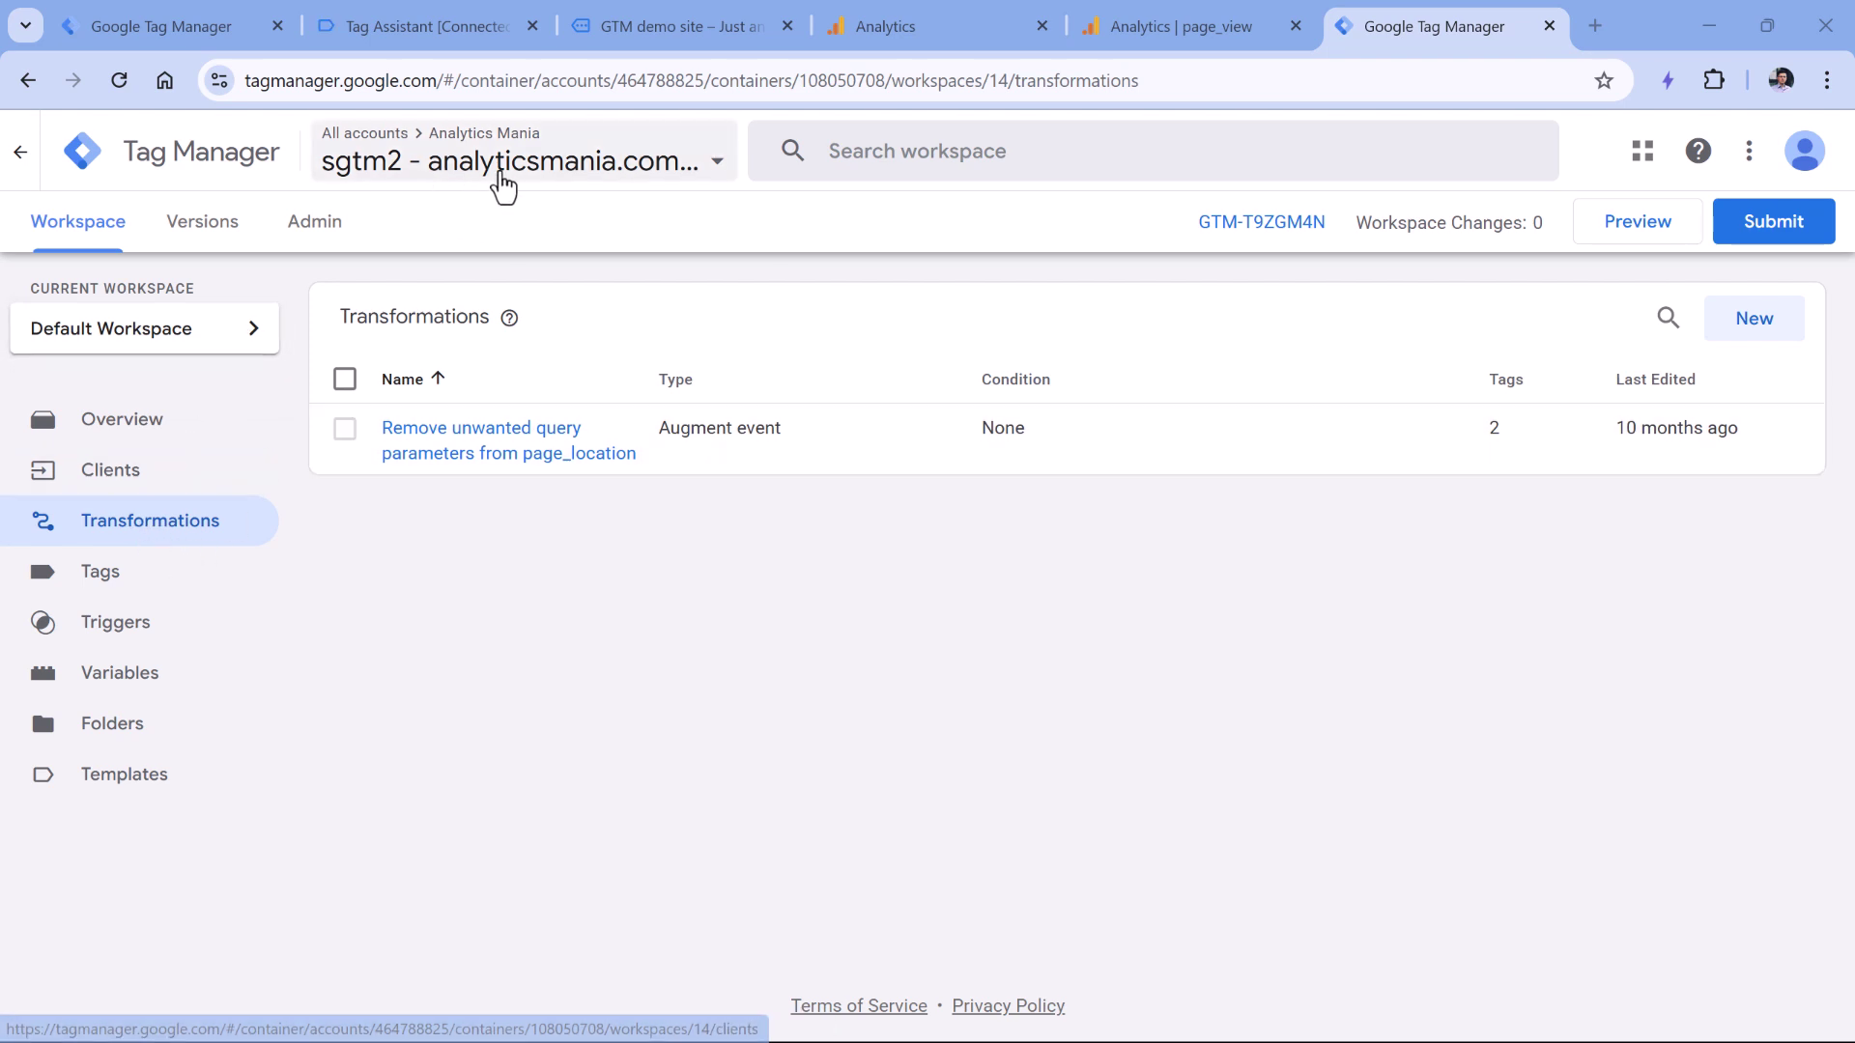
click(139, 533)
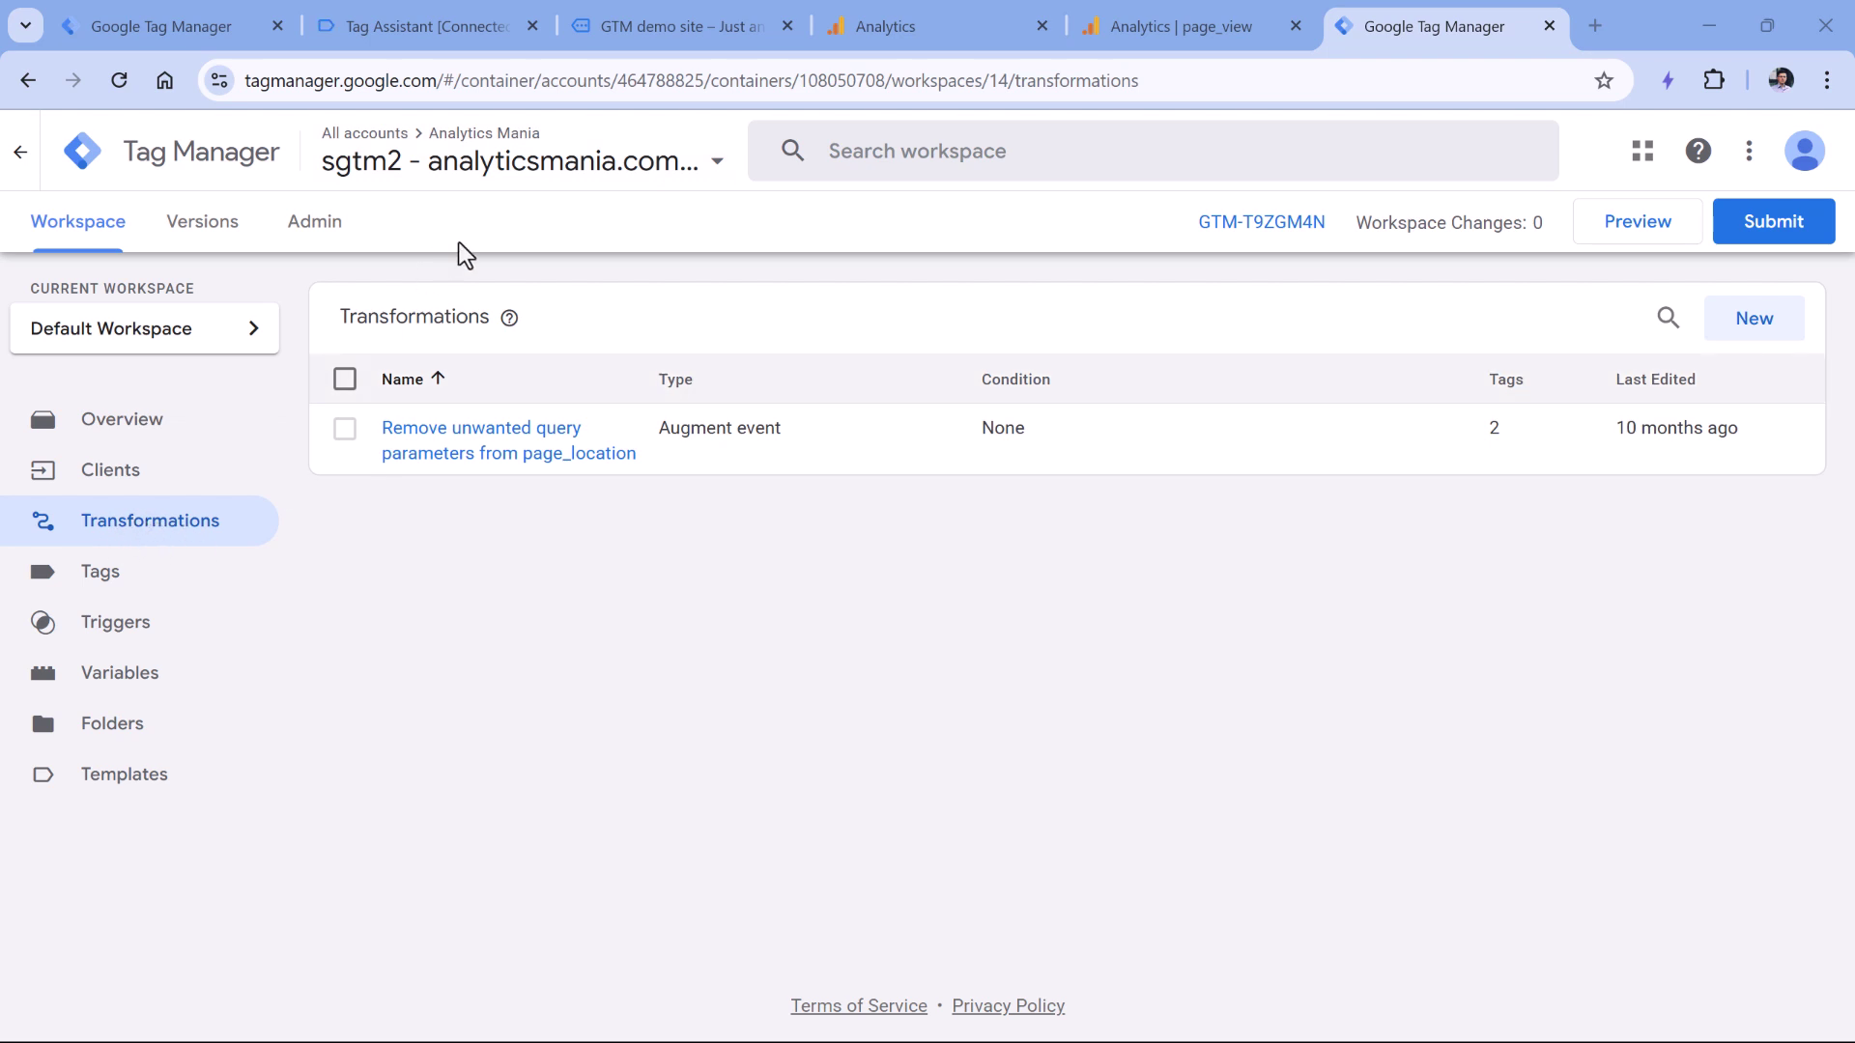
click(496, 448)
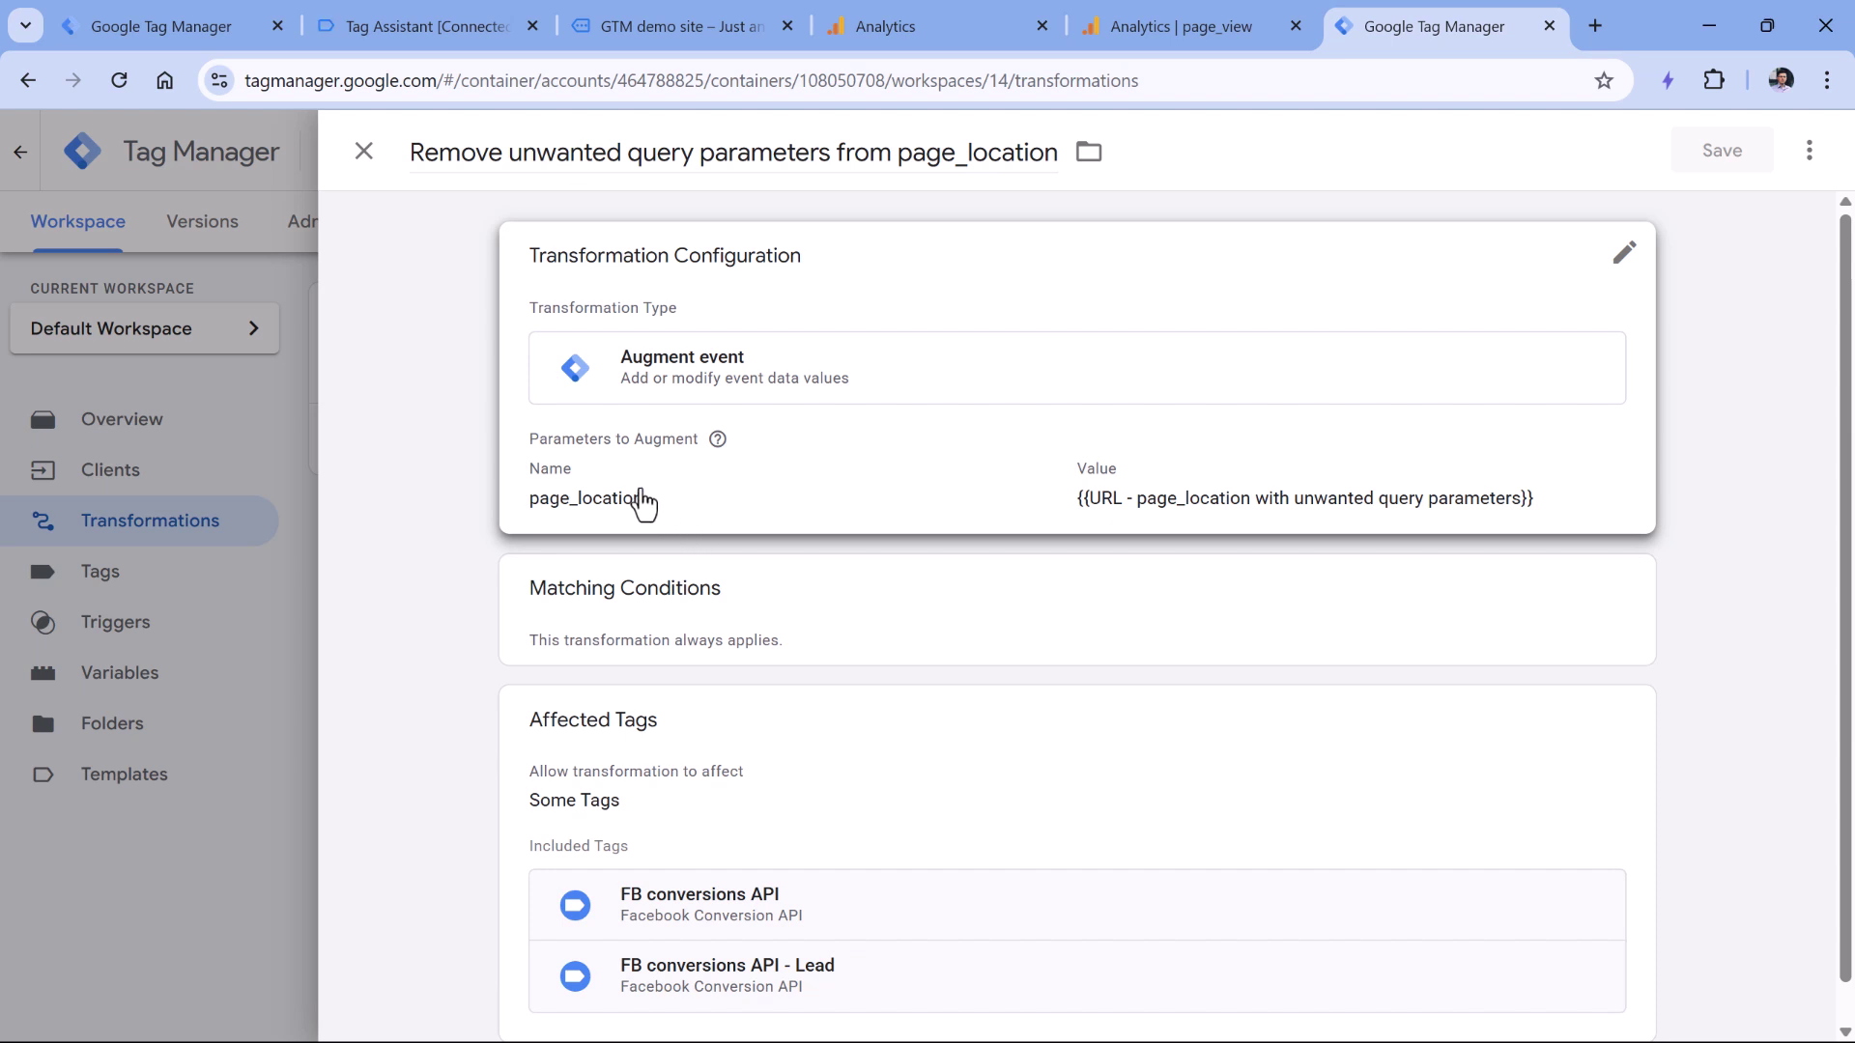
Step: Edit the transformation configuration mapping page_location to {{URL - page_location with unwanted query parameters}}
click(693, 497)
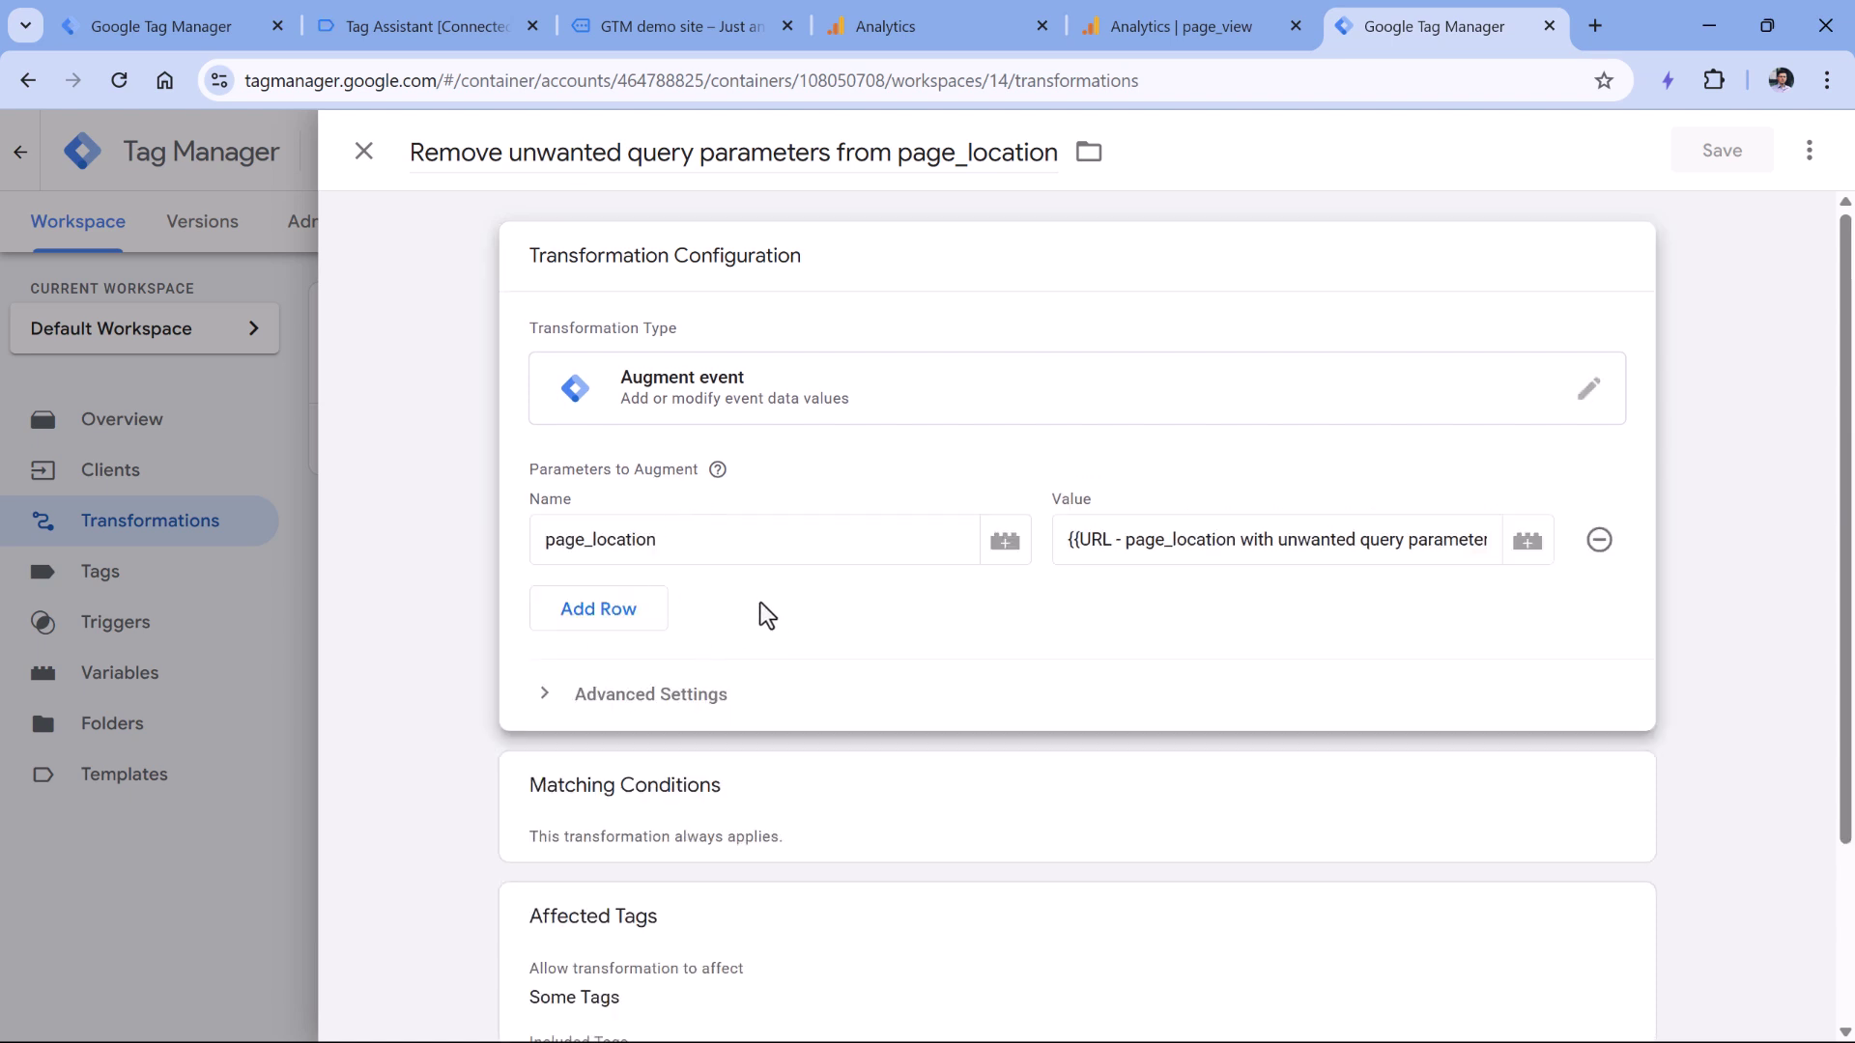